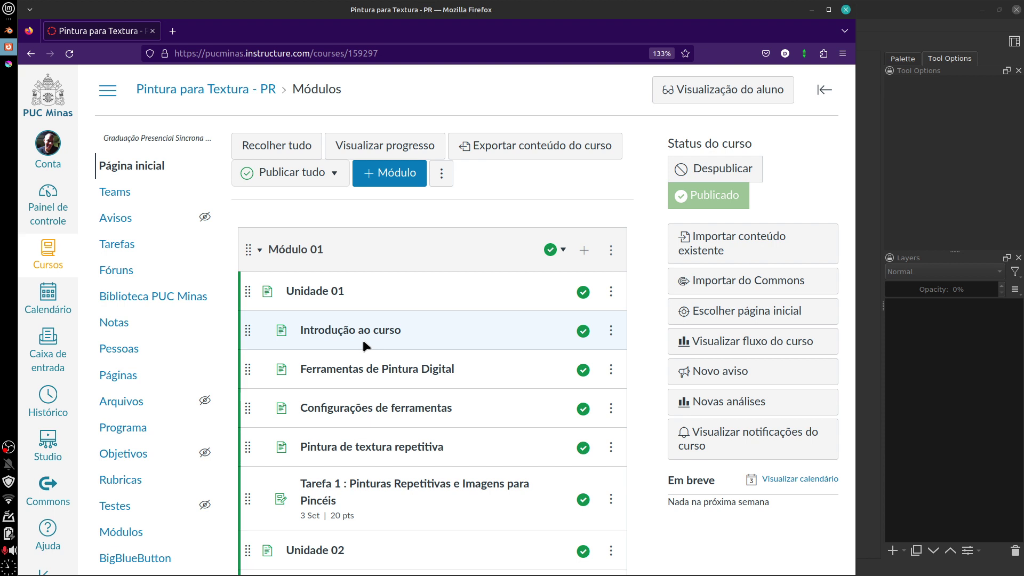
Step: Open the Ferramentas de Pintura Digital page in Módulo 01 to read its outline, and switch to Blender
left_click(362, 377)
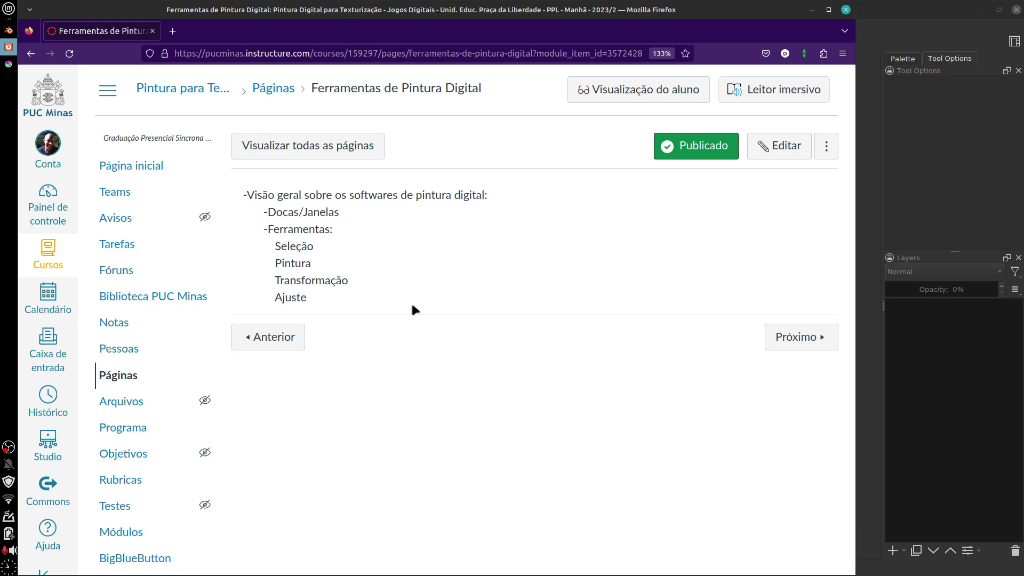
left_click(9, 32)
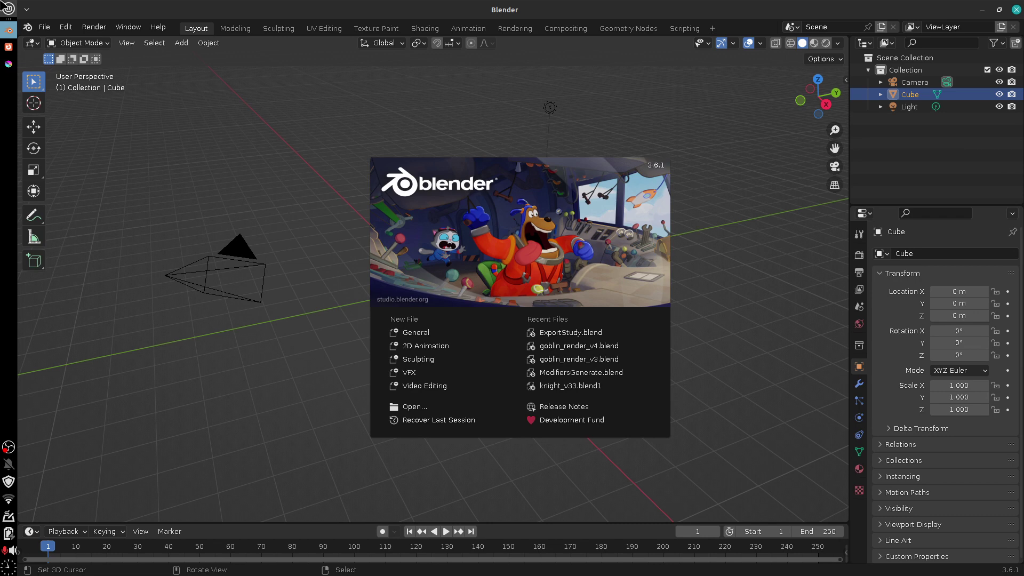
Step: Launch Unity Hub, skip the Unity Editor installation and minimize the hub window
left_click(9, 8)
type("uni")
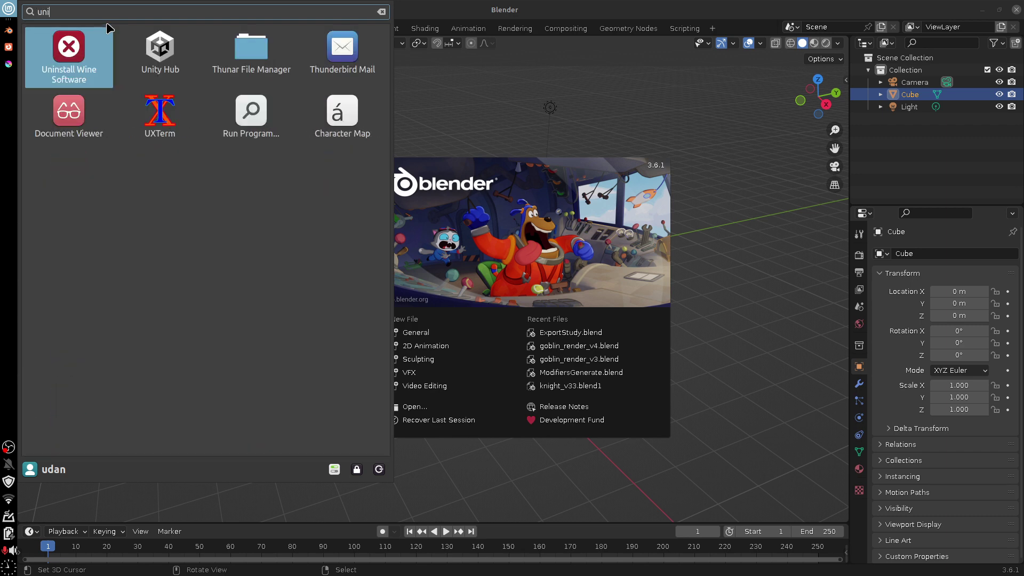
left_click(170, 69)
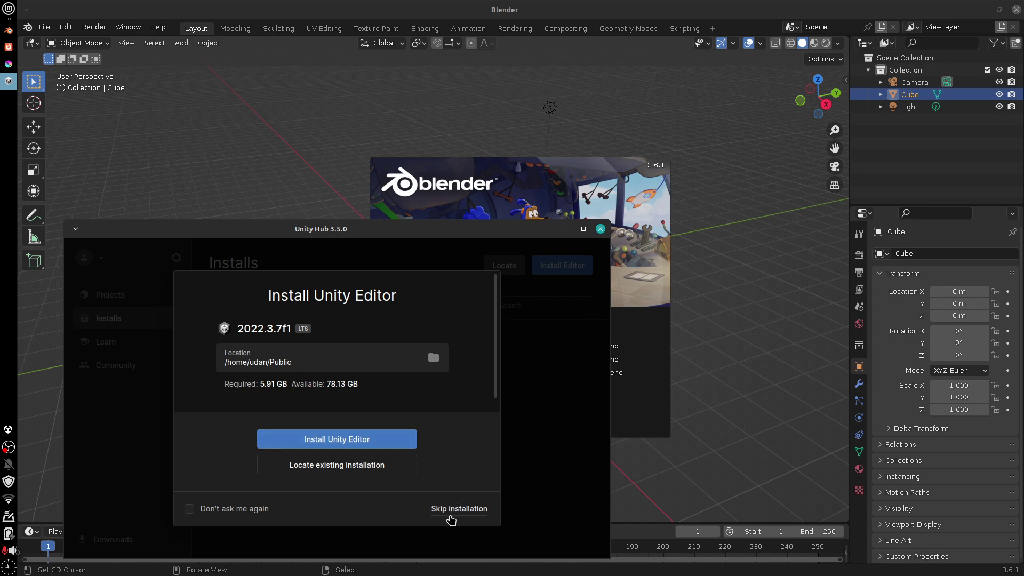
left_click(451, 517)
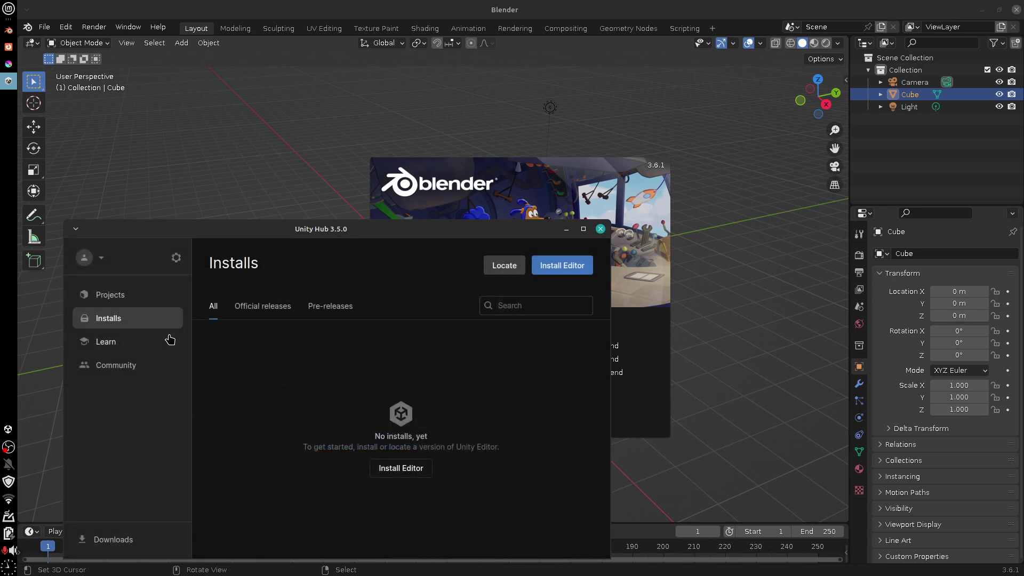
left_click(566, 230)
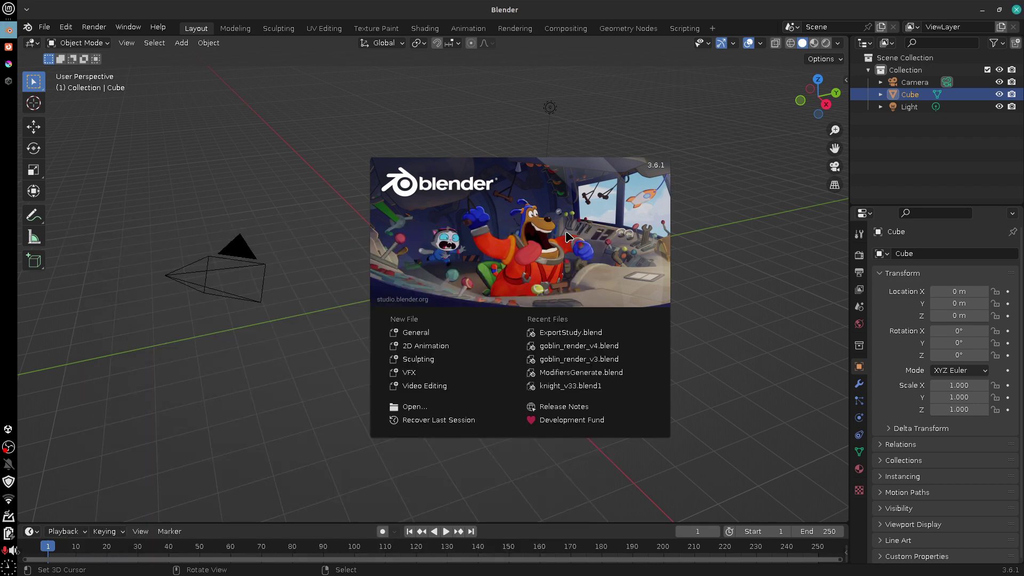
Step: Dismiss Blender's splash screen and switch to Krita
left_click(291, 300)
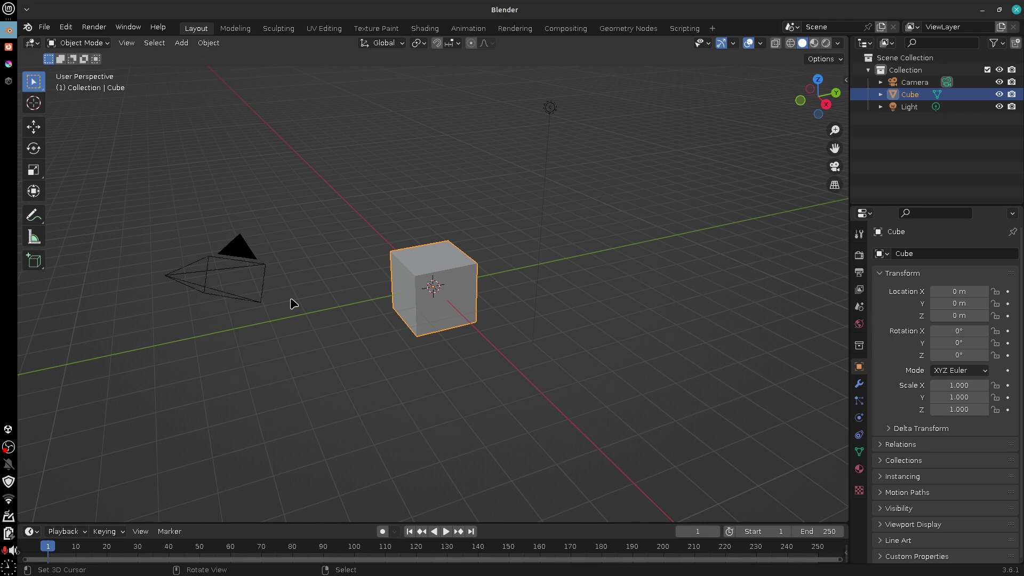
left_click(9, 67)
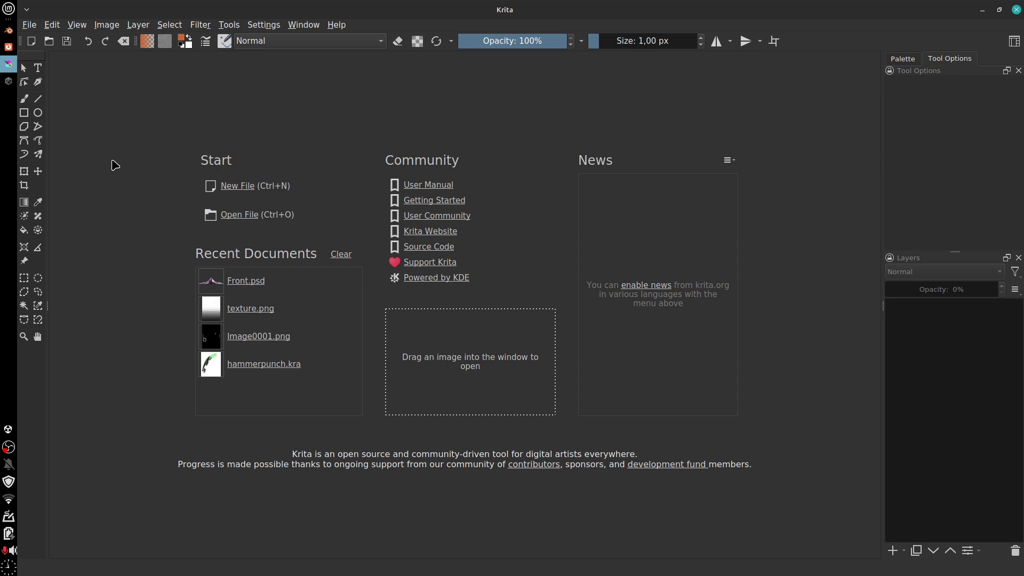
Step: Examine Krita's commands for files, editing, viewing, images, layers, selections, filters, scripts, settings, windows and help
left_click(29, 25)
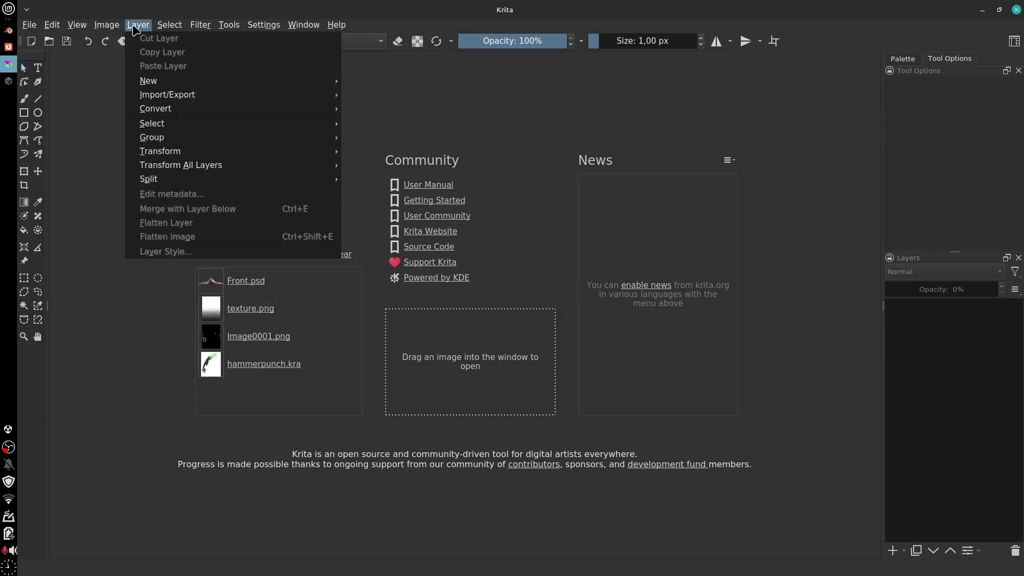
mouse_move(190, 31)
mouse_move(28, 27)
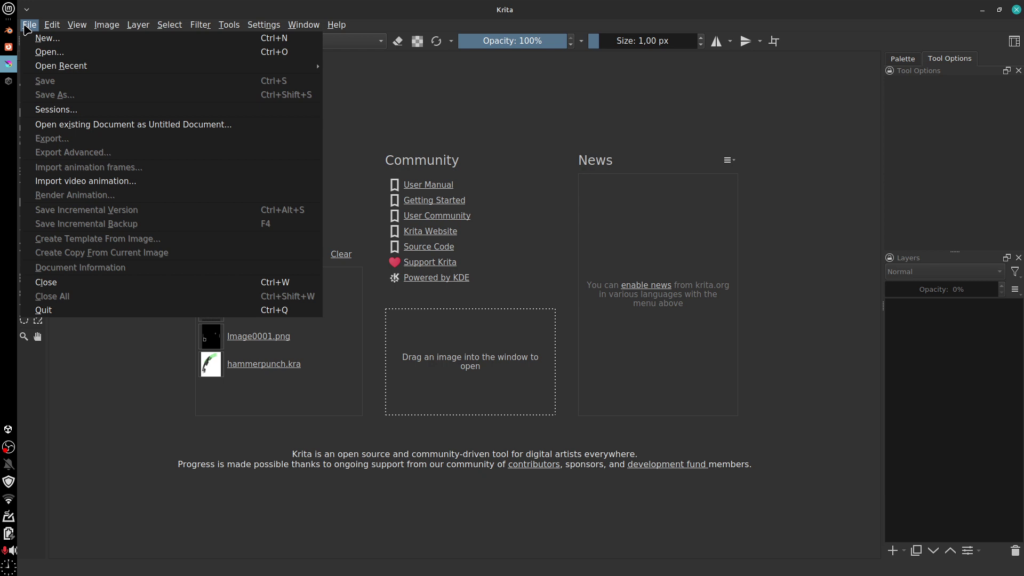
mouse_move(53, 25)
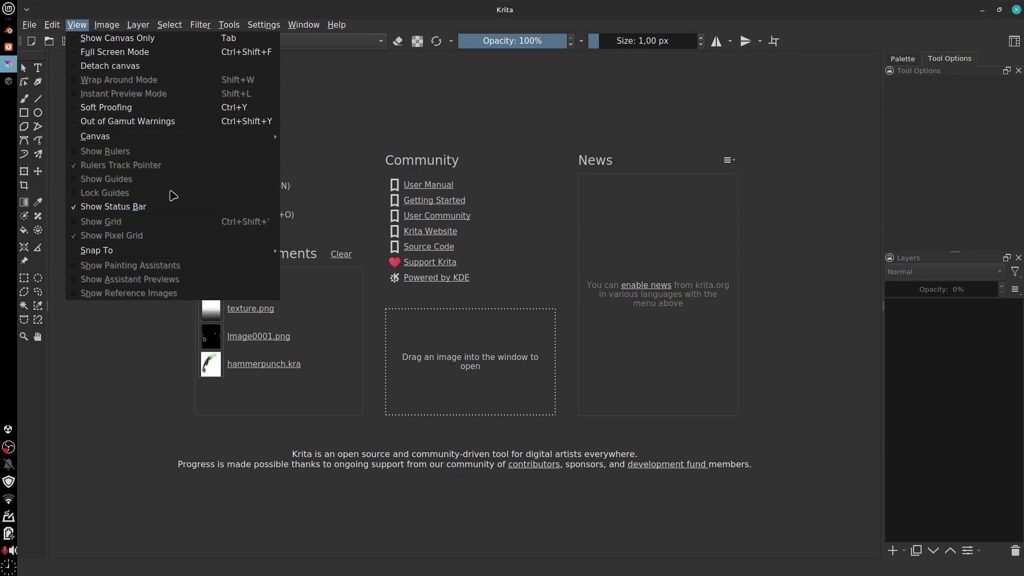
mouse_move(111, 27)
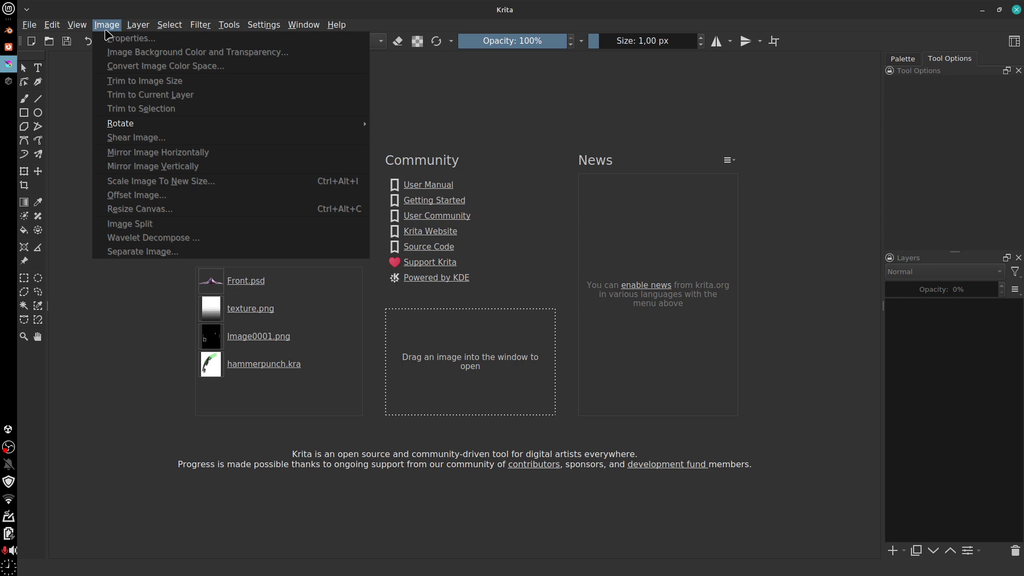
mouse_move(171, 28)
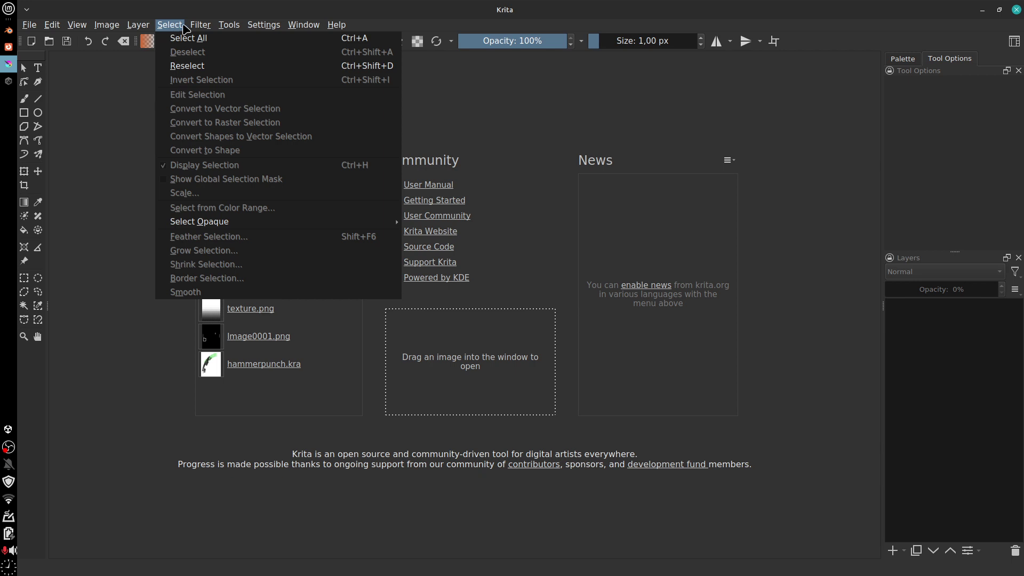
mouse_move(202, 30)
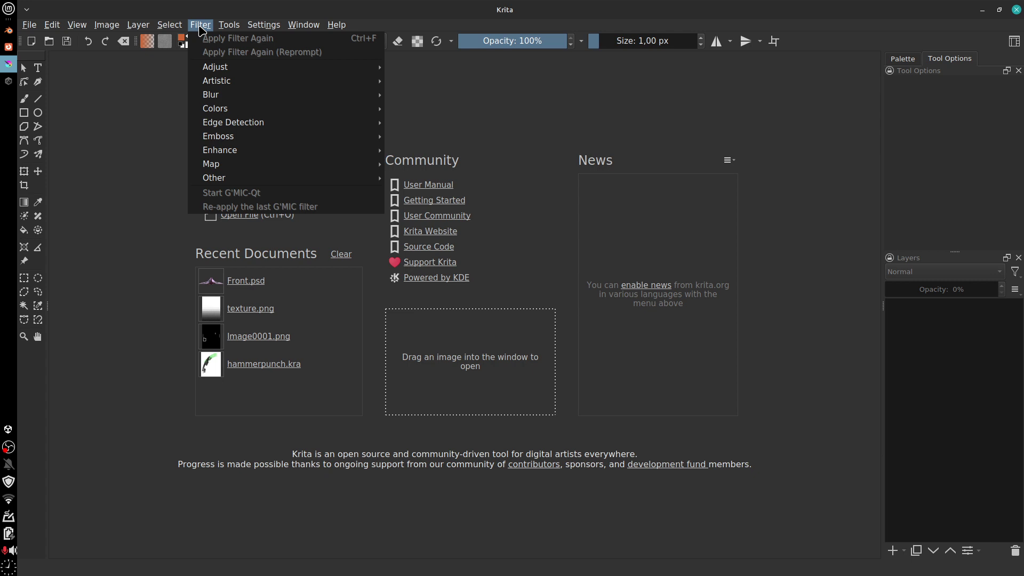
mouse_move(225, 27)
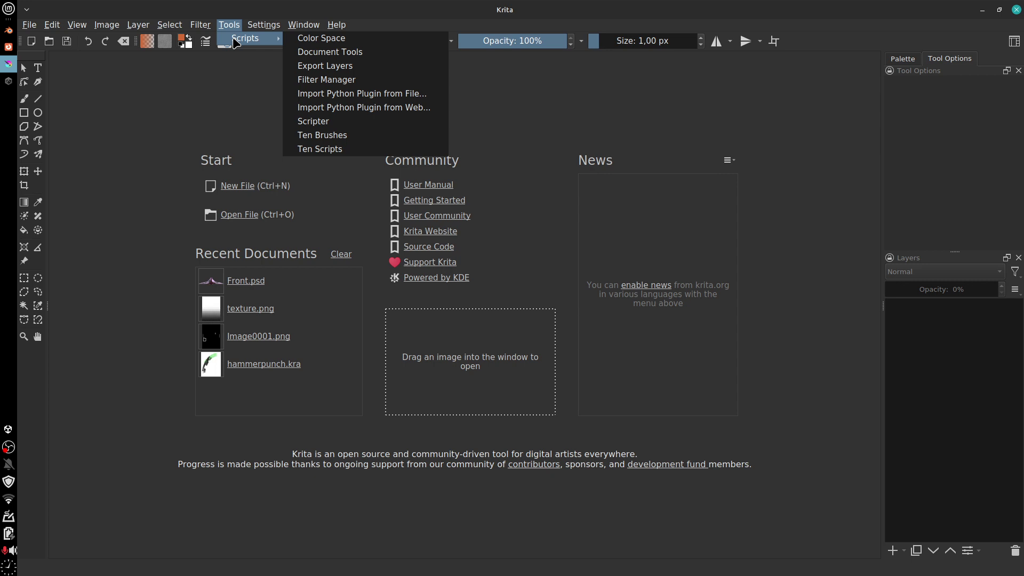
mouse_move(267, 27)
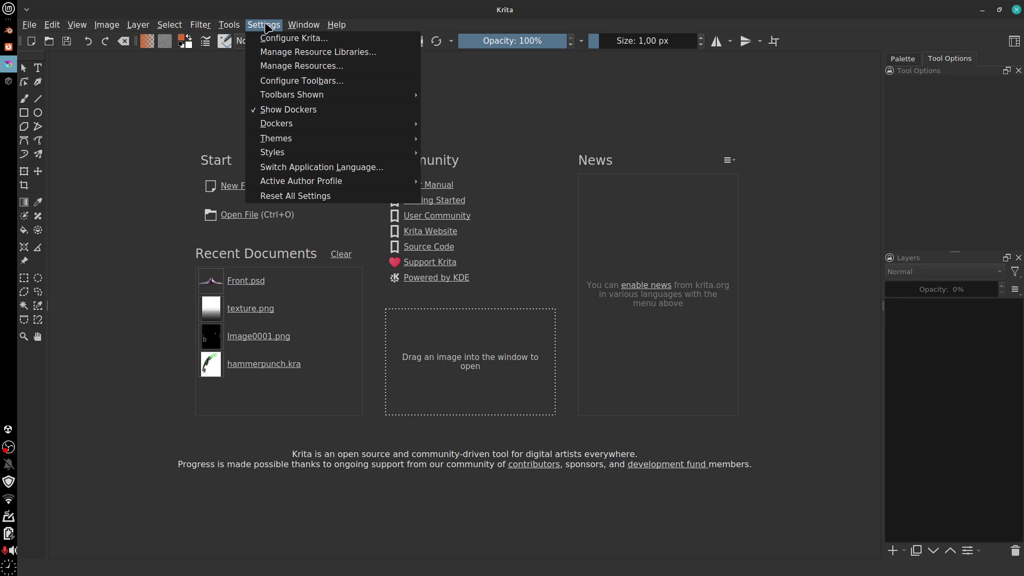
left_click(266, 26)
left_click(304, 25)
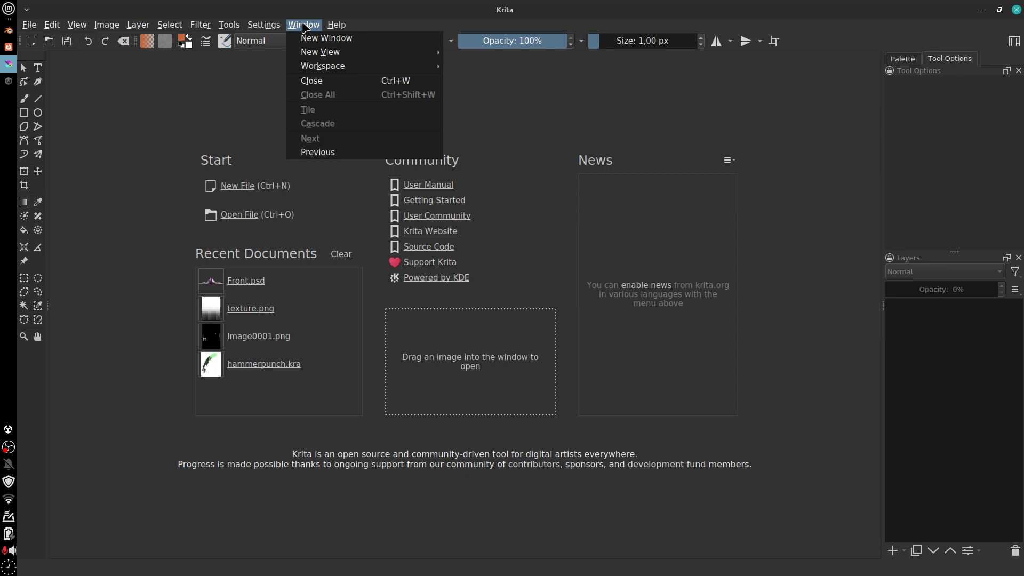
mouse_move(337, 26)
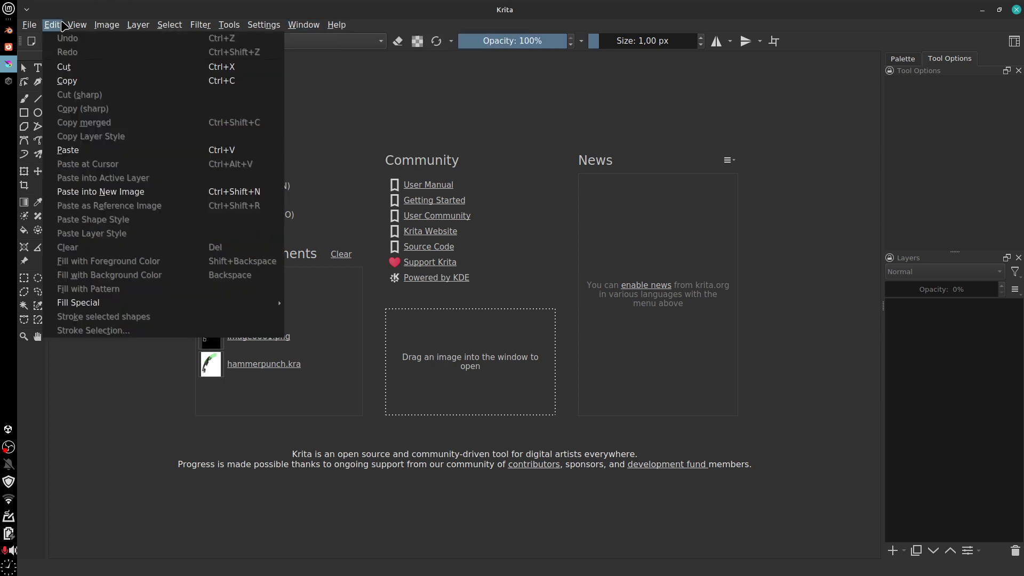
key("Escape")
left_click(344, 27)
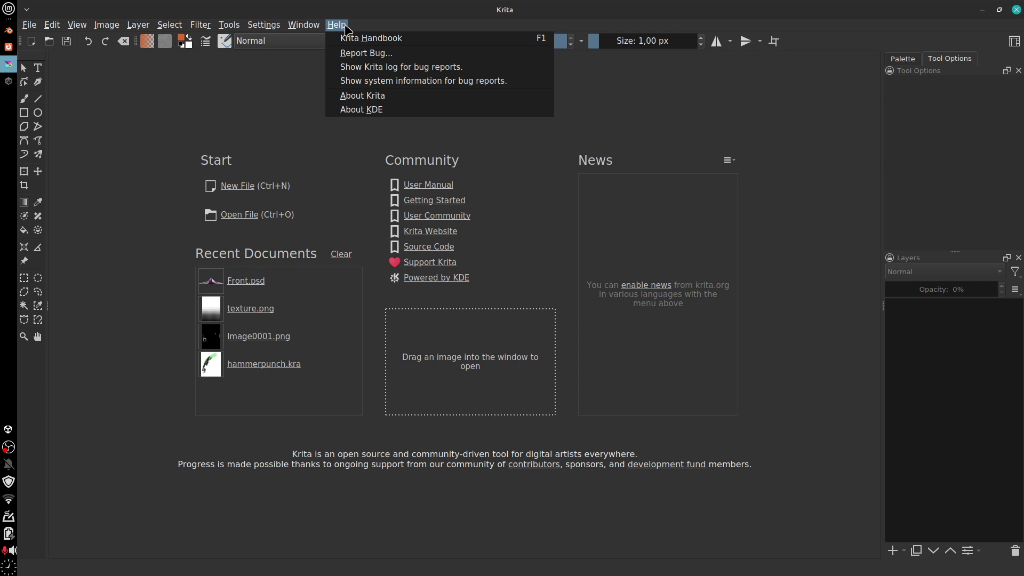
left_click(206, 142)
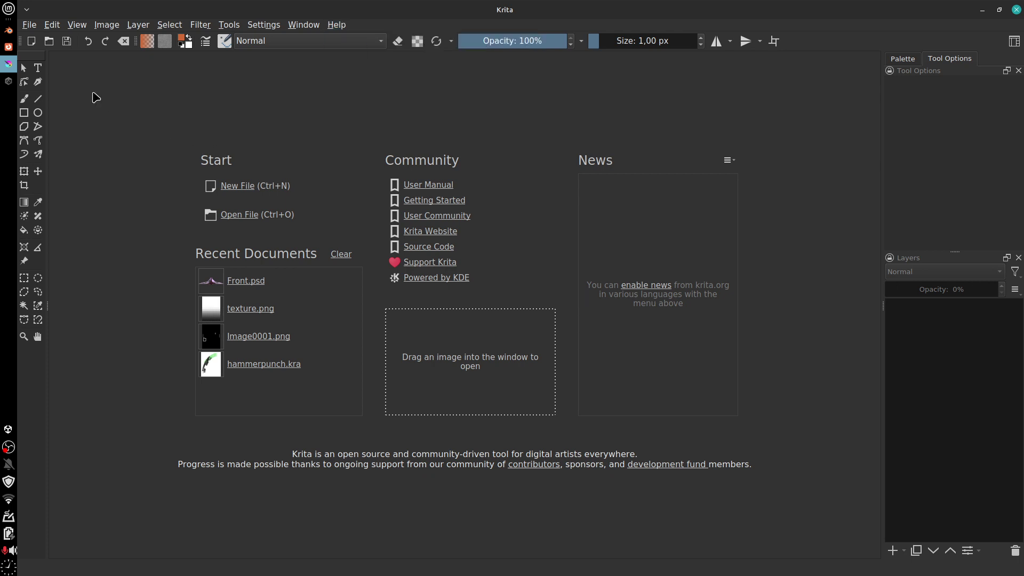
Step: Switch to Blender and open the Texture Paint workspace
left_click(11, 35)
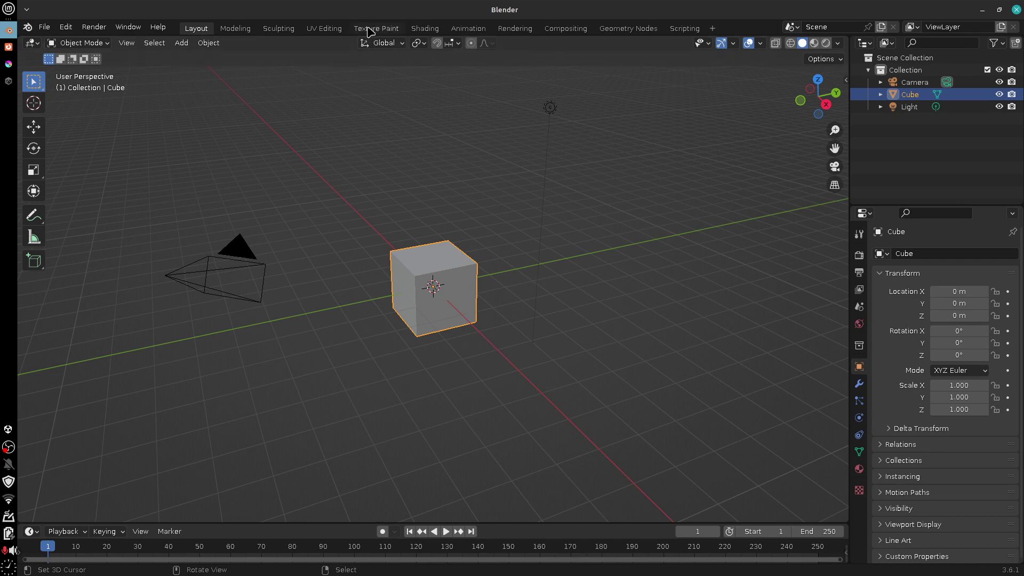
left_click(370, 28)
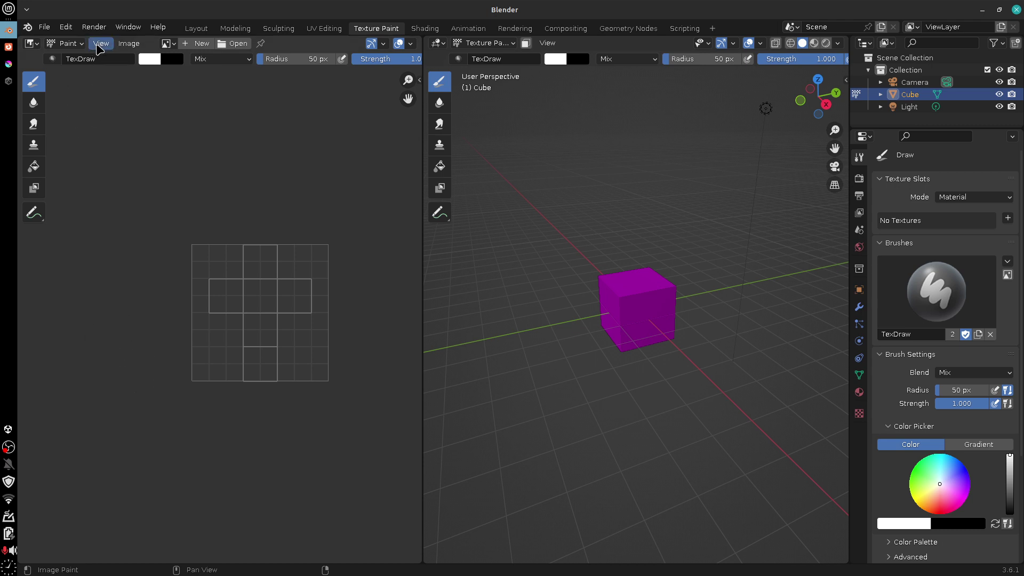
Step: Examine the image editor's view, image and mode options and the 3D viewport's interaction modes
left_click(100, 45)
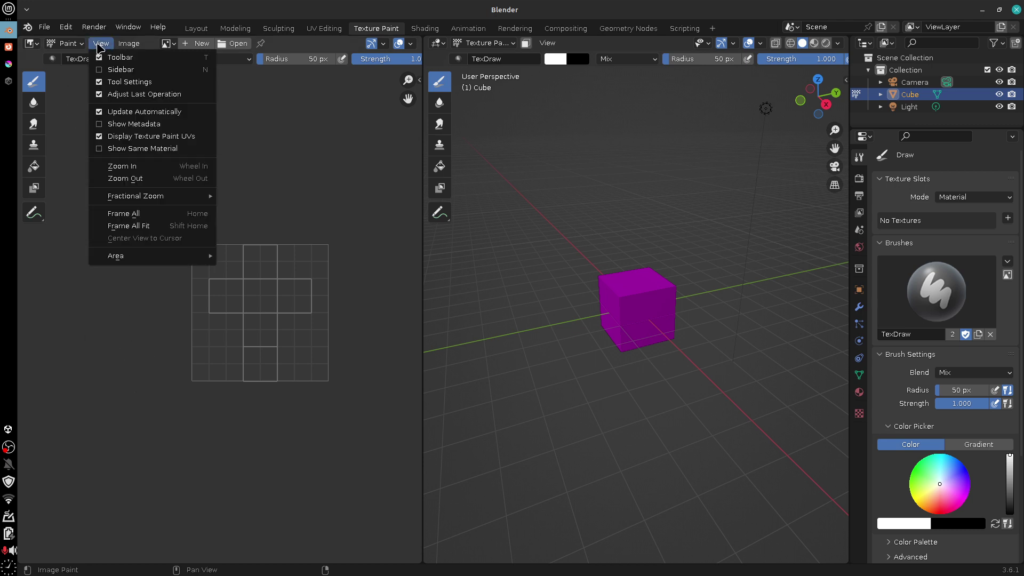
mouse_move(143, 48)
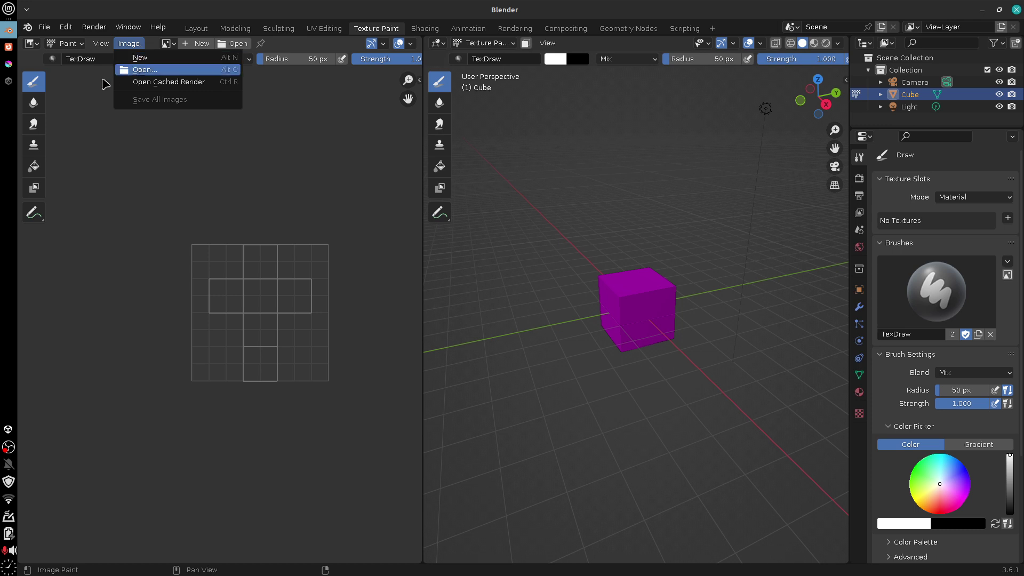
left_click(137, 47)
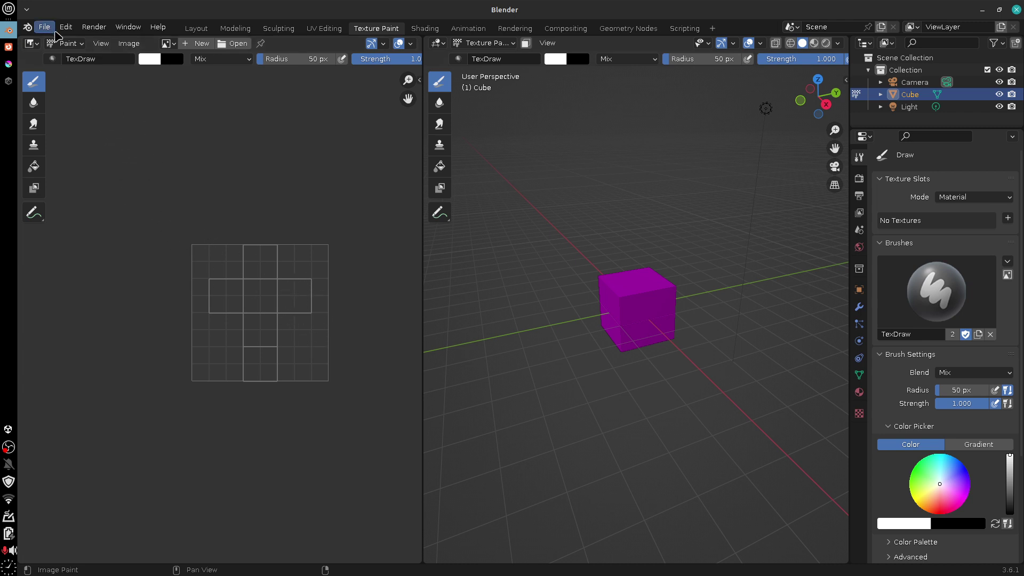
left_click(67, 43)
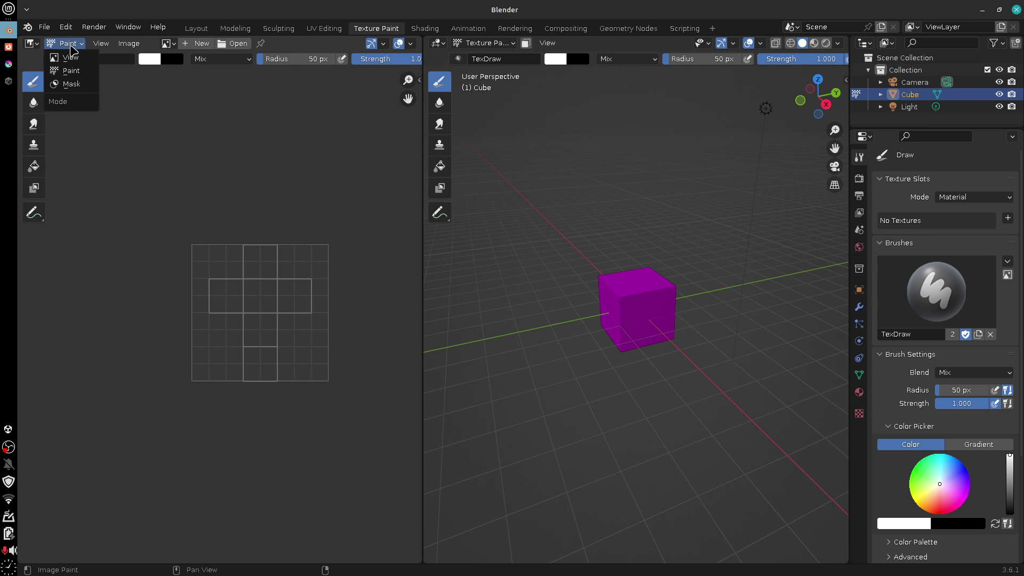
left_click(68, 43)
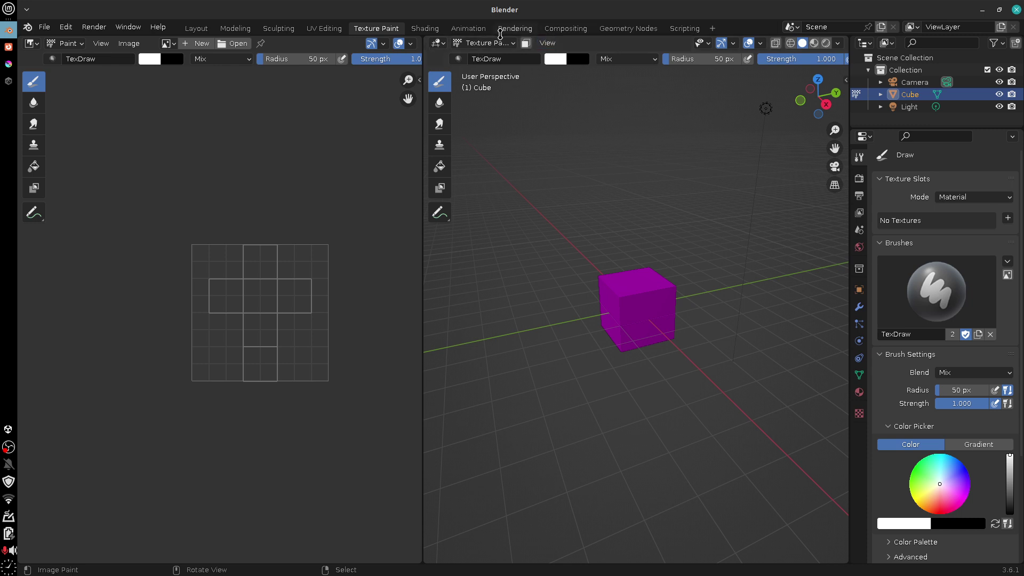
left_click(485, 48)
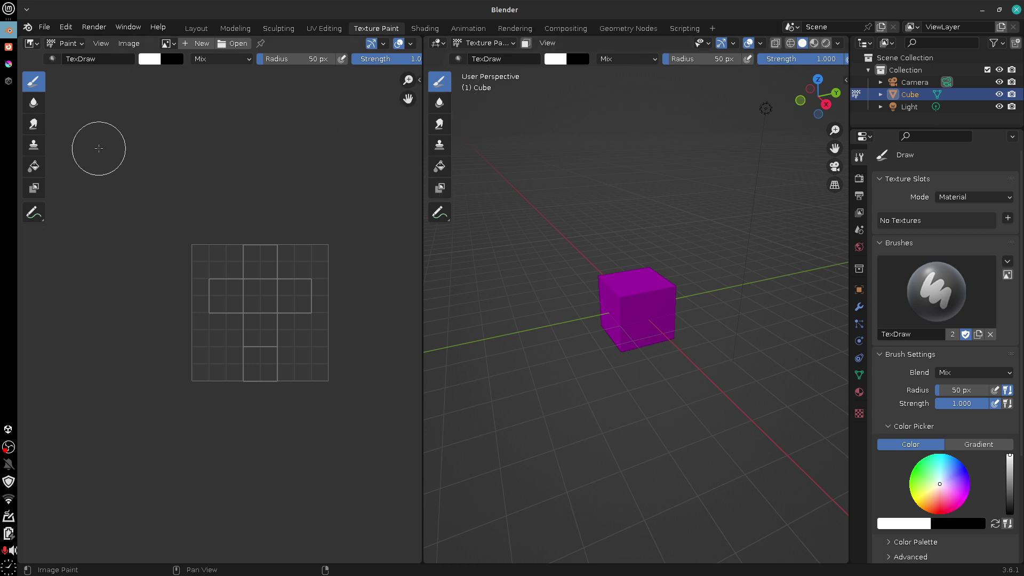
Step: Compare Krita's toolset with Blender's texture paint tools, trying the Soften tool and returning to Draw
left_click(9, 64)
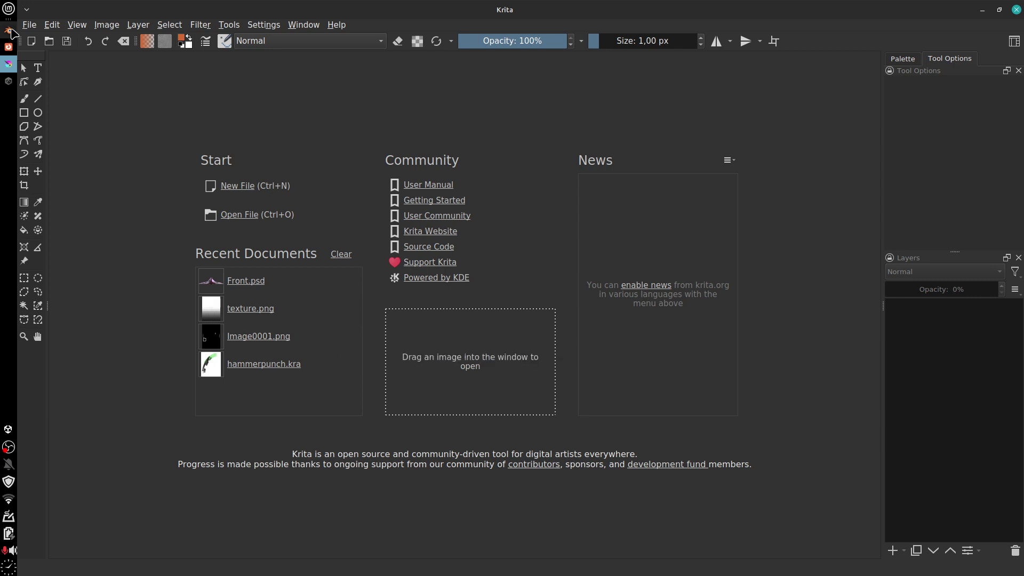
left_click(8, 32)
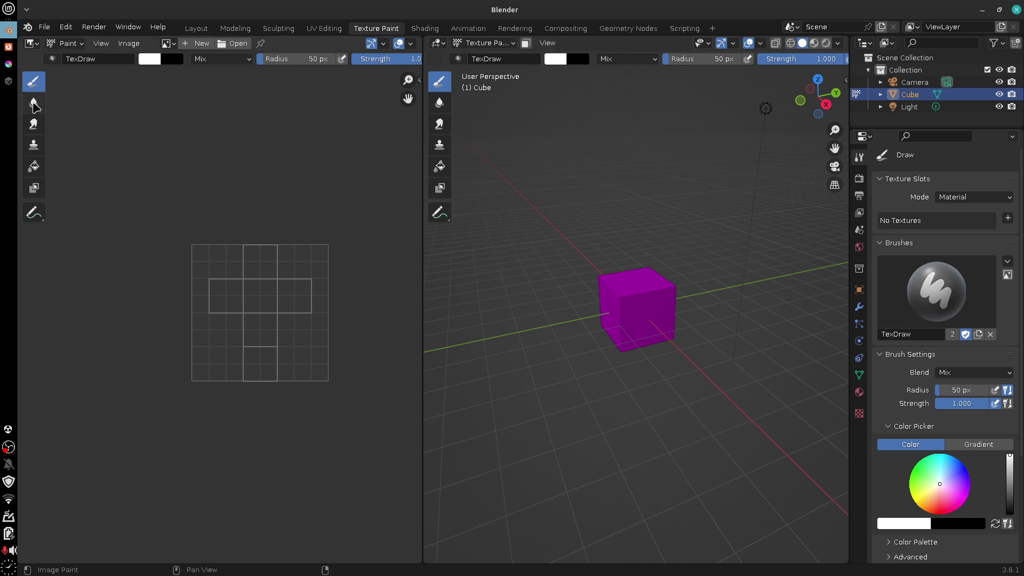
left_click(35, 104)
left_click(33, 81)
Step: Look at Krita again and switch to Firefox to review the course page's list of docks and tools
left_click(9, 66)
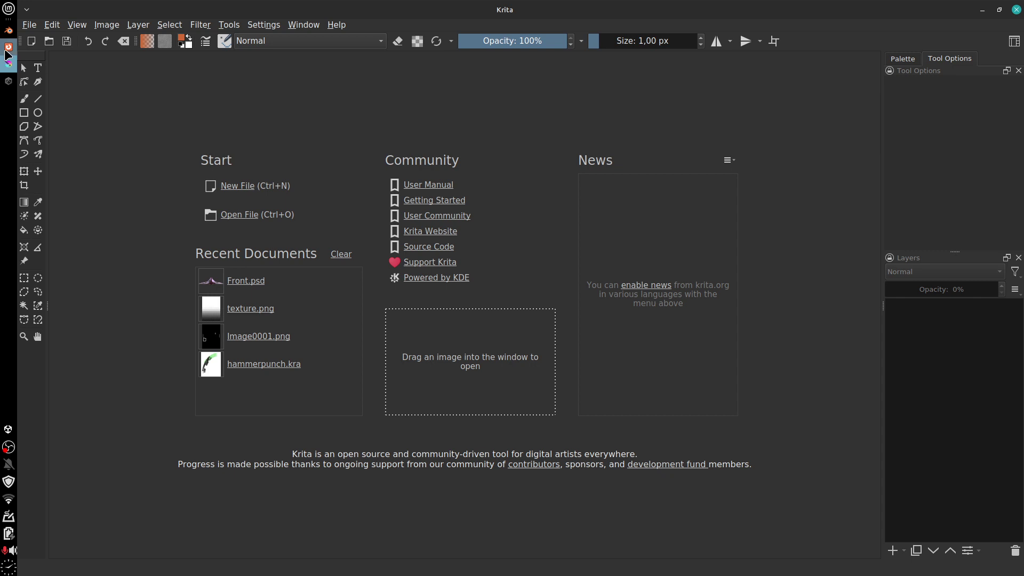
left_click(8, 52)
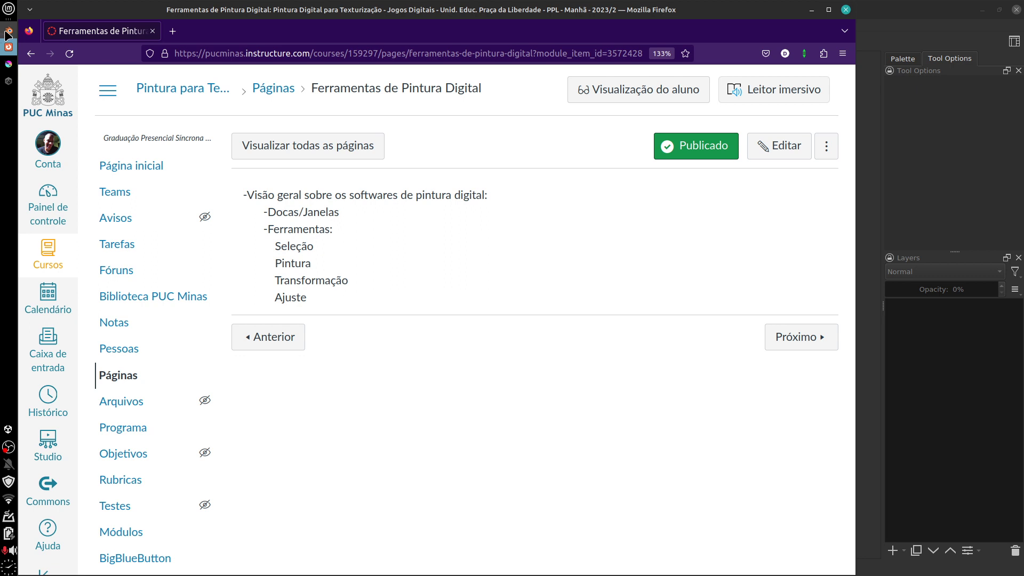
Step: Switch to Krita and create a new document from the Texture 256x256 8bit srgb template
left_click(8, 63)
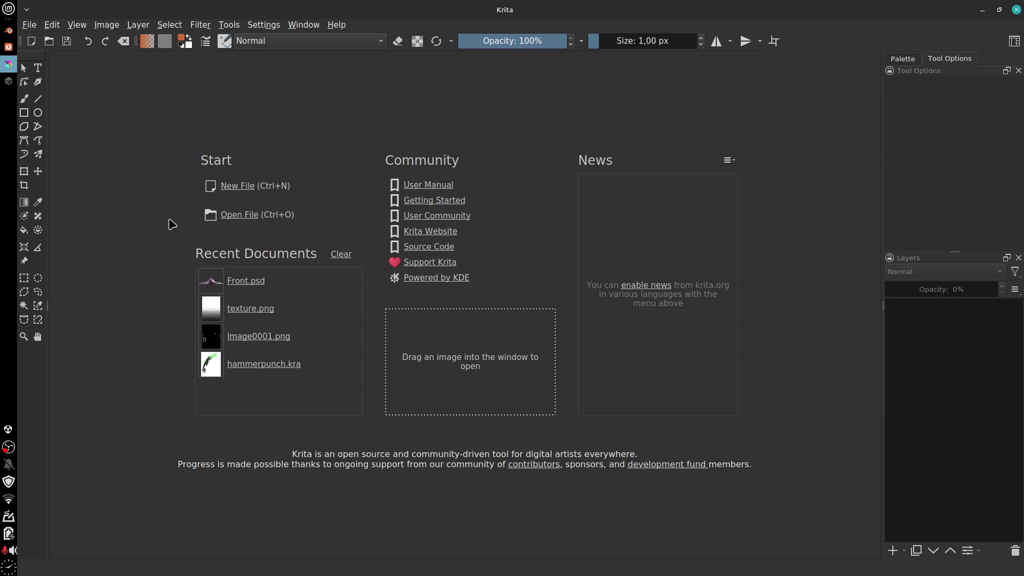
left_click(241, 189)
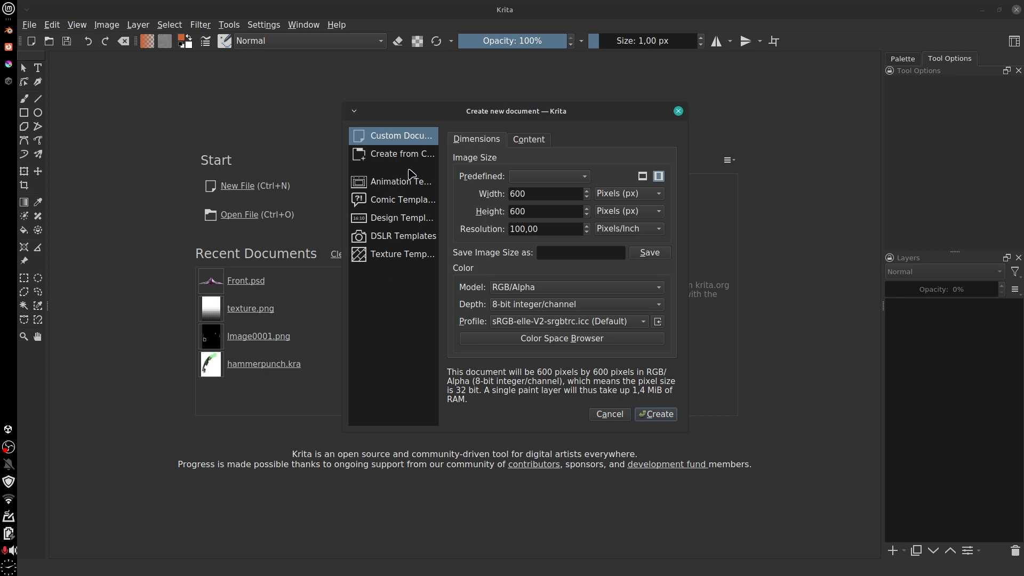
left_click(405, 256)
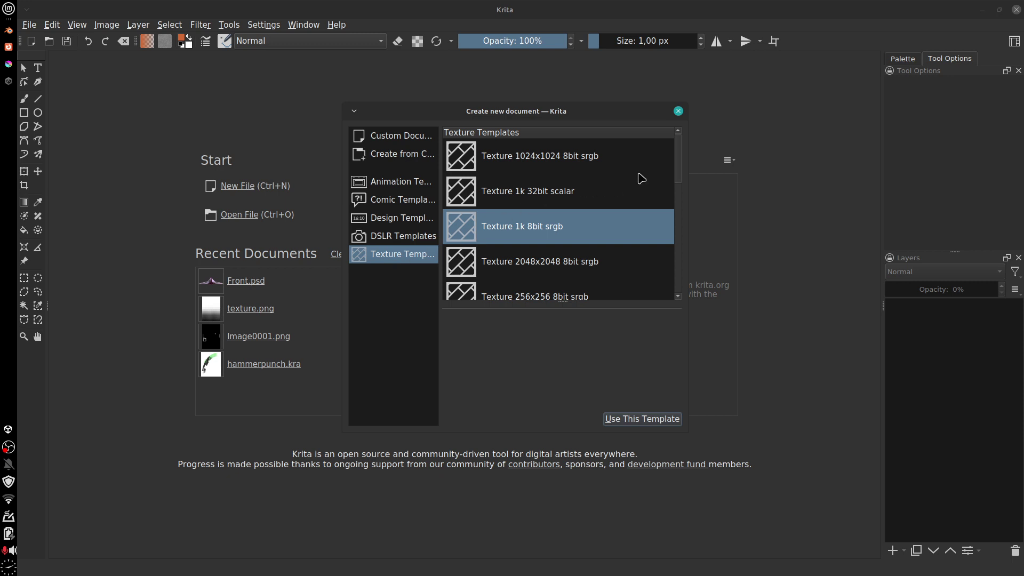
scroll(642, 178, "down", 5)
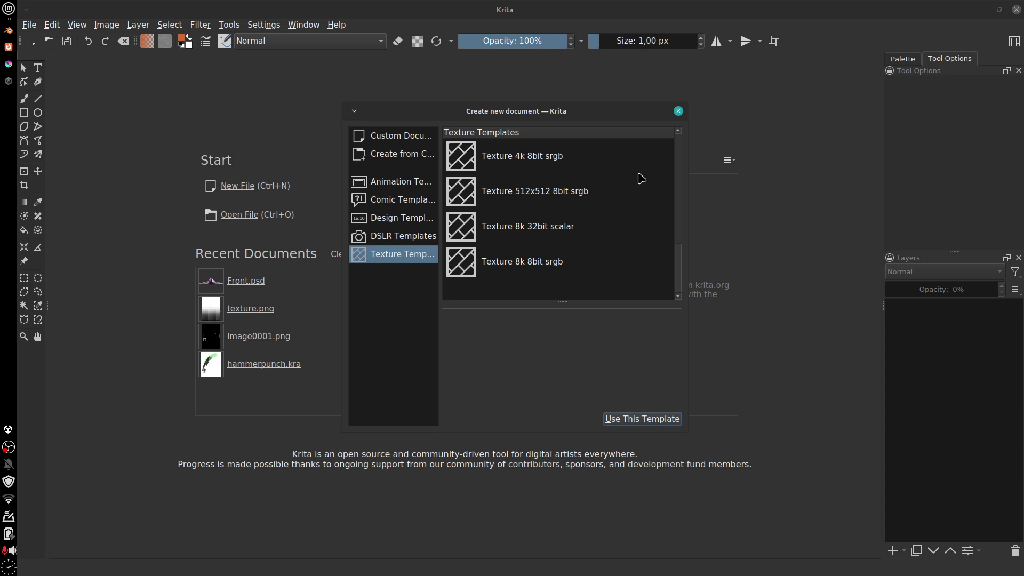
scroll(642, 178, "up", 3)
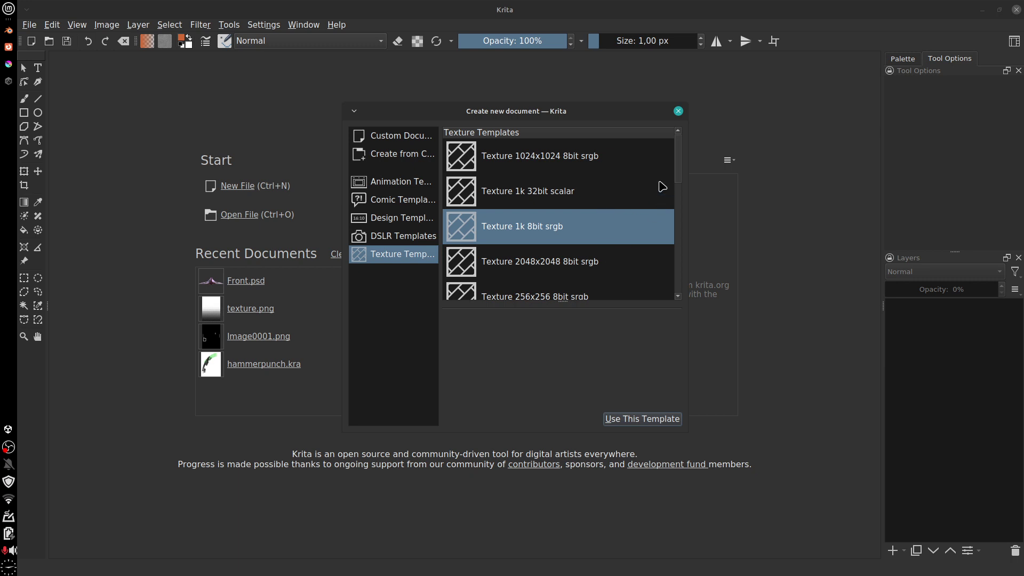
scroll(679, 189, "down", 1)
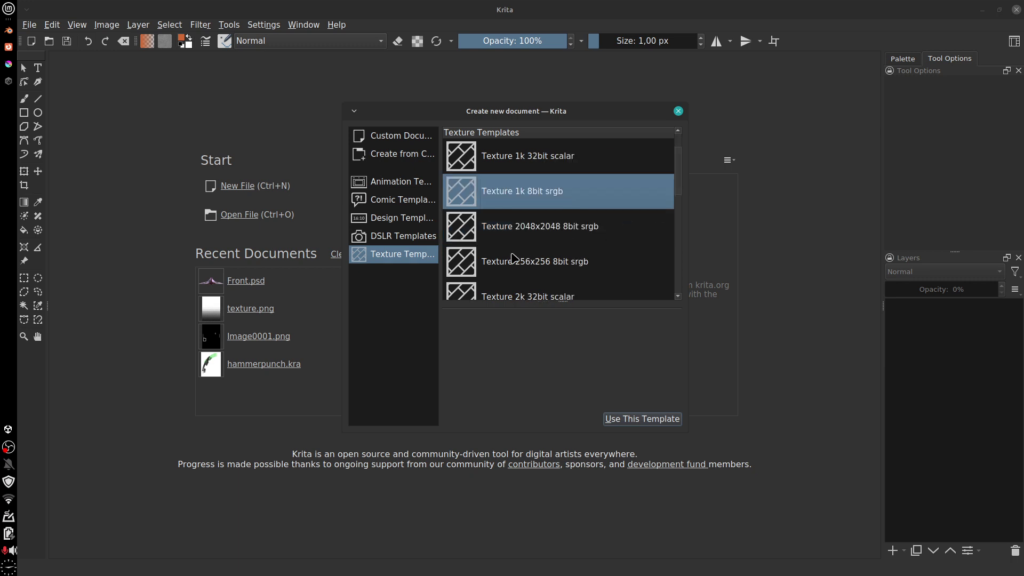
left_click(511, 273)
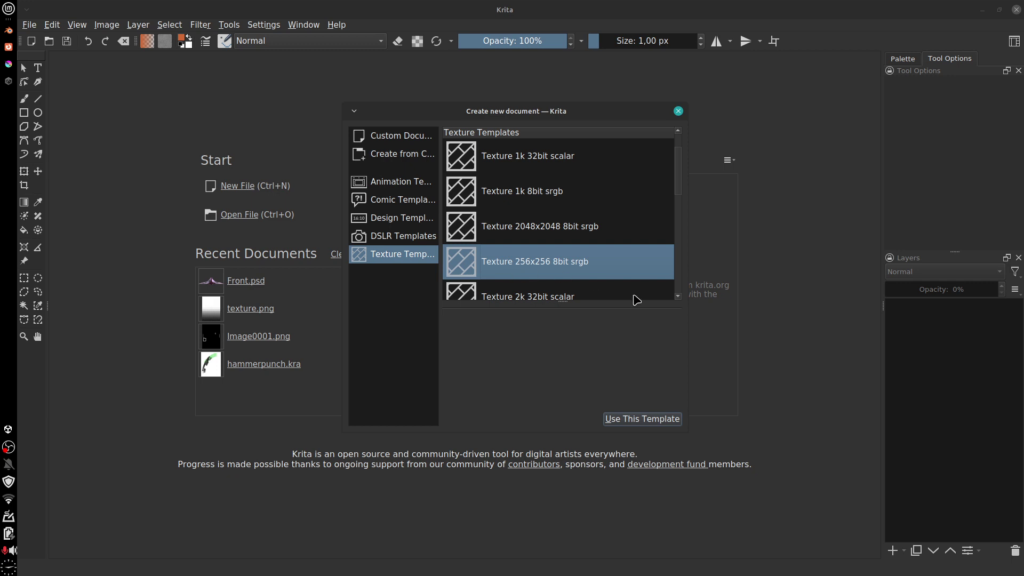
left_click(632, 418)
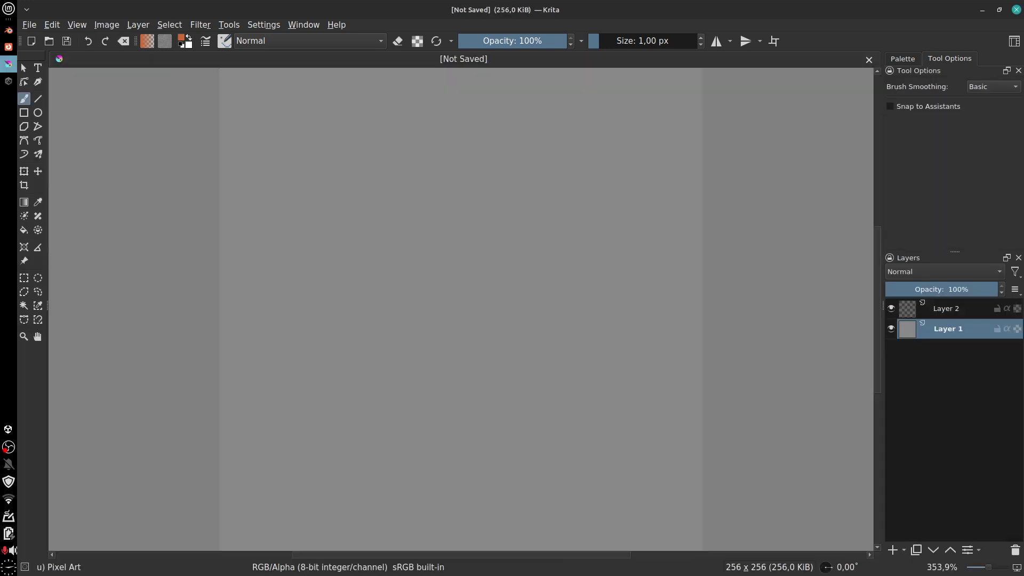
Step: Try the brush with some loose orange strokes on Layer 1 and undo them all
key("minus")
left_click_drag(413, 188, 373, 263)
left_click_drag(431, 205, 423, 221)
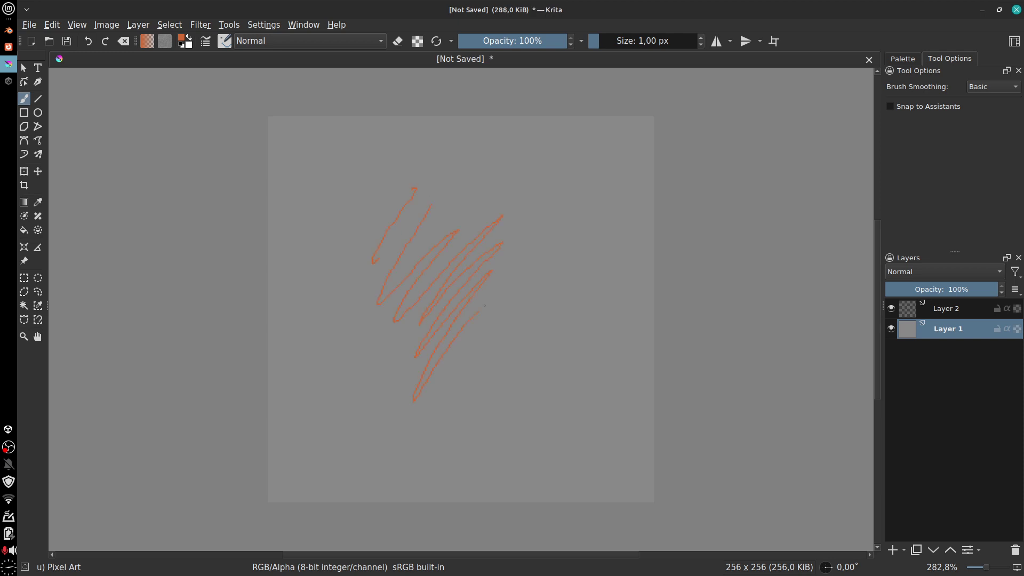
left_click_drag(484, 306, 377, 305)
key("ctrl+z")
key("ctrl+z")
key("ctrl+z")
key("ctrl+z")
key("ctrl+z")
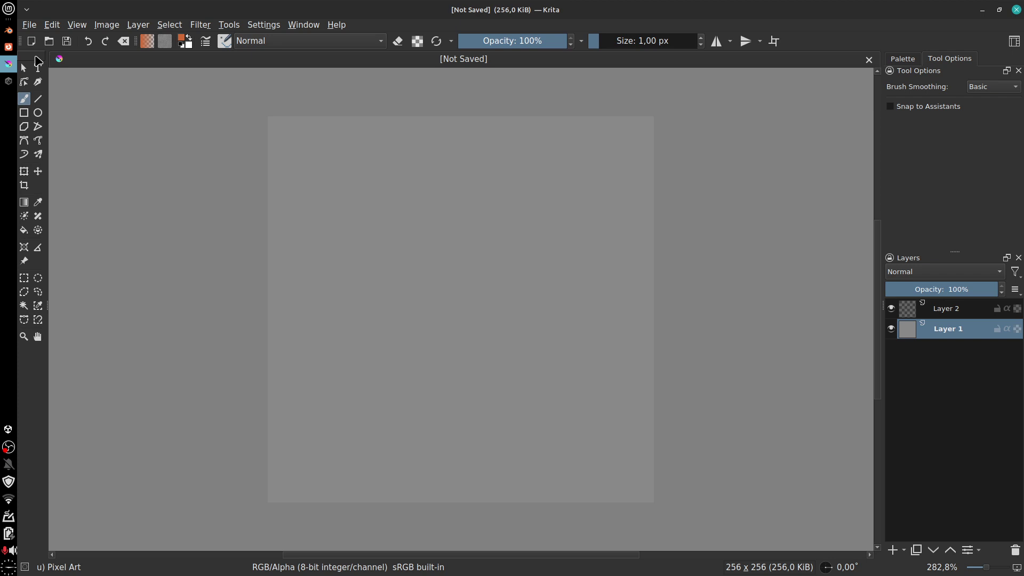
Step: Redock the toolbox as a single column beside the Tool Options and Layers docks, keeping Layers below Tool Options
left_click_drag(38, 62, 1022, 141)
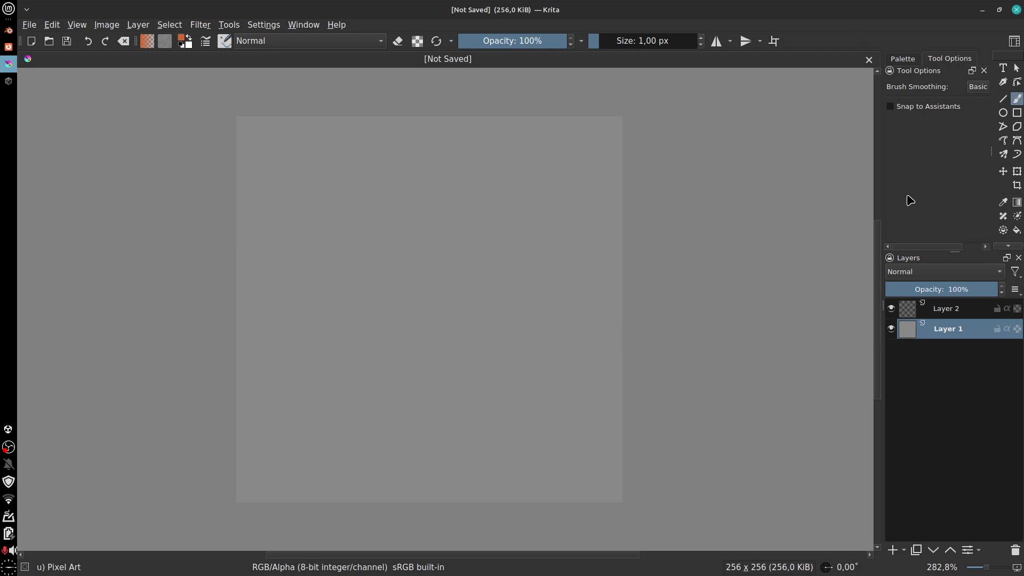
left_click_drag(915, 258, 918, 549)
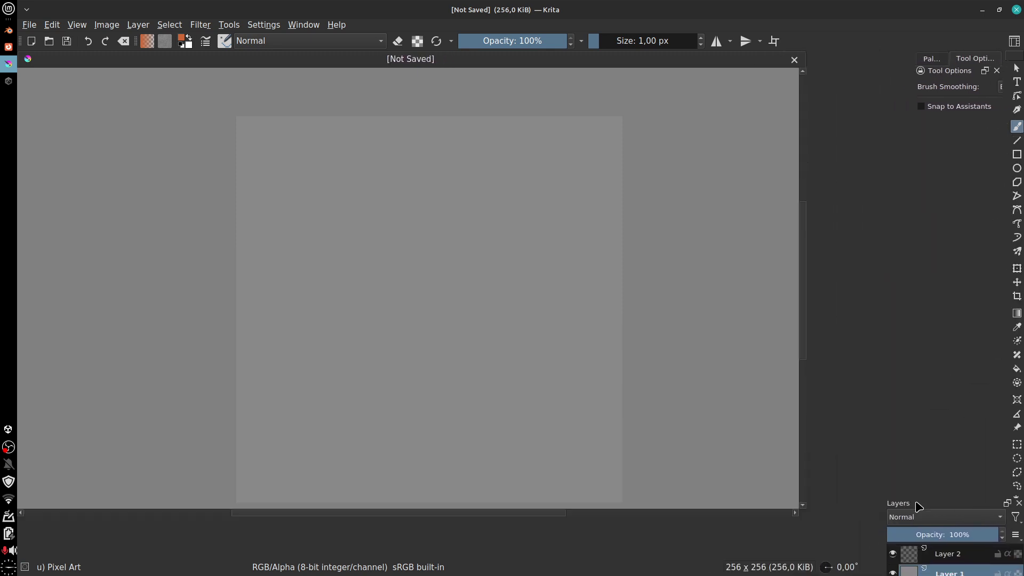
left_click_drag(919, 506, 925, 521)
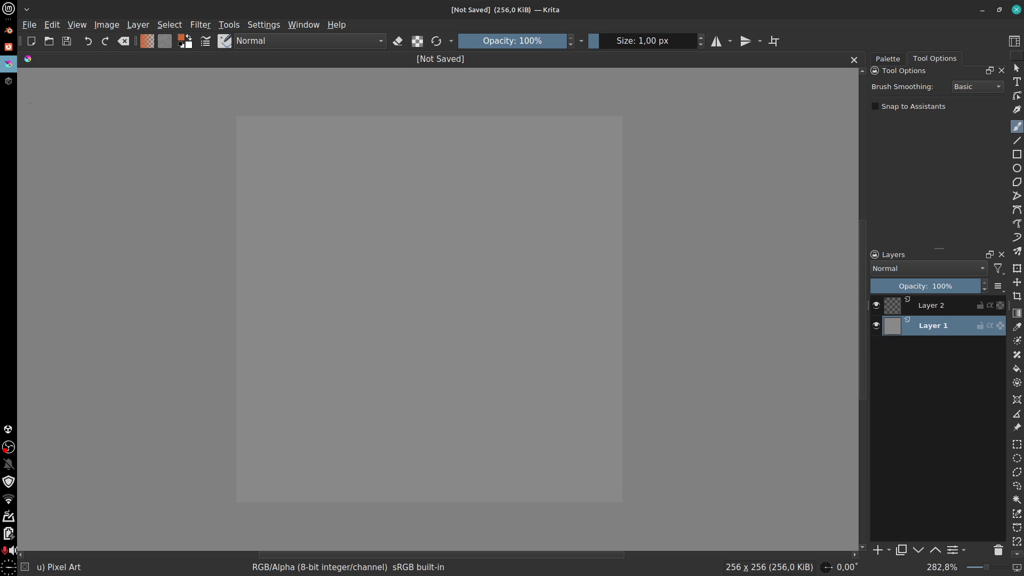
left_click(1017, 126)
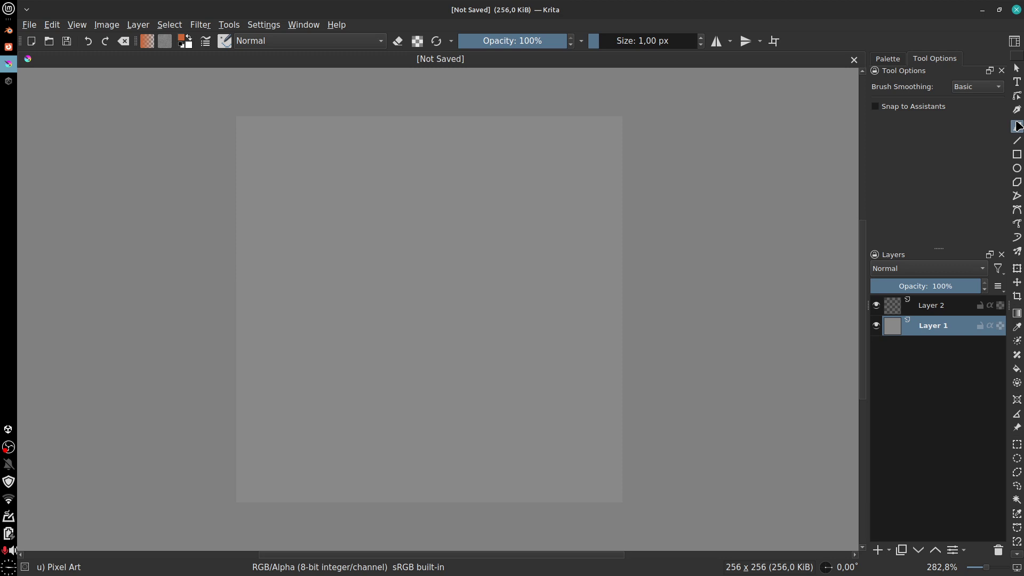
Step: Switch to Blender, widen the Properties editor and collapse the Texture Slots, Brushes and Brush Settings panels
left_click(8, 30)
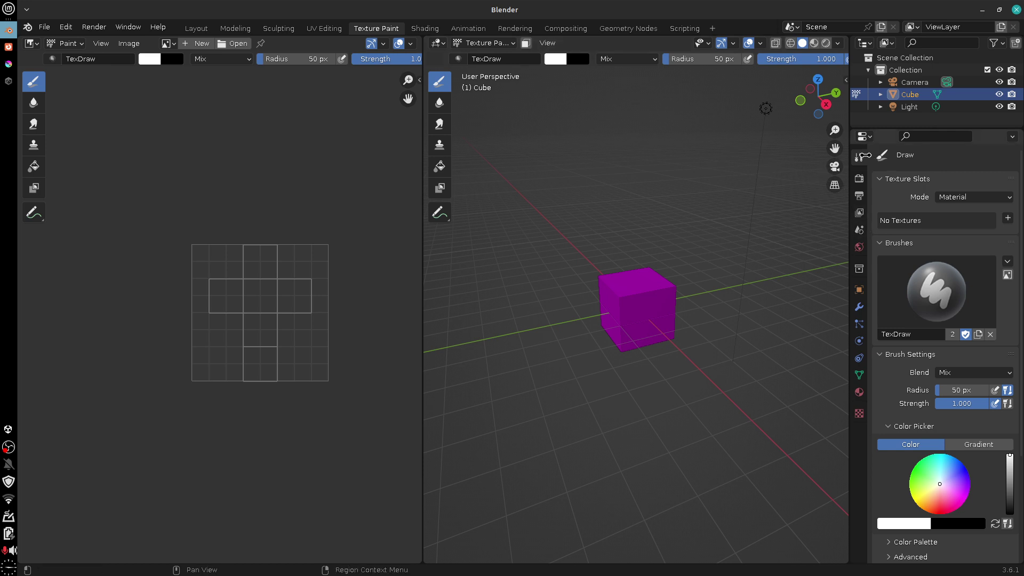
left_click_drag(848, 184, 802, 184)
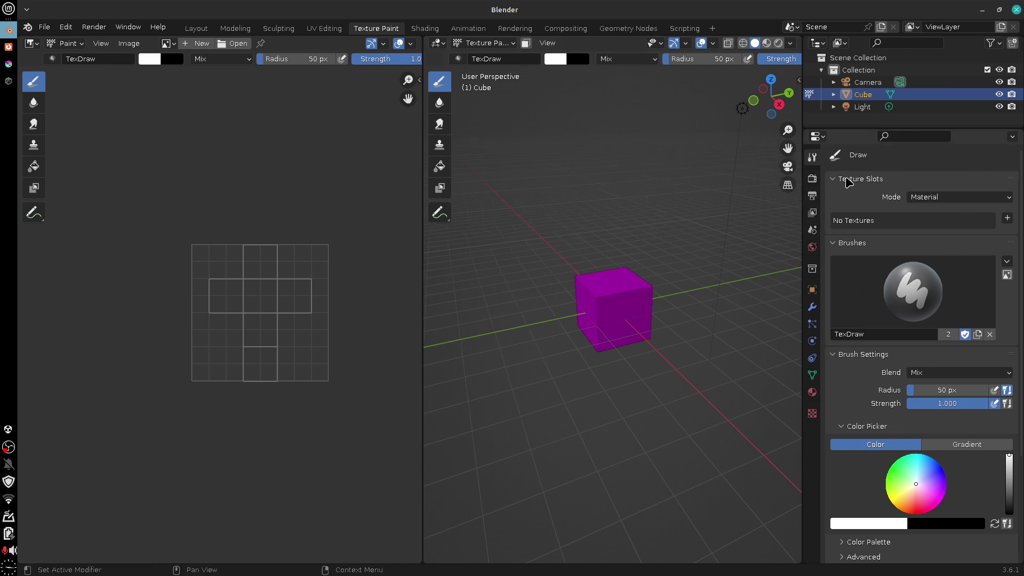
left_click(834, 181)
left_click(833, 196)
left_click(833, 212)
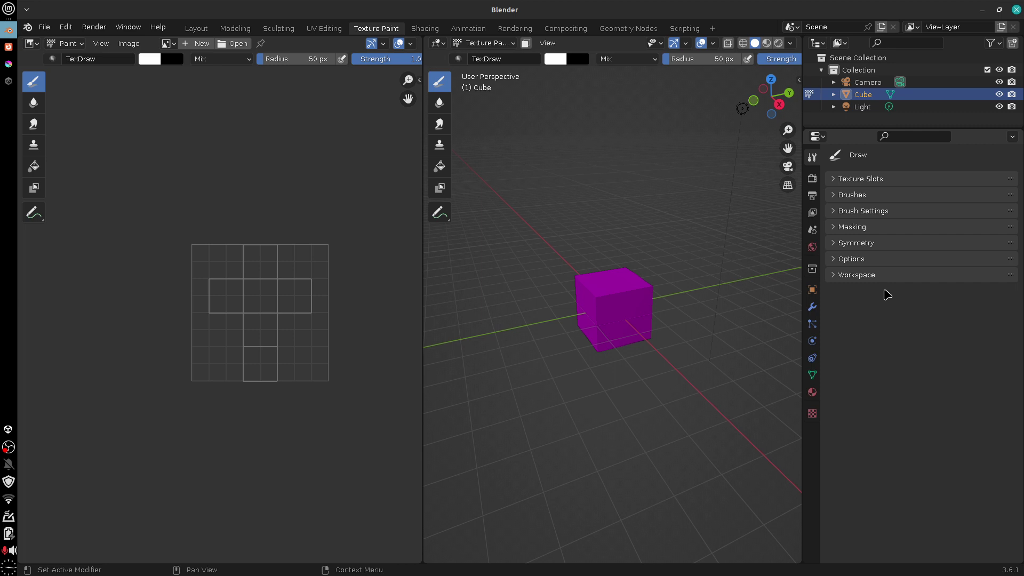
Step: Examine the contents of the Texture Slots, Brushes and Brush Settings panels one at a time, collapsing each again
left_click(839, 181)
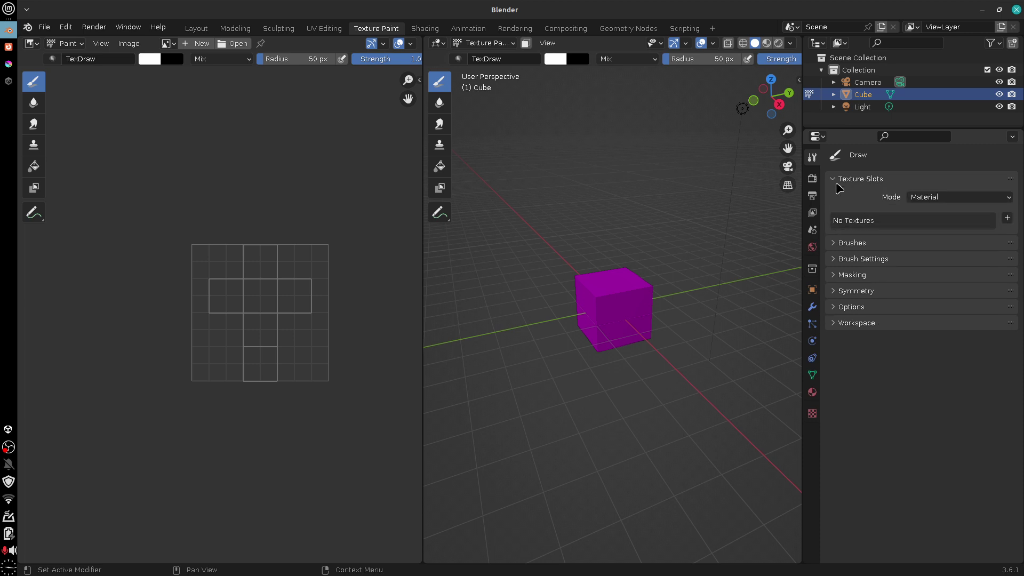
left_click(836, 182)
left_click(834, 195)
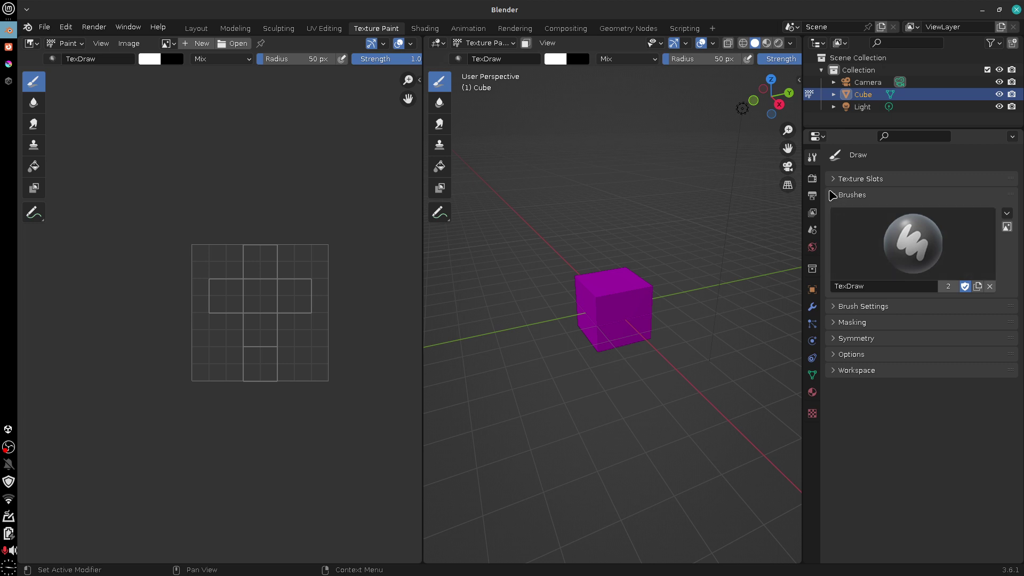
left_click(836, 197)
left_click(835, 210)
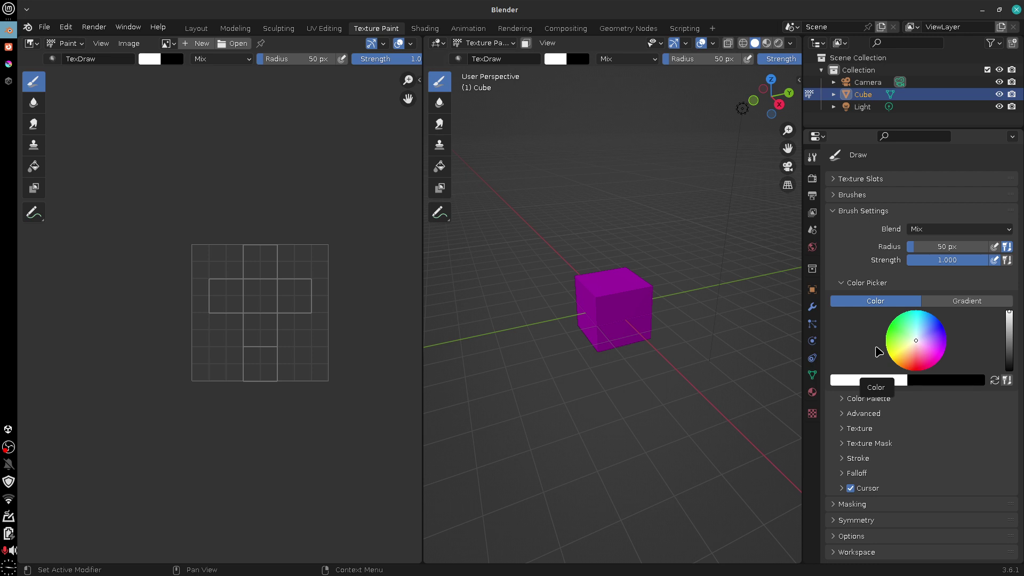
left_click(835, 212)
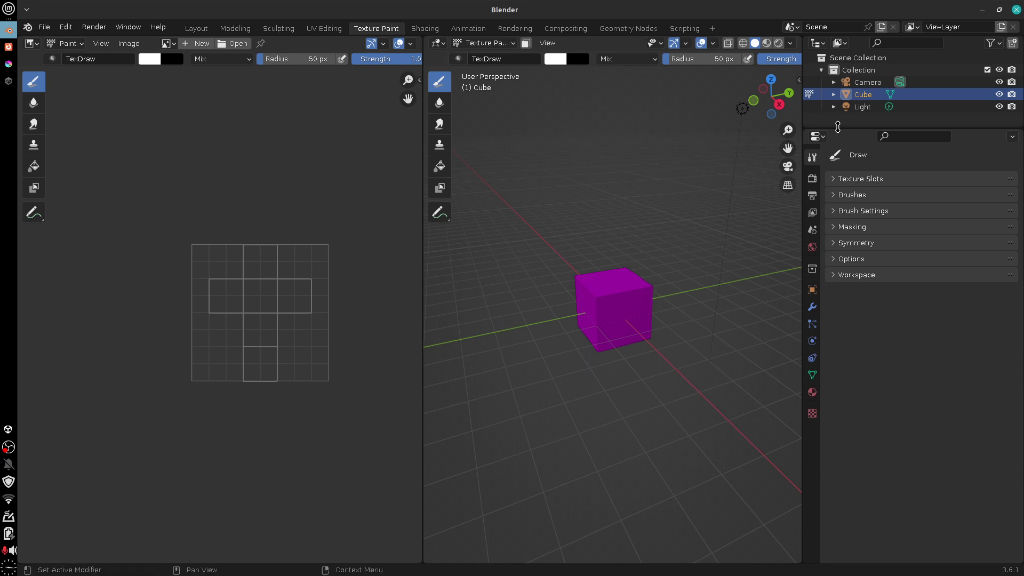
Step: Split the Outliner area vertically, turn one half into an enlarged Properties editor and show its Output properties
right_click(838, 127)
left_click(841, 128)
left_click(878, 129)
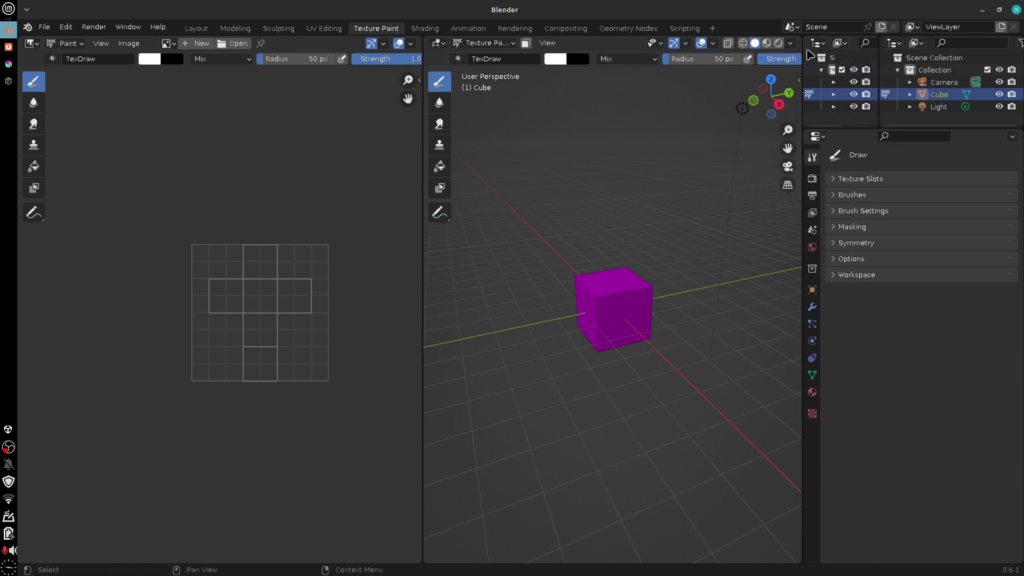
left_click(818, 43)
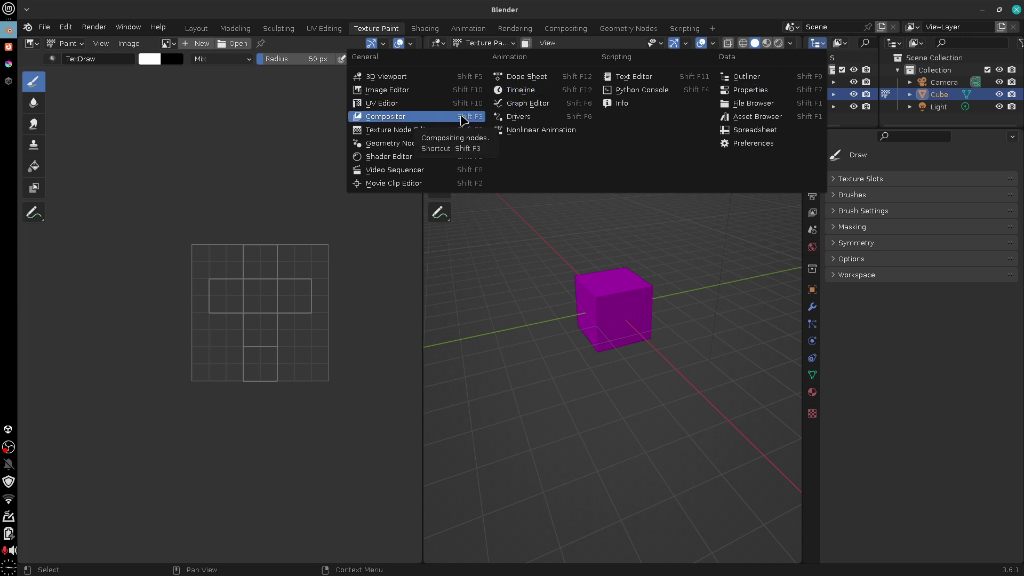
left_click(739, 91)
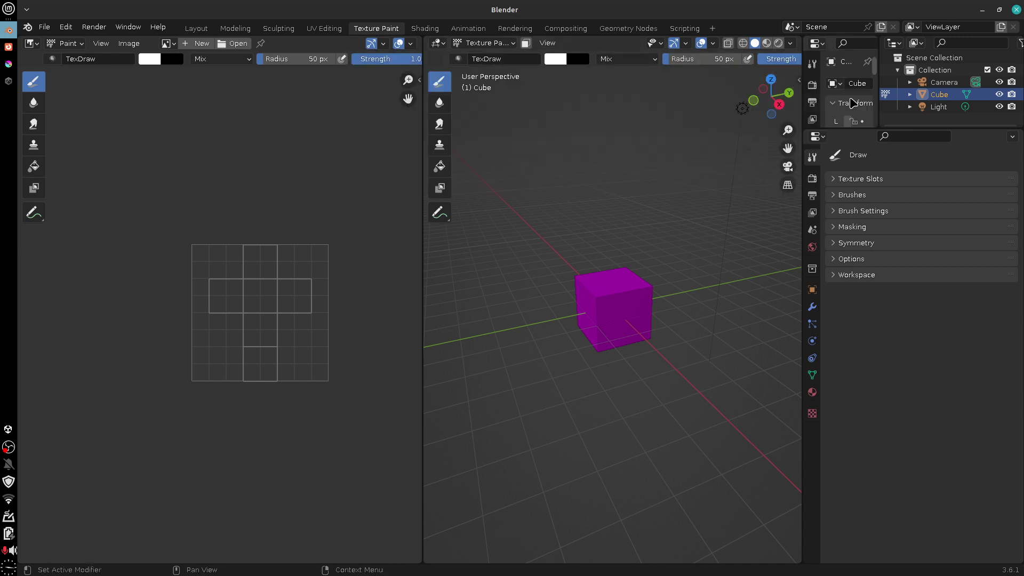
left_click_drag(863, 130, 863, 258)
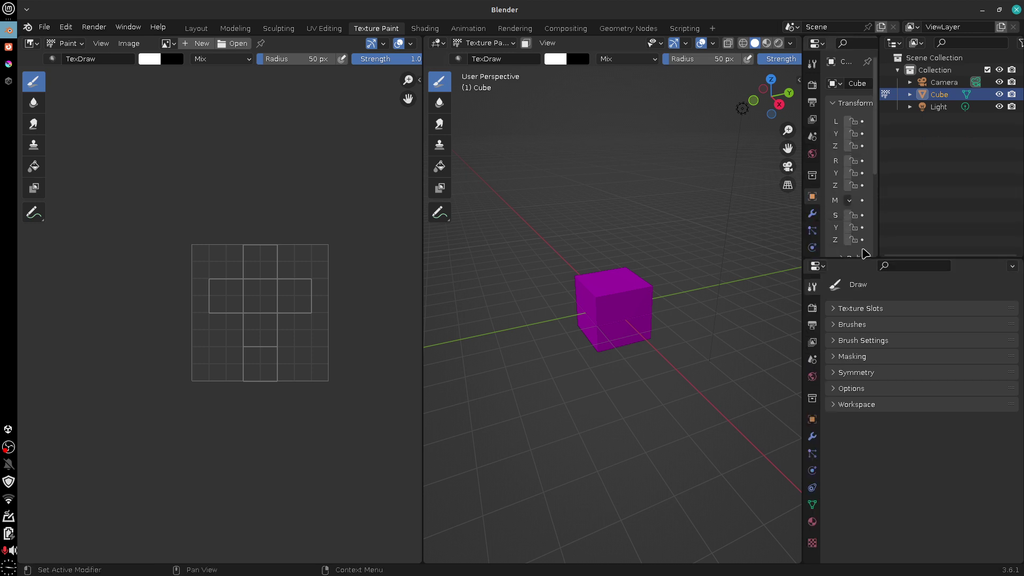
left_click_drag(877, 106, 1005, 107)
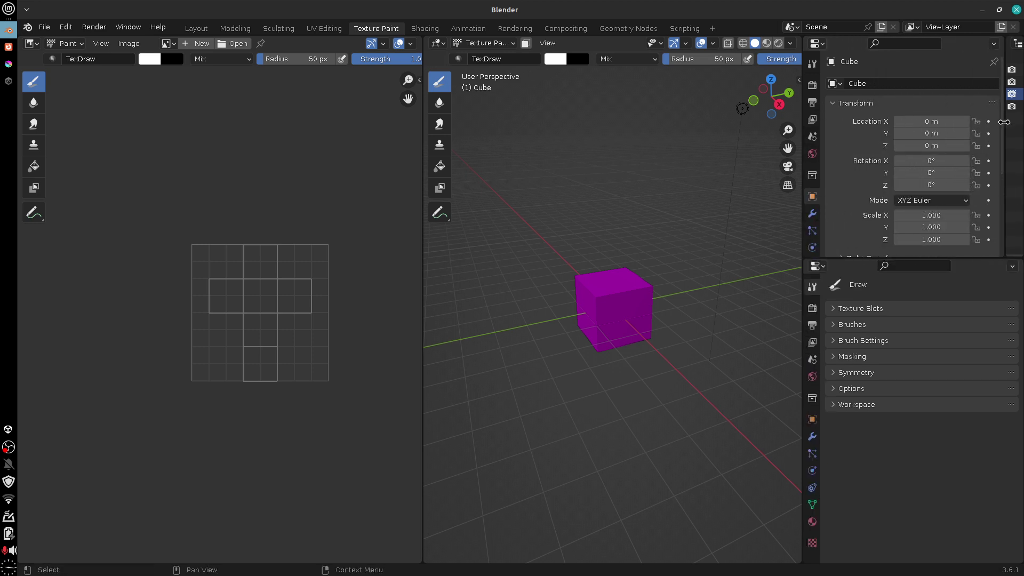
left_click(813, 104)
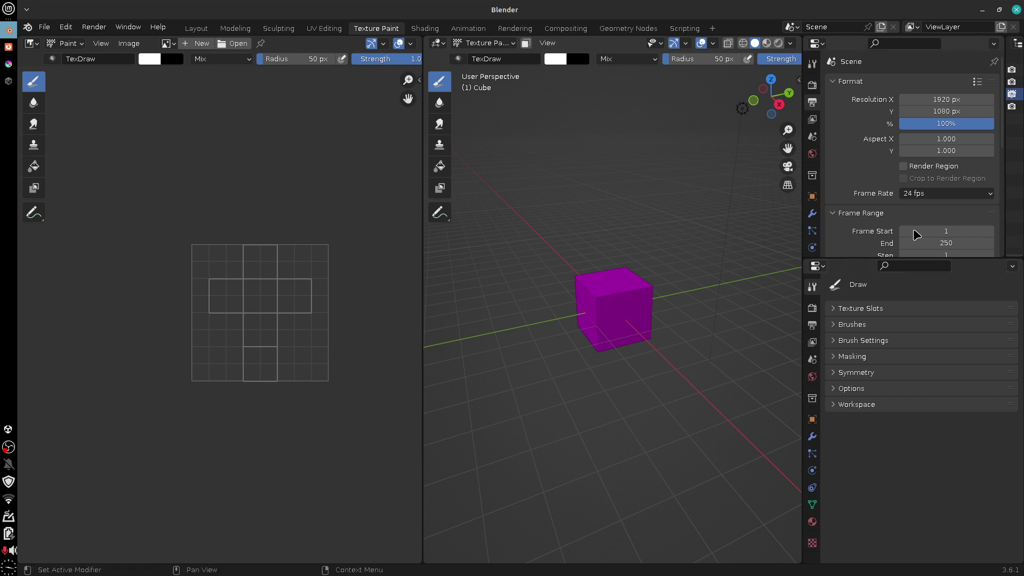
Step: Narrow the extra Properties editor and join its area back into the Outliner
left_click_drag(1006, 192, 822, 192)
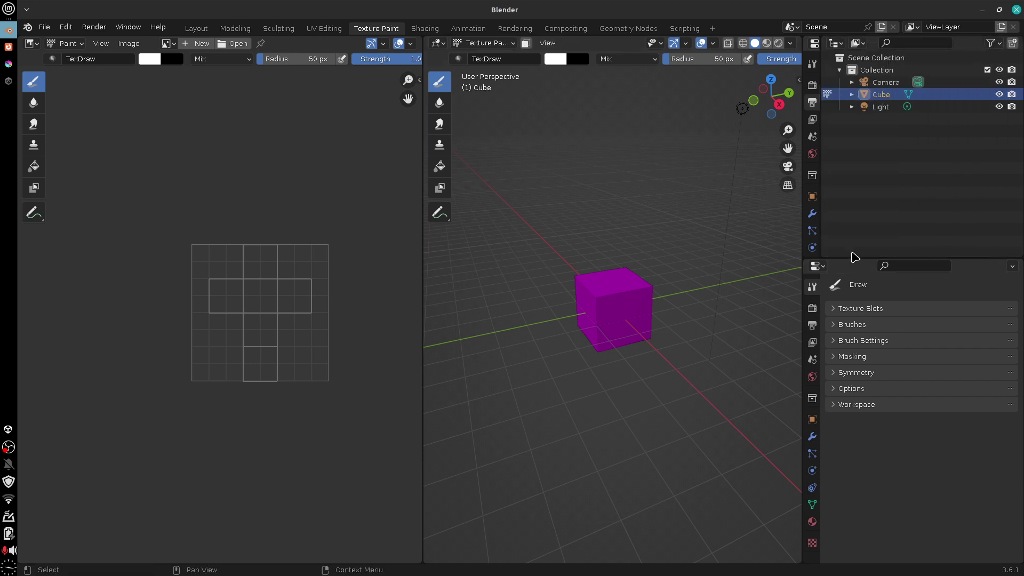
left_click_drag(848, 255, 841, 184)
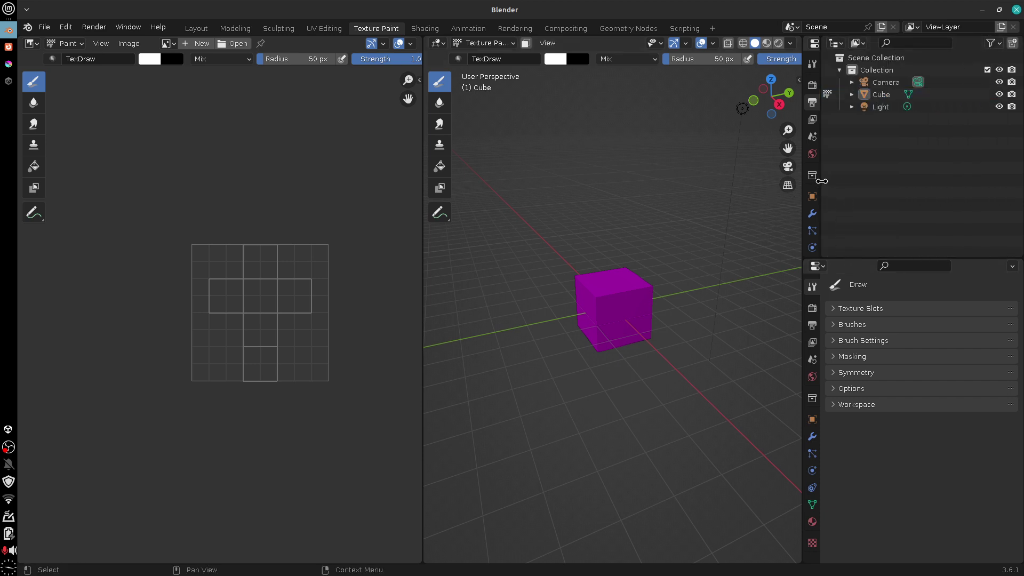
right_click(821, 182)
left_click(819, 211)
left_click(818, 212)
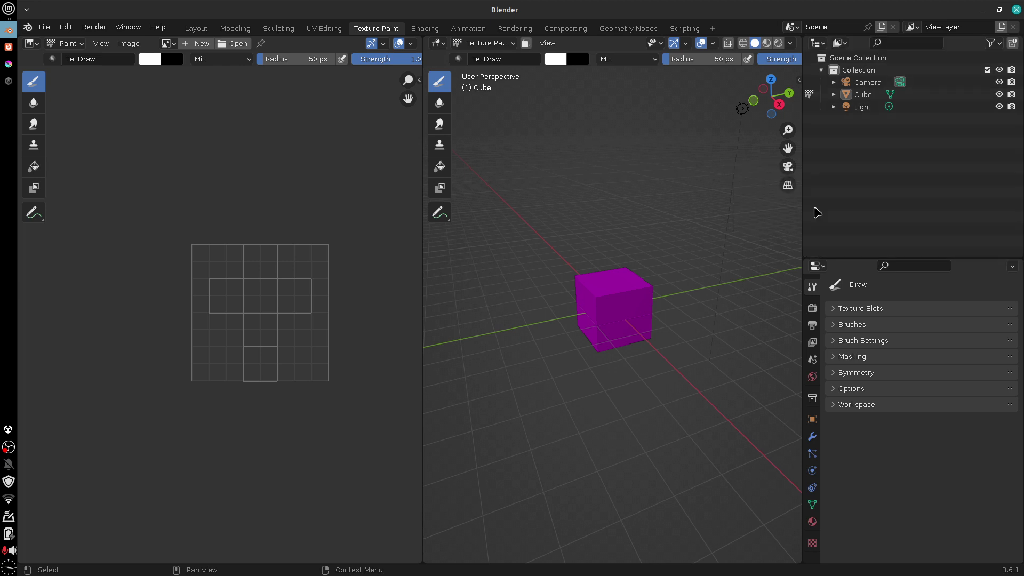
Step: Shrink the Outliner down to its header and look through the Render and Output properties of the enlarged Properties editor
left_click_drag(848, 260, 853, 54)
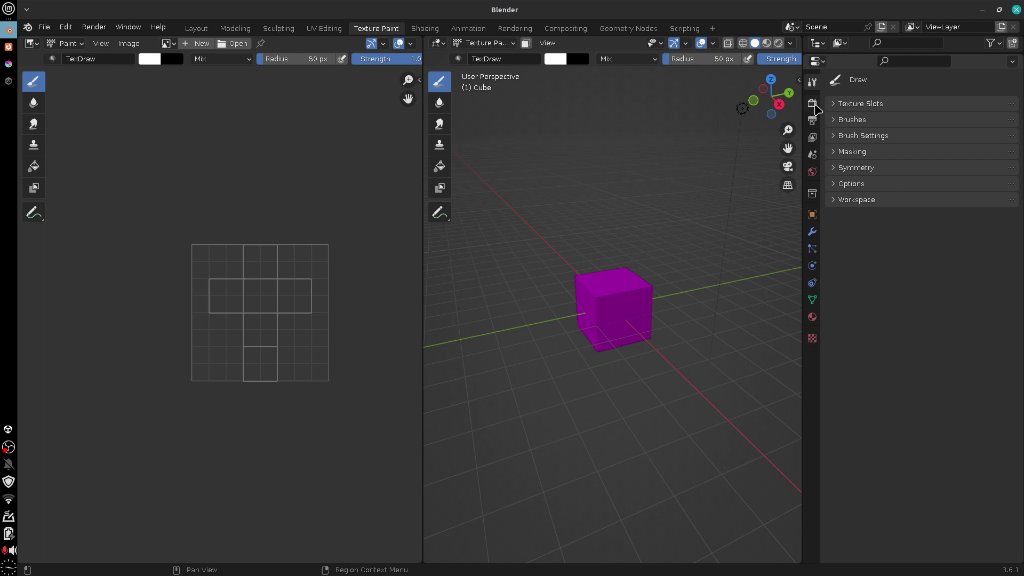
left_click(816, 106)
left_click(811, 81)
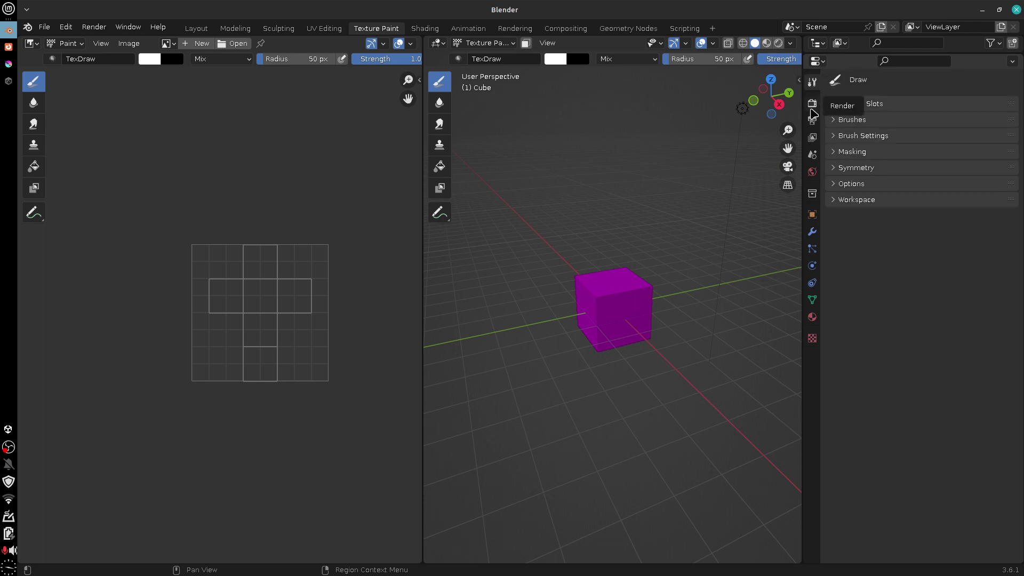
left_click(812, 107)
left_click(812, 124)
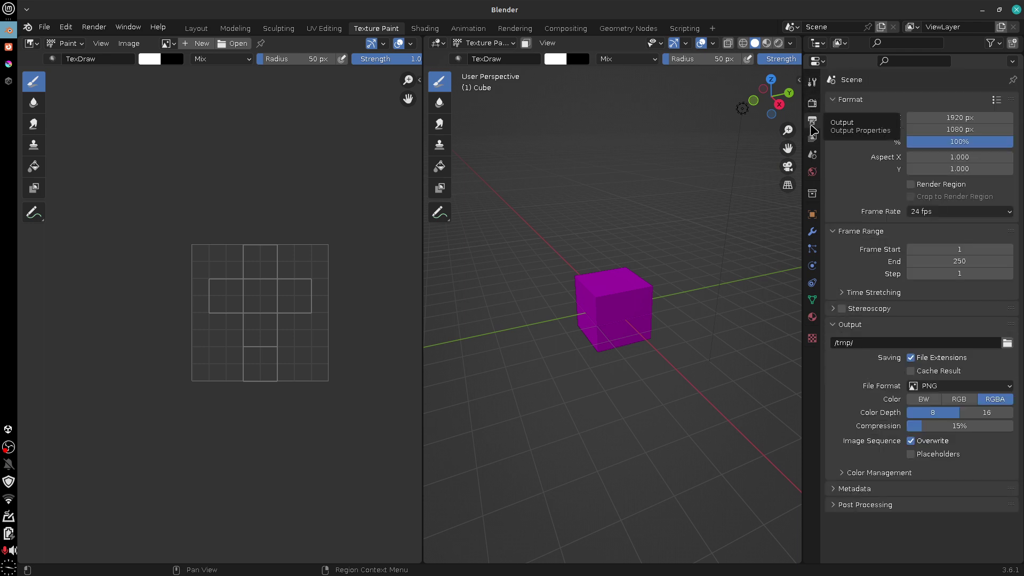
Step: Show the View Layer properties and collapse the Passes and View Layer panels
left_click(811, 138)
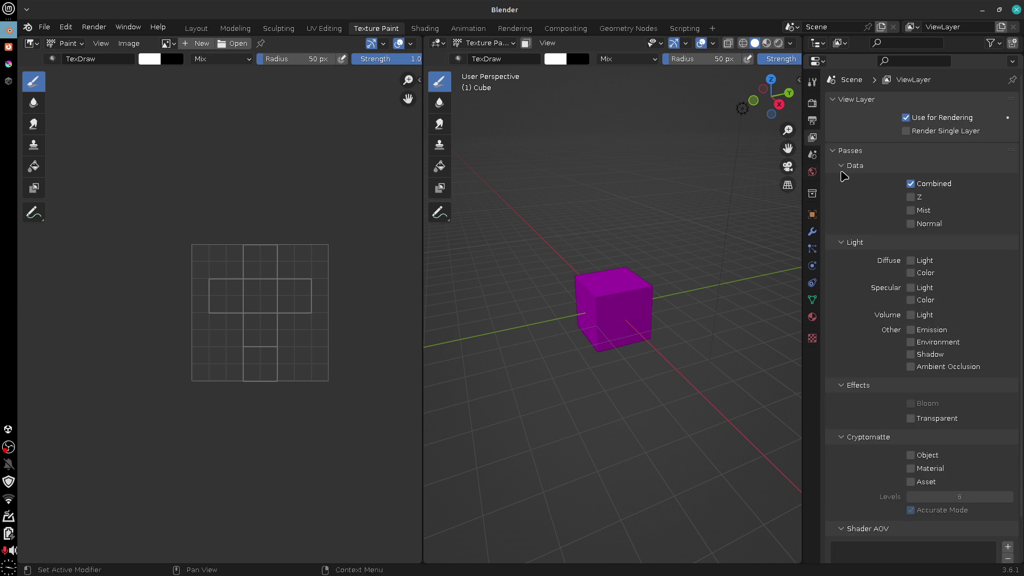
left_click(835, 154)
left_click(832, 108)
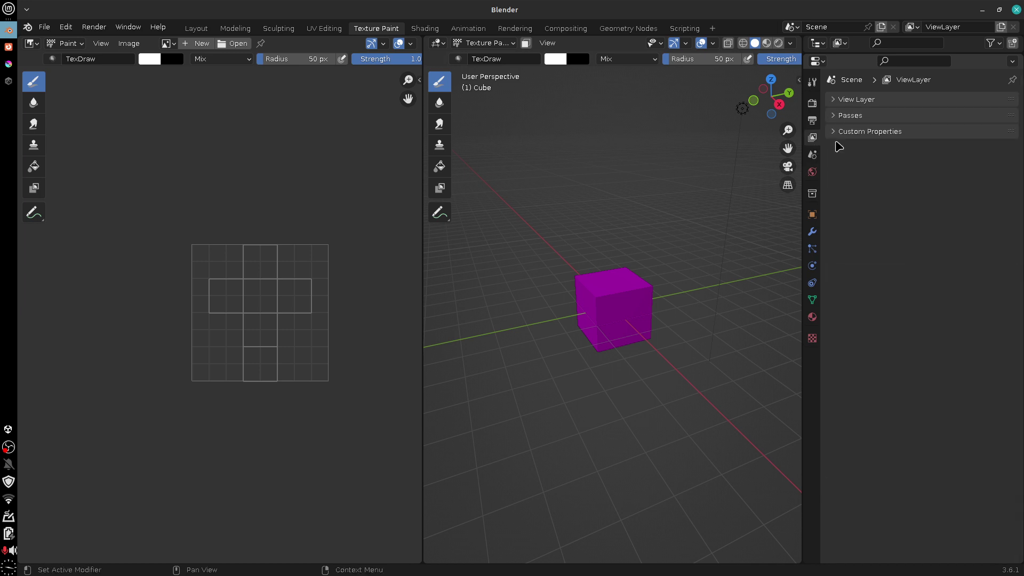
Step: Collapse the Scene panel in the Scene properties and look through the World, Collection, Object and Modifiers properties
left_click(813, 155)
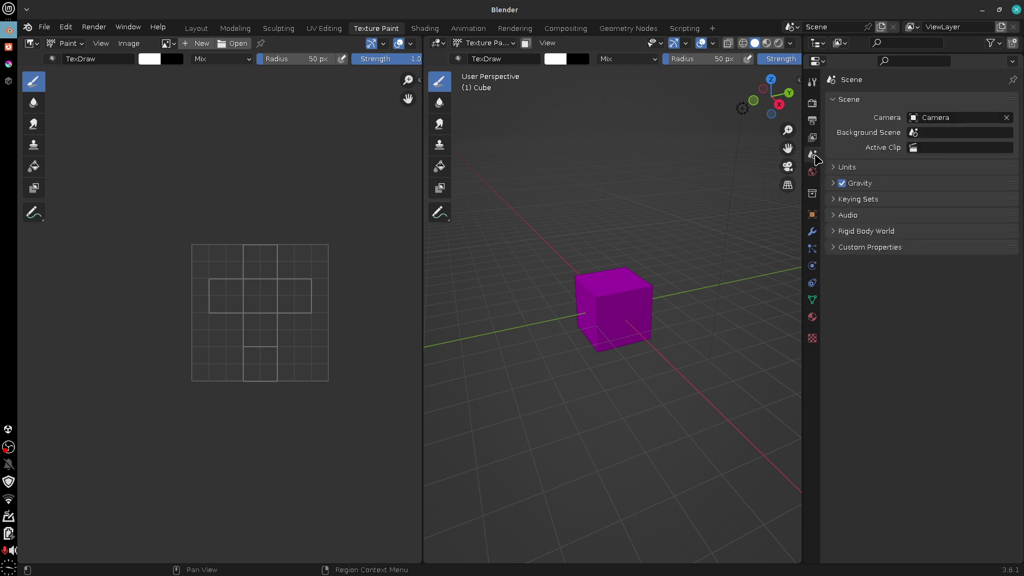
left_click(834, 100)
left_click(813, 171)
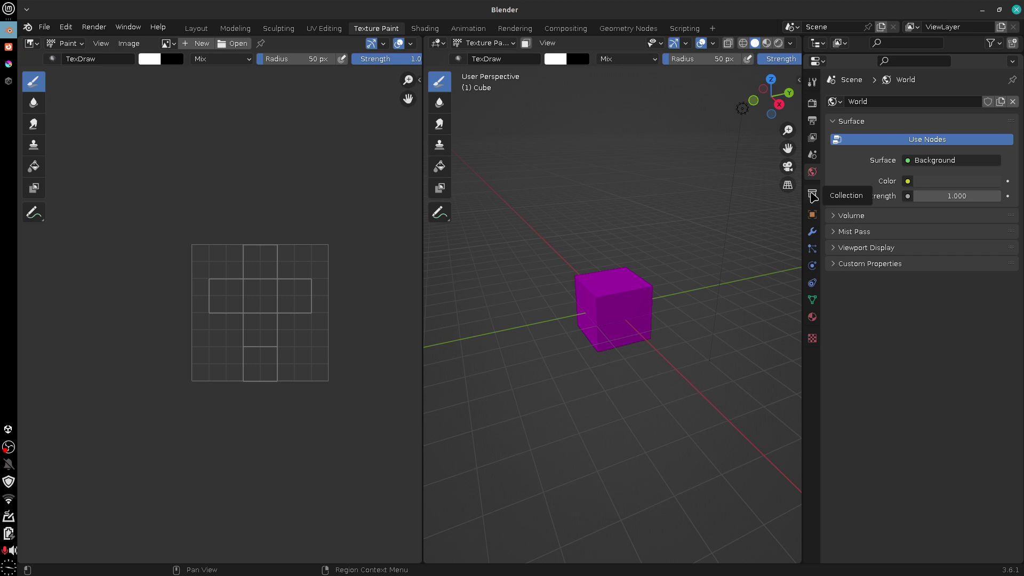
left_click(812, 194)
left_click(812, 214)
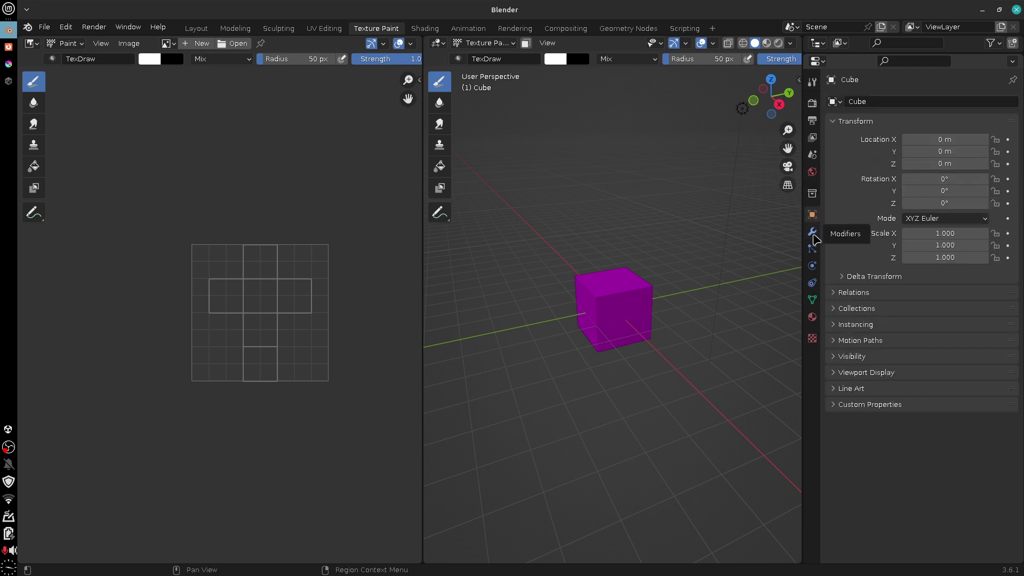
left_click(814, 233)
Step: Collapse the Sampling panel in the Render properties and move it below Color Management at the end of the panel list
left_click(814, 108)
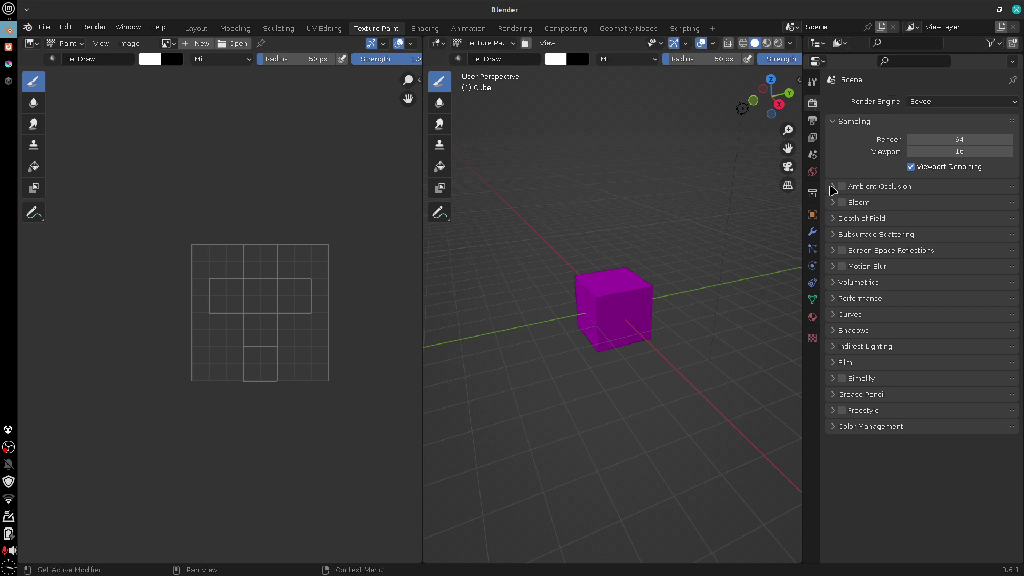
left_click(835, 122)
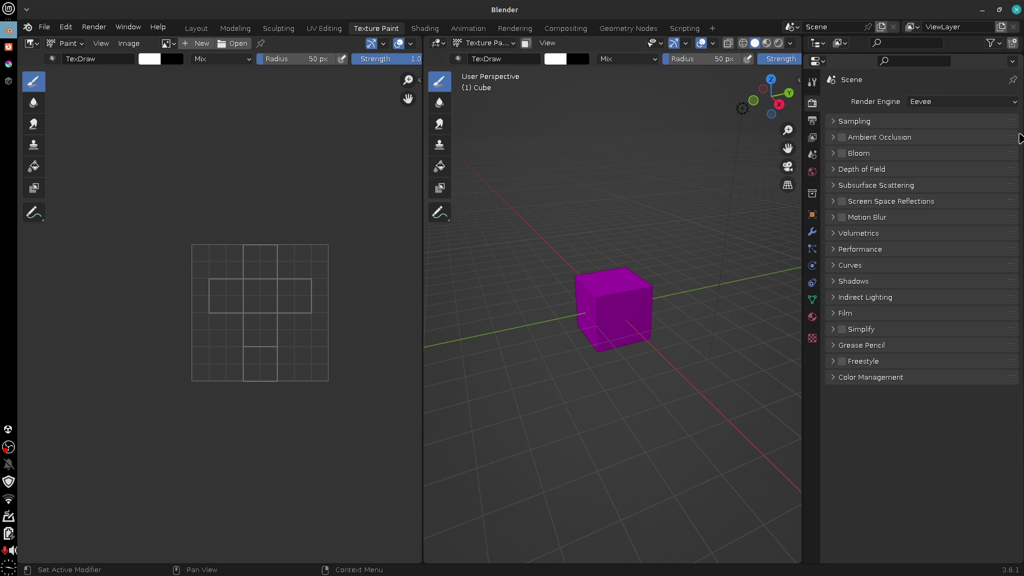
left_click_drag(1012, 122, 1020, 398)
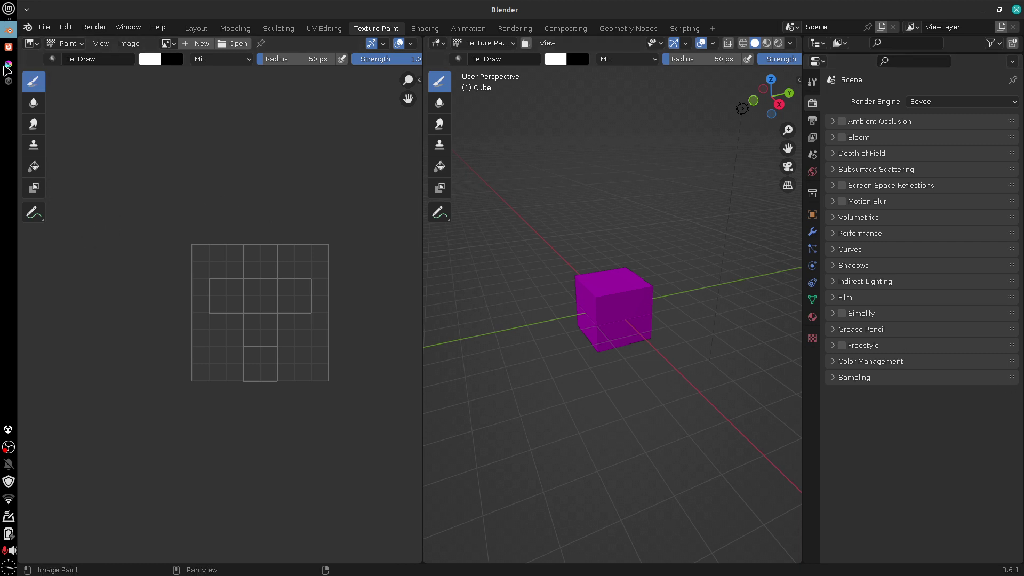
Step: Switch to Krita, place the Palette docker's tab after Tool Options, and detach it to stack it directly below Tool Options
left_click(7, 68)
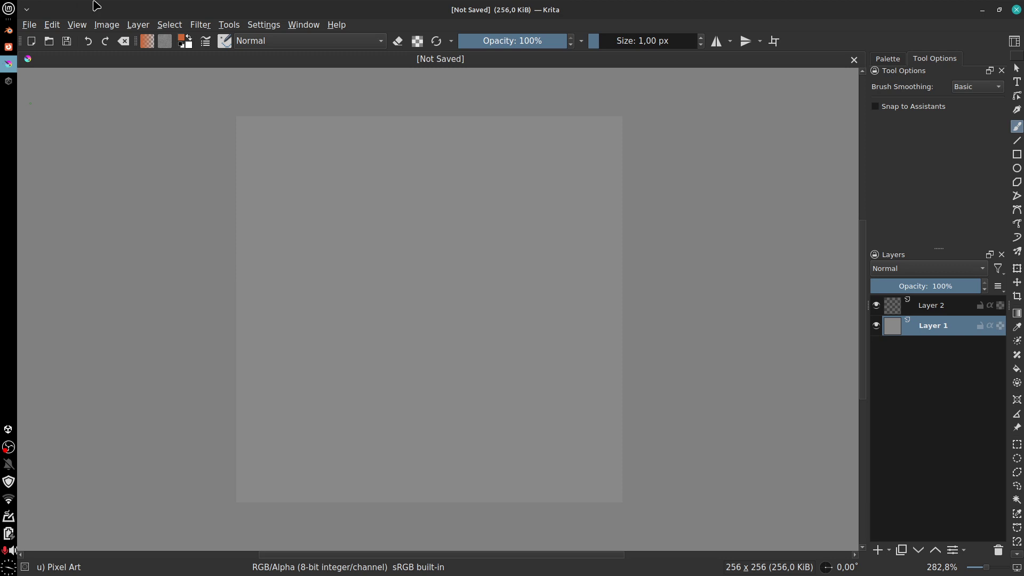
left_click(886, 58)
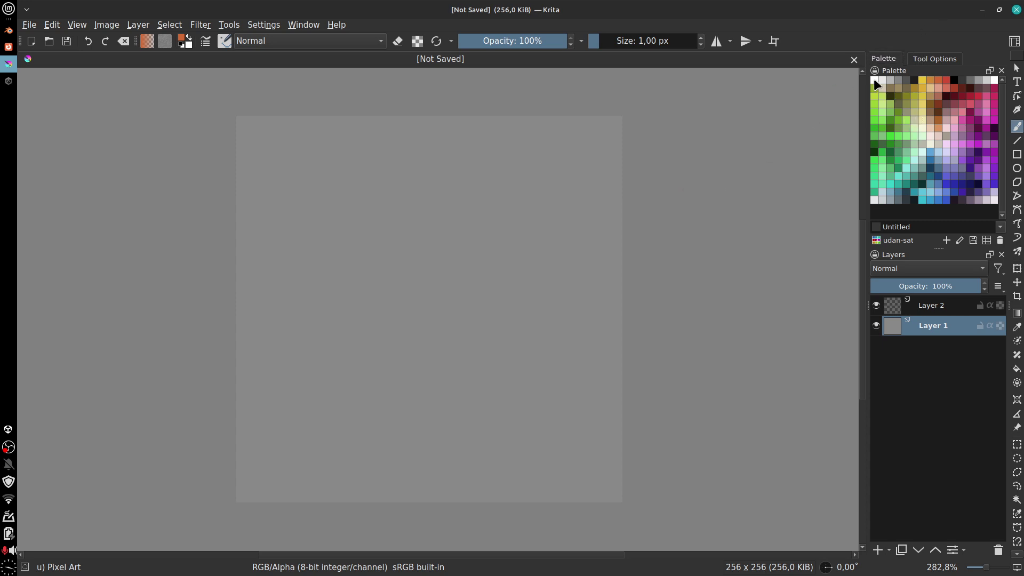
left_click_drag(888, 60, 904, 98)
left_click(942, 59)
left_click_drag(942, 60, 910, 101)
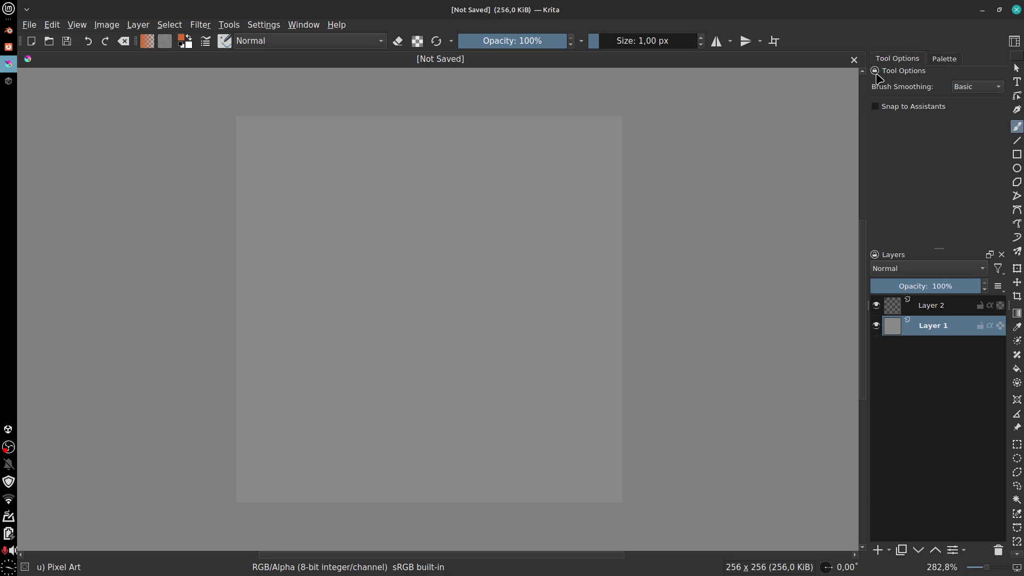
left_click(942, 60)
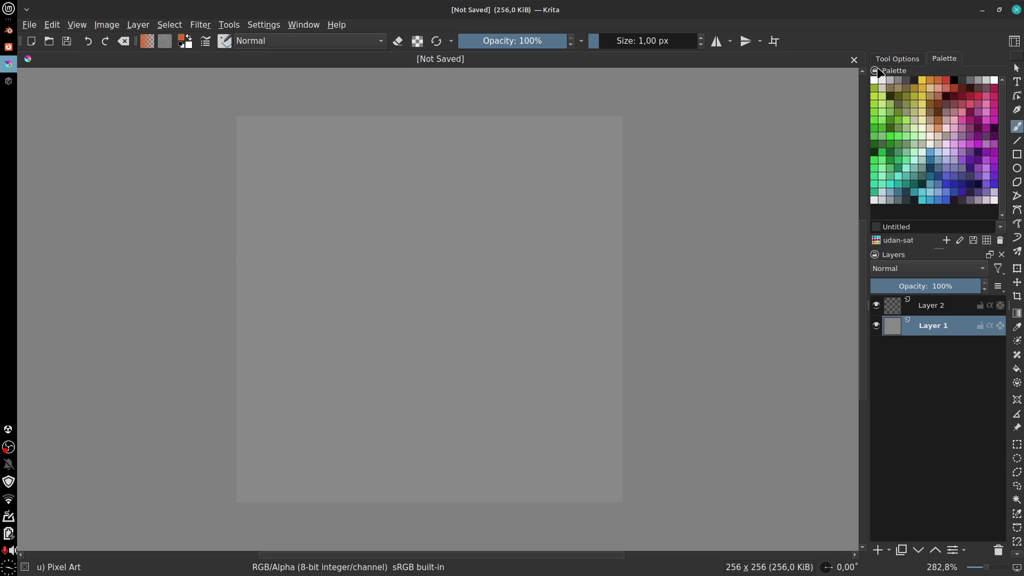
left_click(991, 71)
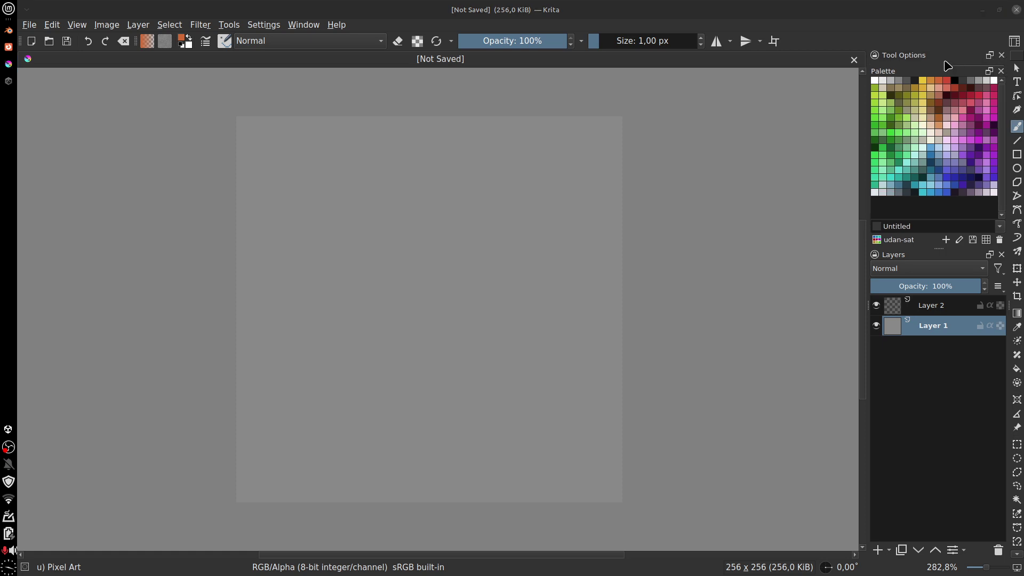
mouse_move(889, 73)
left_mouse_down()
mouse_move(838, 114)
mouse_move(827, 98)
left_mouse_up()
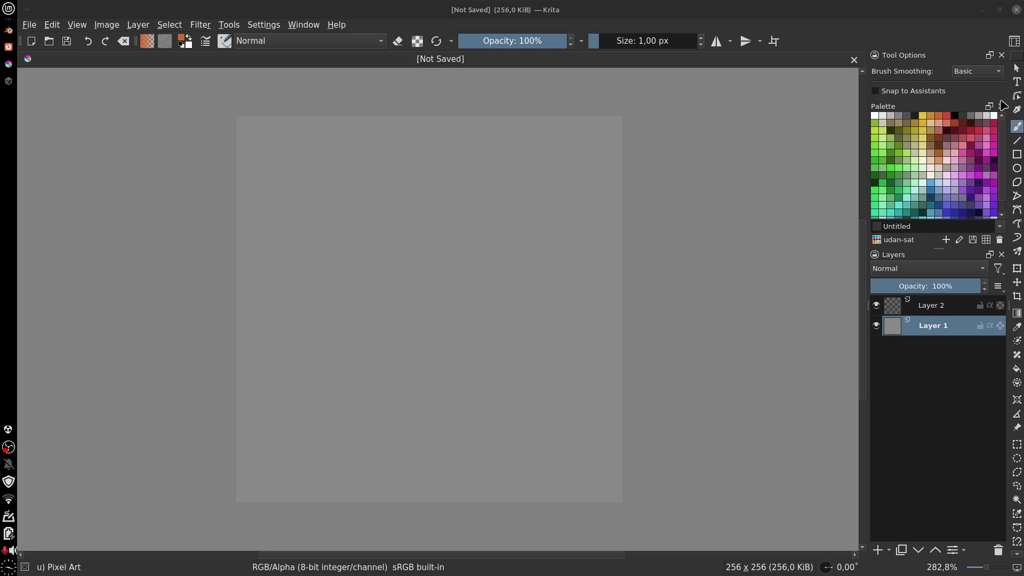
Step: Close the Palette, Tool Options and Layers dockers
left_click(1002, 106)
left_click(1002, 56)
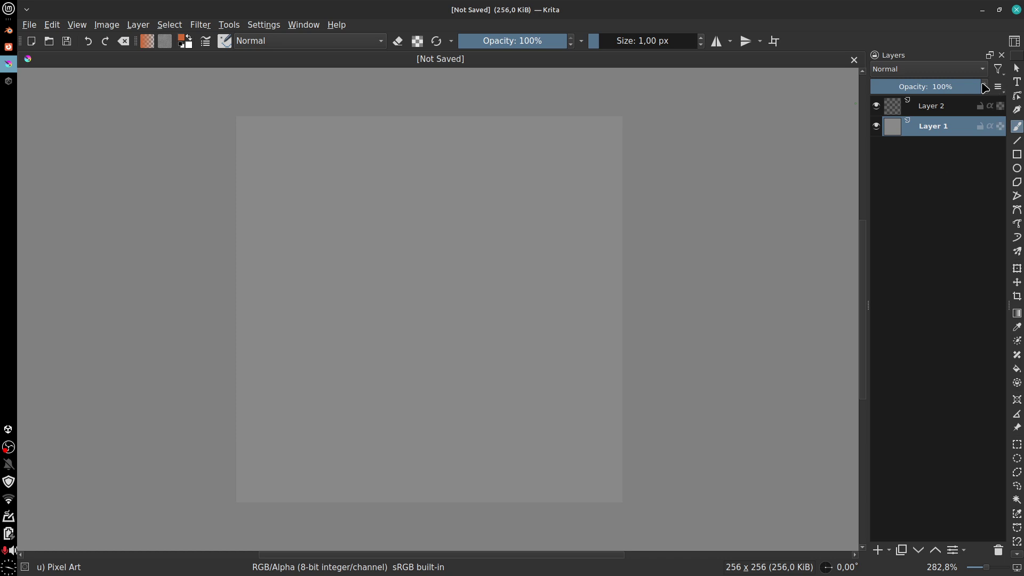
left_click(1001, 55)
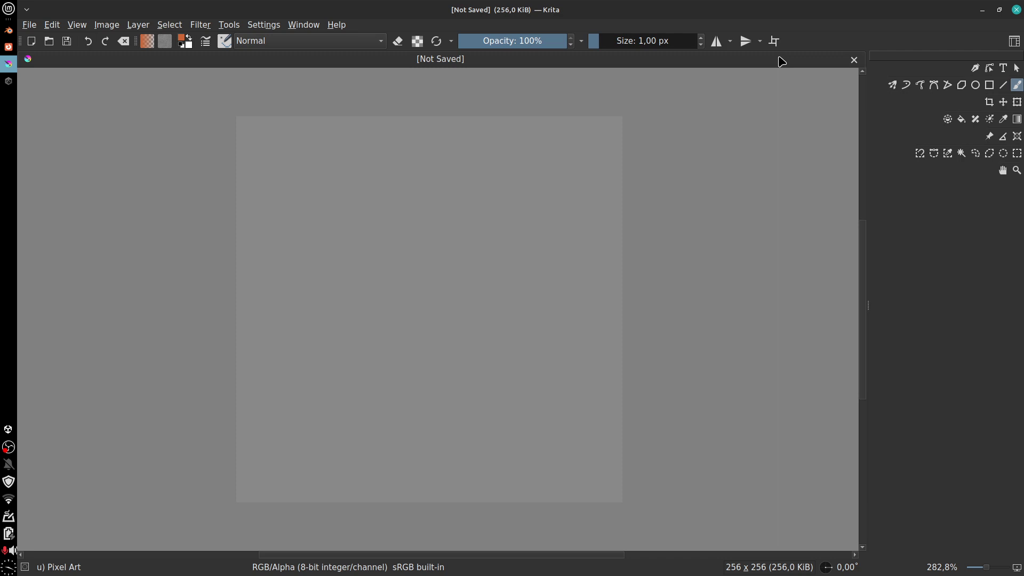
Step: Look over the list of available dockers and show the Layers docker again
left_click(272, 25)
mouse_move(276, 122)
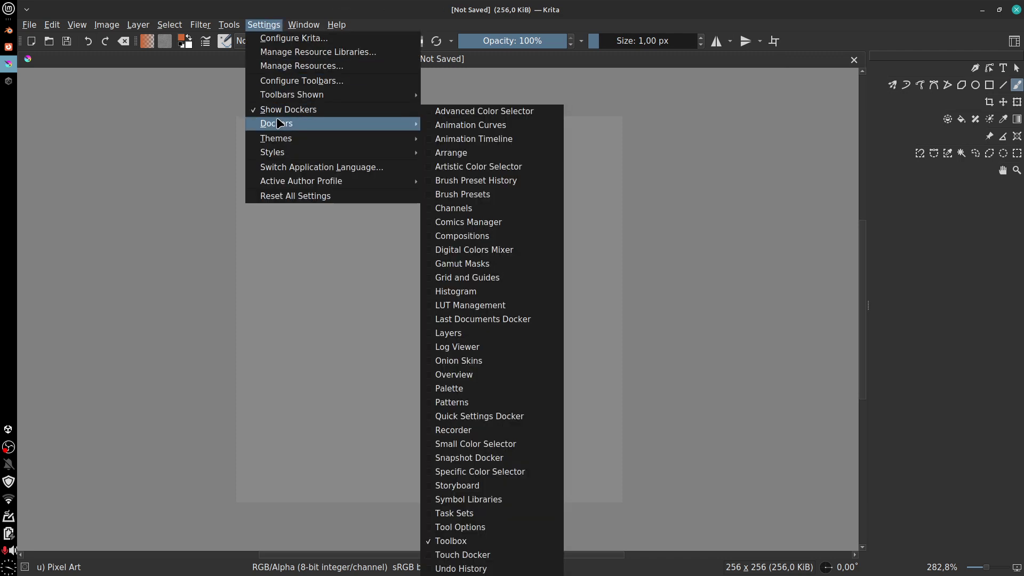
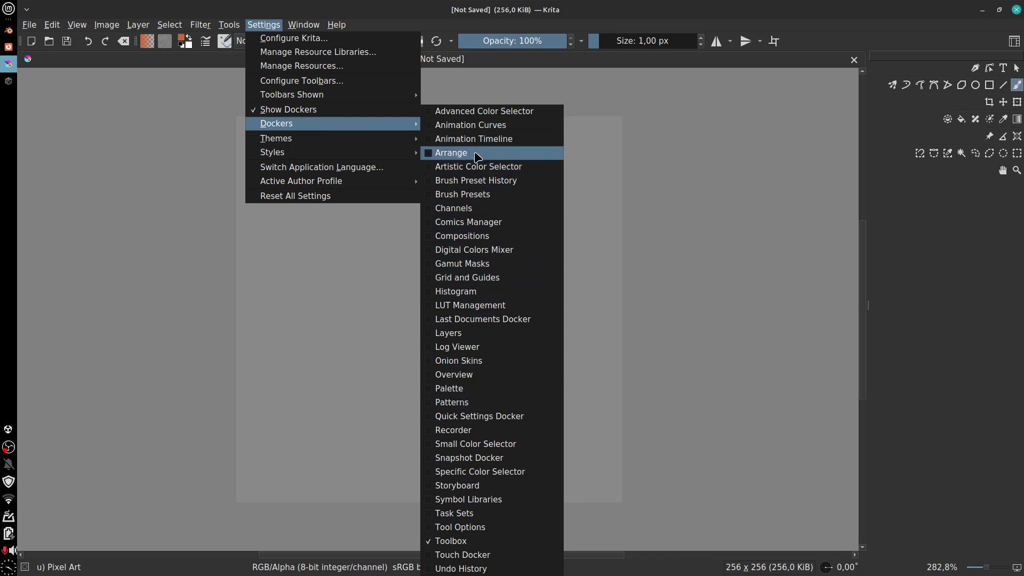
left_click(447, 333)
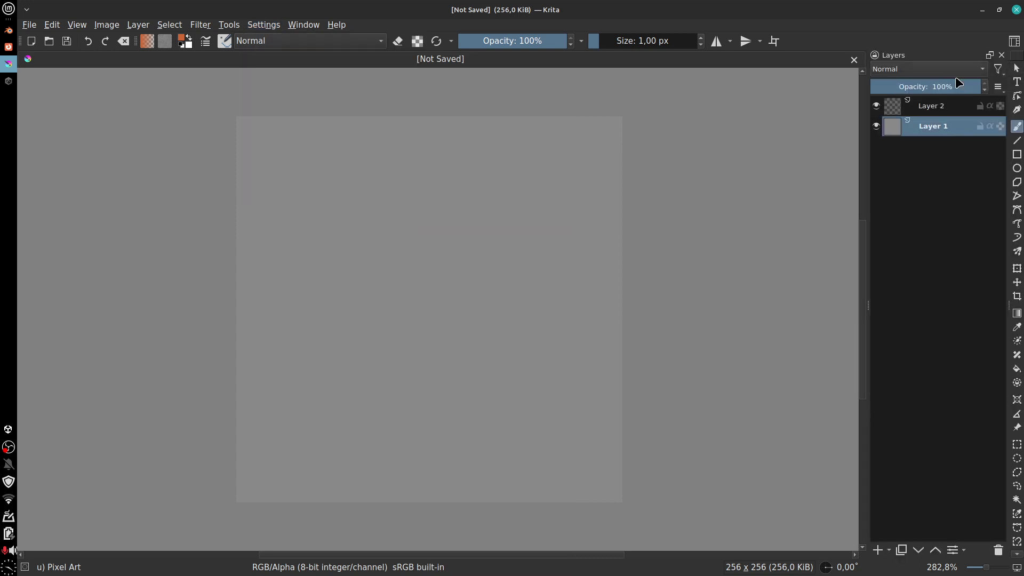
Step: Show the Task Sets docker and dock it above the Layers docker
left_click(314, 28)
mouse_move(263, 25)
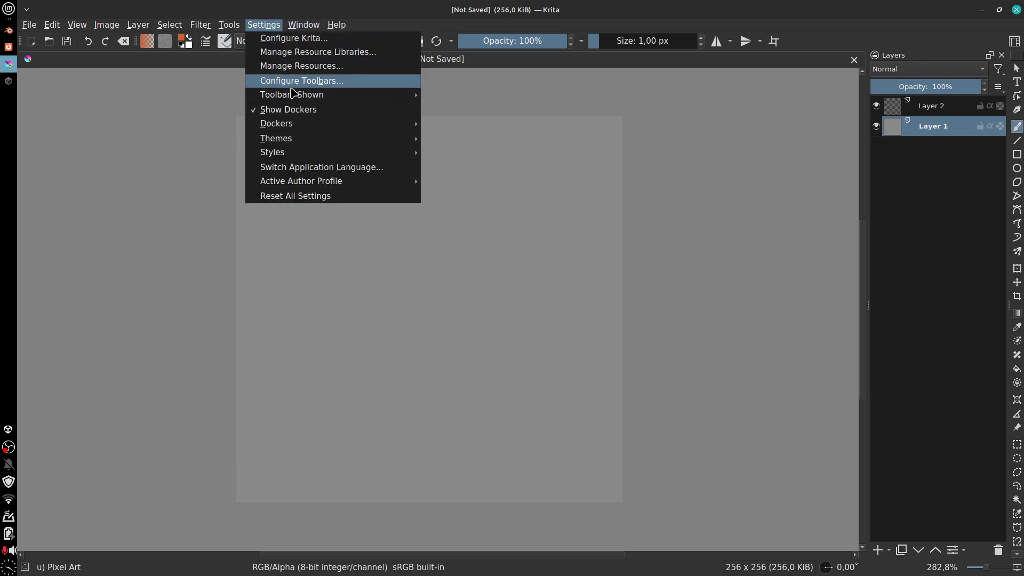
mouse_move(298, 124)
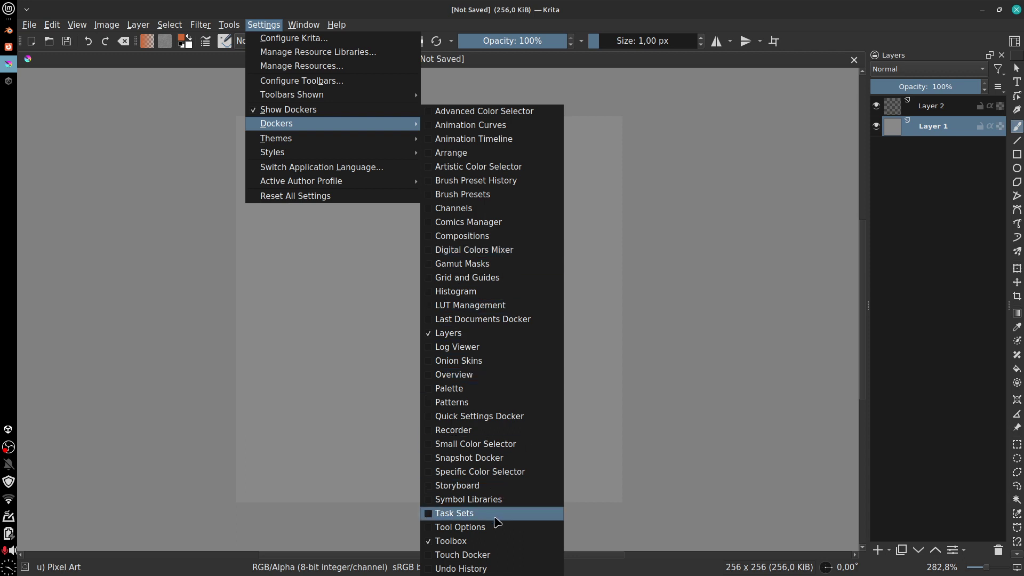
left_click(515, 513)
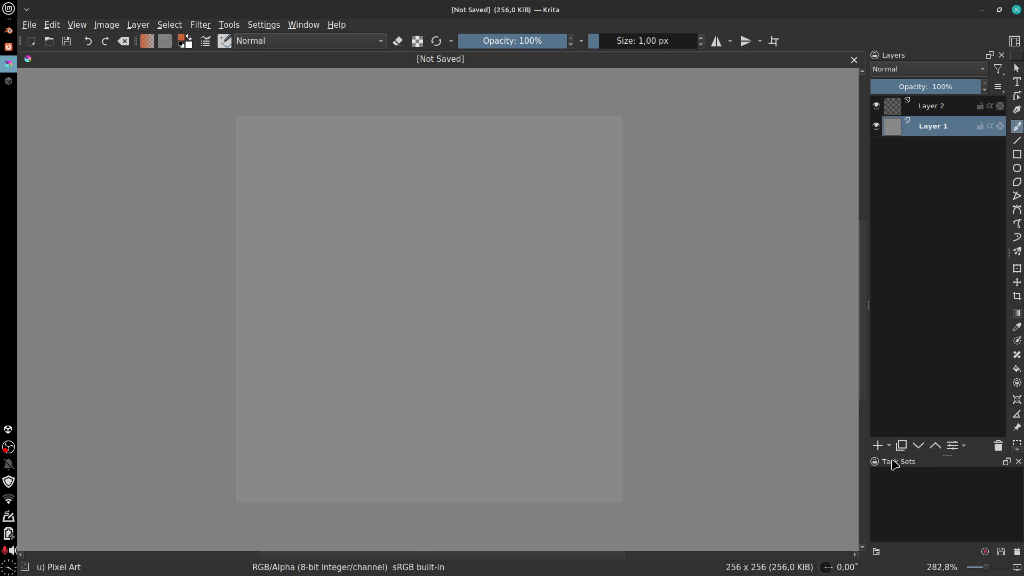
left_click_drag(898, 461, 897, 63)
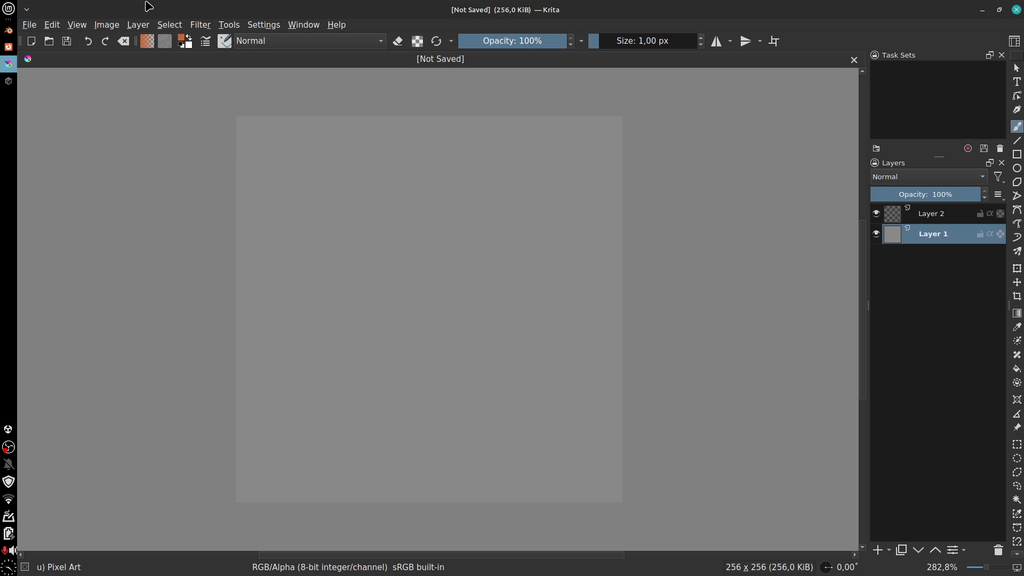
Step: Load the Animation workspace, view its Compositions docker and return to the Layers docker
left_click(274, 29)
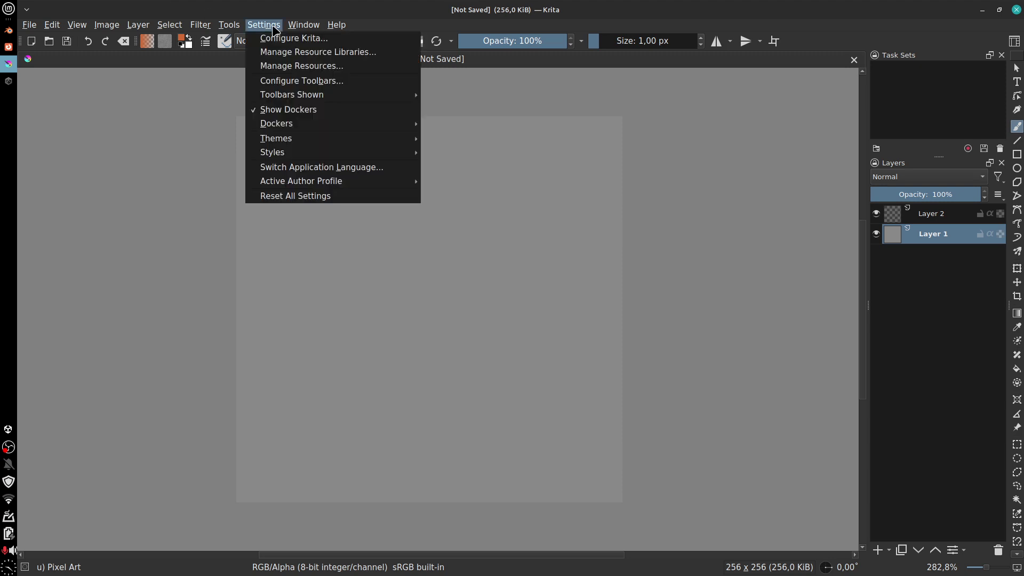
mouse_move(305, 29)
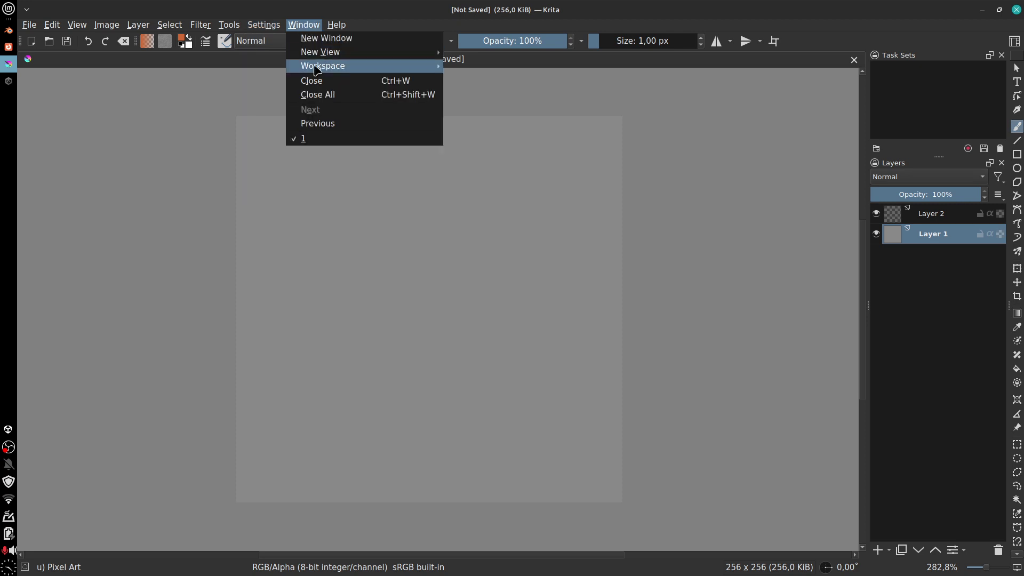
mouse_move(318, 74)
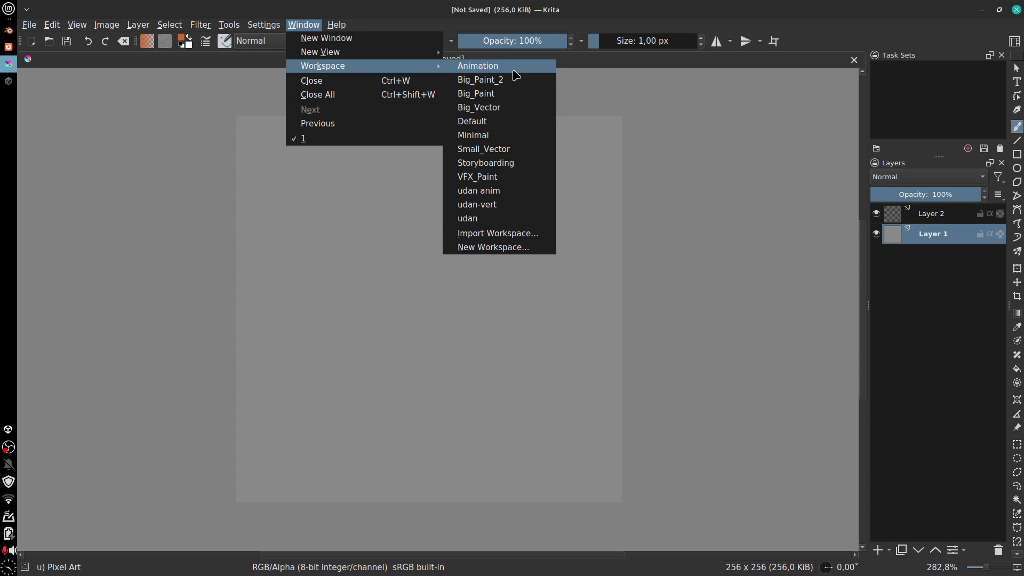
left_click(515, 75)
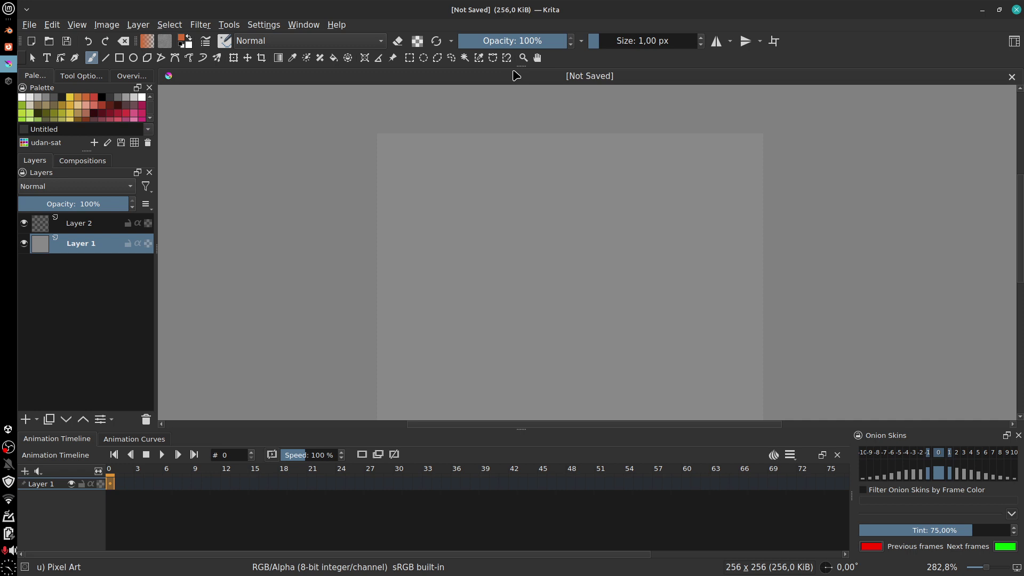
left_click(83, 160)
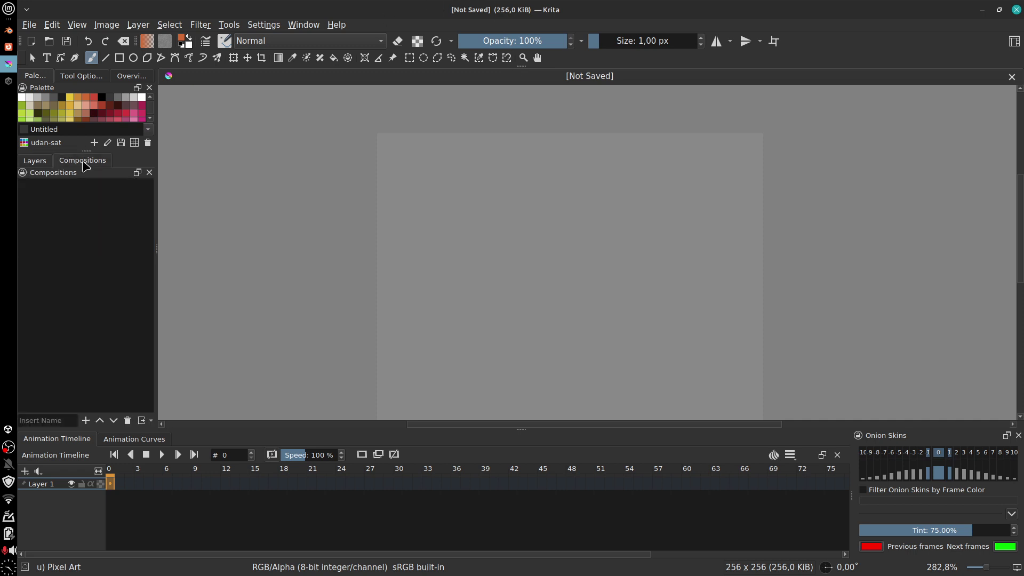
left_click(35, 161)
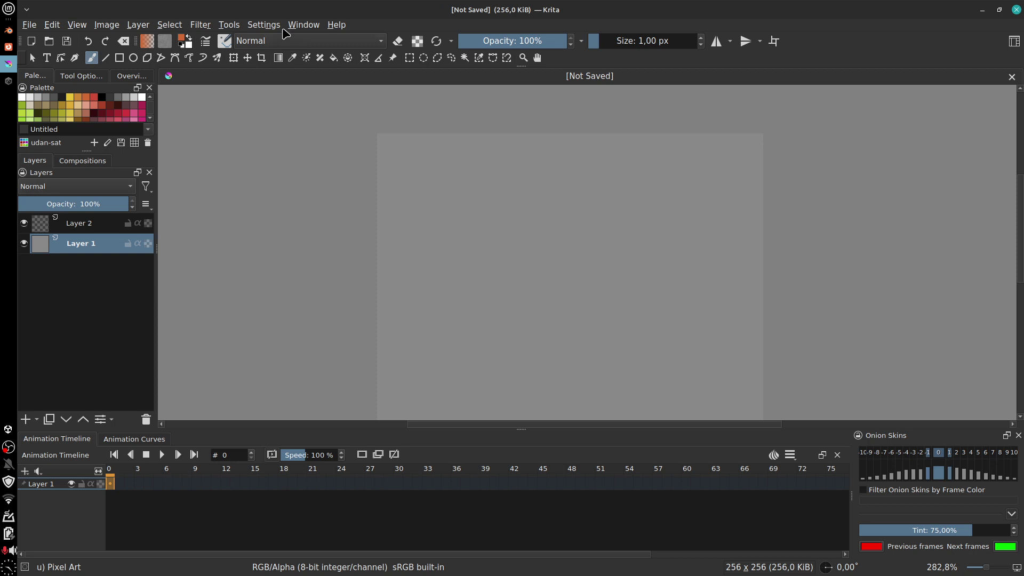
Step: Try another preset painting workspace and load the Default workspace
left_click(299, 26)
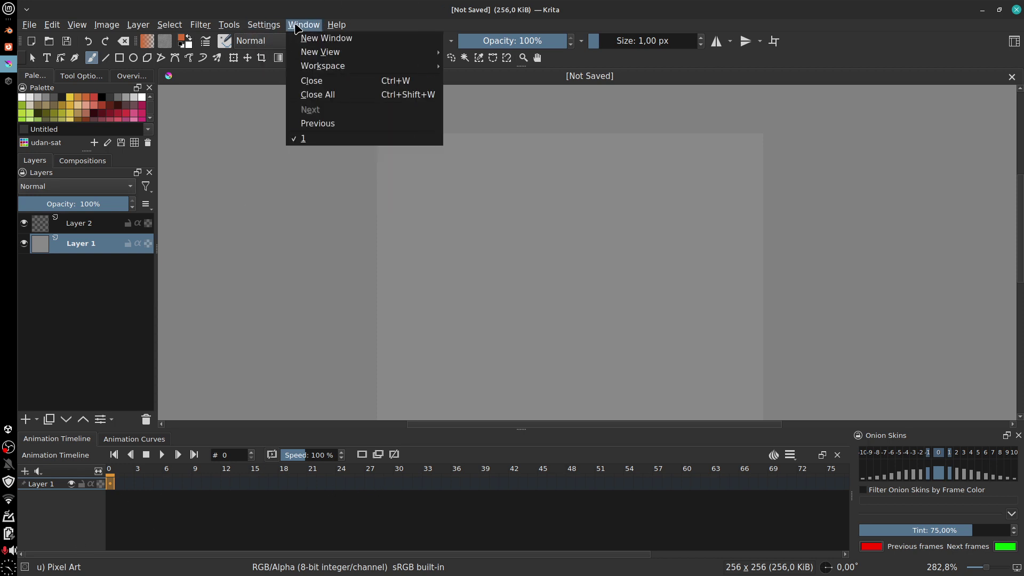
mouse_move(309, 67)
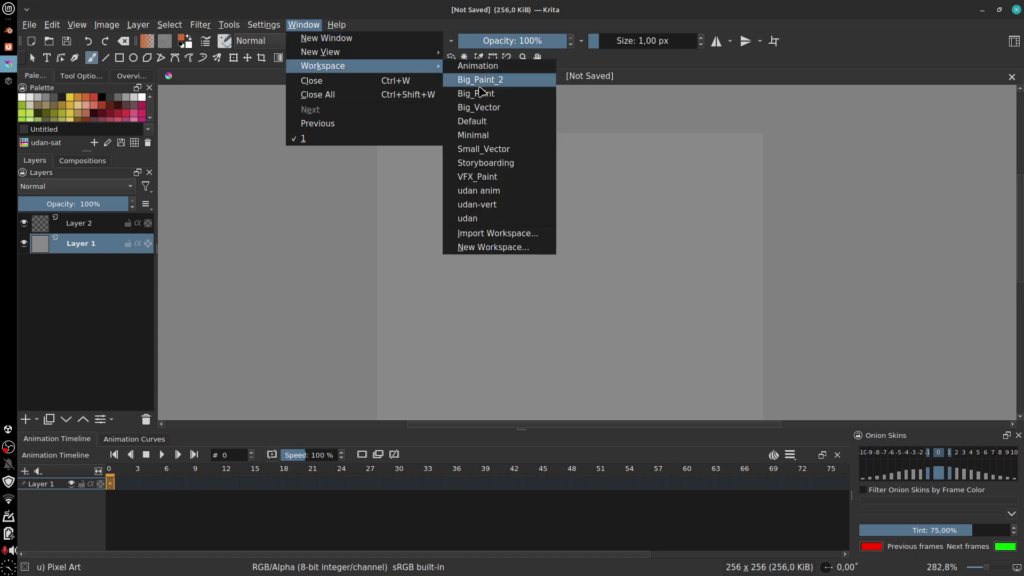
left_click(488, 122)
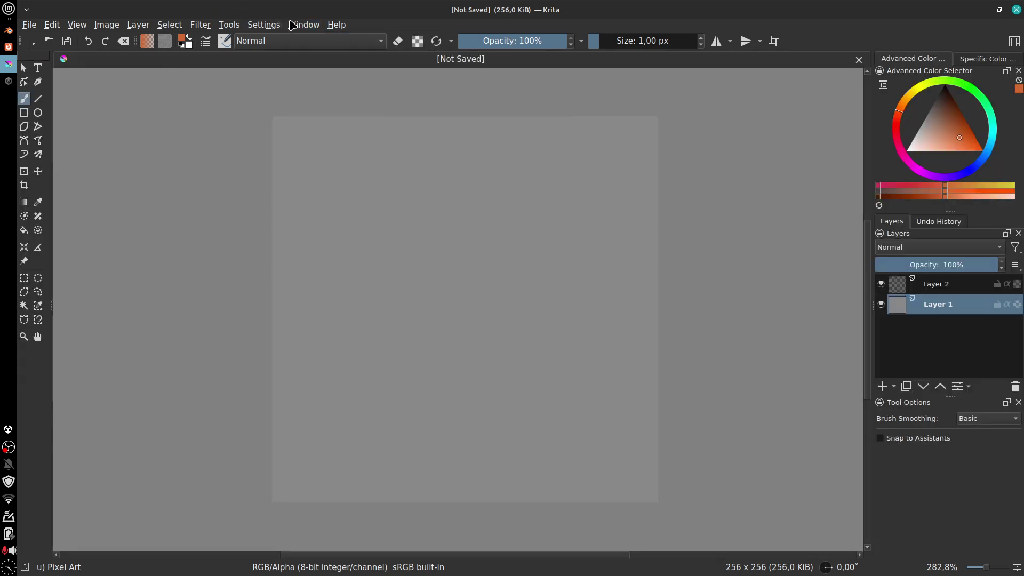
left_click(308, 30)
mouse_move(374, 68)
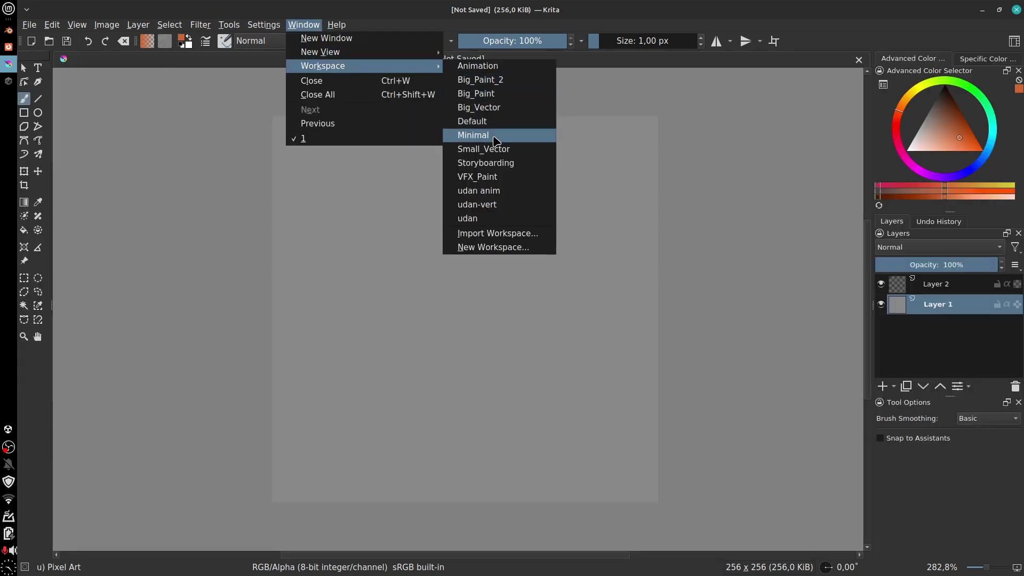
left_click(497, 122)
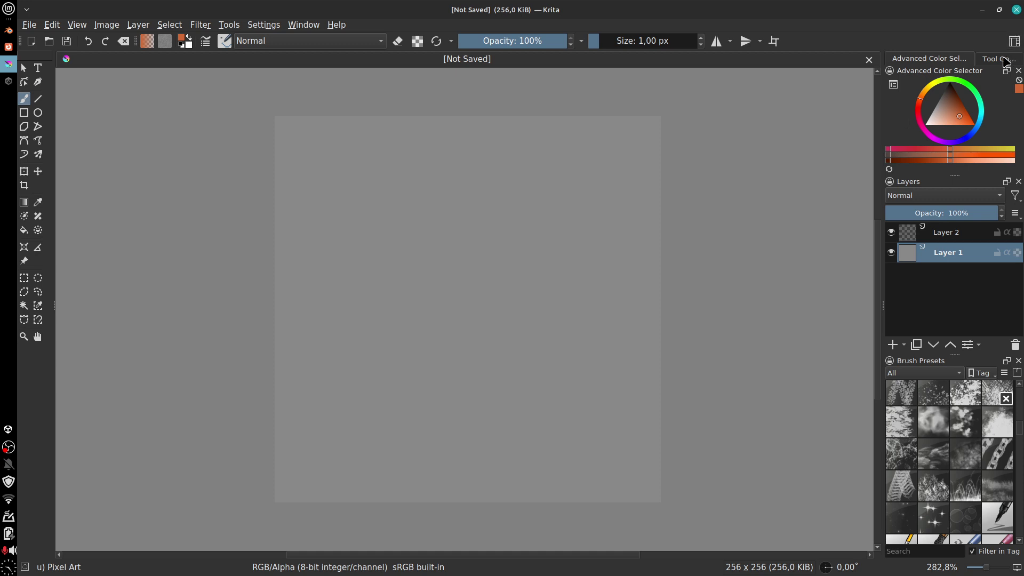
Step: View the Tool Options docker, return to the Advanced Color Selector, and make the Layers docker slightly taller against Brush Presets
left_click(1005, 60)
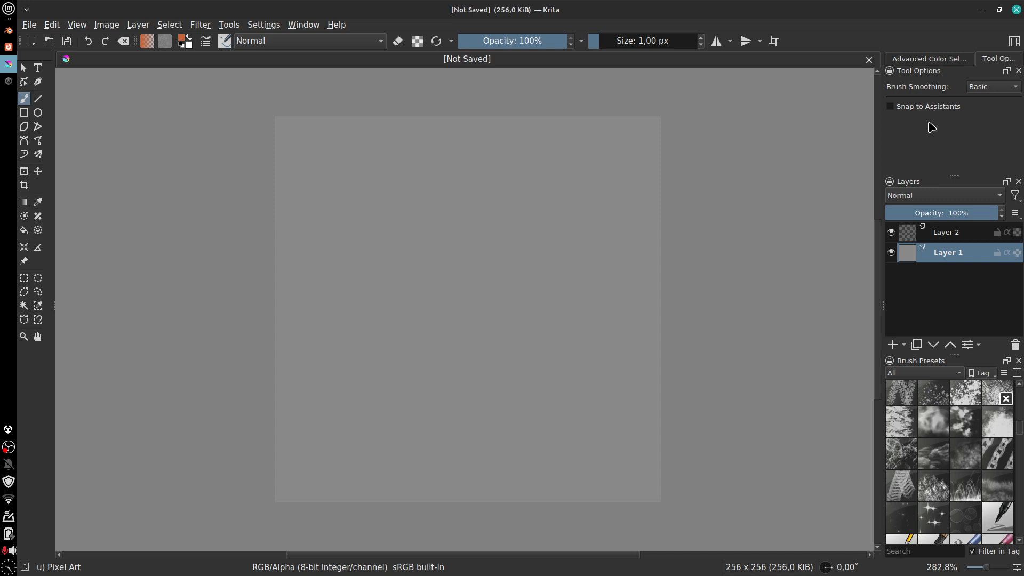
left_click(930, 59)
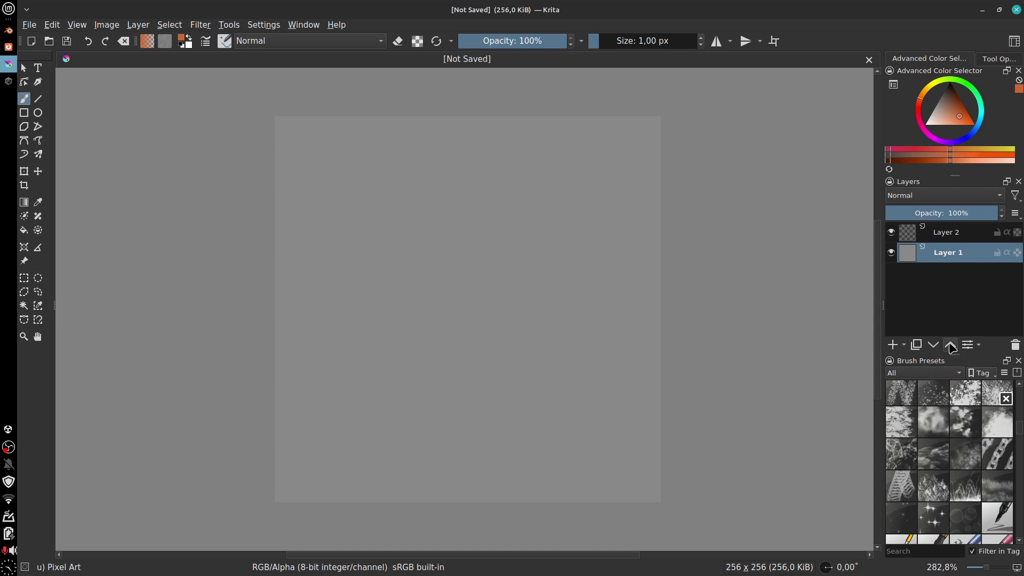
mouse_move(955, 354)
left_mouse_down()
mouse_move(947, 294)
mouse_move(941, 363)
left_mouse_up()
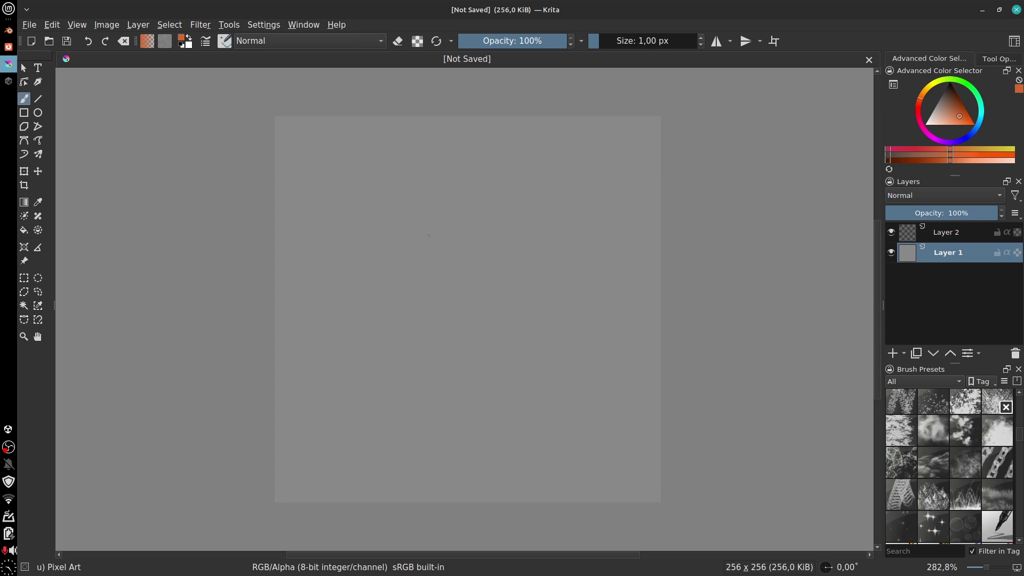
Step: View the brush preset chooser, then open the Brush Editor and examine its Size, Spacing, Lightness Strength and Brush Tip settings
left_click(227, 44)
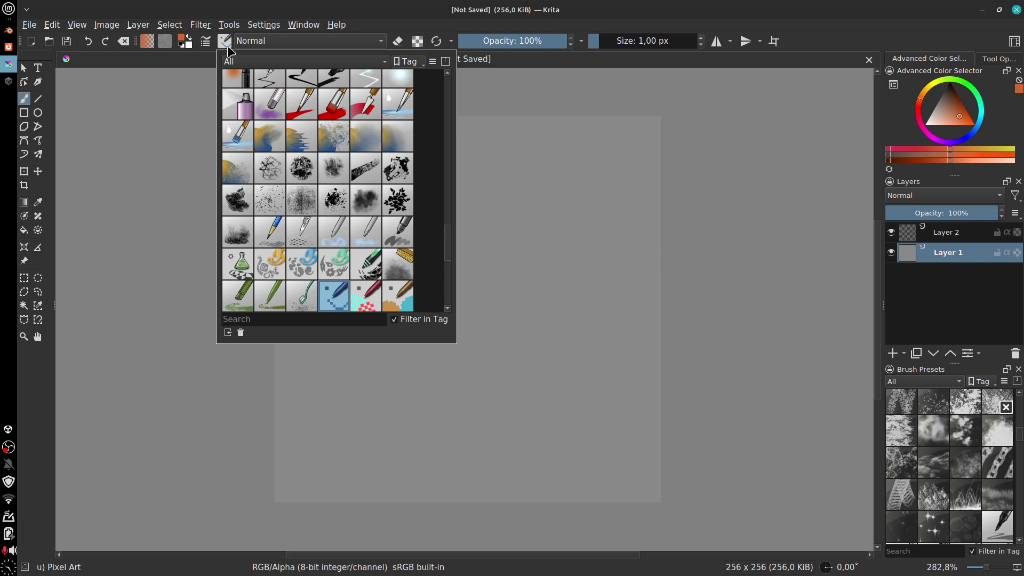
left_click(302, 24)
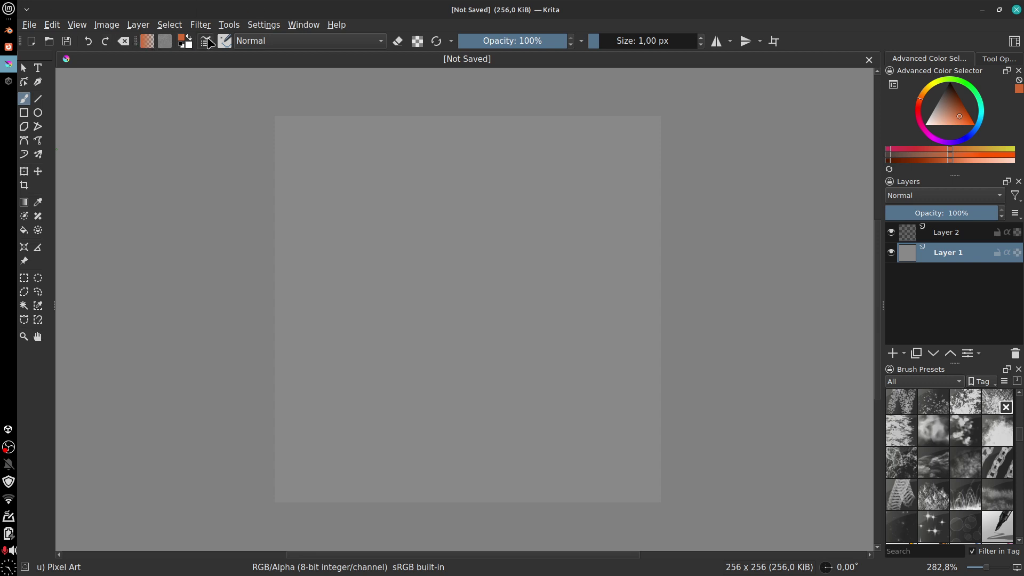
left_click(207, 42)
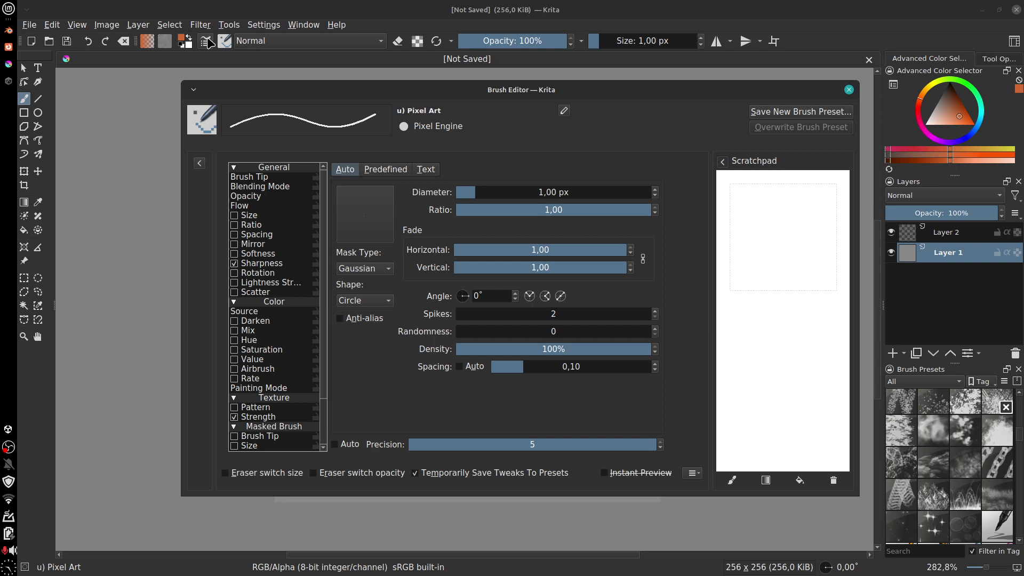
left_click(249, 216)
left_click(257, 235)
left_click(253, 283)
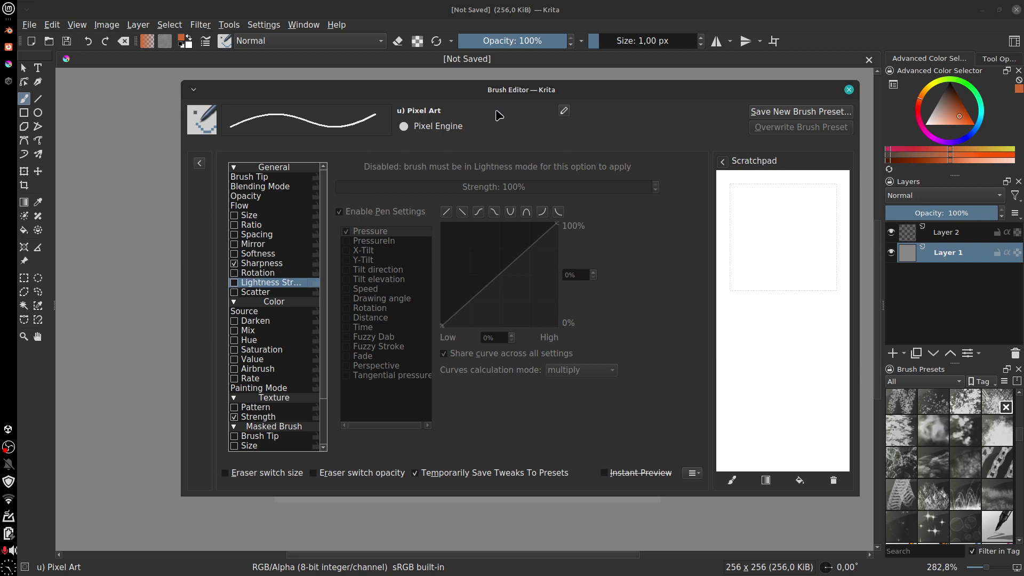
left_click(267, 179)
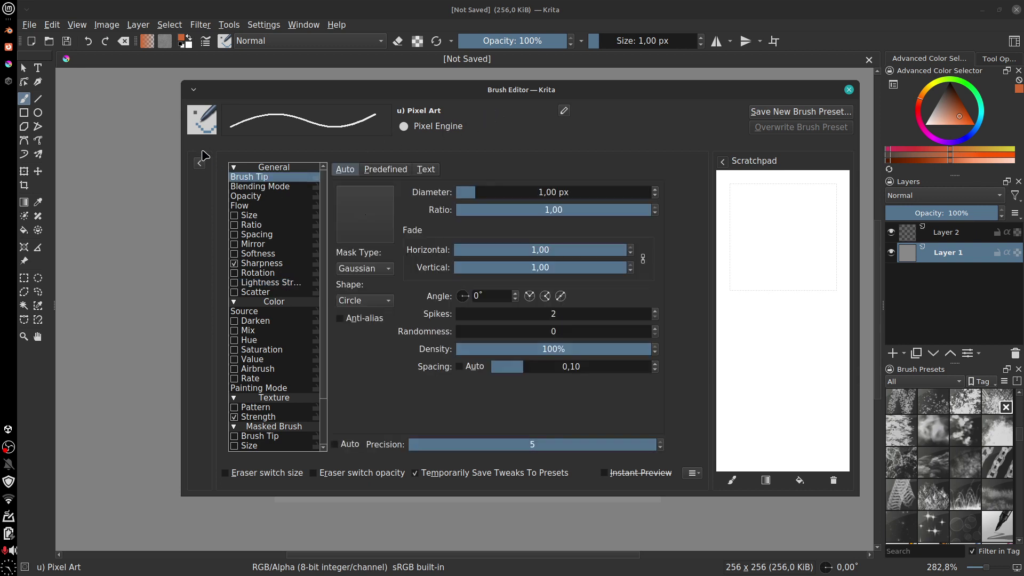
Step: Expand the Brush Editor's preset list, view the available brush engines, reposition the editor window and close it
left_click(200, 166)
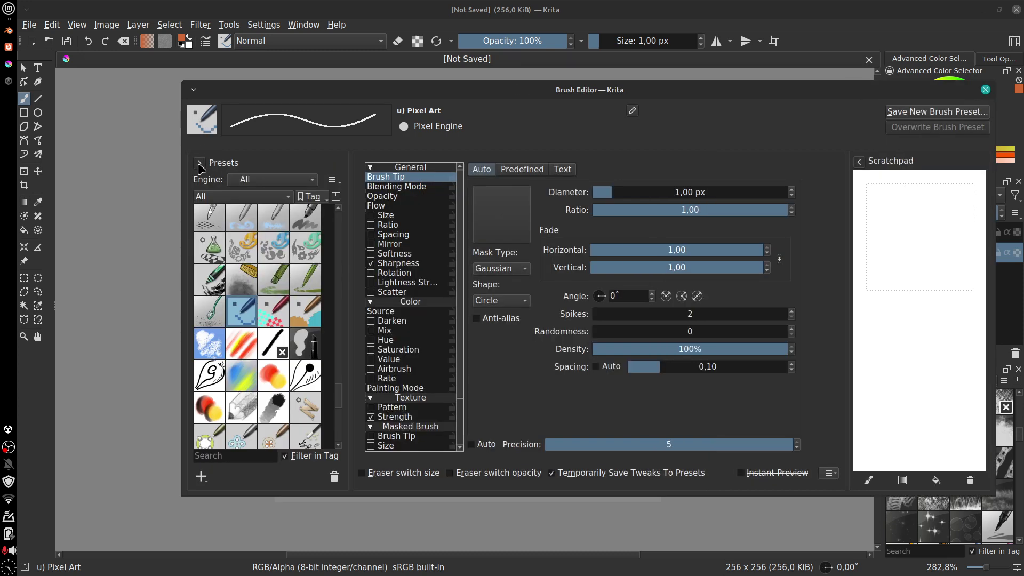
mouse_move(247, 204)
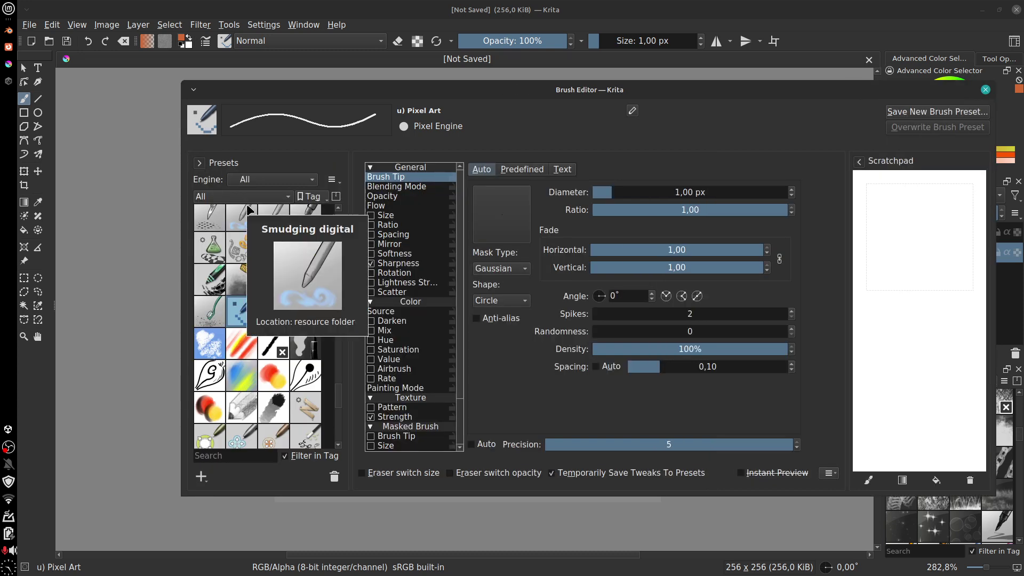
left_click(267, 180)
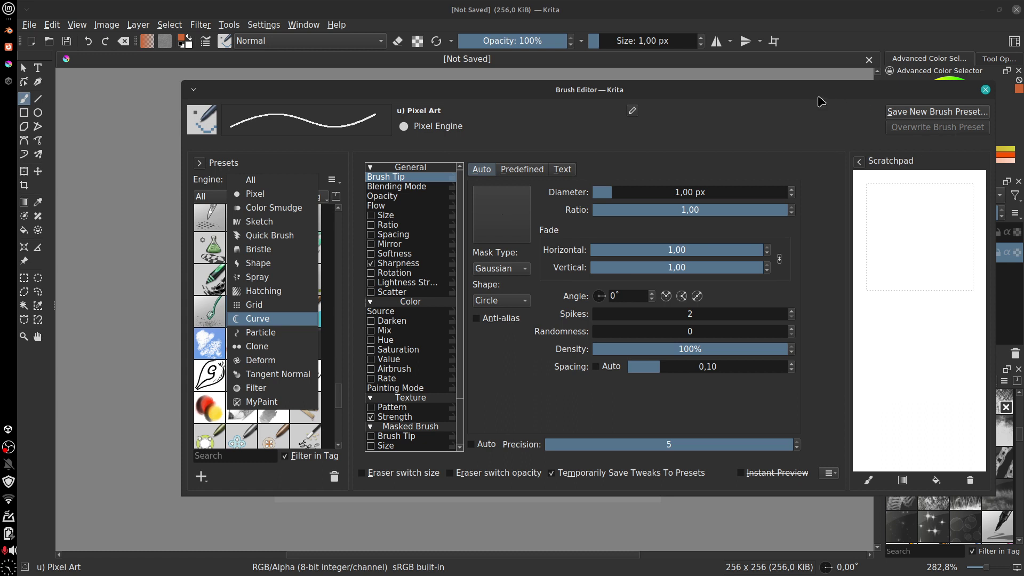
left_click(821, 94)
left_click_drag(760, 100, 675, 112)
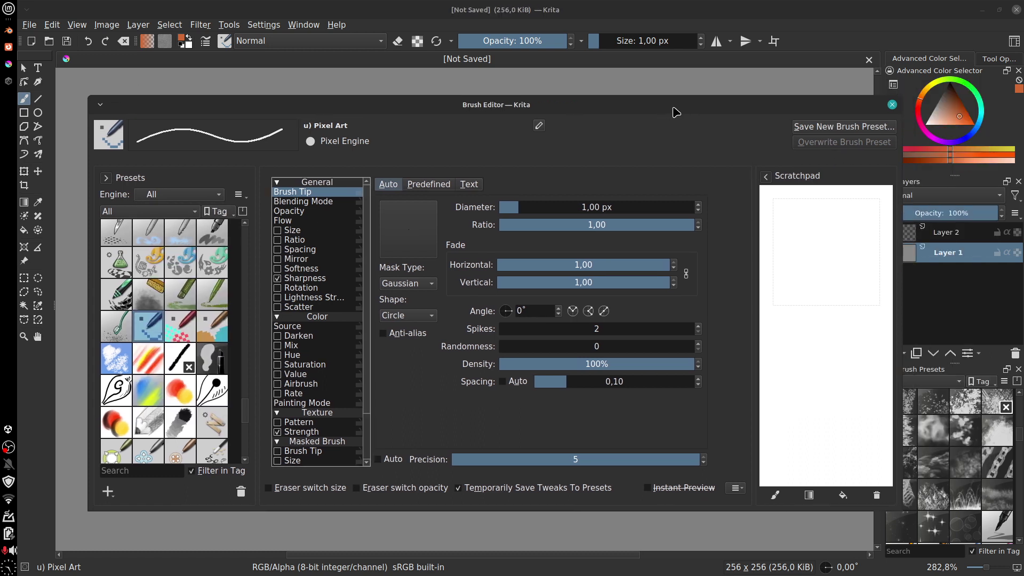
left_click(892, 104)
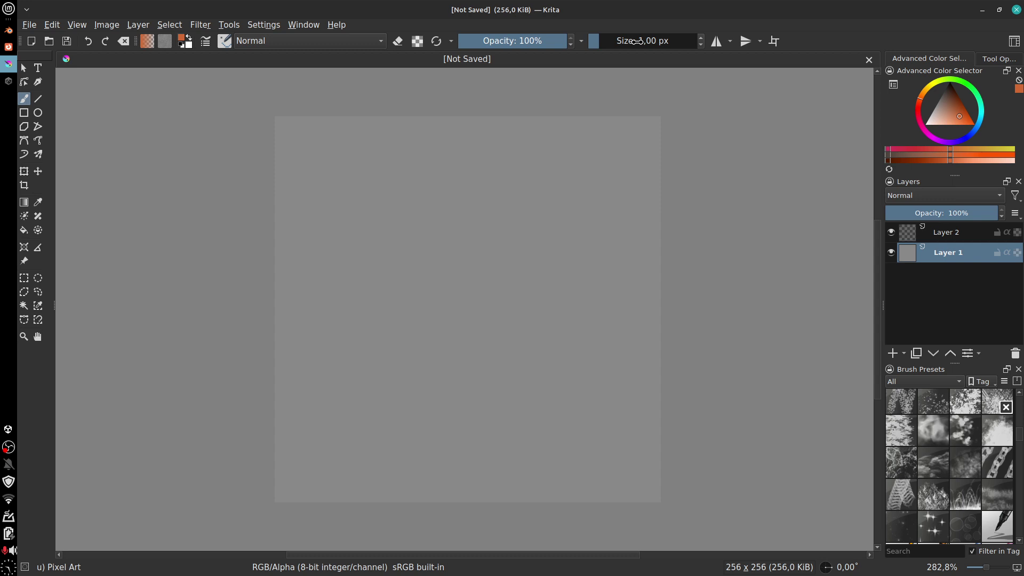
Step: Choose the deevad 6e cloudy brush from the Brush Presets docker
left_click_drag(635, 41, 615, 36)
left_click(932, 436)
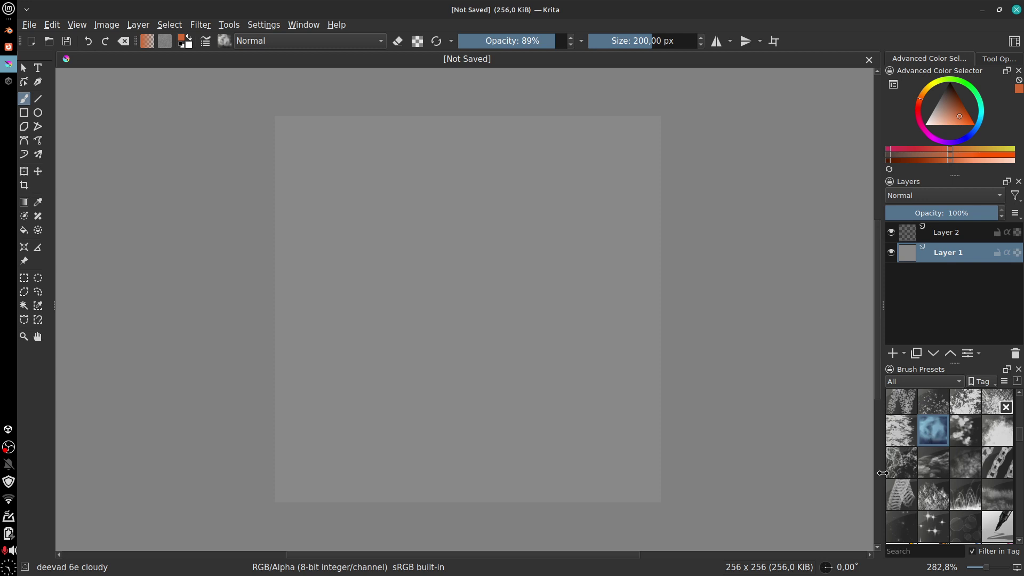
Step: Load the custom udan anim workspace, then the udan workspace
left_click(303, 25)
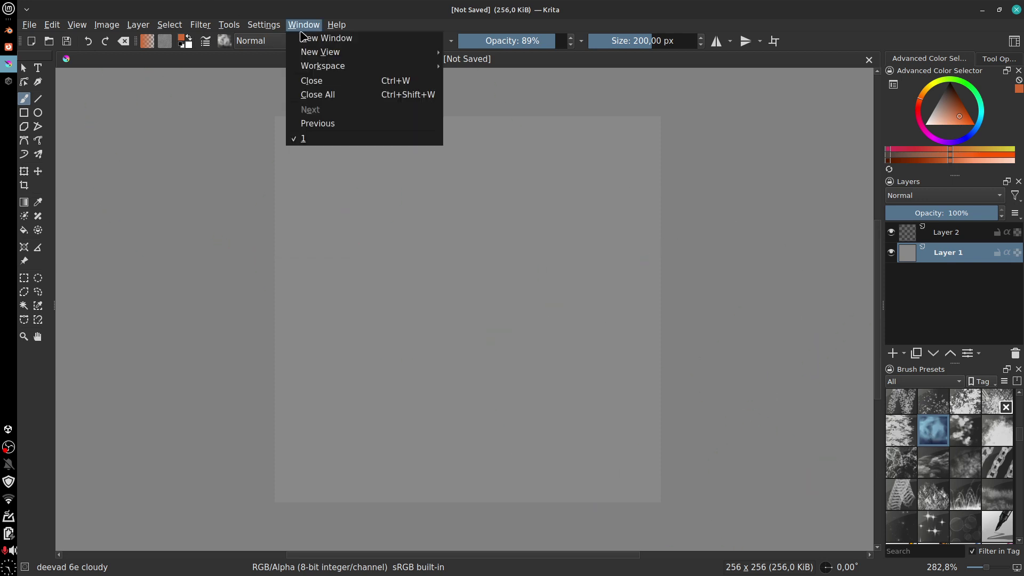
mouse_move(302, 68)
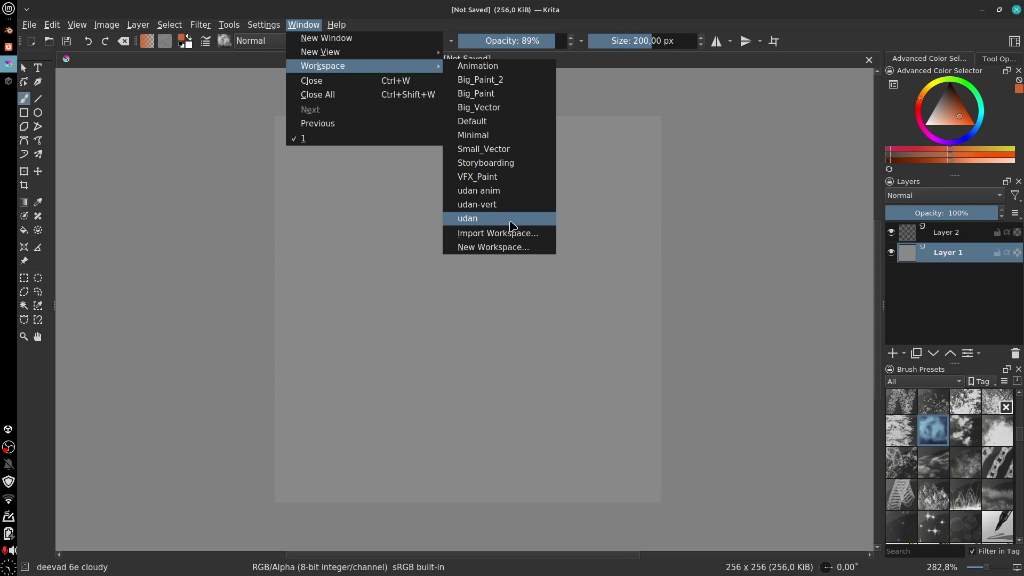
left_click(517, 196)
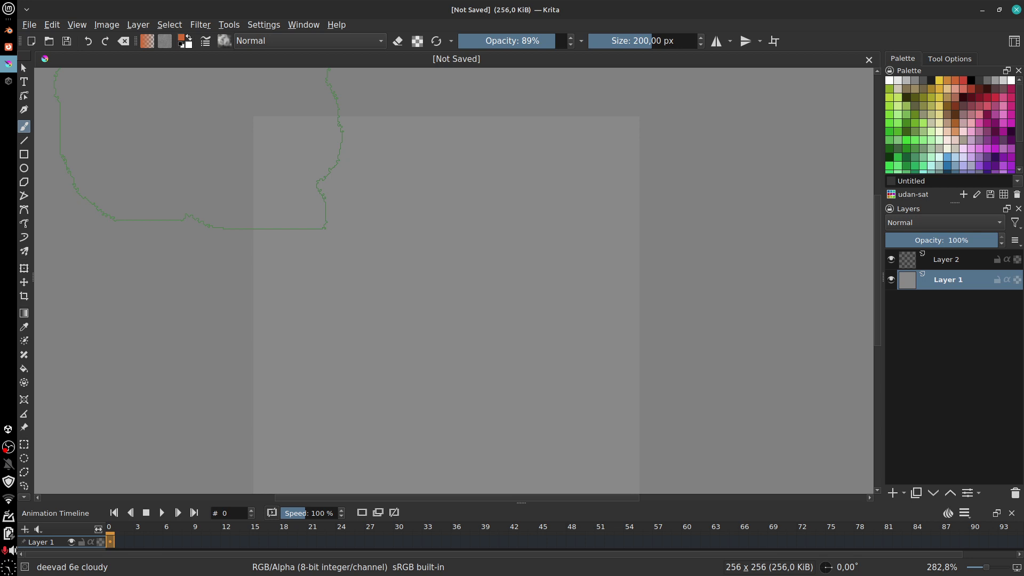
key("ctrl+shift+a")
left_click(295, 25)
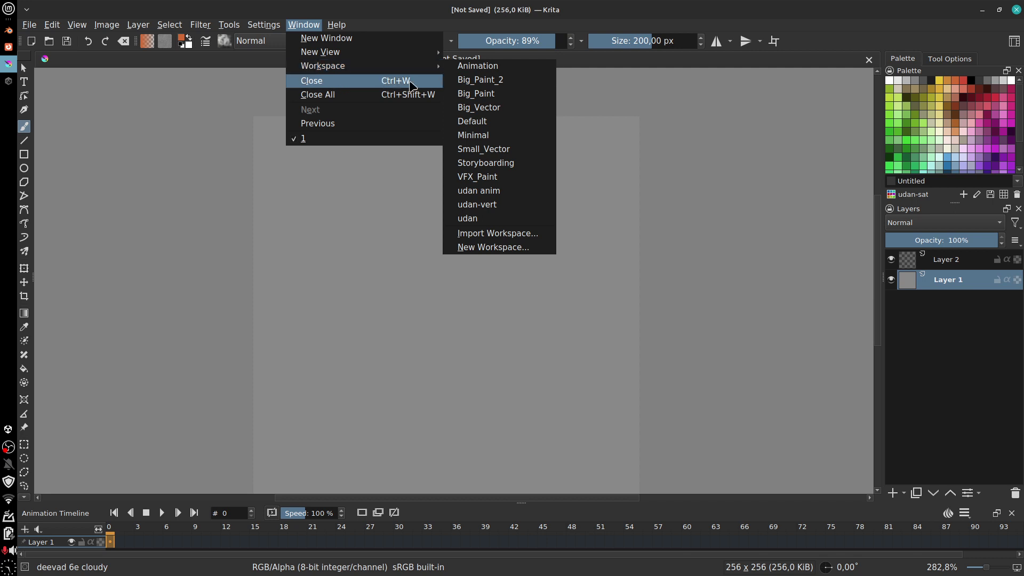
left_click(495, 219)
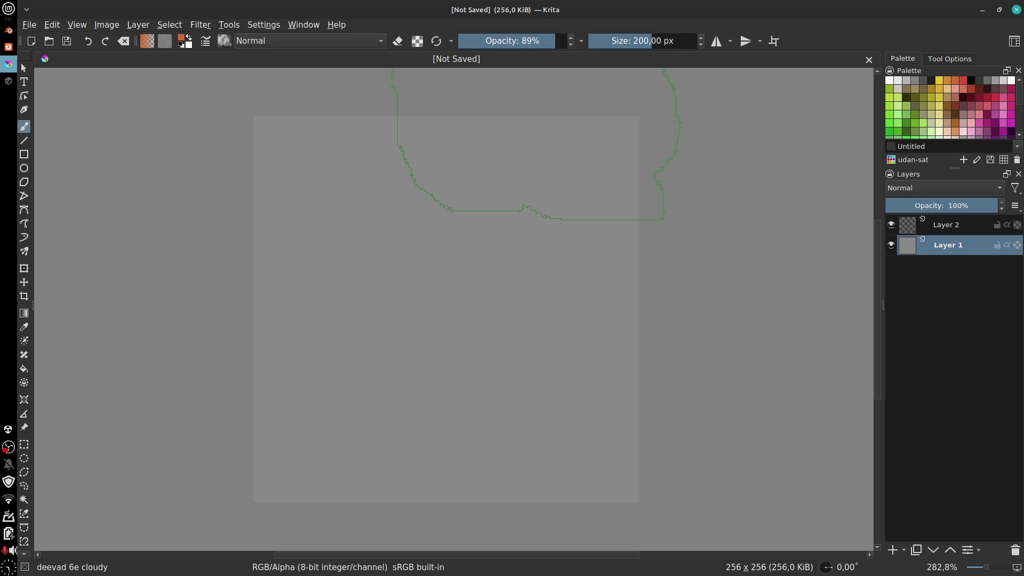
Step: Choose the Marker Plain (mypaint) brush preset and dismiss the preset chooser
left_click(223, 42)
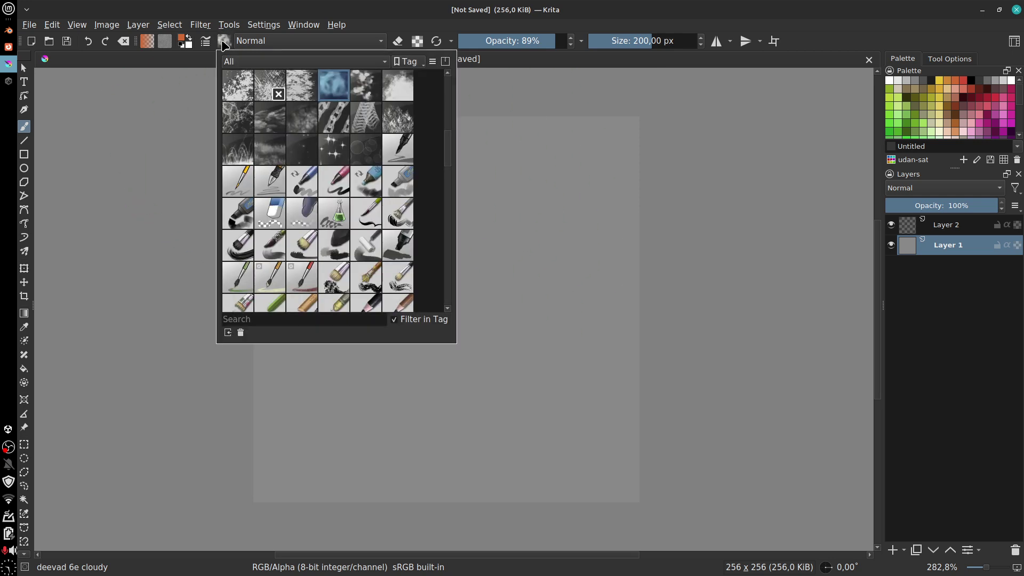
left_click(245, 218)
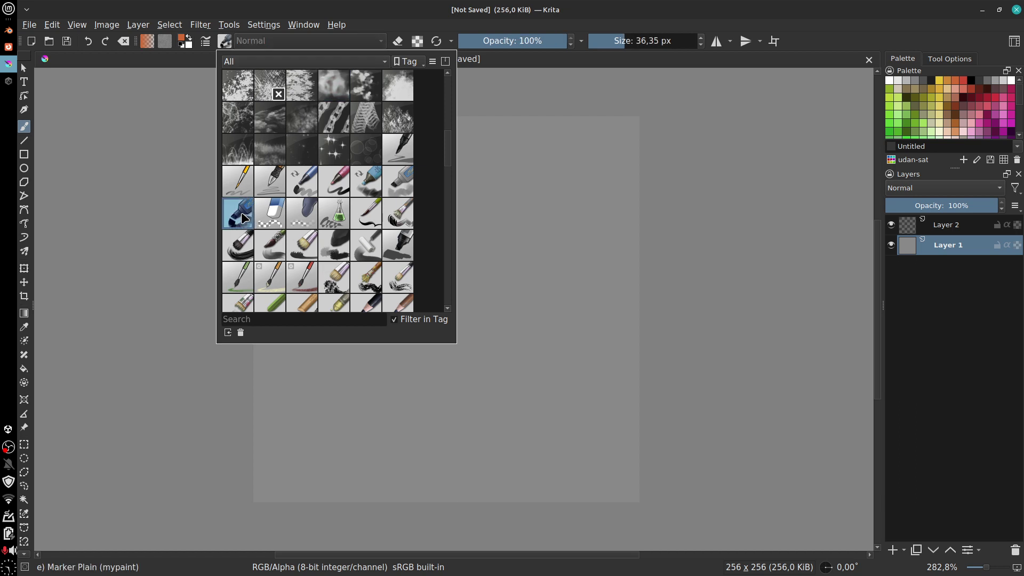
left_click(754, 198)
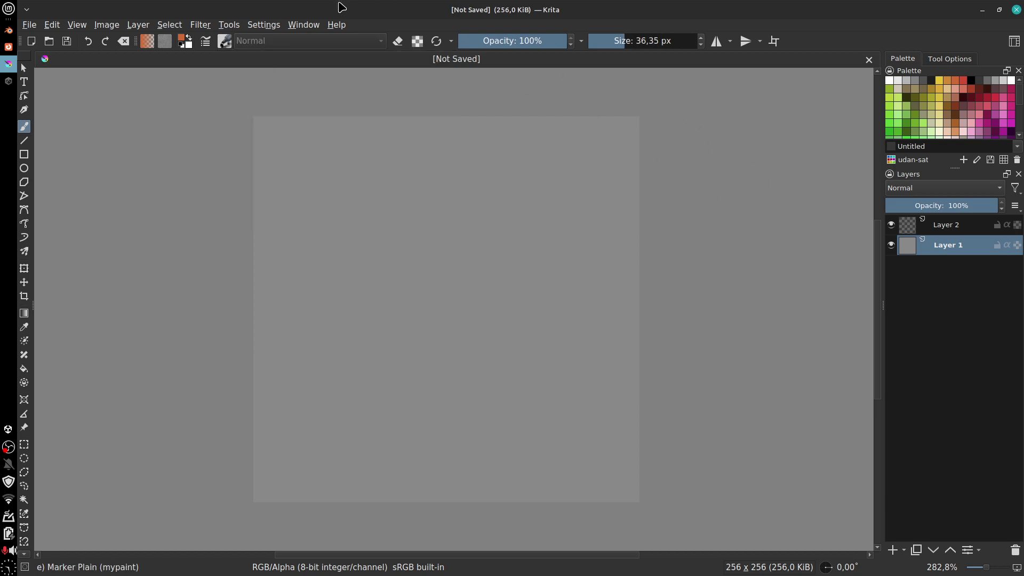
Step: Look over the list of available dockers and load the udan-vert workspace
left_click(312, 27)
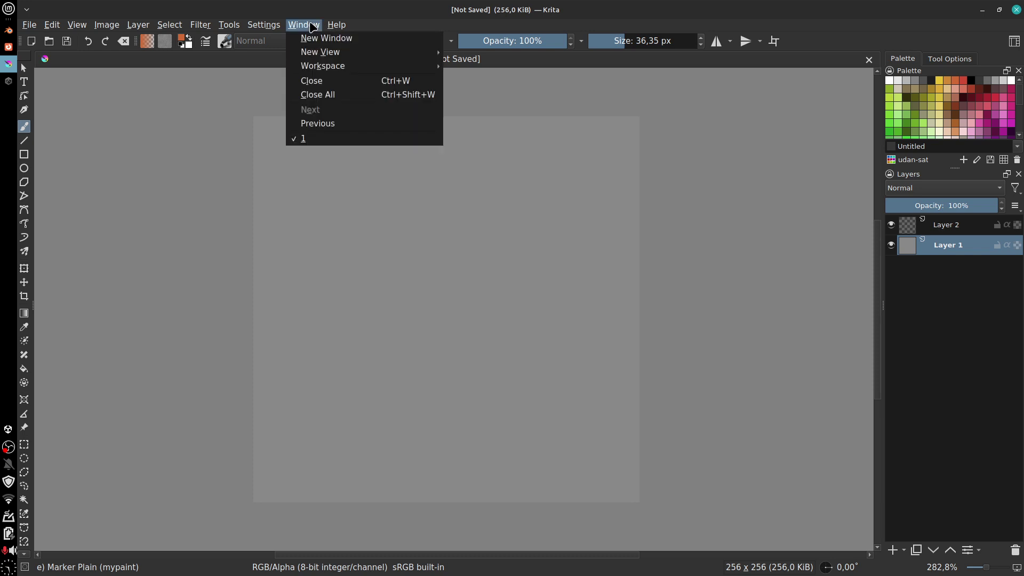
mouse_move(264, 25)
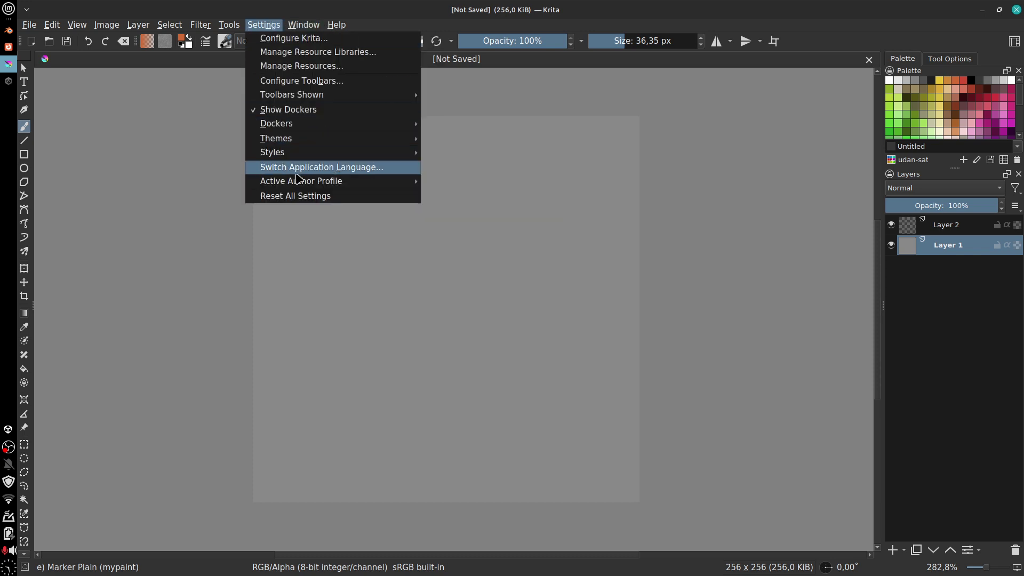
mouse_move(289, 132)
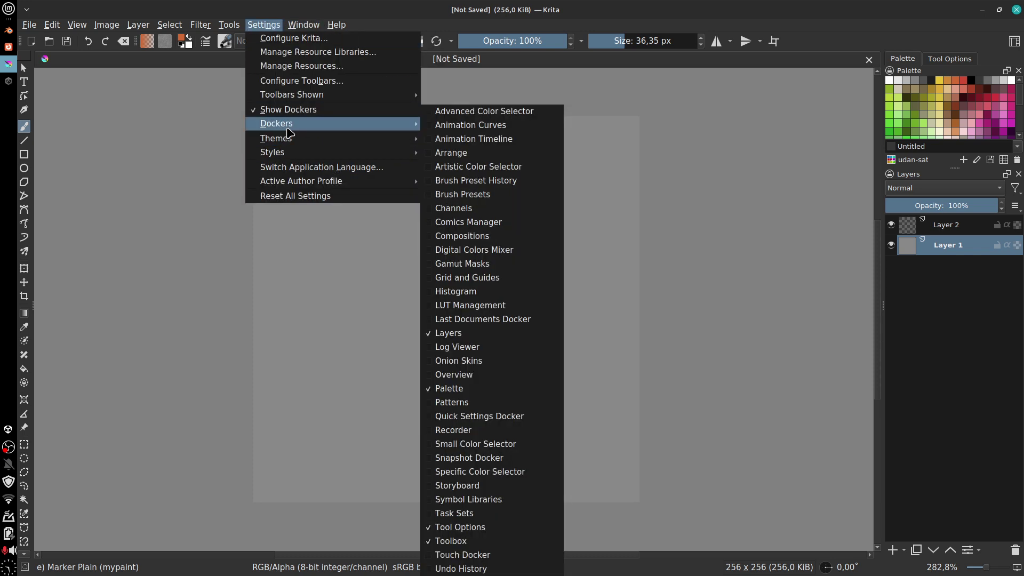
mouse_move(304, 24)
mouse_move(316, 67)
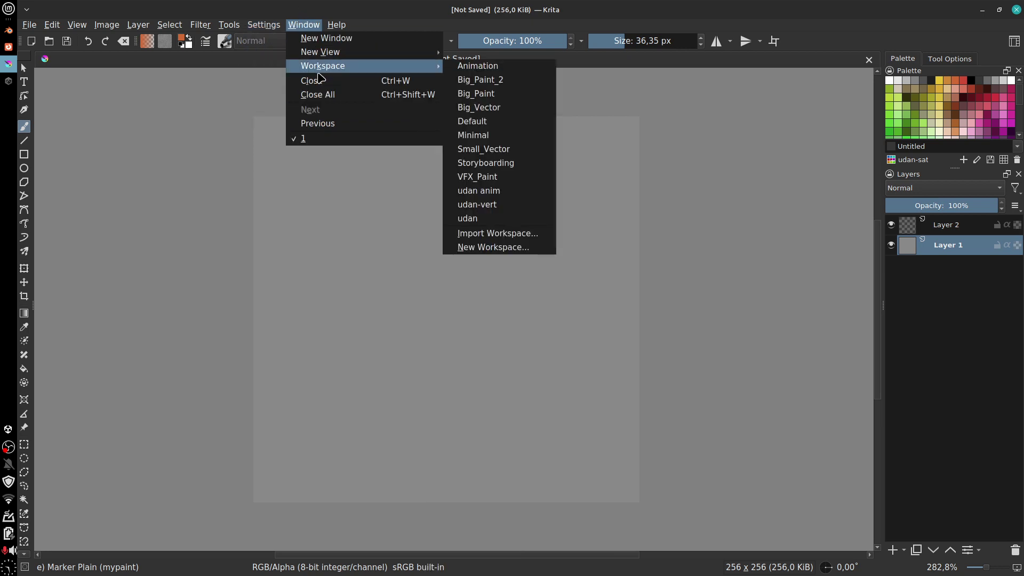
left_click(480, 205)
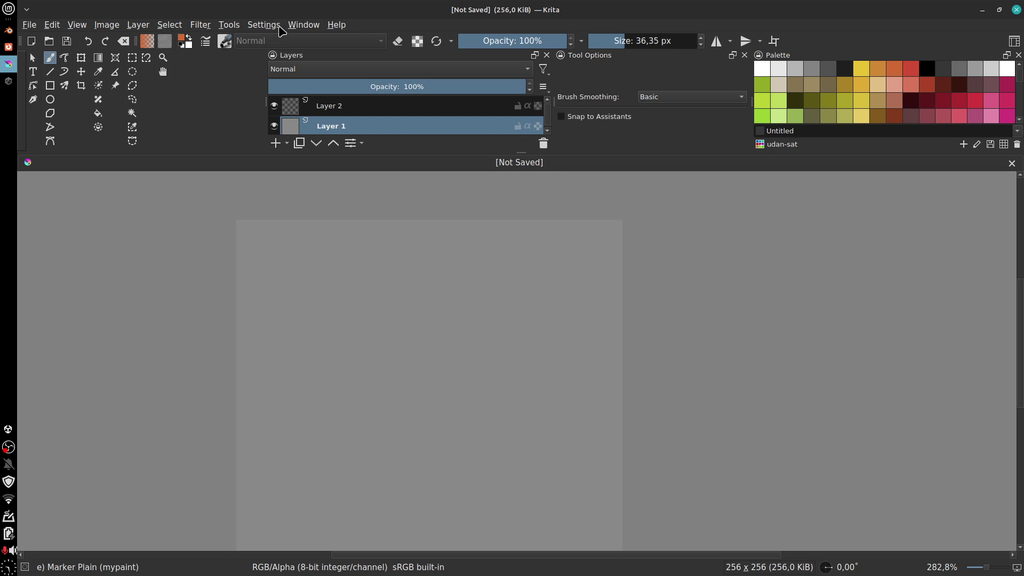
Step: Review the docker list and the saved workspaces again, and load the udan workspace
left_click(302, 27)
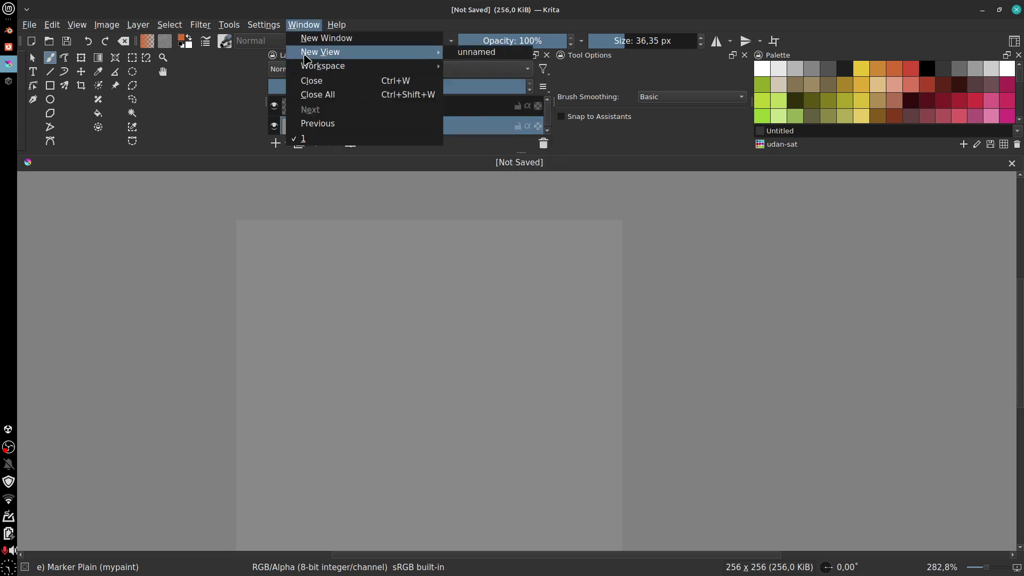
left_click(304, 25)
left_click(263, 25)
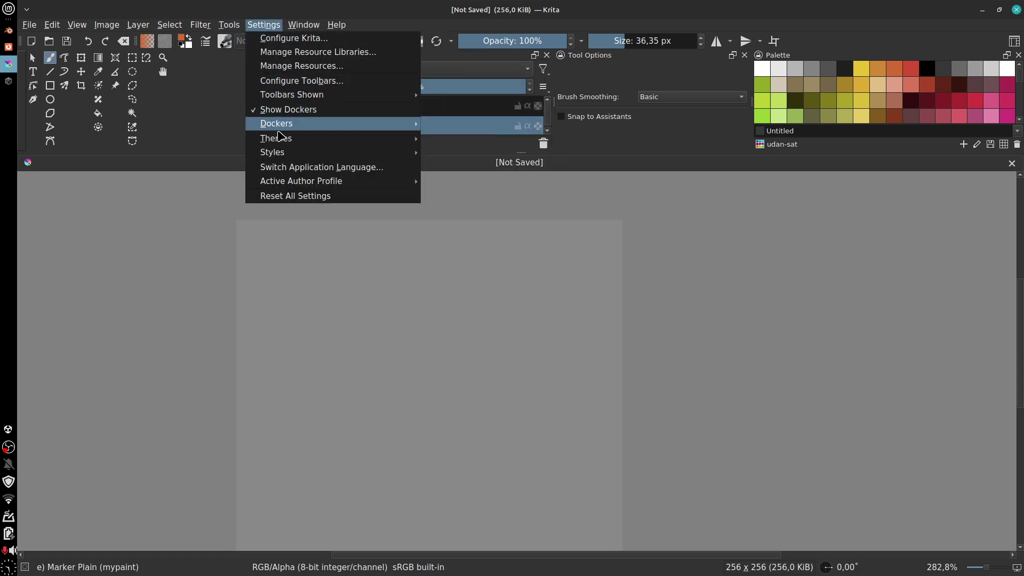
mouse_move(280, 128)
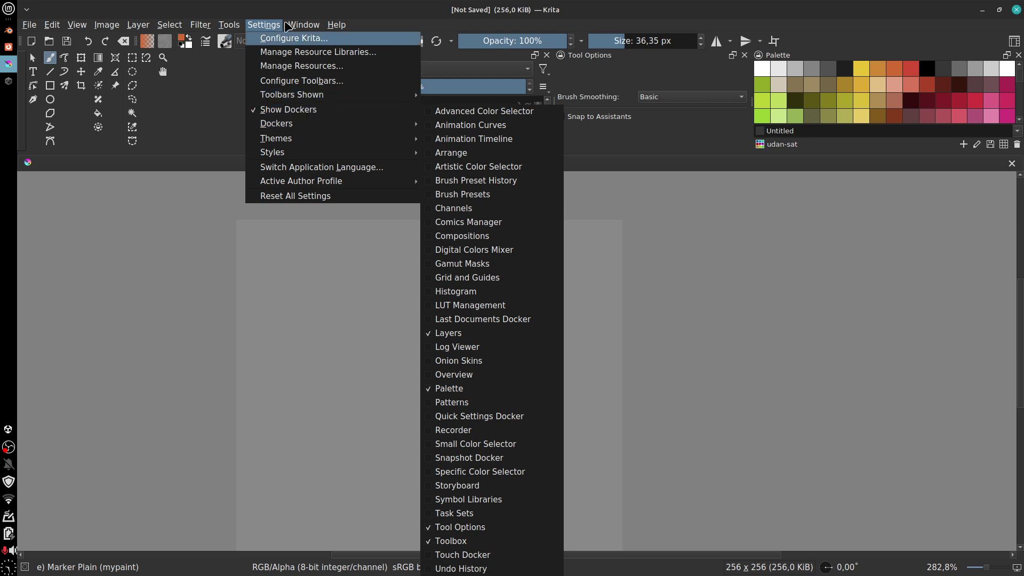
mouse_move(304, 25)
mouse_move(324, 55)
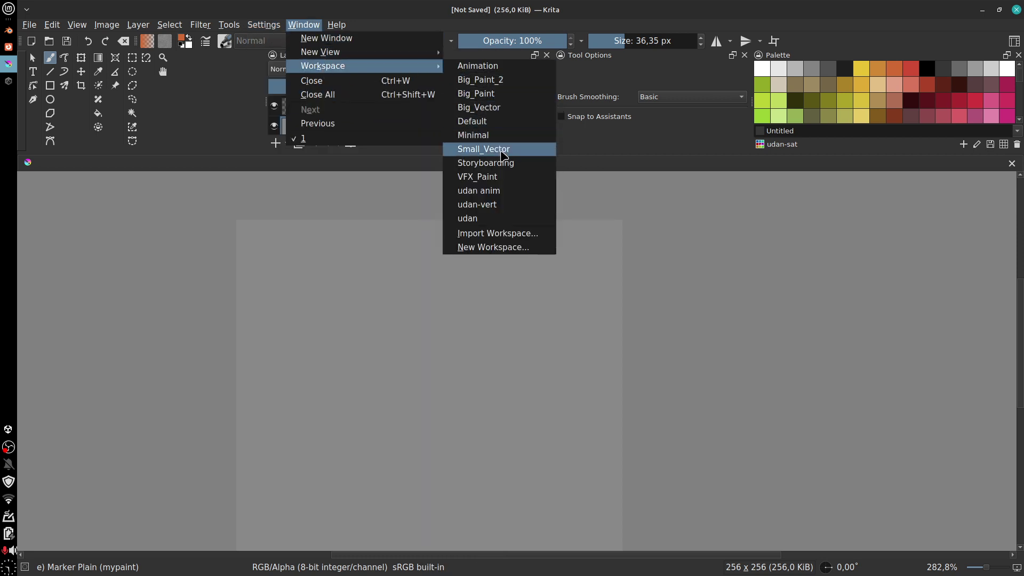
left_click(504, 218)
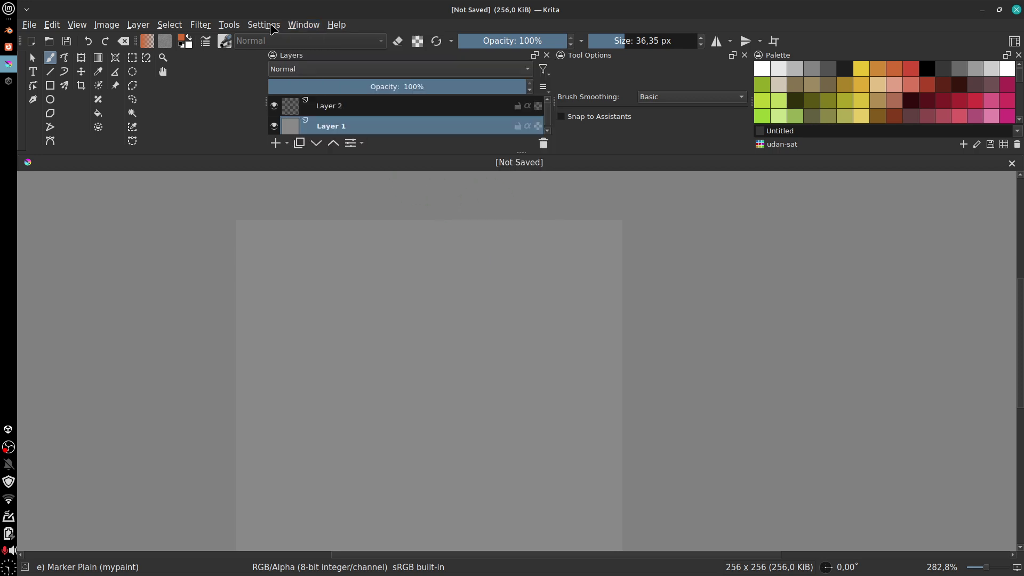
left_click(315, 25)
mouse_move(326, 65)
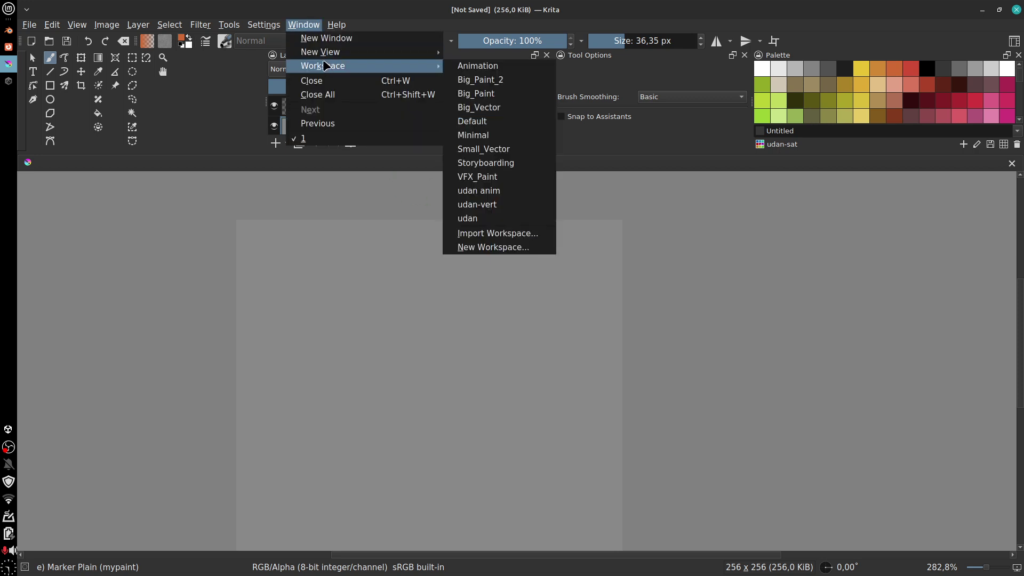
left_click(468, 218)
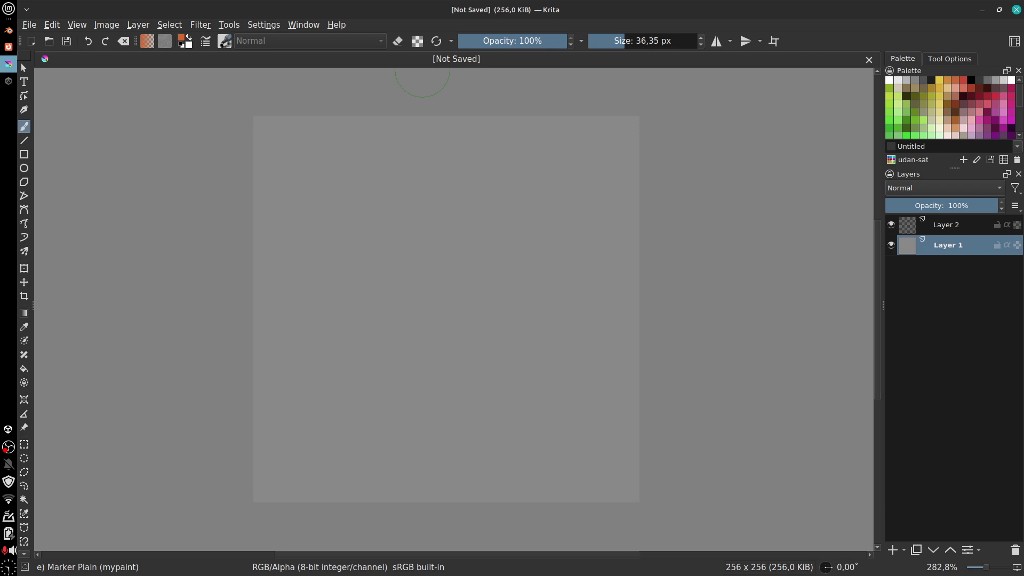
Step: Look over the canvas view options, check the digital painting tools outline on the Firefox course page, and return to Krita
left_click(83, 25)
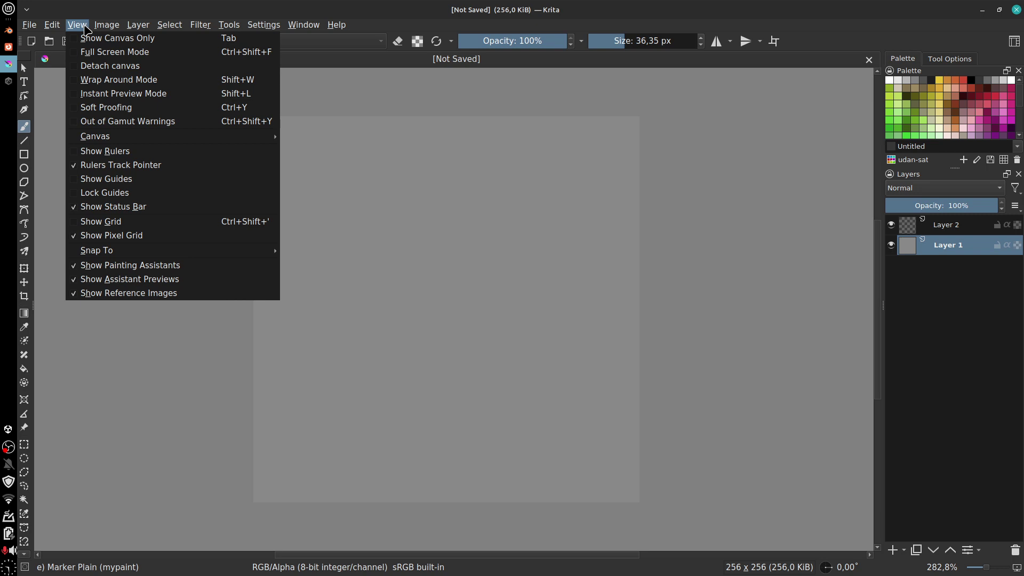
key("Escape")
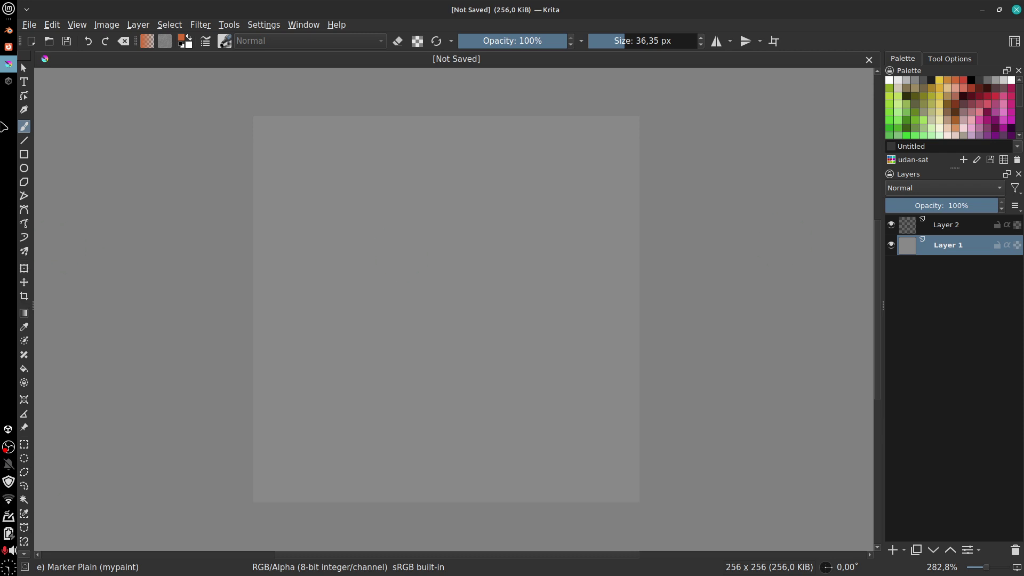
left_click(8, 48)
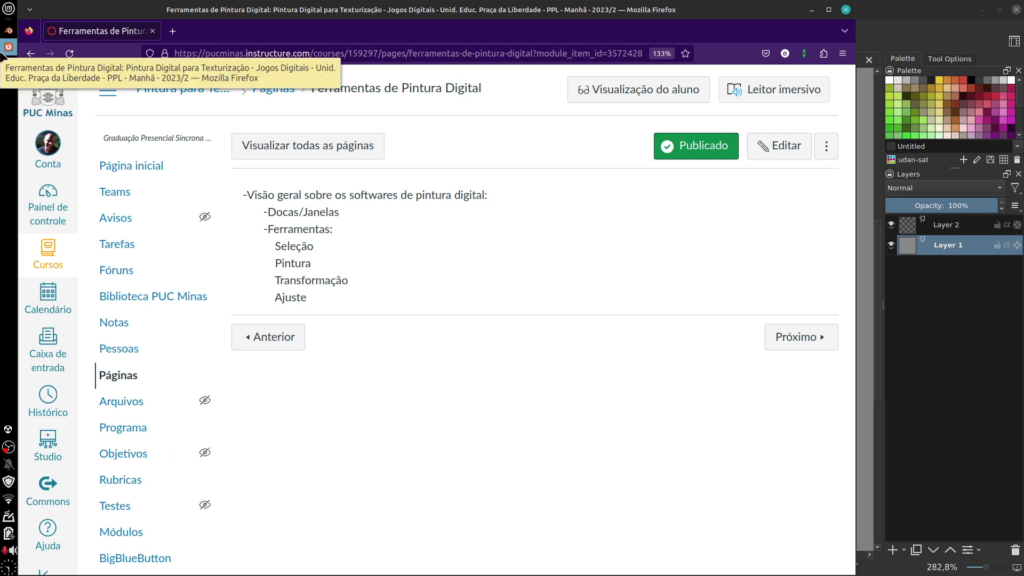
left_click(8, 63)
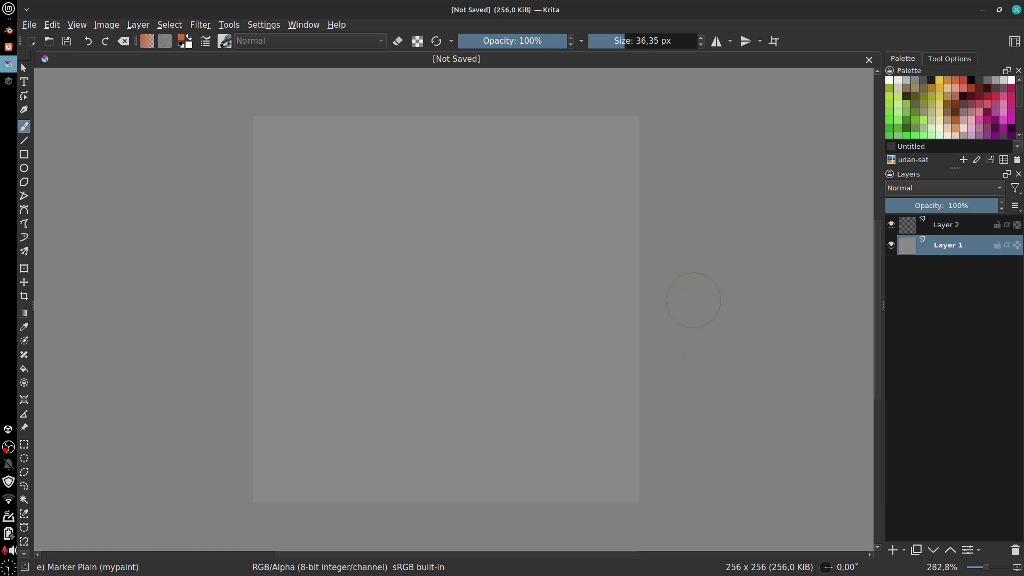
Step: Widen the toolbox to two columns and try out the Zoom and Pan tools on the canvas
key("e")
key("e")
mouse_move(739, 310)
left_mouse_down()
mouse_move(747, 295)
mouse_move(697, 325)
mouse_move(706, 322)
mouse_move(605, 307)
left_mouse_up()
mouse_move(34, 386)
left_mouse_down()
mouse_move(59, 382)
mouse_move(50, 386)
left_mouse_up()
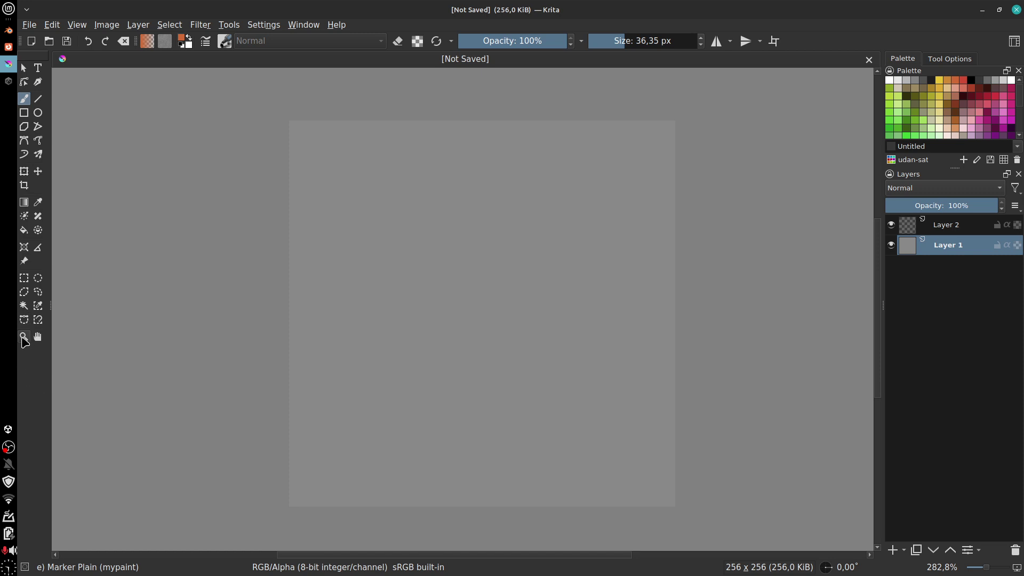
left_click(24, 336)
left_click(38, 336)
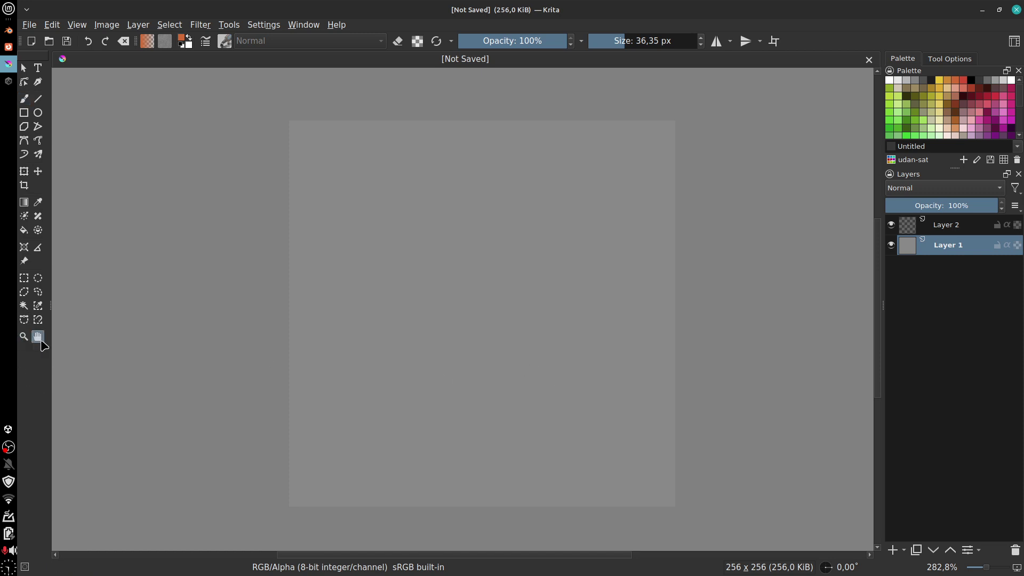
left_click_drag(344, 301, 397, 293)
Step: Try switching between the brush, the Eraser Circle preset and panning, rotate the canvas view, and return its rotation to 0°
key("b")
key("e")
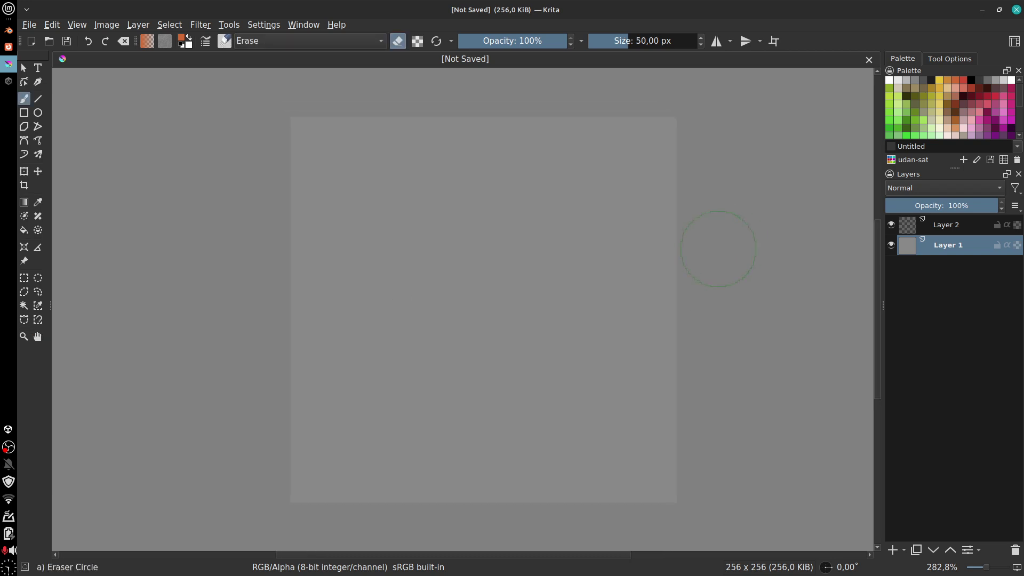
mouse_move(715, 247)
left_mouse_down()
mouse_move(744, 281)
mouse_move(698, 390)
mouse_move(734, 322)
mouse_move(674, 160)
mouse_move(616, 130)
mouse_move(725, 318)
mouse_move(610, 448)
mouse_move(667, 399)
mouse_move(698, 180)
mouse_move(686, 171)
mouse_move(695, 183)
left_mouse_up()
key("h")
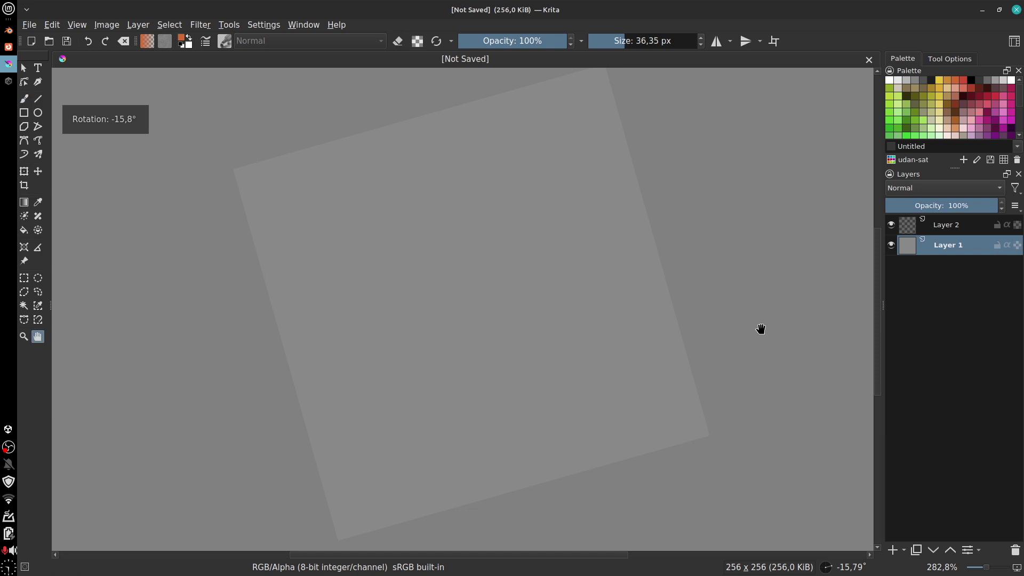
scroll(832, 569, "up", 5)
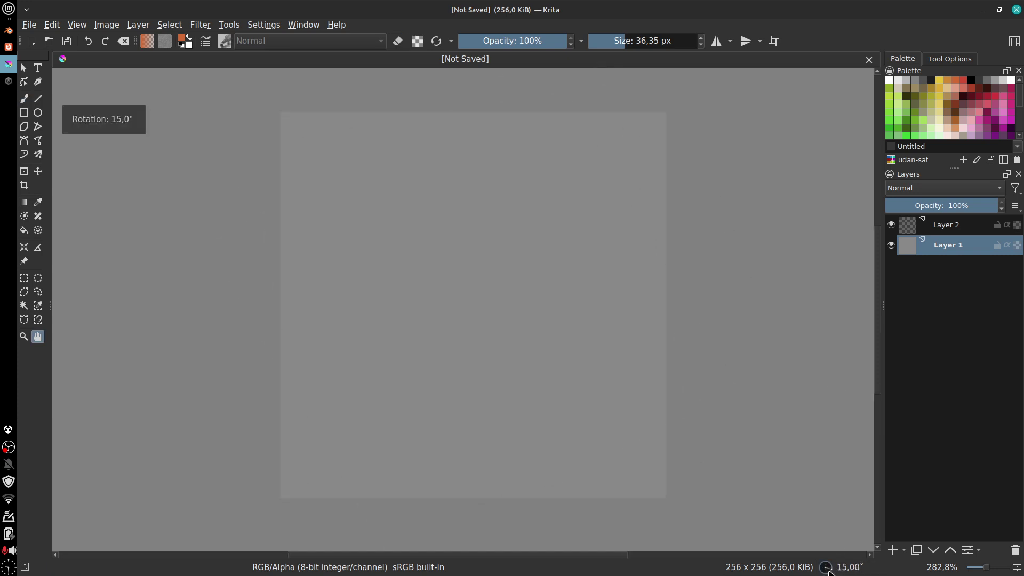
scroll(832, 571, "up", 3)
scroll(832, 571, "down", 7)
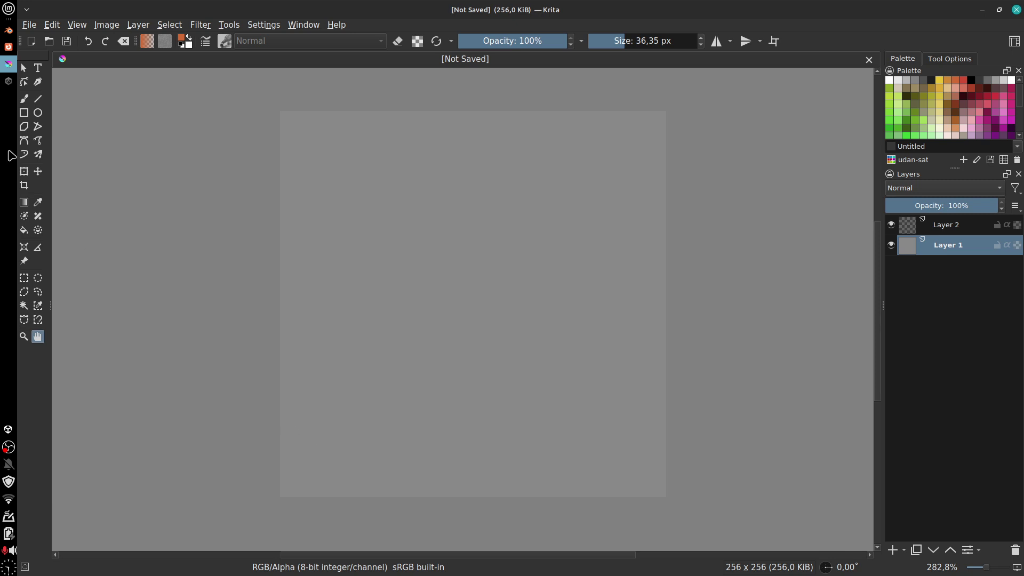
Step: Check the digital painting tools outline in Firefox, review Blender's Texture Paint workspace, and return to Krita
left_click(7, 49)
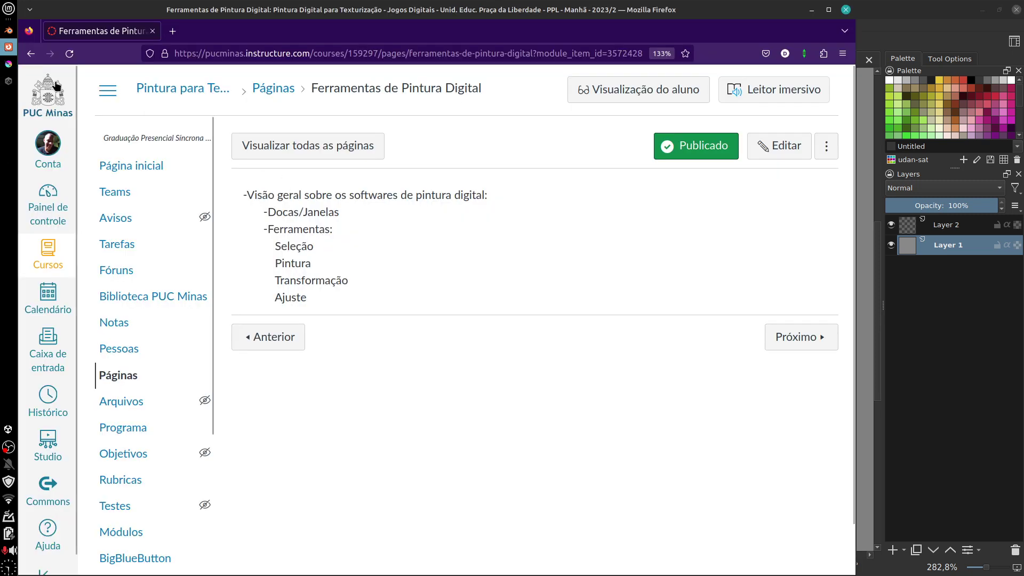
left_click(8, 33)
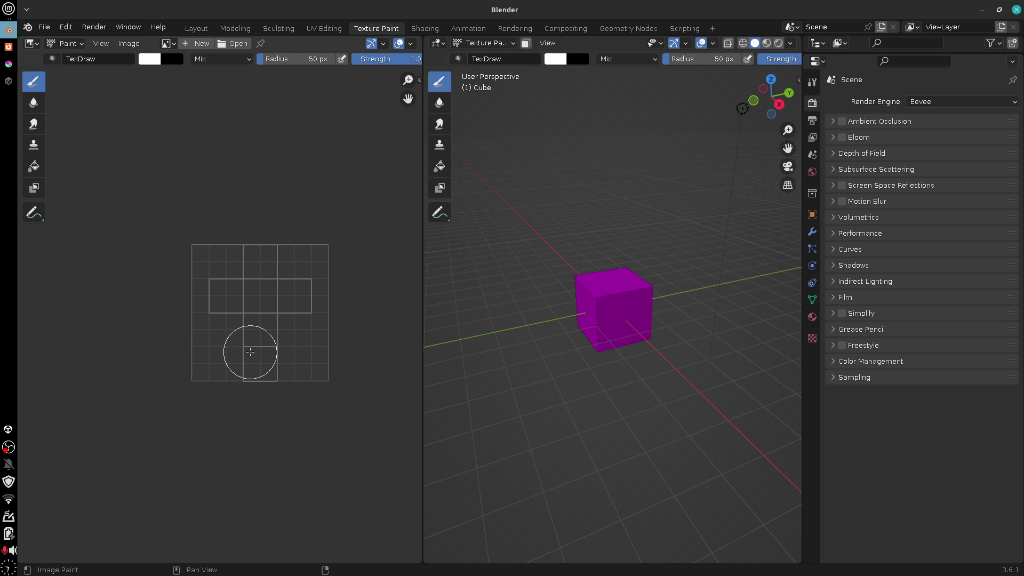
left_click(9, 65)
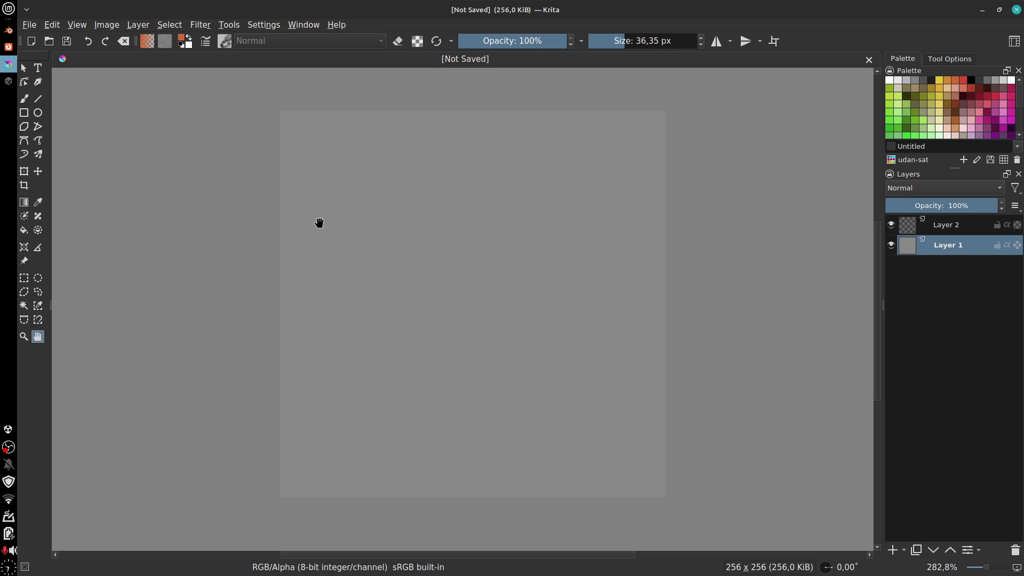
Step: Paint an orange patch on Layer 1 with the Marker Plain brush and select most of it with a rectangular selection
key("b")
mouse_move(416, 184)
left_mouse_down()
mouse_move(367, 262)
mouse_move(405, 329)
mouse_move(446, 348)
mouse_move(476, 309)
mouse_move(459, 283)
mouse_move(412, 277)
mouse_move(424, 226)
mouse_move(443, 181)
left_mouse_up()
mouse_move(416, 363)
left_mouse_down()
mouse_move(472, 343)
mouse_move(429, 354)
left_mouse_up()
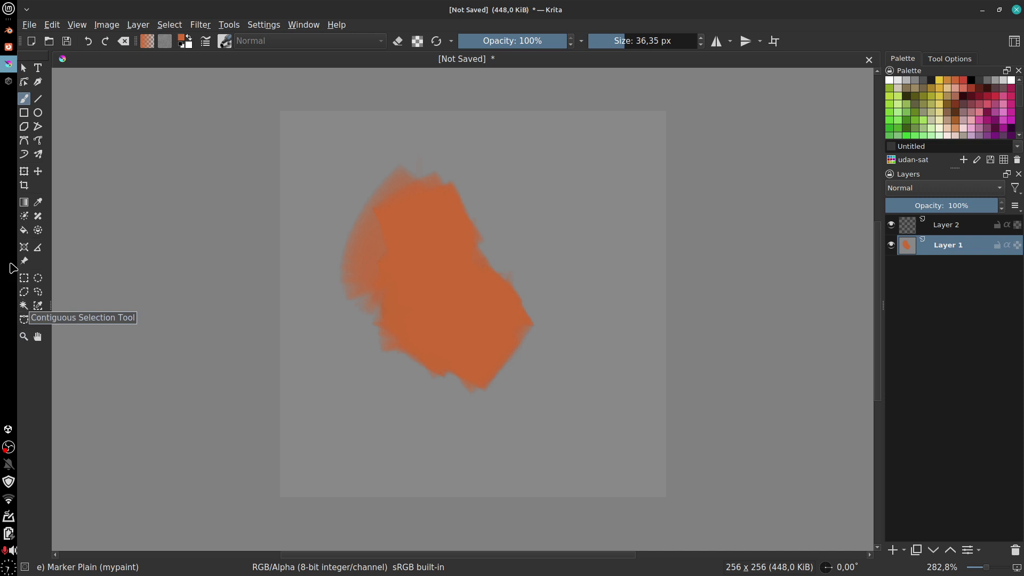
left_click(24, 279)
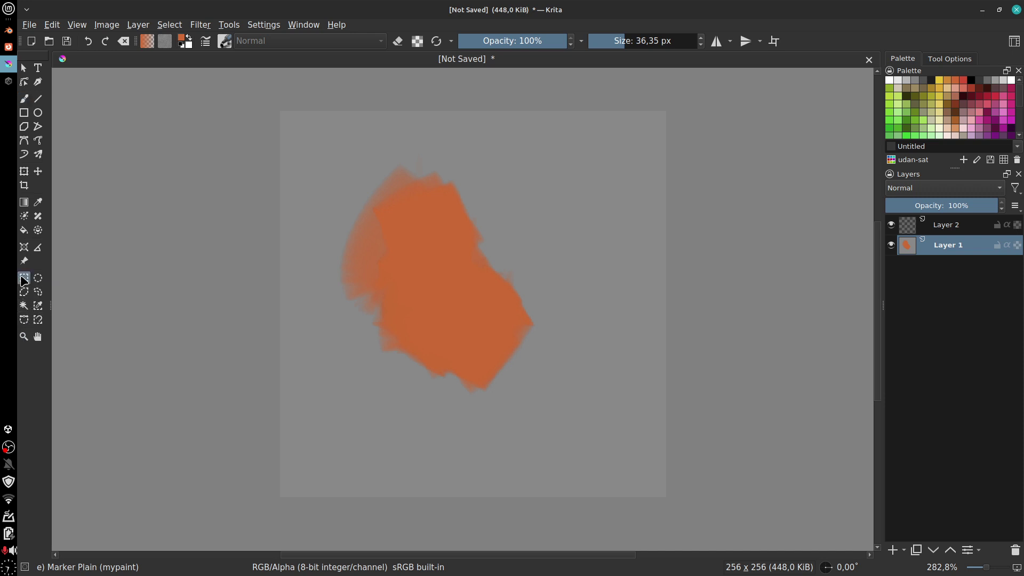
left_click_drag(334, 183, 551, 343)
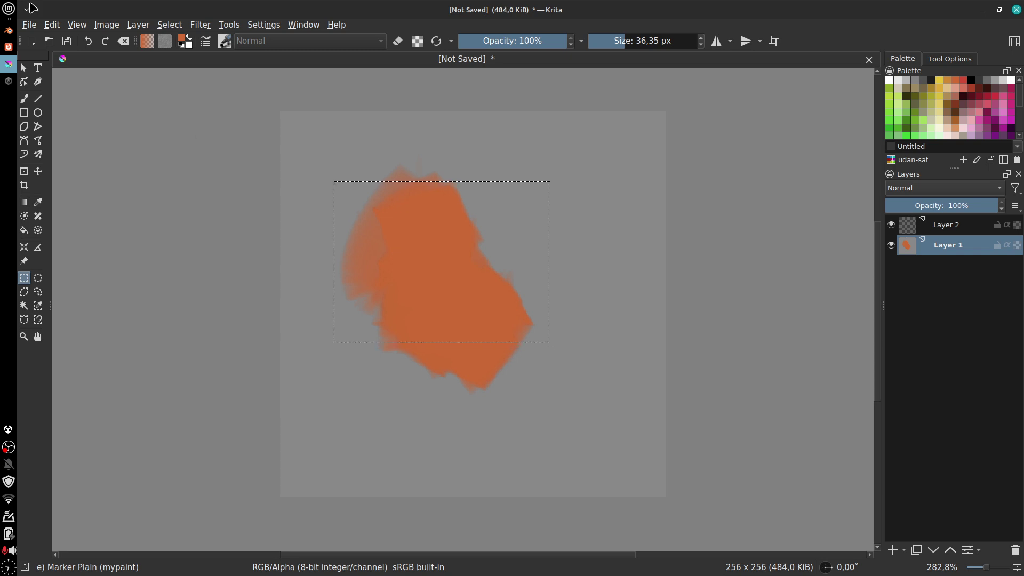
Step: Launch GIMP and create a new 2048 × 2048 px image
left_click(8, 8)
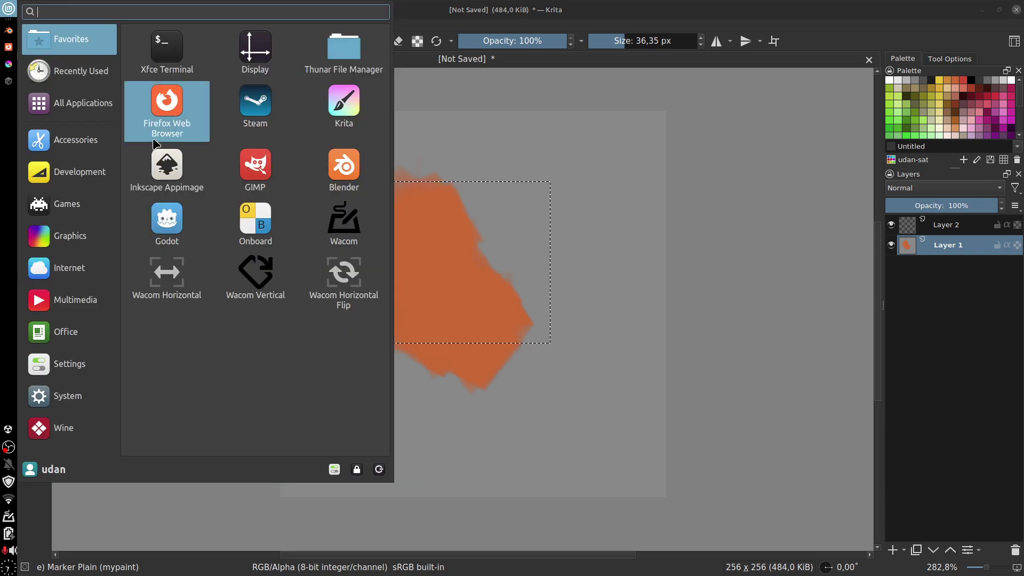
left_click(246, 174)
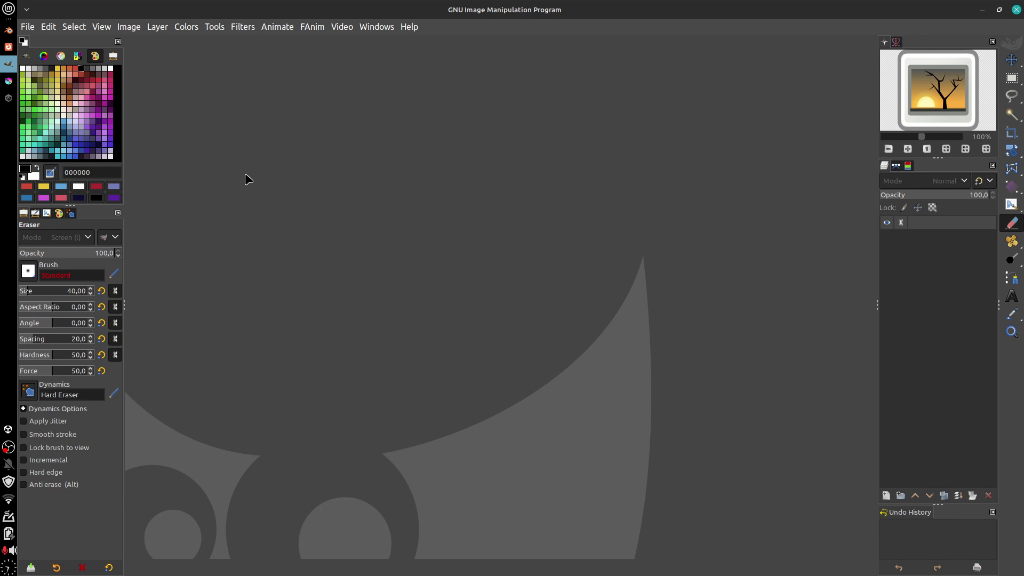
left_click(27, 27)
left_click(51, 48)
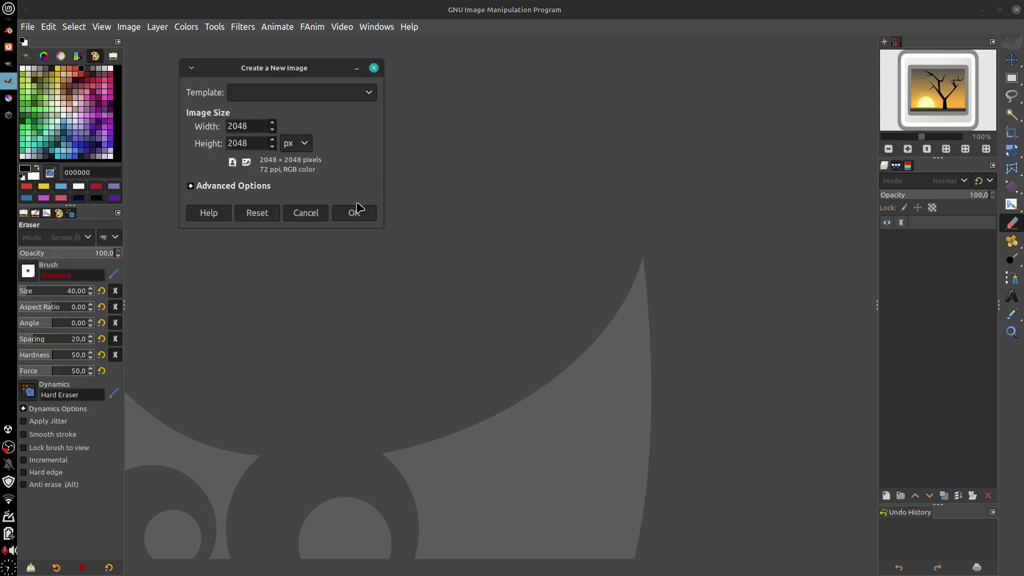
left_click(326, 95)
left_click(325, 95)
left_click(354, 213)
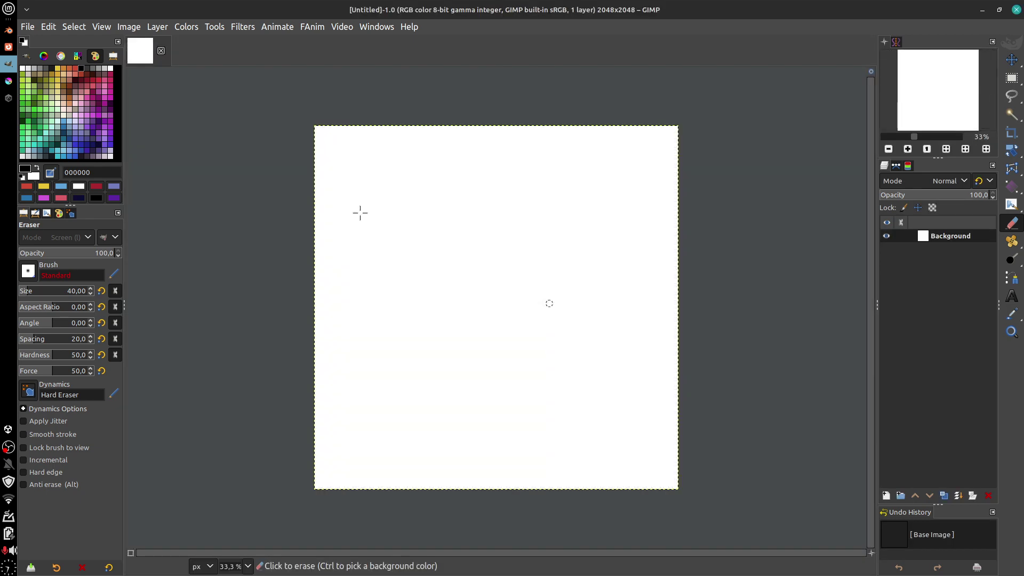
Step: Load the 000HairyUdan Paintbrush preset and paint a patch of red d04b35 strokes on the Background layer
key("p")
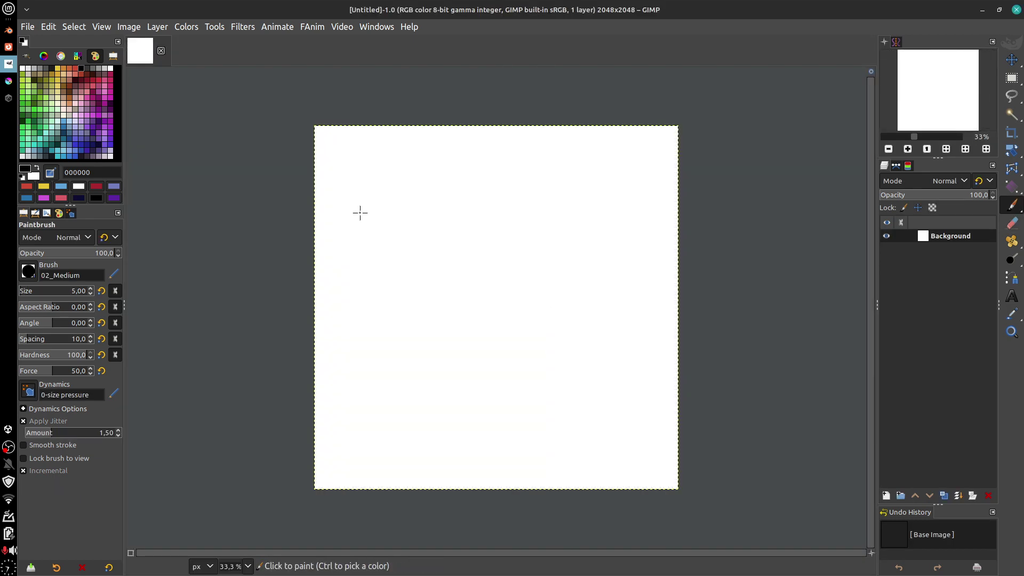
left_click(57, 568)
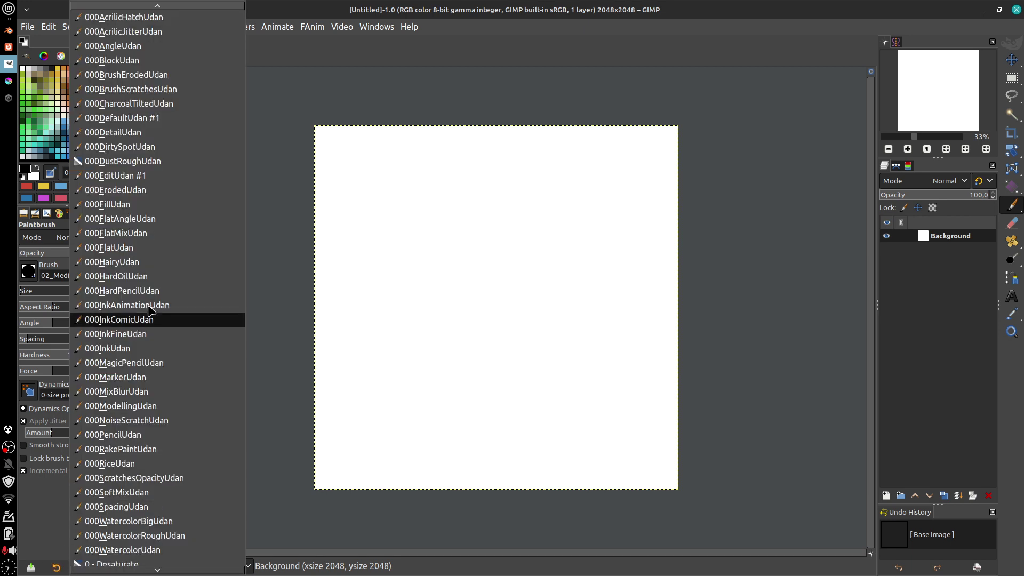
left_click(164, 262)
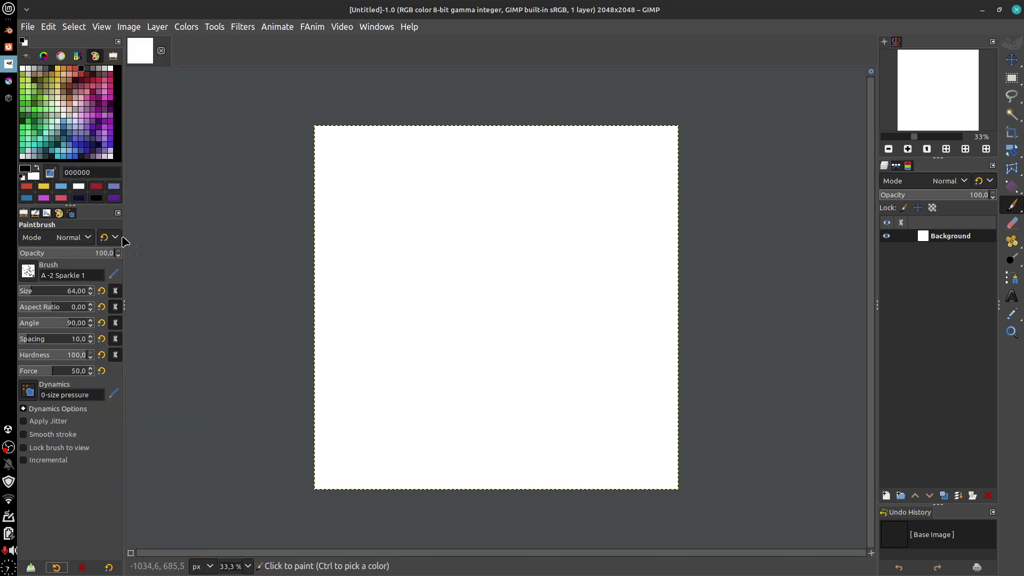
left_click(27, 186)
mouse_move(433, 216)
left_mouse_down()
mouse_move(389, 281)
mouse_move(452, 246)
mouse_move(422, 321)
mouse_move(495, 248)
mouse_move(425, 302)
mouse_move(440, 231)
left_mouse_up()
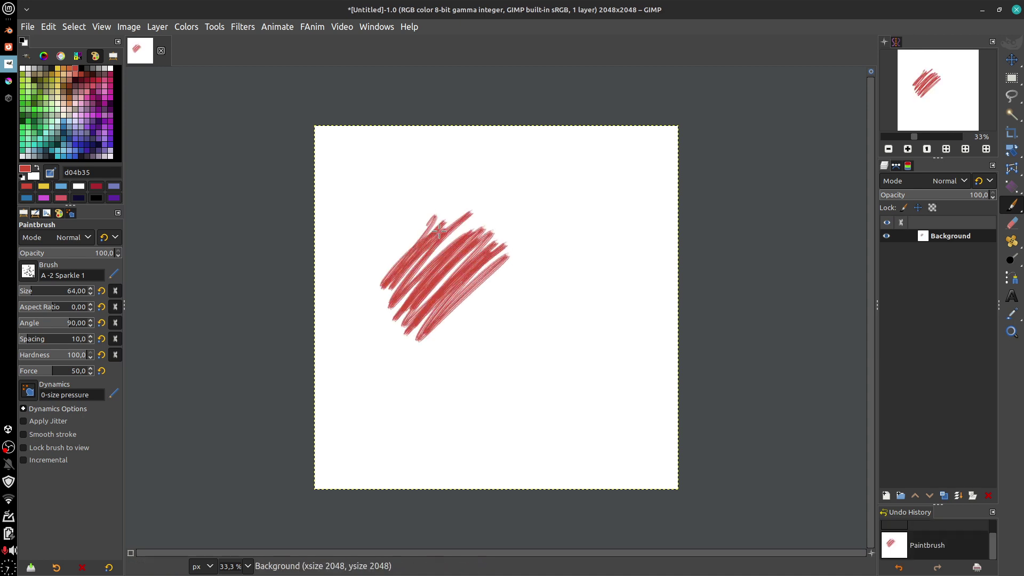
Step: Review the grouped tools and make a rectangular selection about 852 × 508 px over the upper-right part of the red strokes
scroll(439, 231, "up", 2)
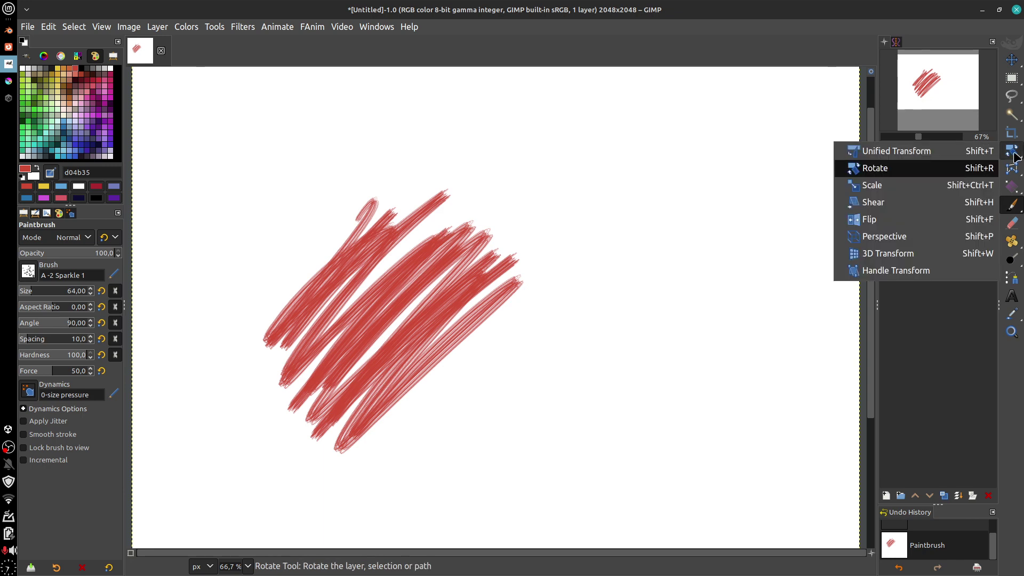
mouse_move(1014, 245)
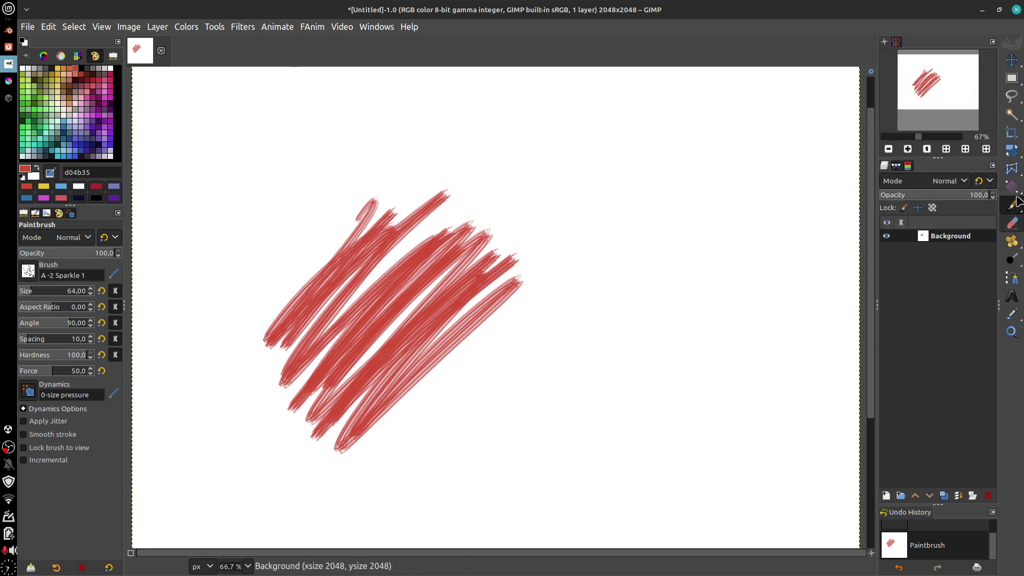
mouse_move(1013, 196)
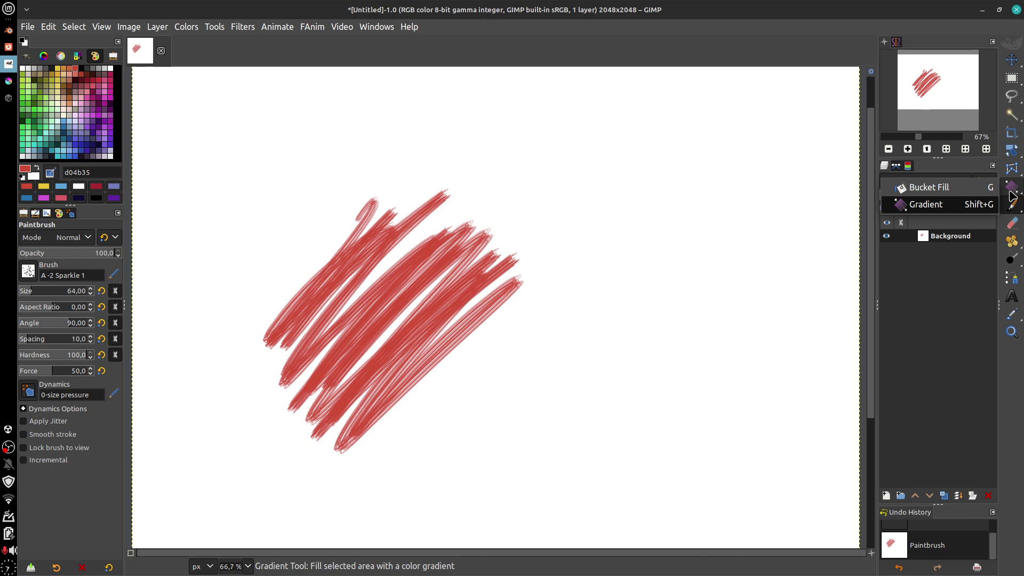
mouse_move(998, 77)
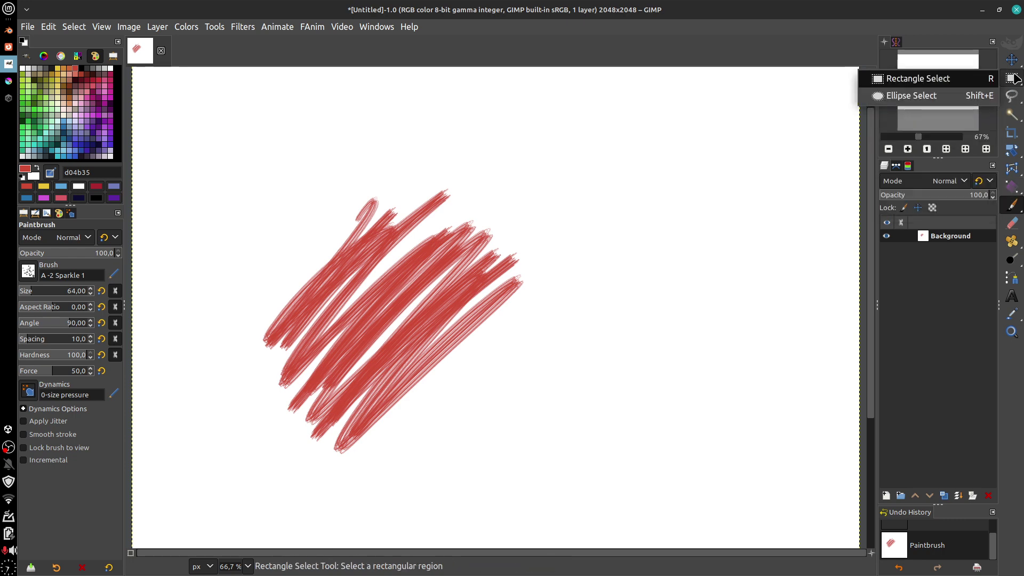
left_click(1011, 84)
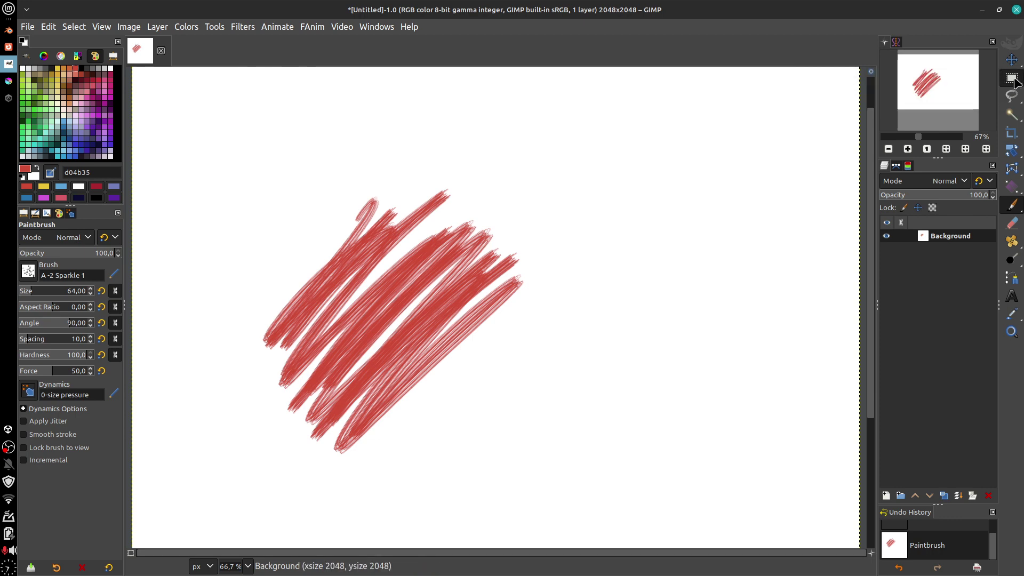
left_click_drag(323, 161, 632, 348)
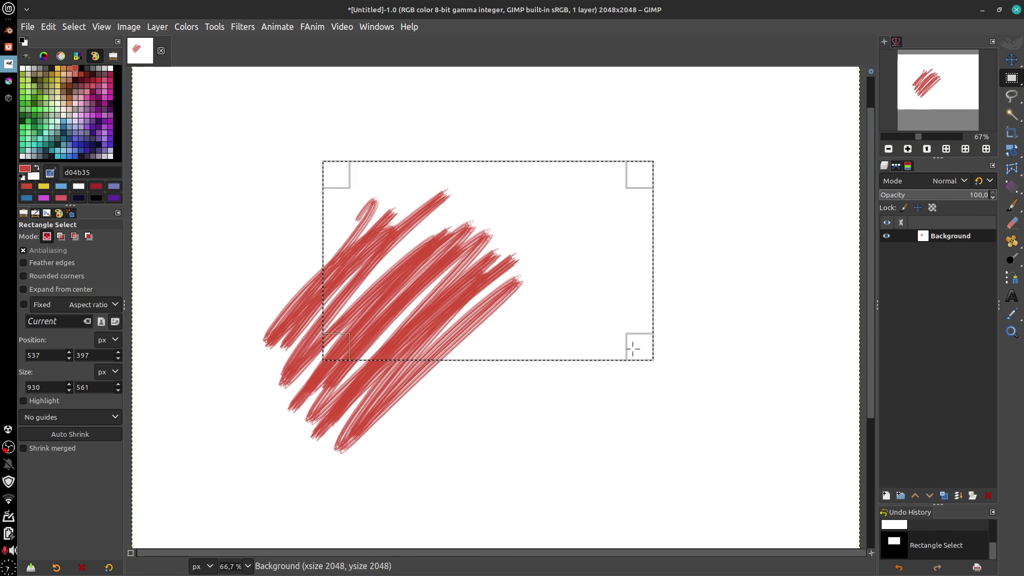
left_click_drag(638, 169, 634, 203)
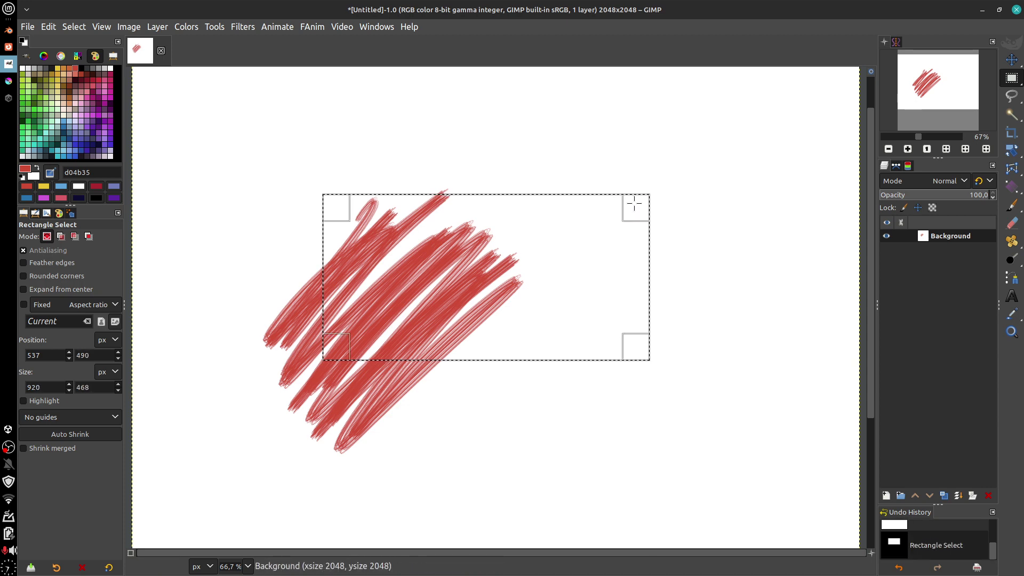
left_click_drag(335, 348, 352, 360)
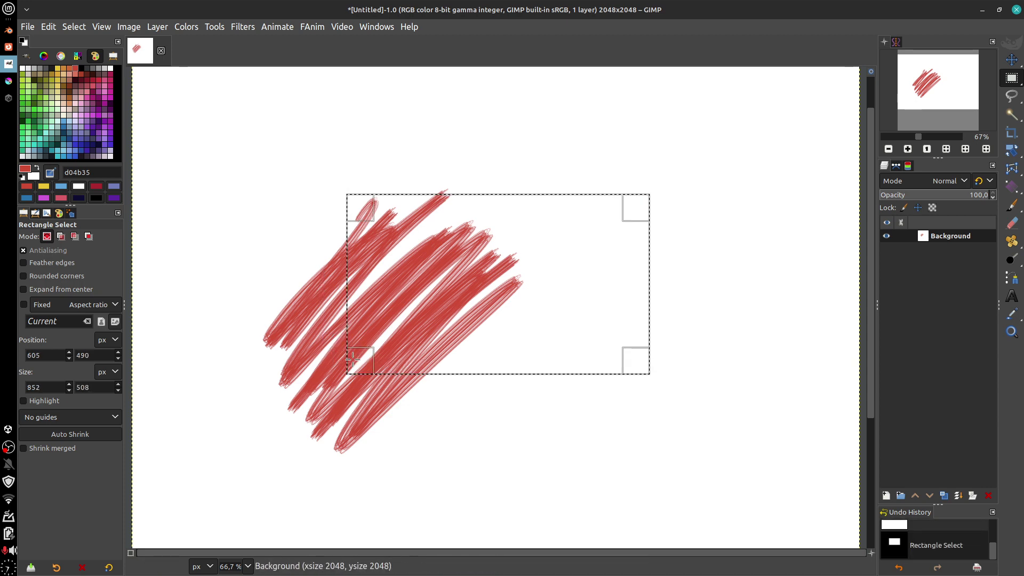
Step: Clear the contents of the rectangular selection, undo the clearing, and remove the selection
key("Delete")
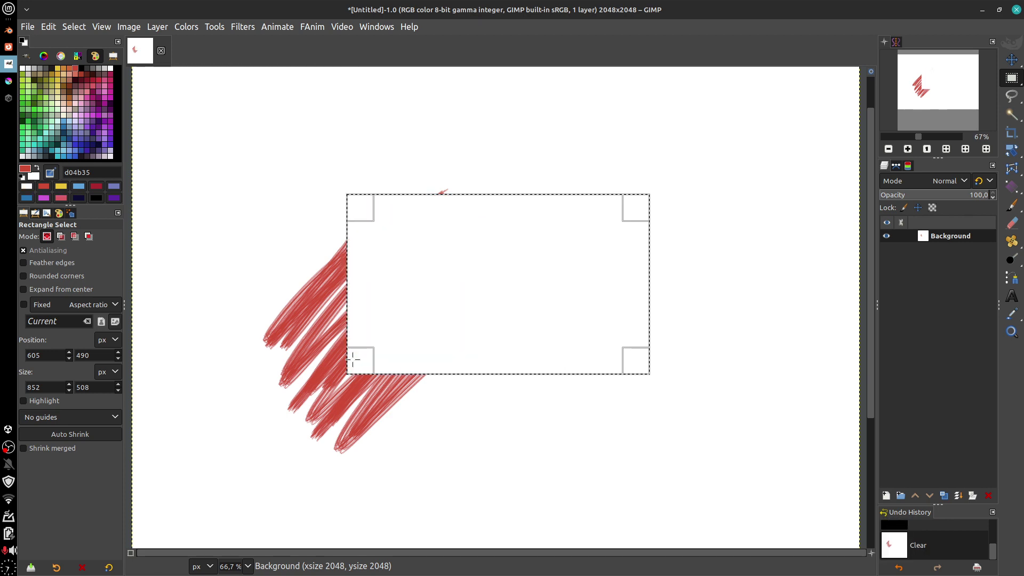
key("ctrl+z")
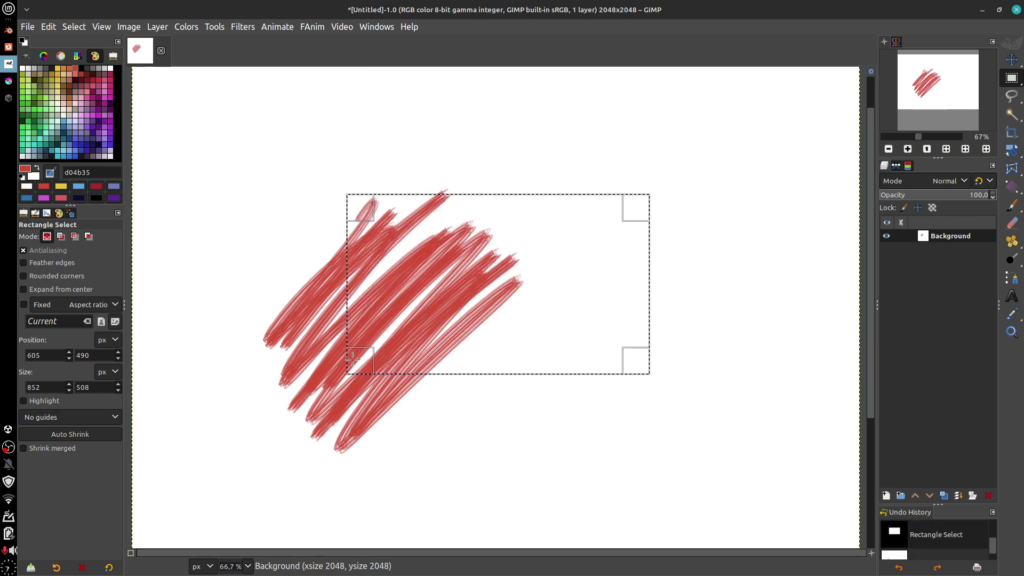
key("ctrl+shift+a")
Step: Draw a Free Select selection around the red strokes, combining a freehand outline with straight segments, and close it
mouse_move(1012, 119)
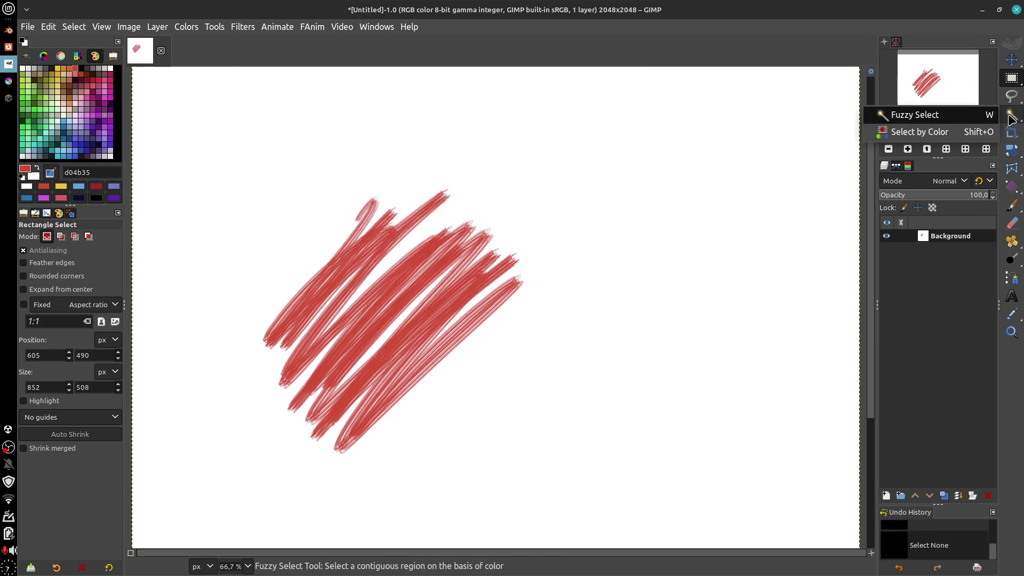
left_click(997, 98)
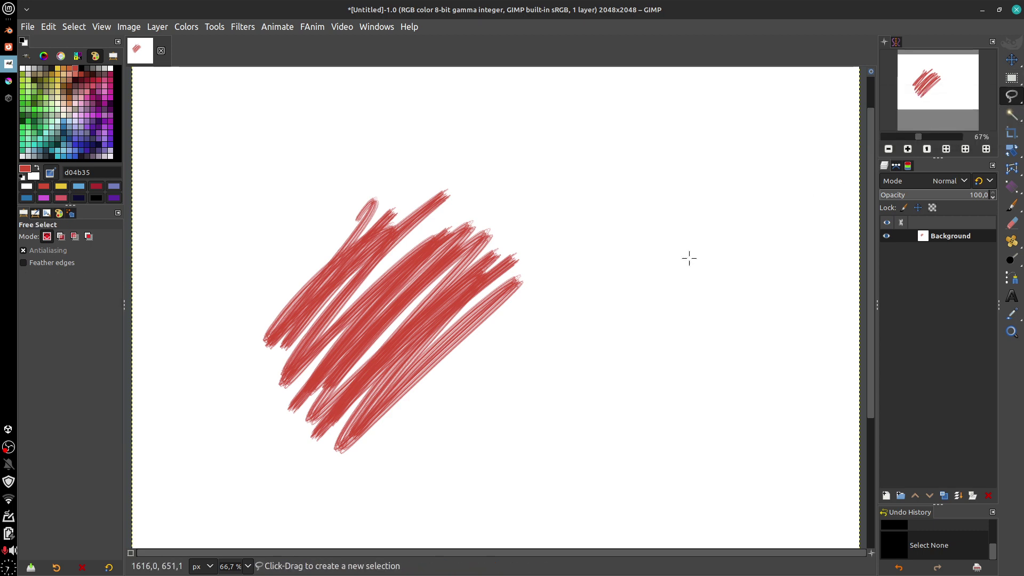
mouse_move(593, 110)
left_mouse_down()
mouse_move(564, 131)
mouse_move(451, 108)
mouse_move(362, 193)
mouse_move(253, 219)
mouse_move(164, 382)
mouse_move(289, 429)
mouse_move(335, 528)
mouse_move(405, 498)
left_mouse_up()
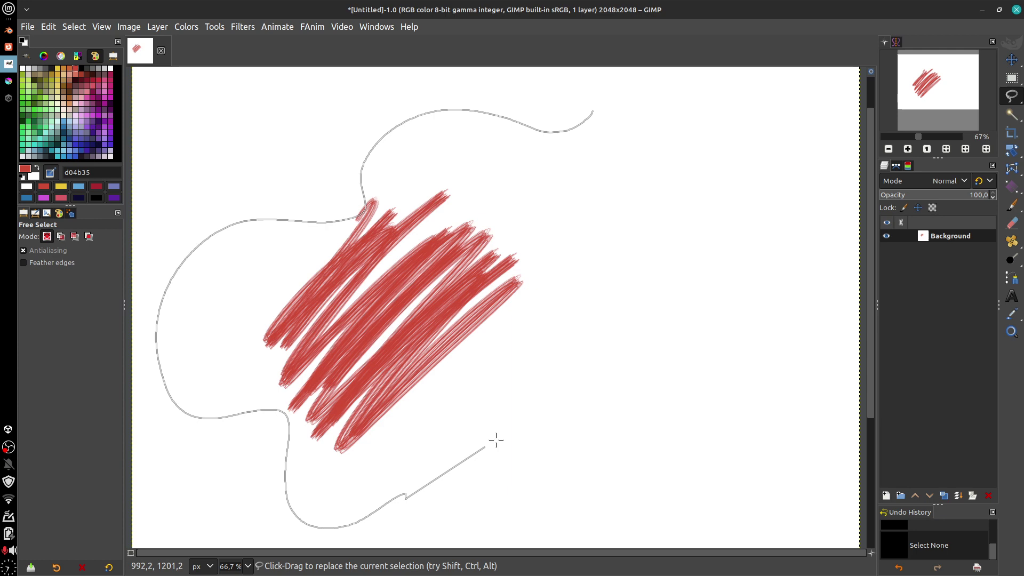
left_click(554, 406)
left_click(674, 419)
left_click(750, 276)
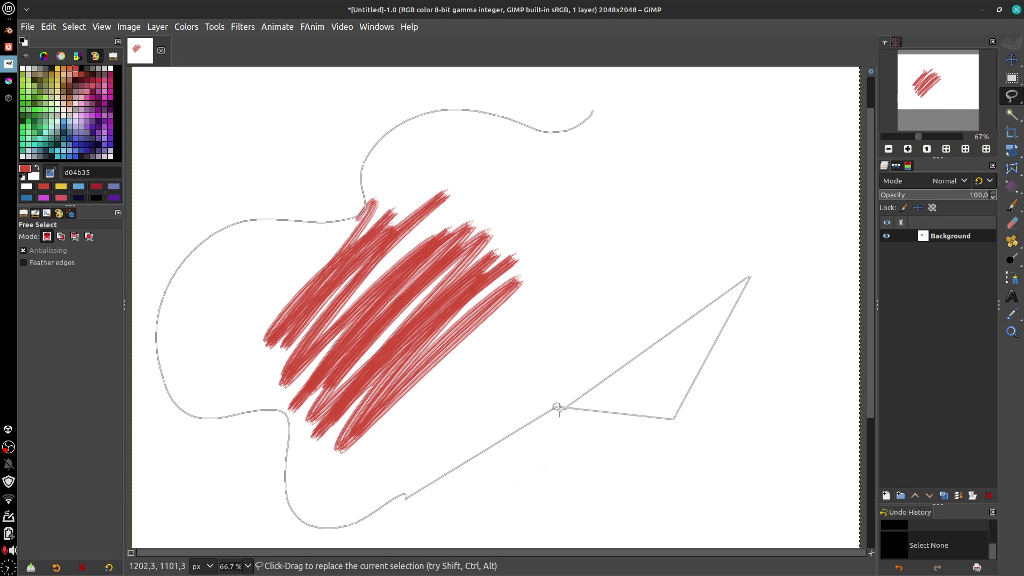
left_click_drag(557, 408, 581, 491)
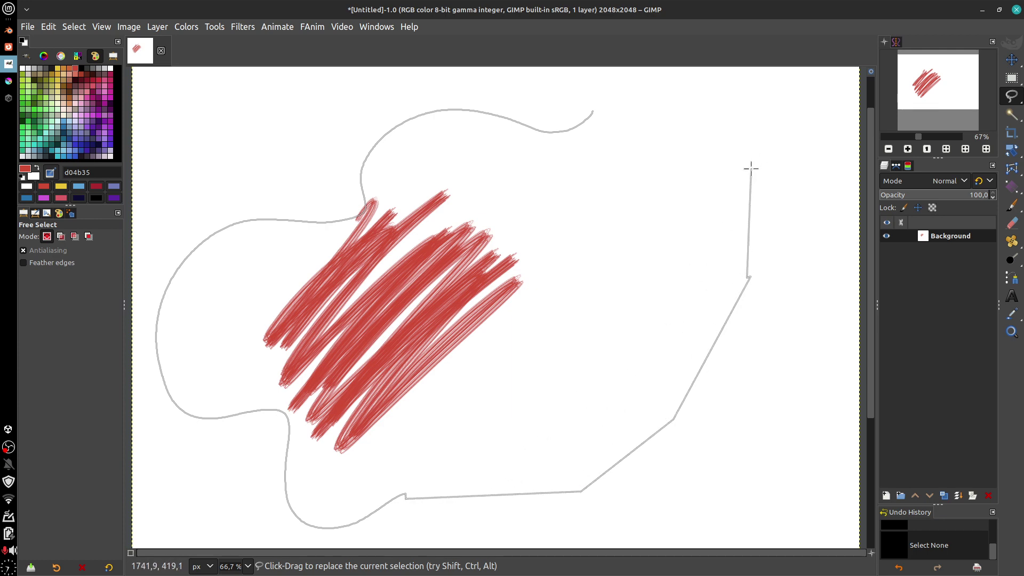
left_click(594, 111)
key("Return")
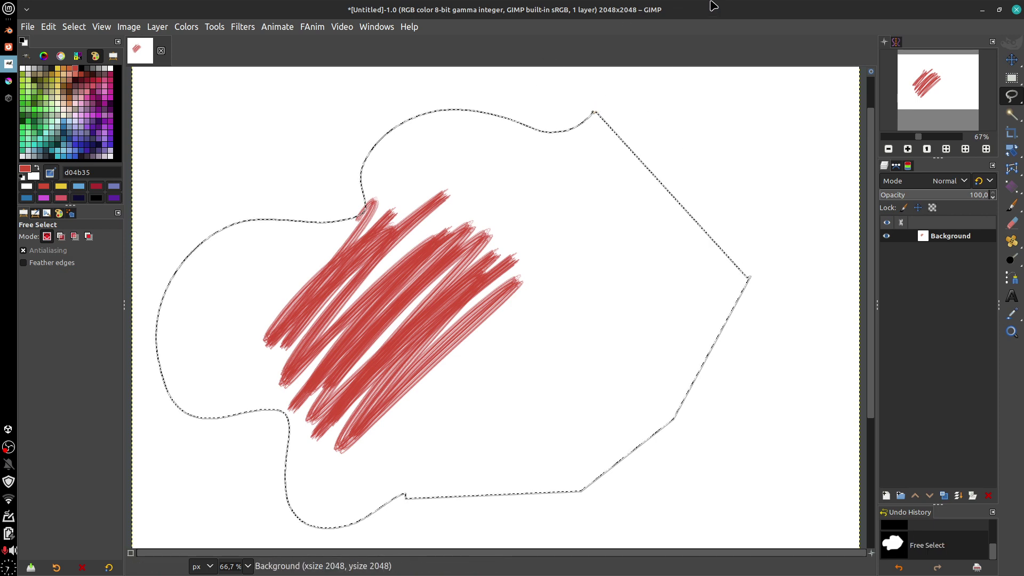
Step: Switch to Krita, subtract a rectangle about 86 × 107 px from the selection, and replace it with rectangular selections of about 160 × 178 and 197 × 129 px
left_click(982, 10)
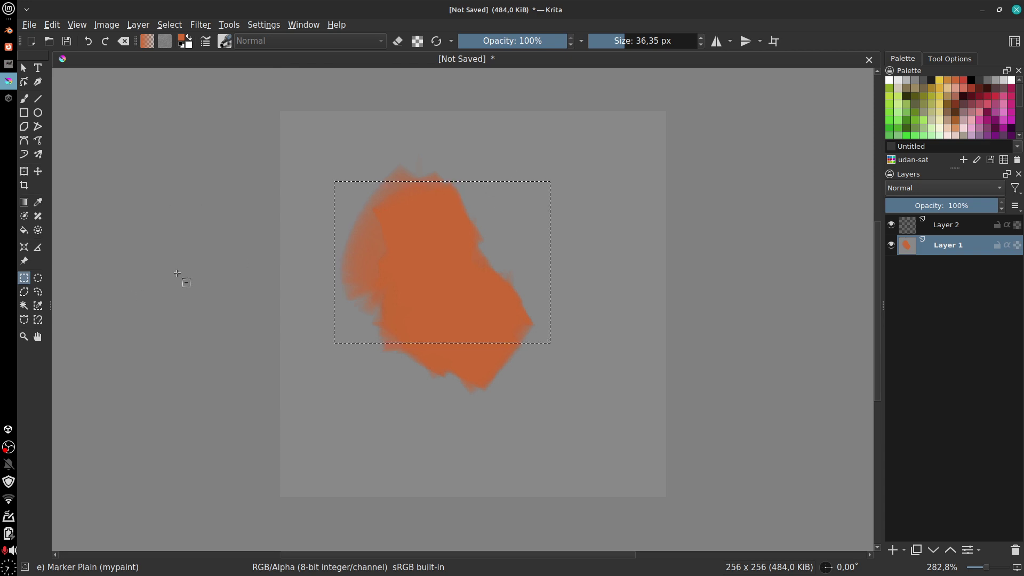
left_click_drag(419, 161, 548, 323)
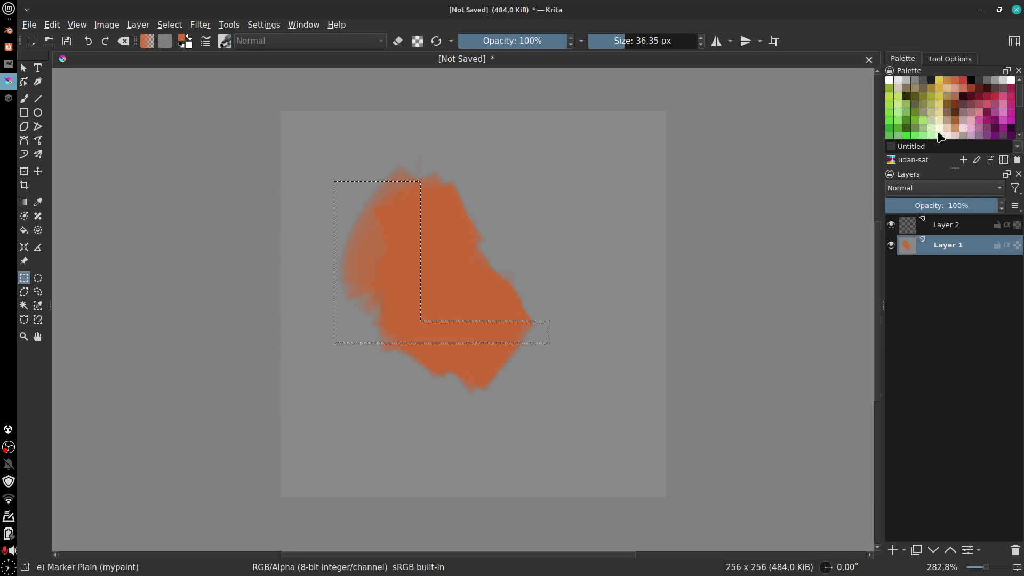
left_click(954, 60)
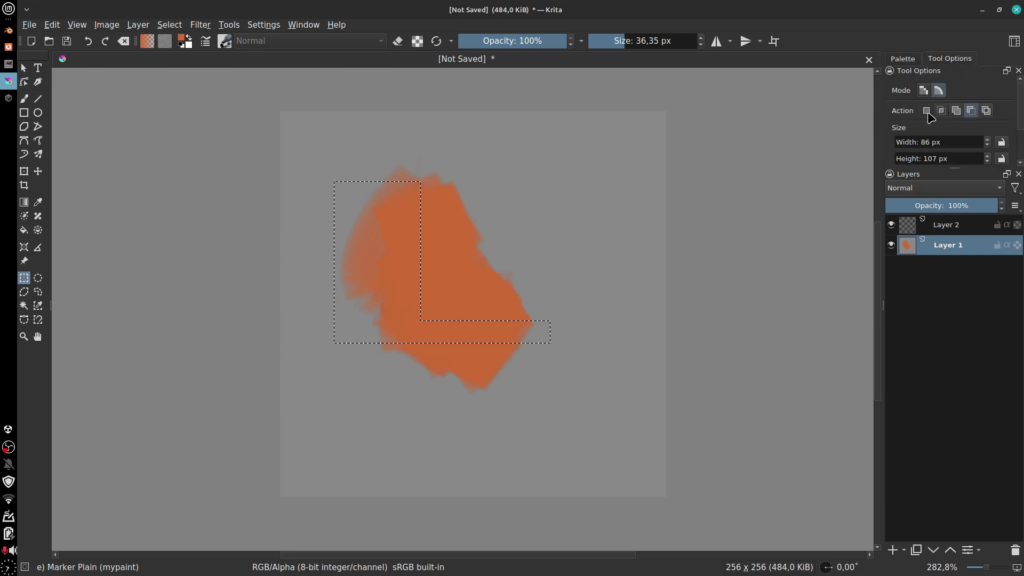
left_click(927, 111)
left_click_drag(330, 141, 571, 410)
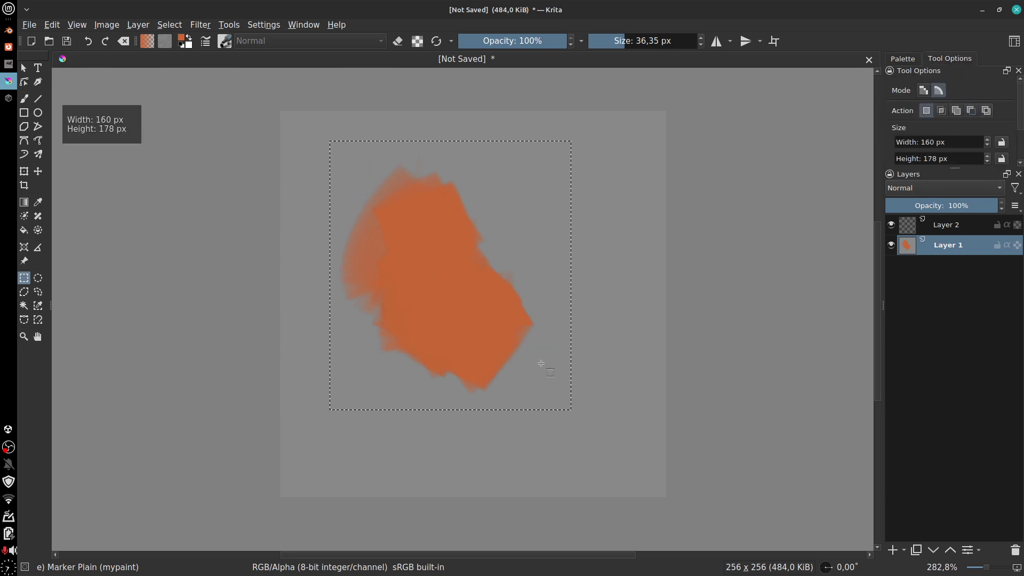
left_click_drag(331, 220, 603, 397)
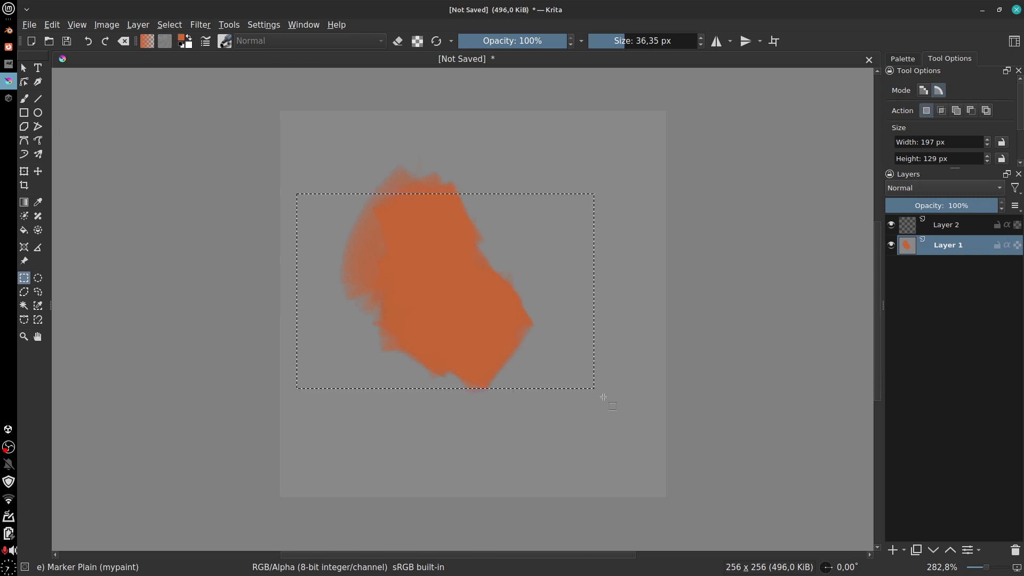
Step: Try the intersect action, move the rectangular selection slightly up and to the right, and restore the replace action
left_click(941, 111)
left_click_drag(575, 229, 600, 184)
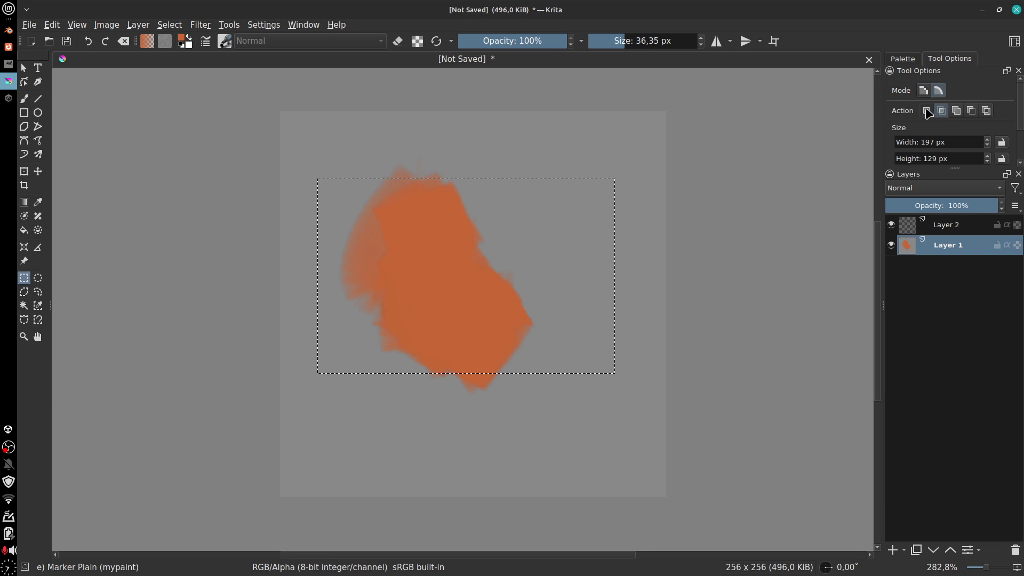
left_click(927, 111)
Step: Make a freehand selection over the orange shape, deselect it, and draw another freehand selection across the shape's upper part
left_click(38, 292)
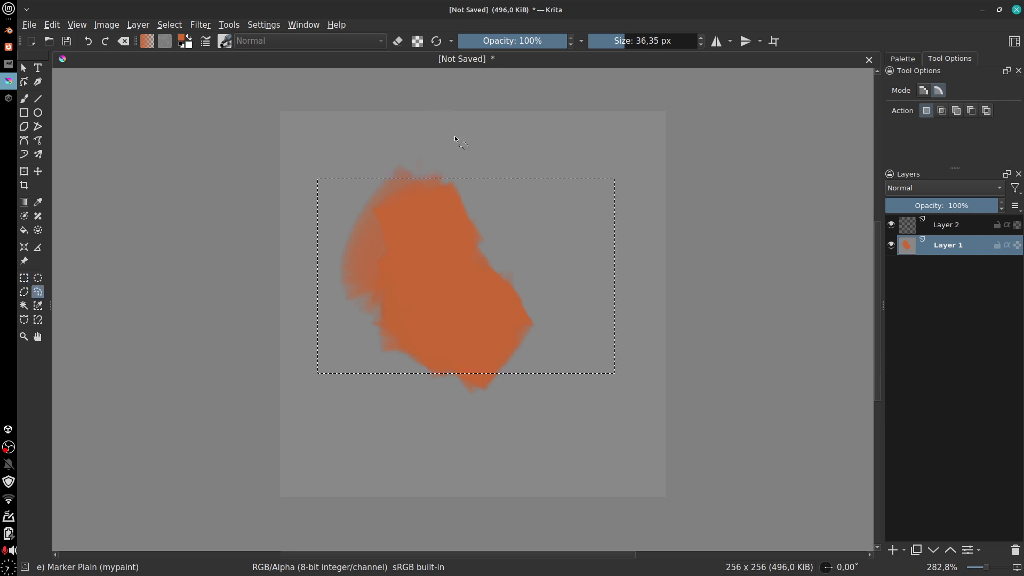
mouse_move(429, 332)
left_mouse_down()
mouse_move(513, 400)
mouse_move(615, 371)
left_mouse_up()
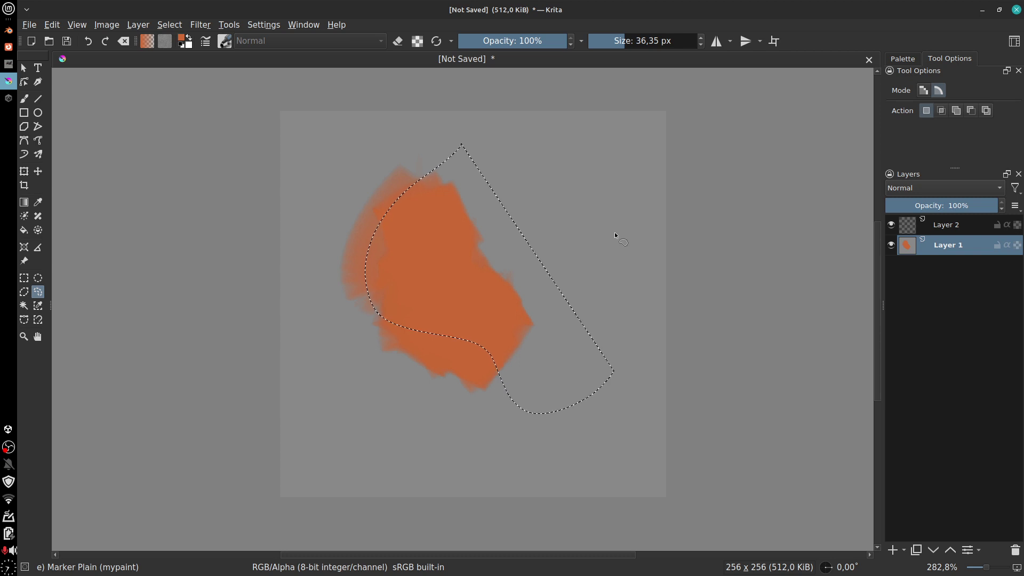
key("ctrl+shift+a")
left_click_drag(526, 277, 595, 243)
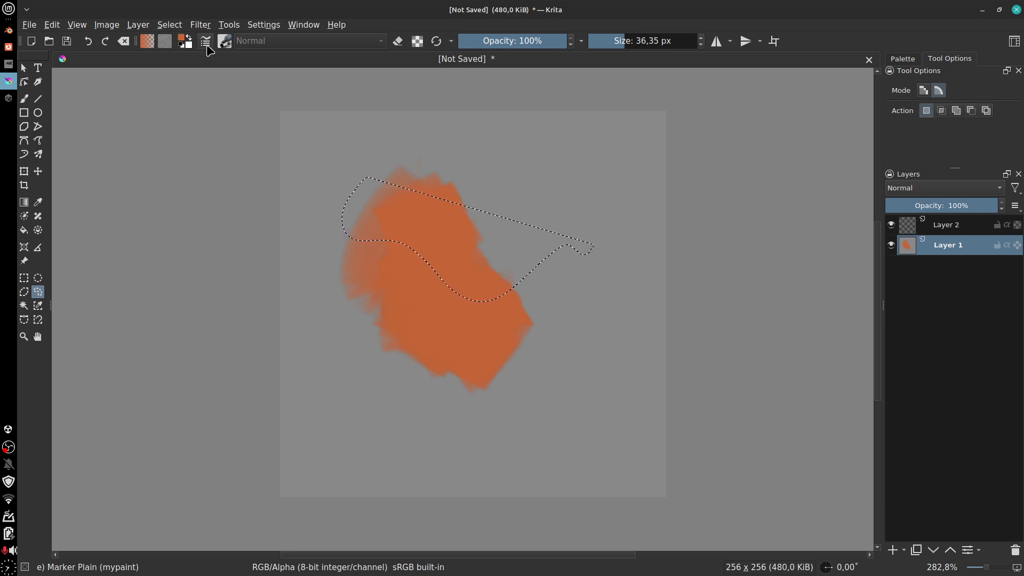
Step: Paint bright green brush strokes inside the freehand selection on Layer 1, and undo them
left_click(902, 59)
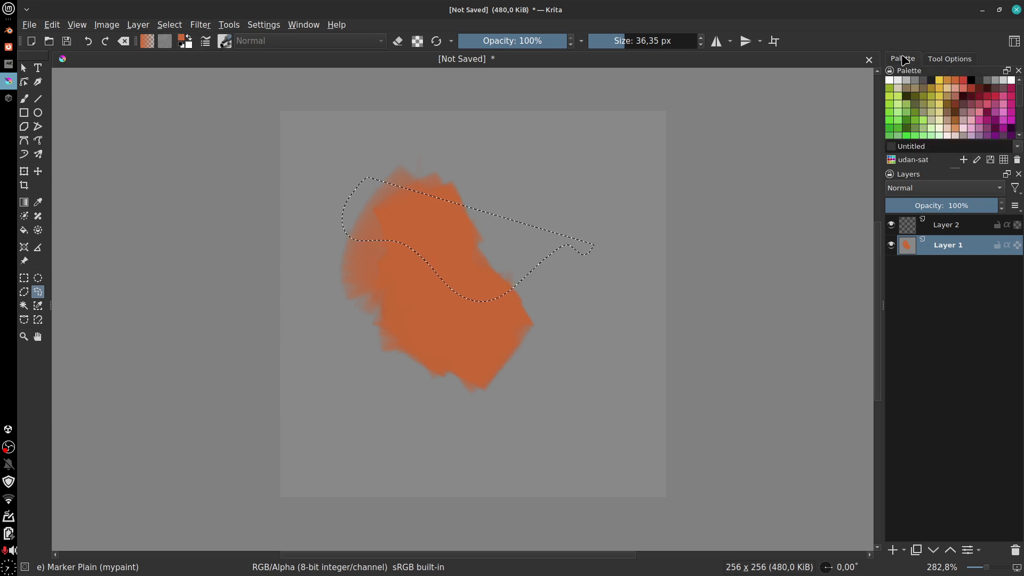
left_click(948, 80)
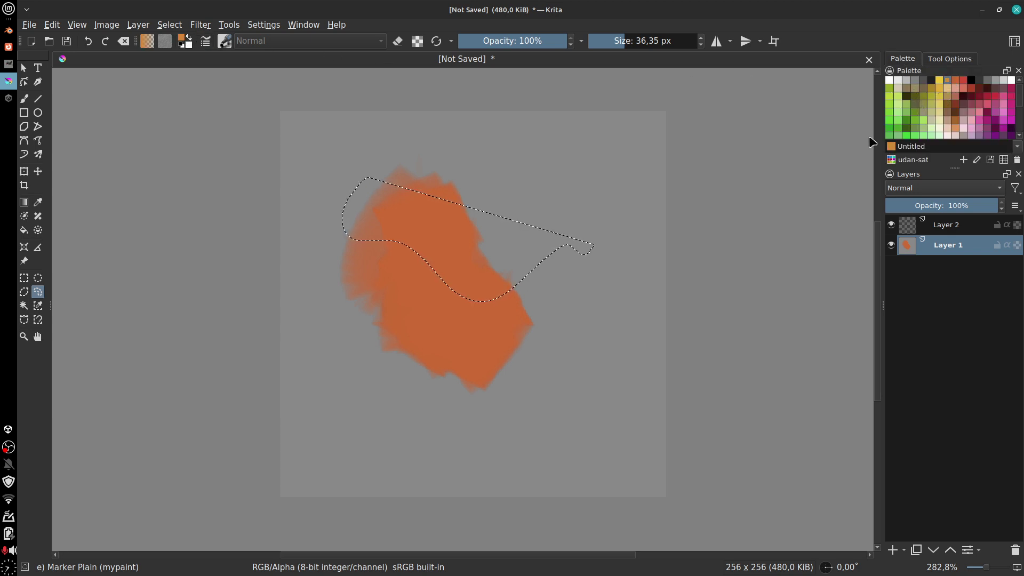
left_click(890, 121)
left_click(24, 99)
mouse_move(416, 210)
left_mouse_down()
mouse_move(400, 243)
mouse_move(480, 250)
mouse_move(521, 274)
mouse_move(555, 261)
left_mouse_up()
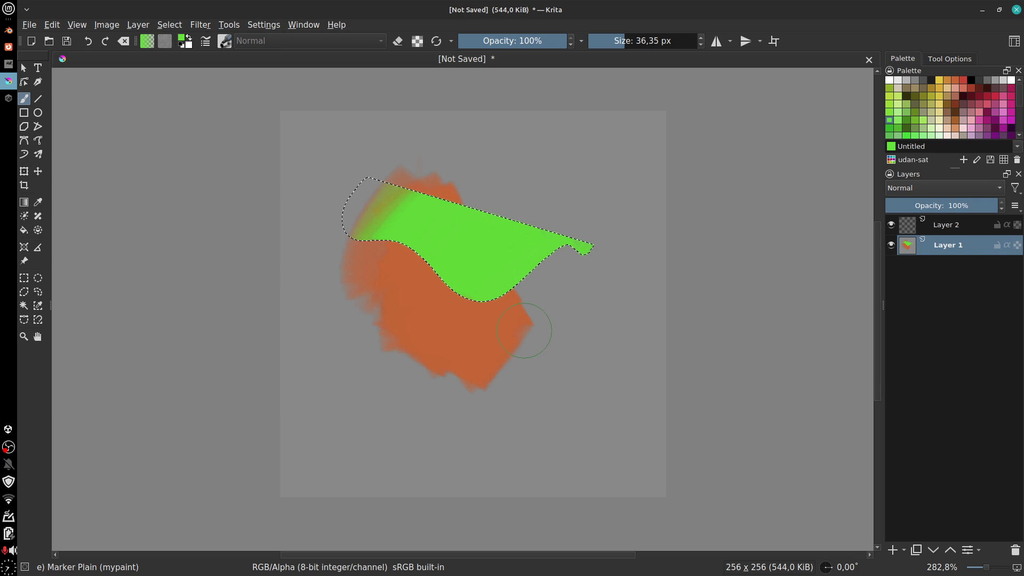
key("ctrl+z")
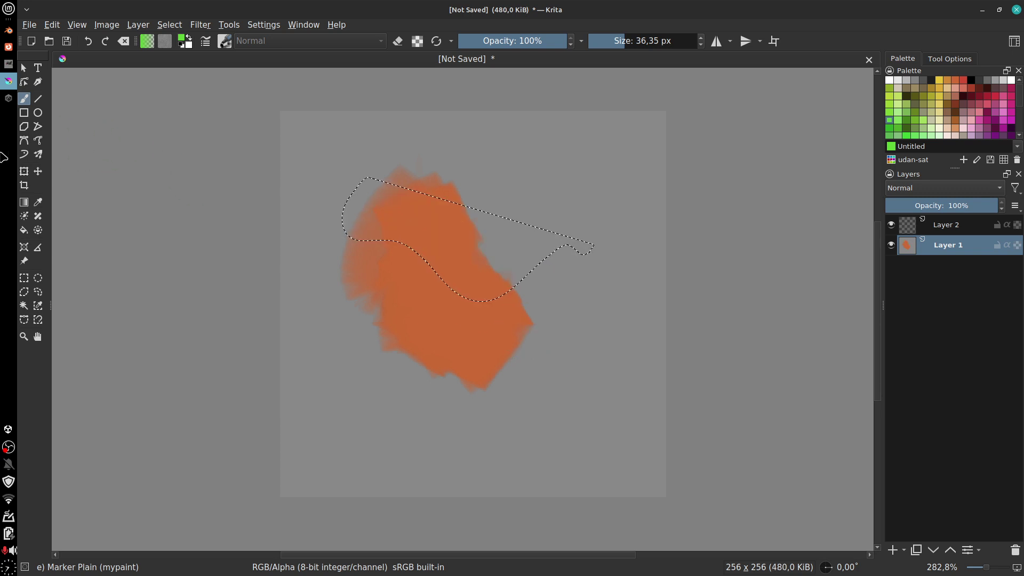
Step: Stretch the selected part of Layer 1 slightly wider toward the canvas's right edge with the Transform tool and apply it
left_click(25, 175)
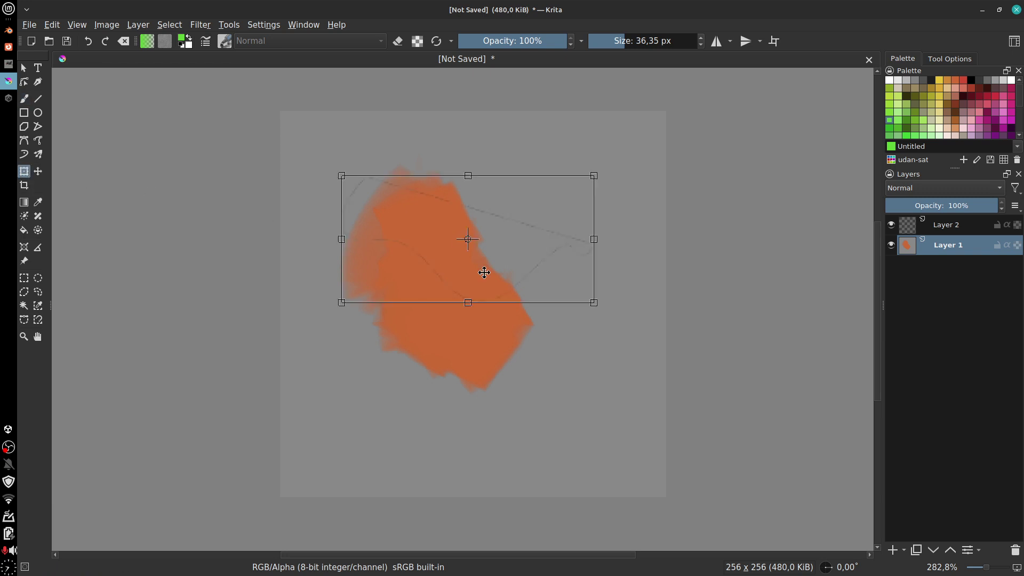
left_click_drag(595, 241, 643, 284)
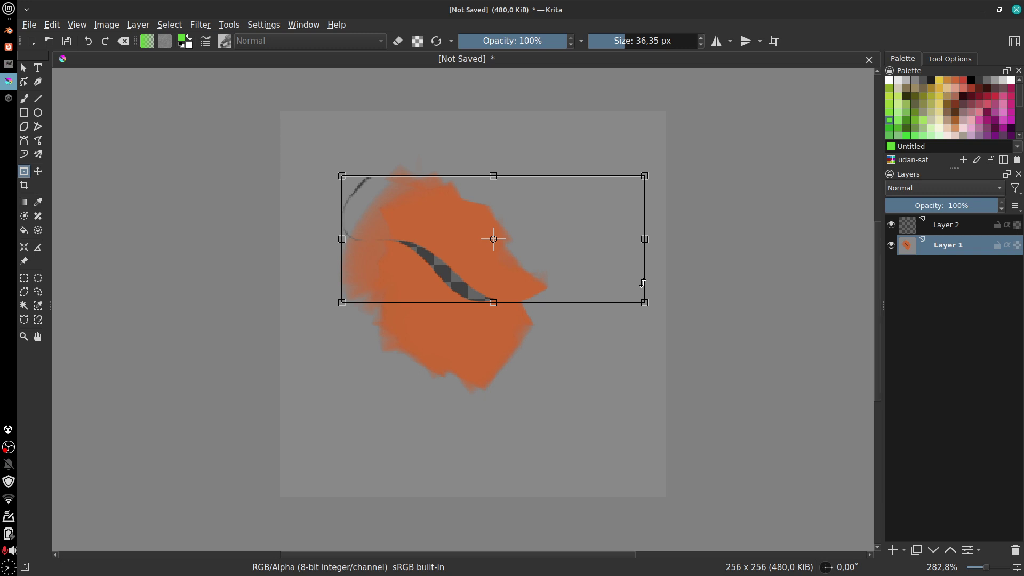
key("Return")
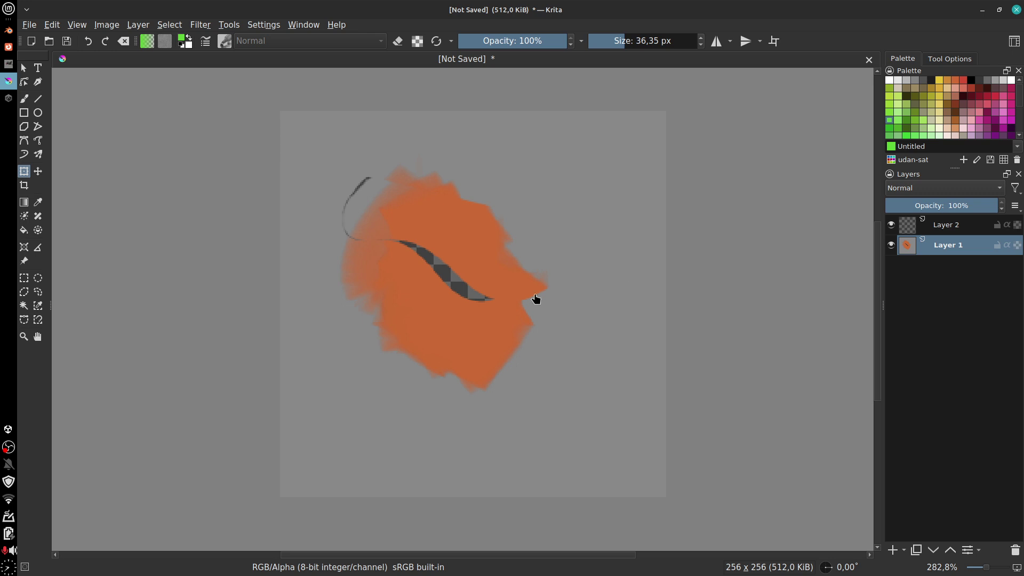
Step: Make a rectangular selection around the whole orange shape, and replace it with an elliptical selection over most of the shape
left_click(24, 278)
left_click_drag(310, 134, 614, 452)
left_click(38, 278)
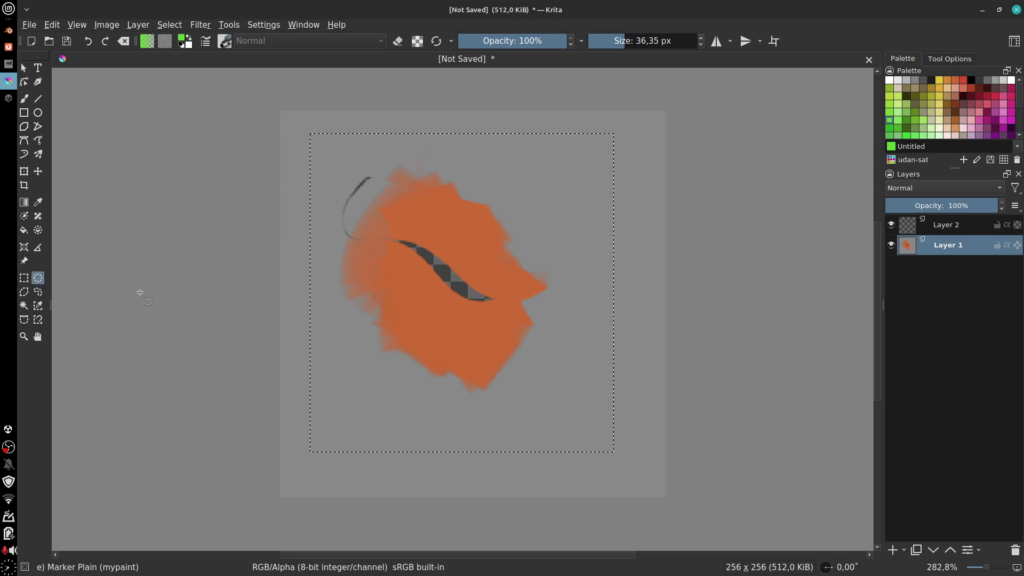
left_click_drag(362, 178, 611, 434)
Step: Draw a closed polygonal selection around the orange shape, and replace it with a curved freehand selection crossing the shape's lower part
left_click(24, 292)
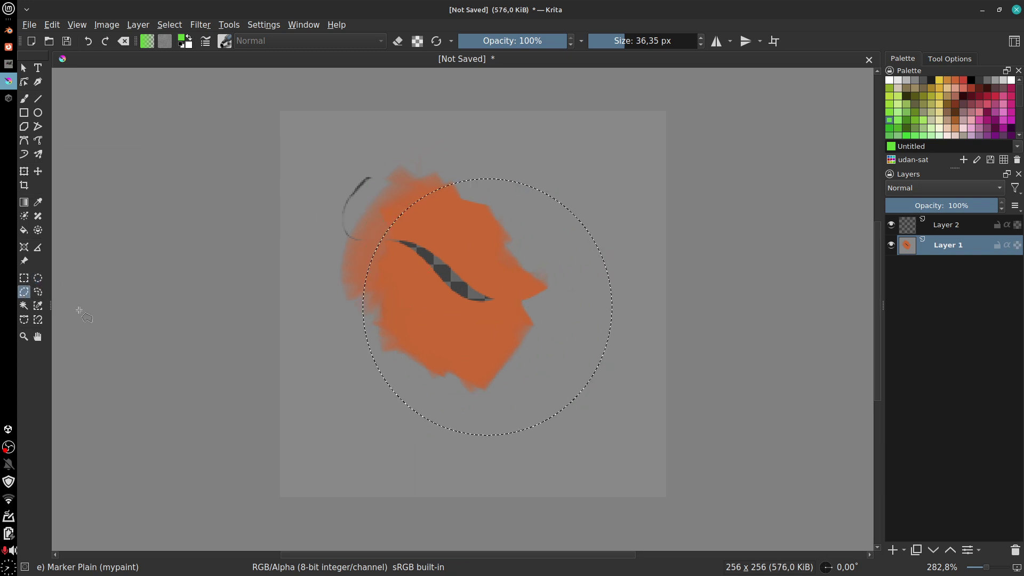
left_click(491, 150)
left_click(511, 177)
left_click(592, 351)
left_click(451, 435)
left_click(328, 444)
left_click(293, 273)
left_click(368, 177)
left_click(491, 151)
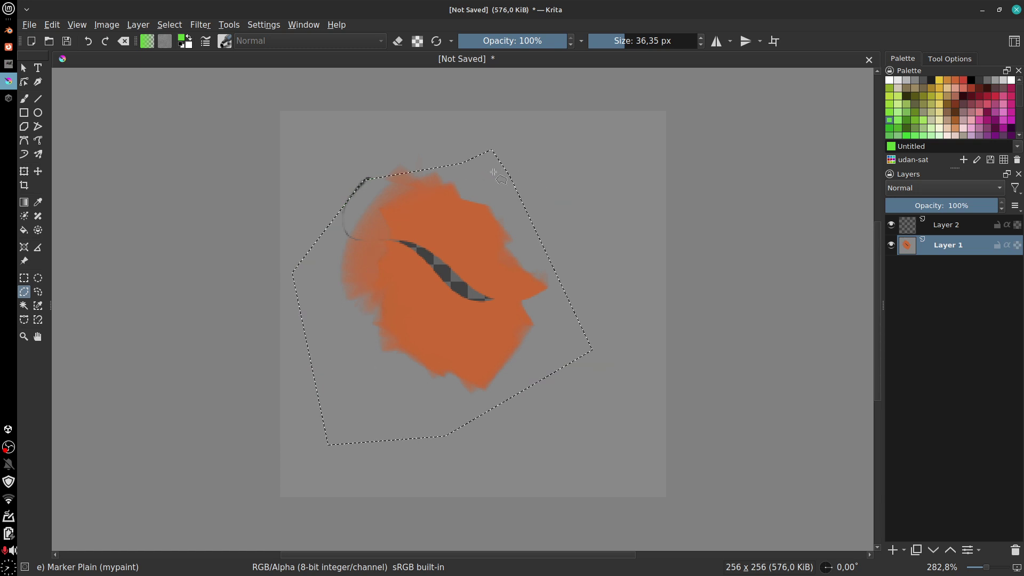
left_click(39, 293)
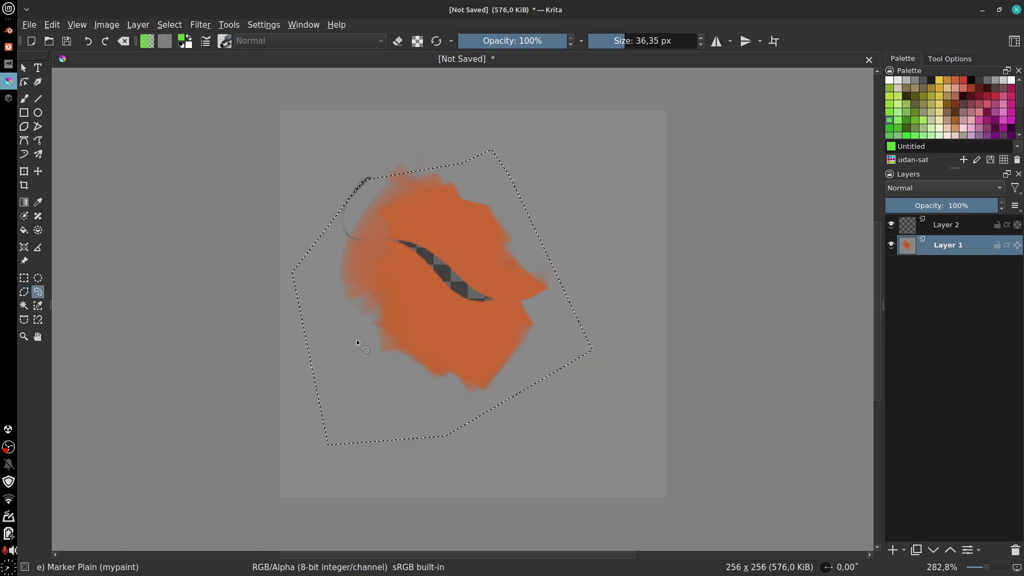
mouse_move(356, 340)
left_mouse_down()
mouse_move(510, 258)
mouse_move(625, 404)
mouse_move(419, 350)
mouse_move(348, 349)
left_mouse_up()
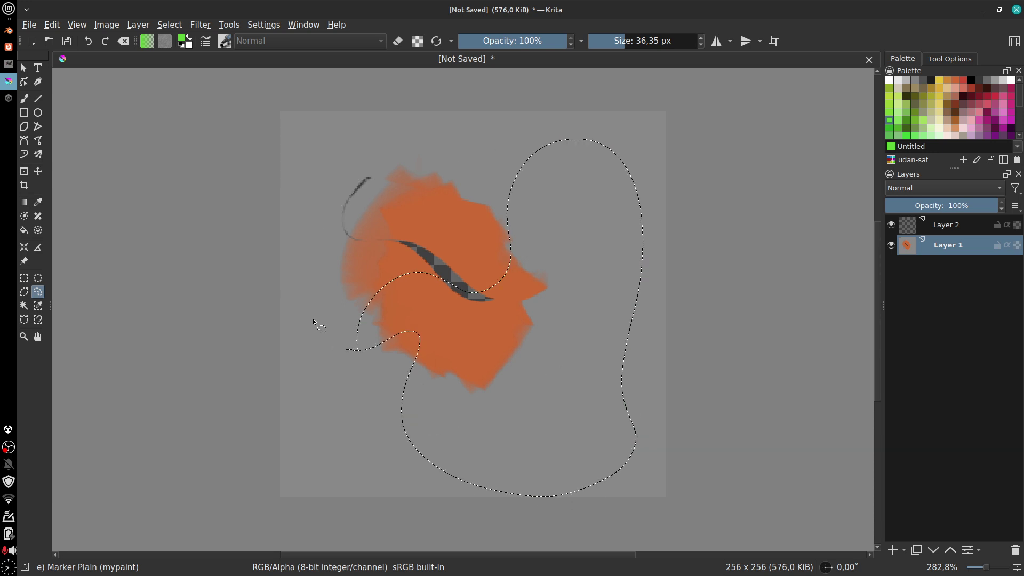
Step: Select the contiguous grey background around the orange shape and examine how closely the selection follows the shape's soft upper edge
left_click(24, 306)
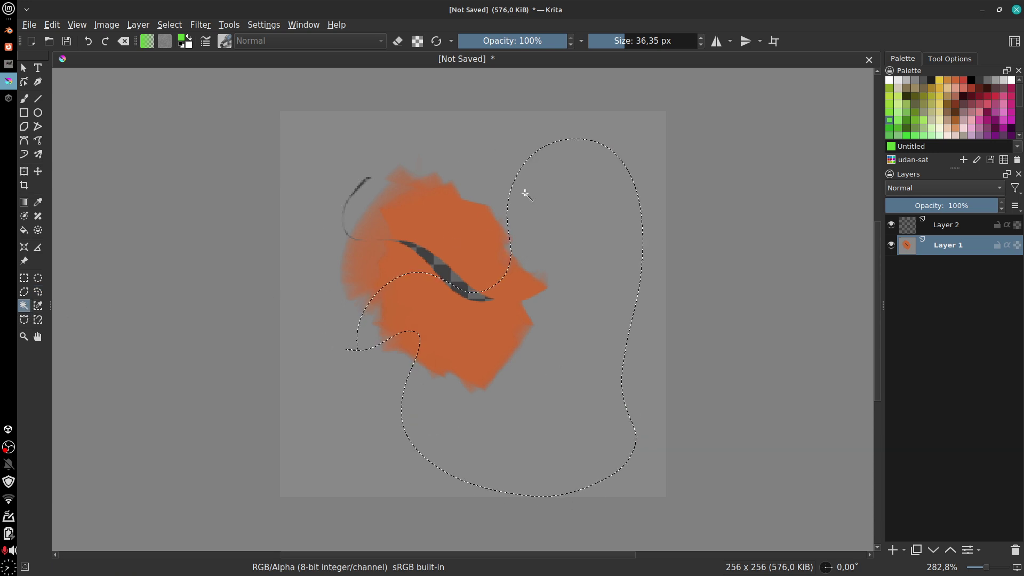
left_click(415, 155)
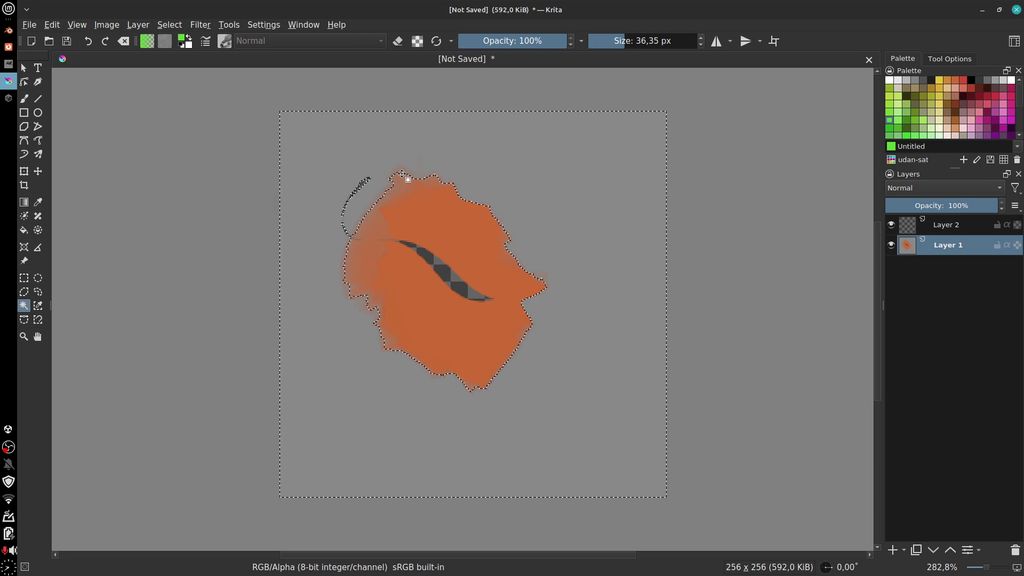
key("plus")
key("plus")
left_click_drag(469, 199, 551, 306)
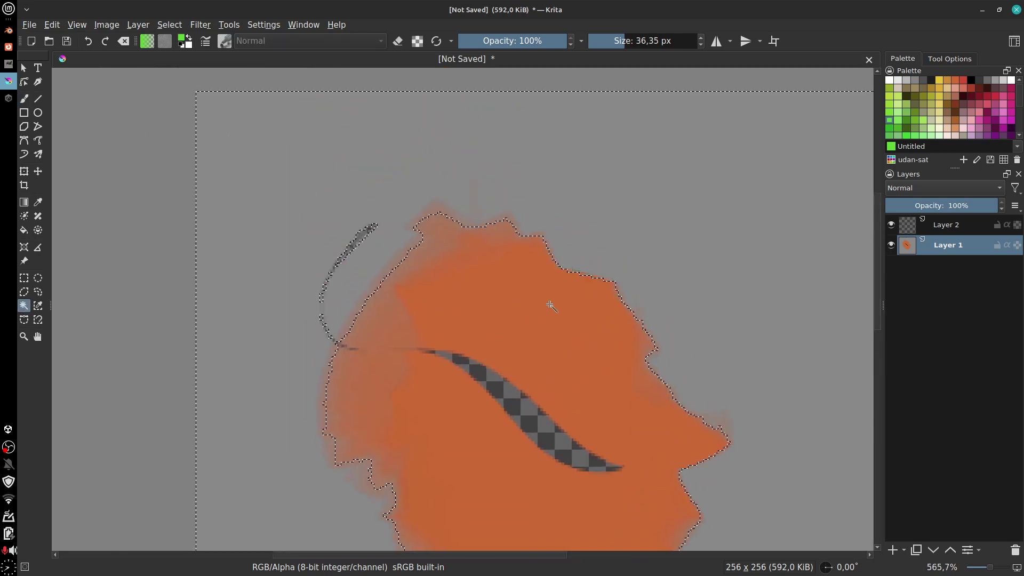
key("plus")
key("plus")
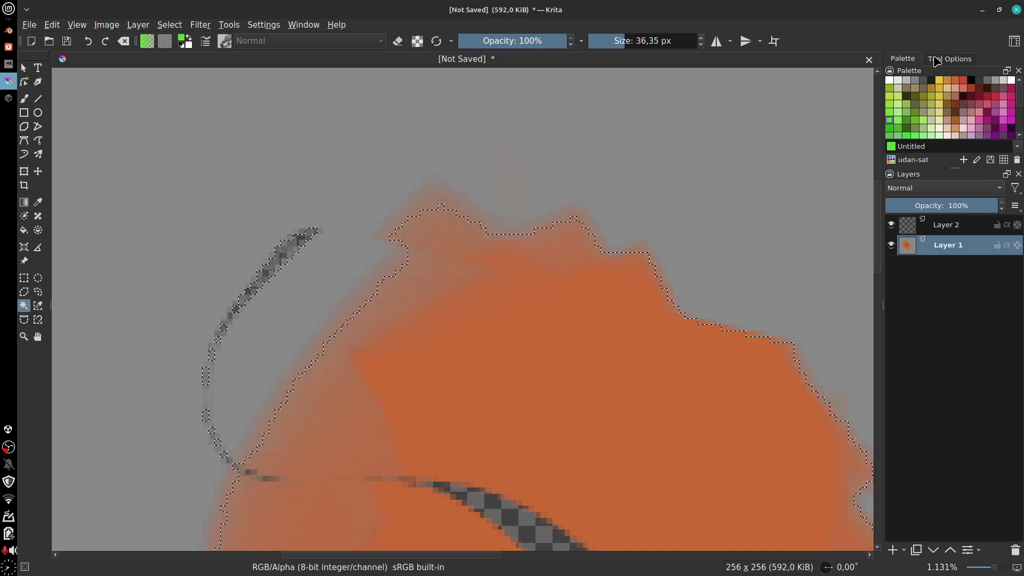
Step: Set the contiguous selection threshold to 1 and reselect the grey background above the orange shape
left_click(937, 60)
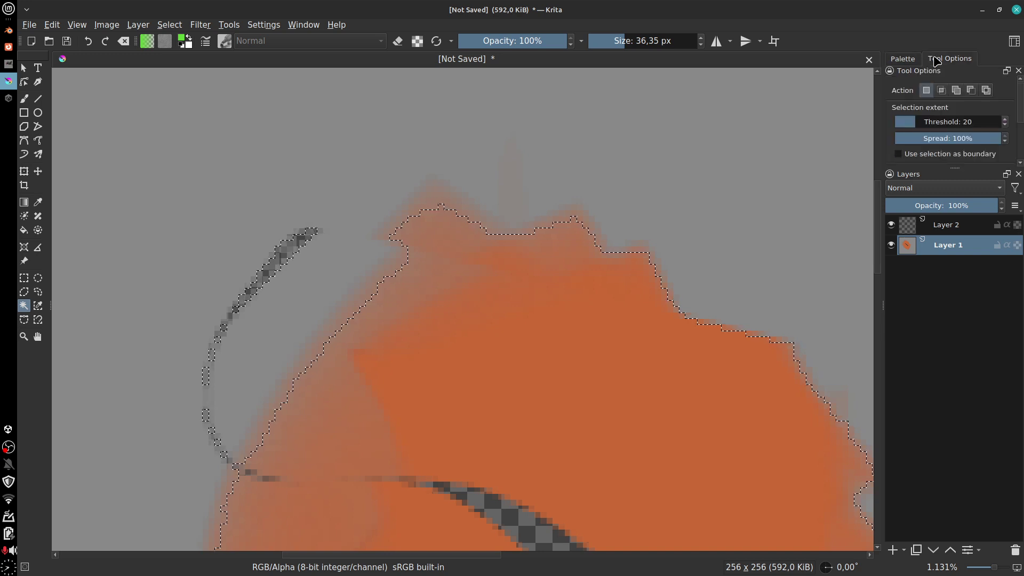
double_click(925, 122)
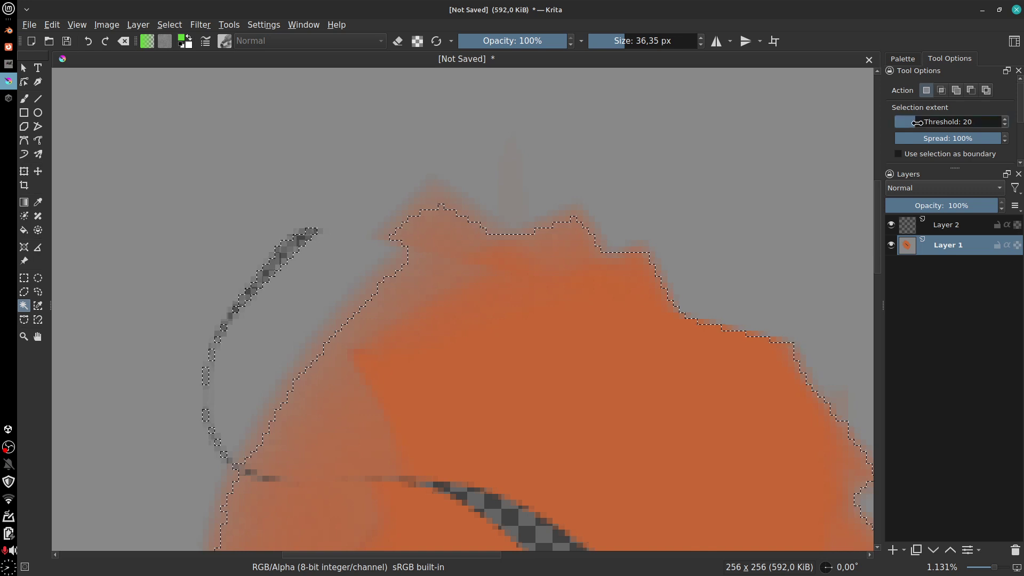
type("1")
left_click(629, 108)
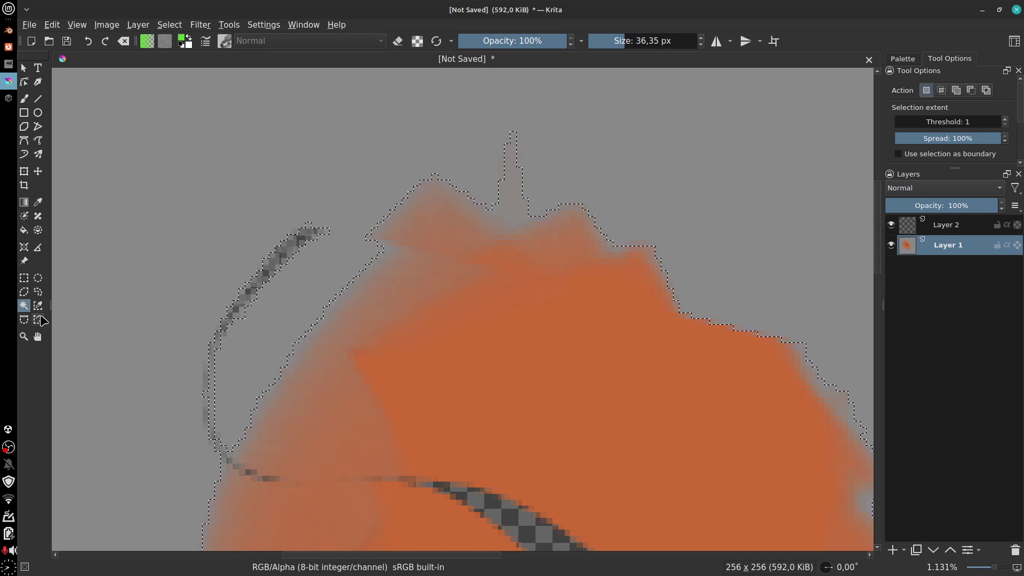
Step: Select the pixels similar in colour to the grey background around the orange shape with the Similar Color Selection tool
left_click(41, 306)
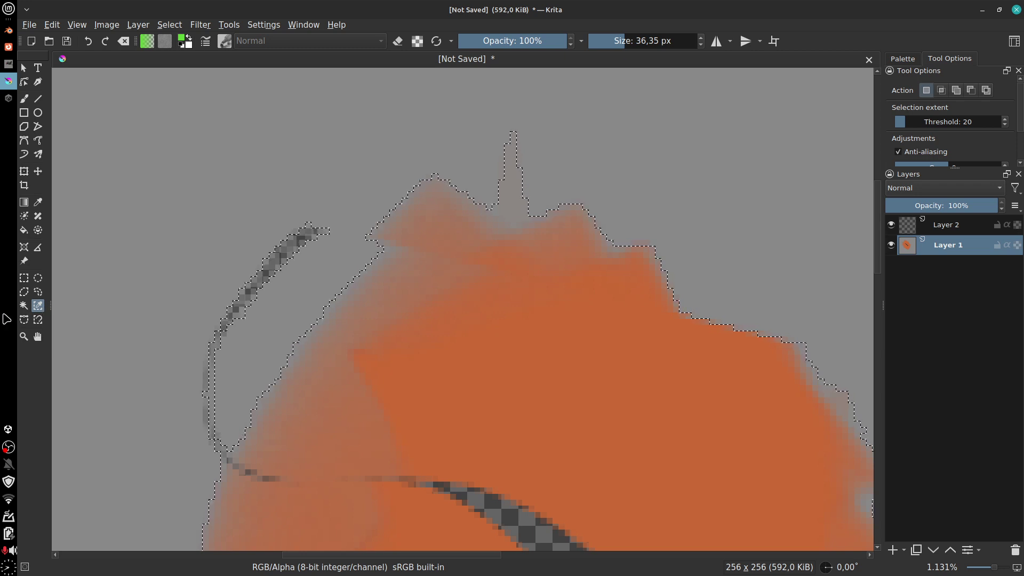
left_click(27, 309)
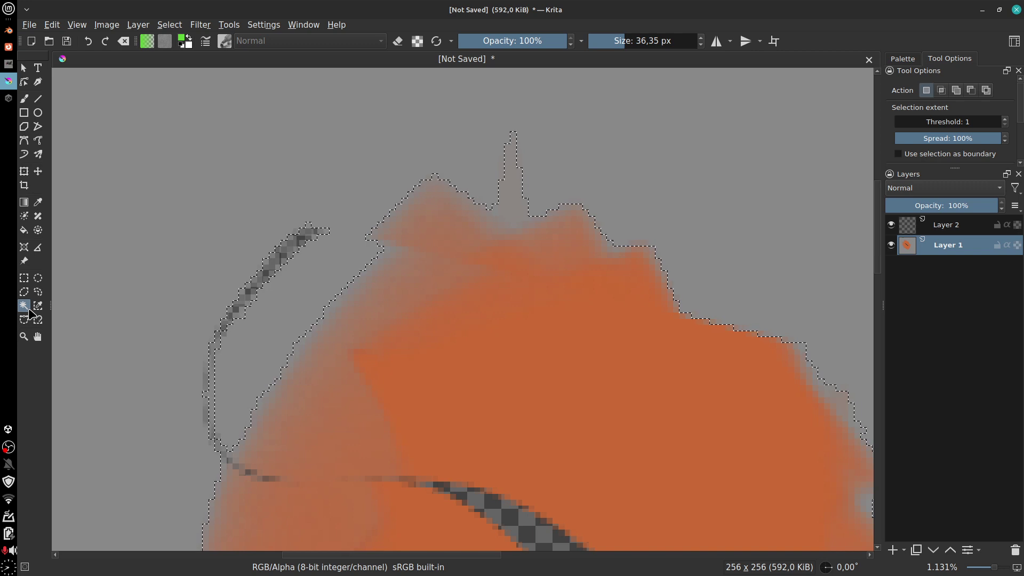
left_click(38, 306)
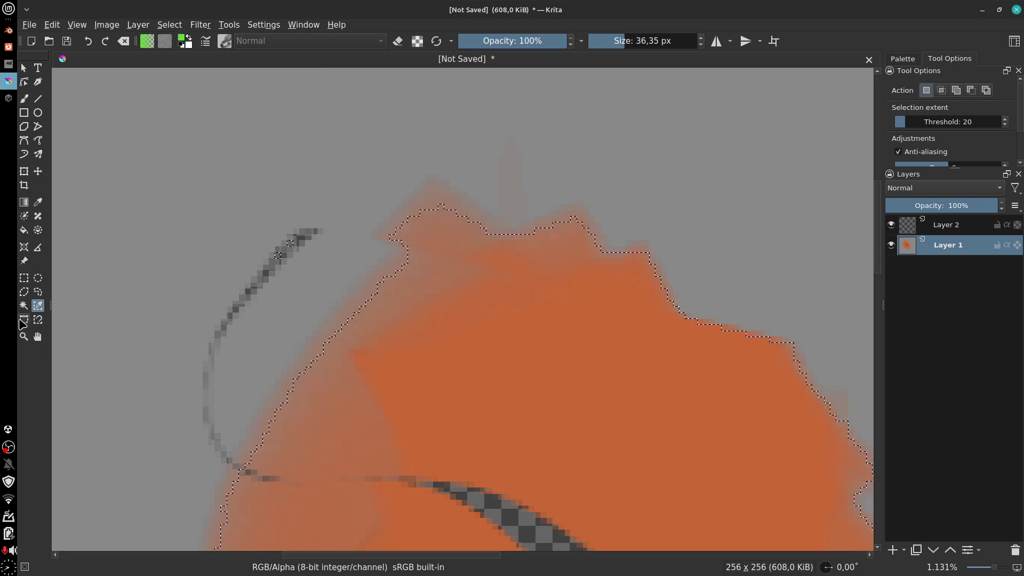
Step: Draw a closed Bezier curve selection around the orange shape's upper-left part and the top of the dark stroke
left_click(24, 319)
left_click(213, 170)
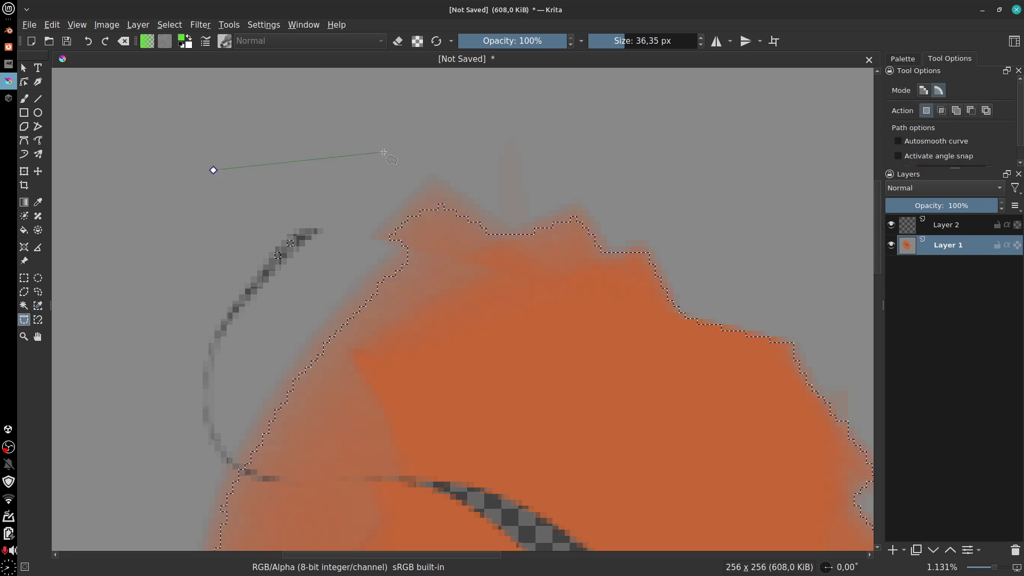
mouse_move(483, 139)
left_mouse_down()
mouse_move(508, 171)
mouse_move(576, 190)
mouse_move(624, 219)
left_mouse_up()
left_click_drag(211, 407, 209, 401)
left_click(213, 170)
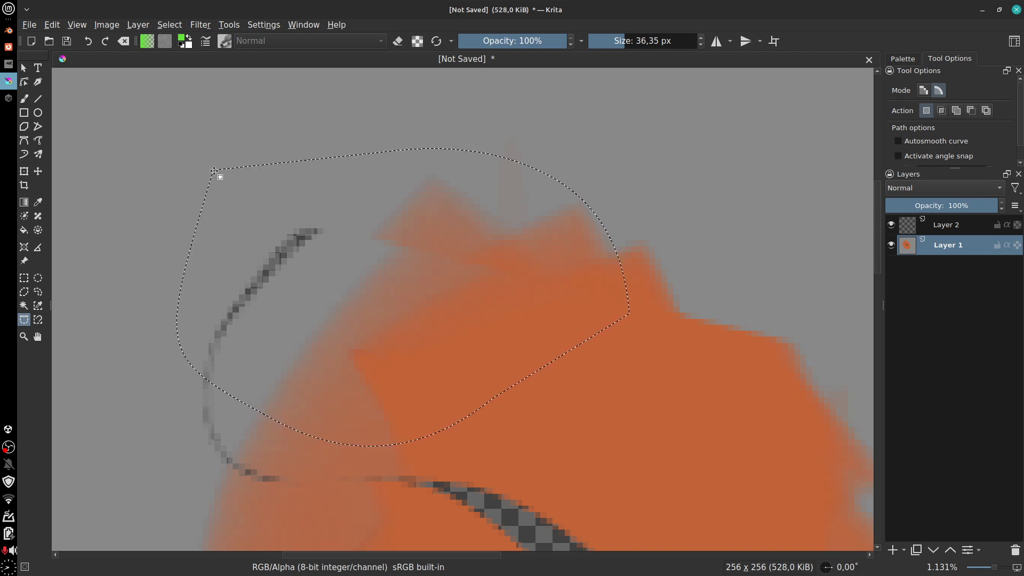
Step: Trace a magnetic selection along the orange shape's upper edge and close it
left_click(37, 320)
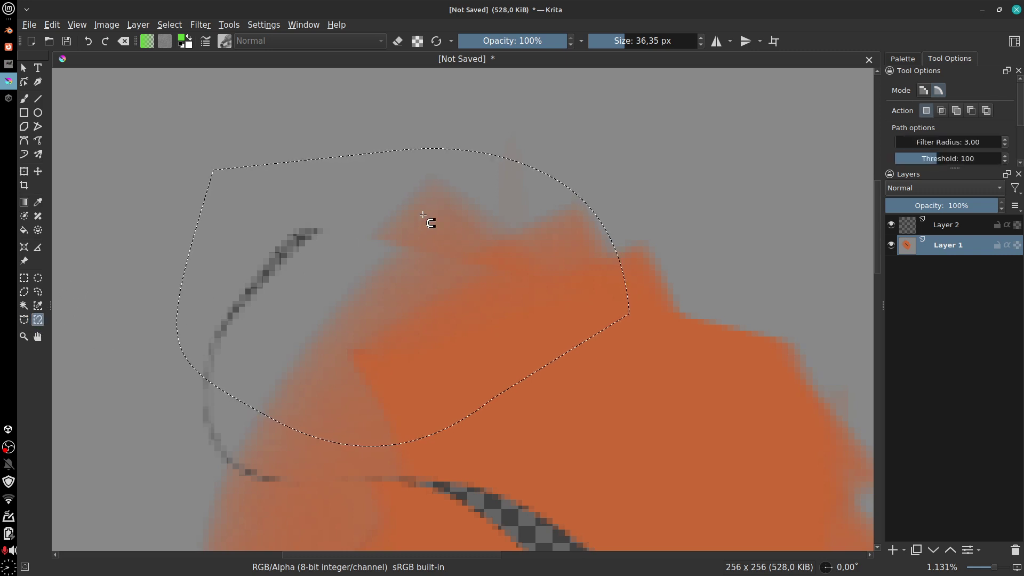
left_click(671, 256)
left_click(676, 304)
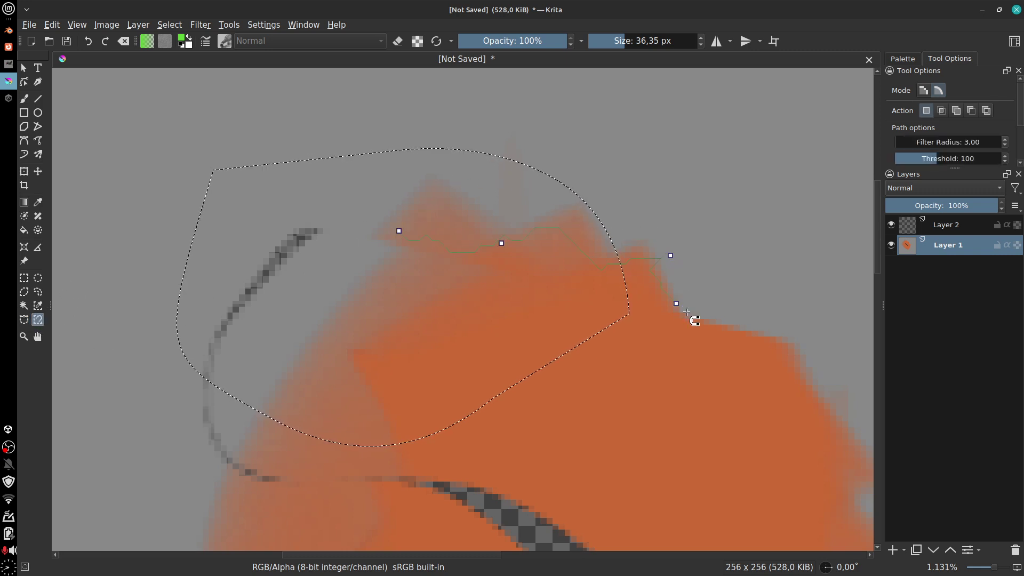
left_click(742, 340)
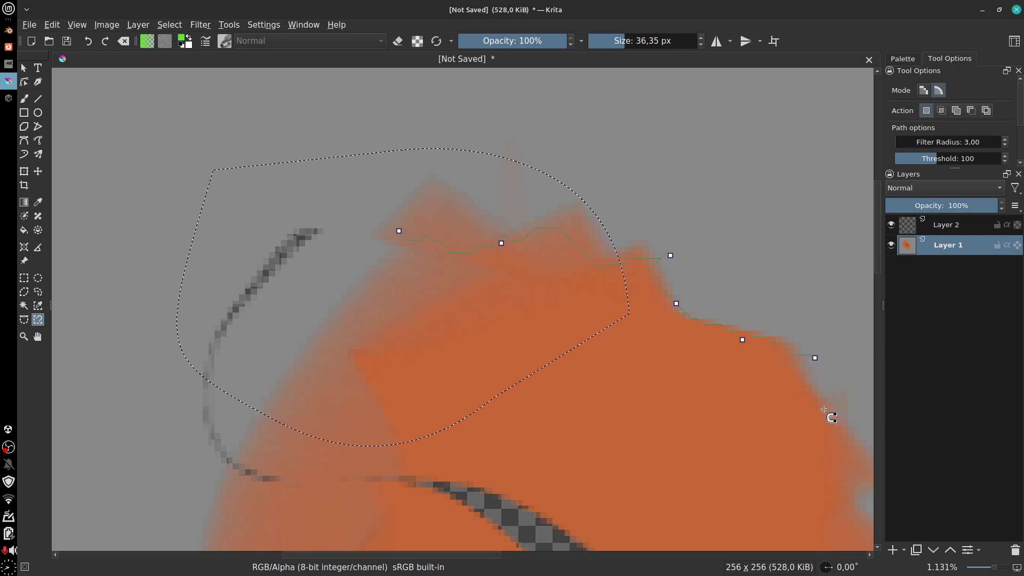
key("Return")
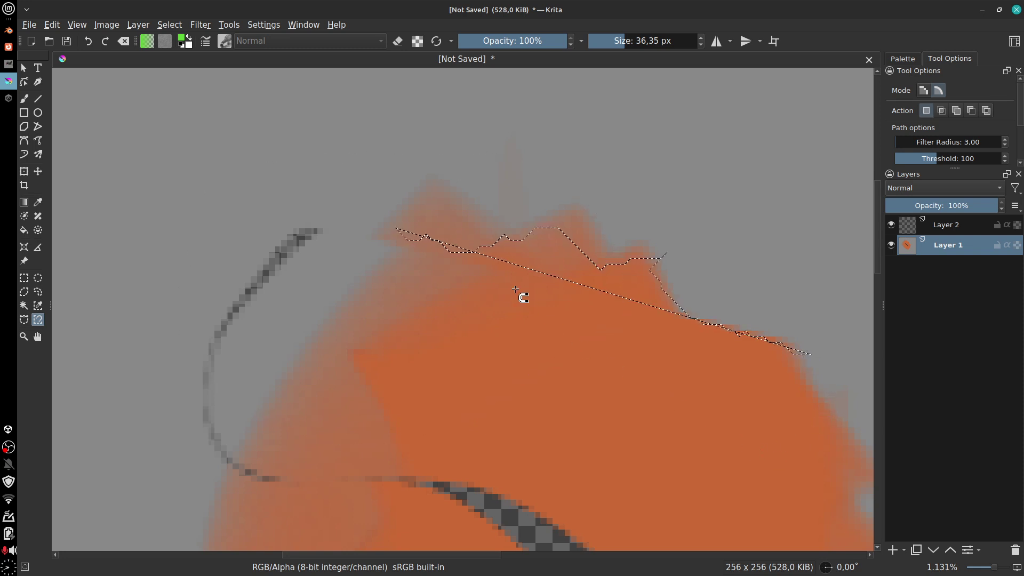
Step: Undo the last four selection changes
key("ctrl+z")
key("ctrl+z")
key("ctrl+z")
key("ctrl+z")
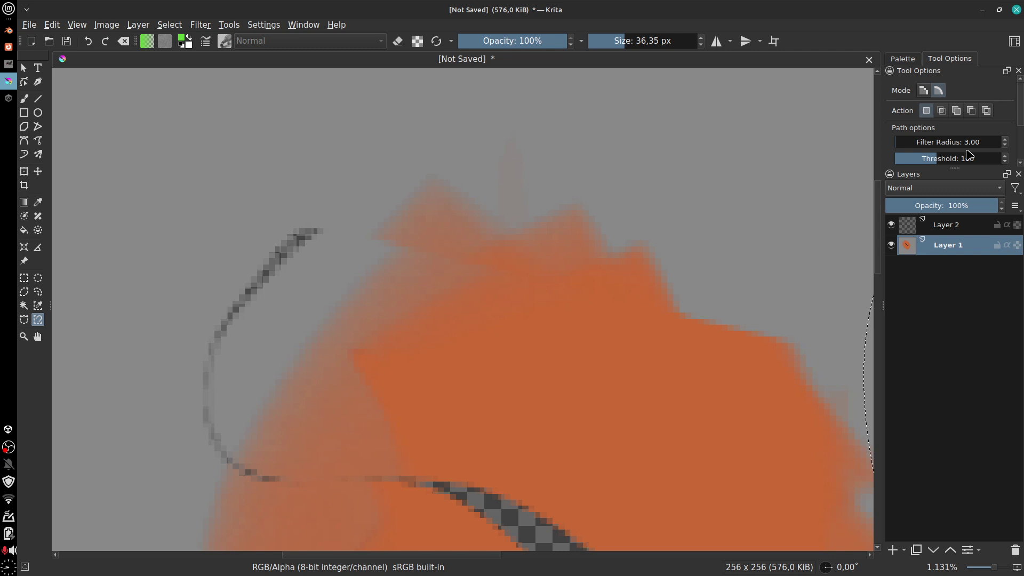
Step: Switch the selection mode to Pixel Selection and back to Vector Selection
left_click(924, 93)
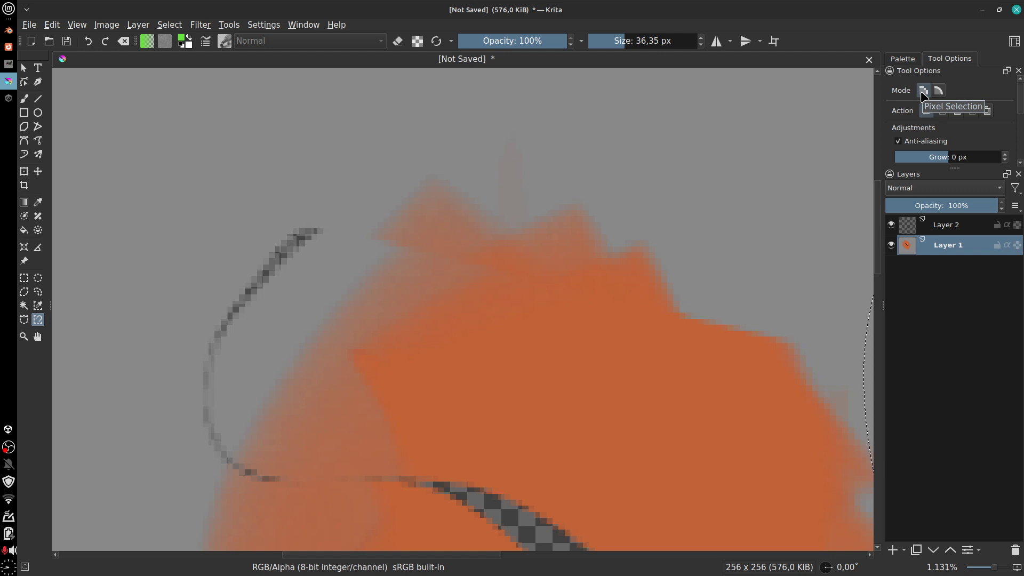
left_click(940, 92)
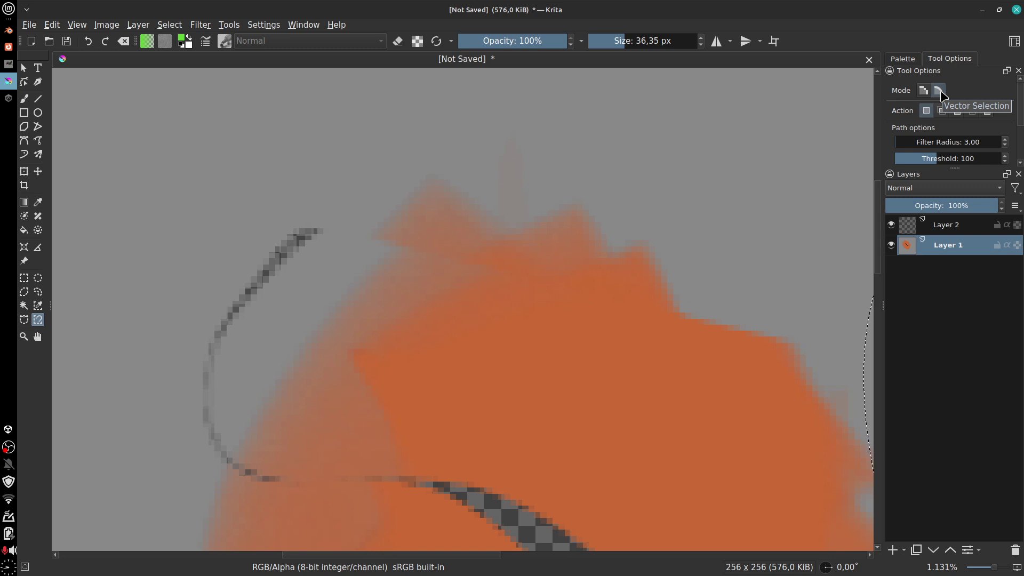
Step: With the Replace action, draw a freehand selection over the orange shape's upper-left edge, and replace it with one over its upper middle
left_click(38, 278)
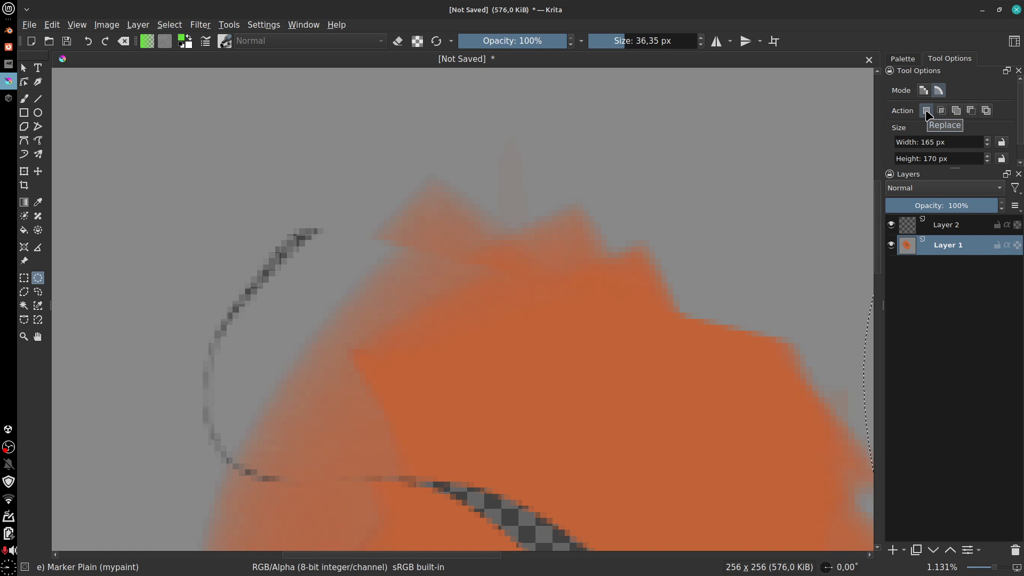
left_click(37, 291)
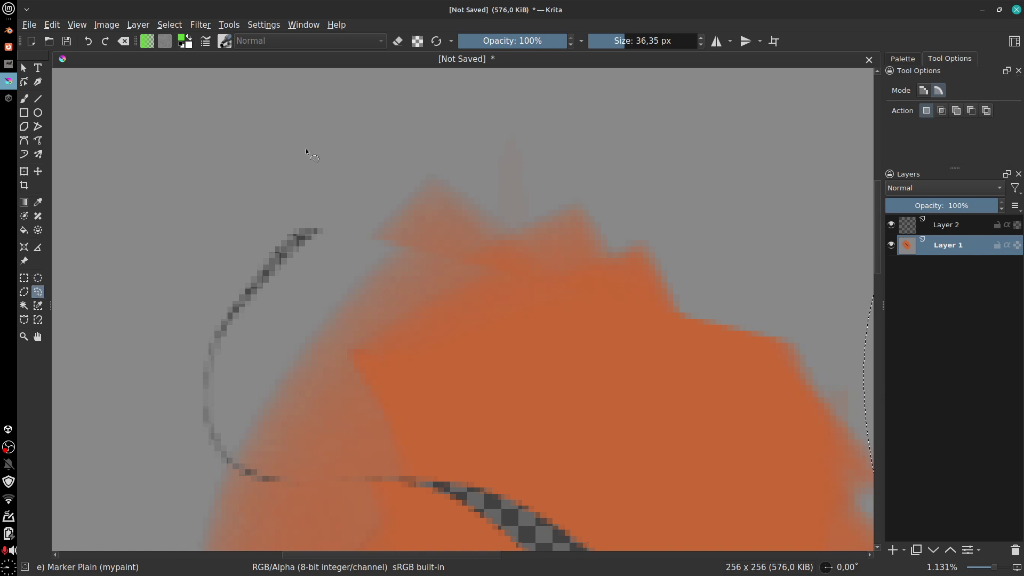
mouse_move(307, 153)
left_mouse_down()
mouse_move(304, 343)
mouse_move(320, 149)
mouse_move(303, 154)
left_mouse_up()
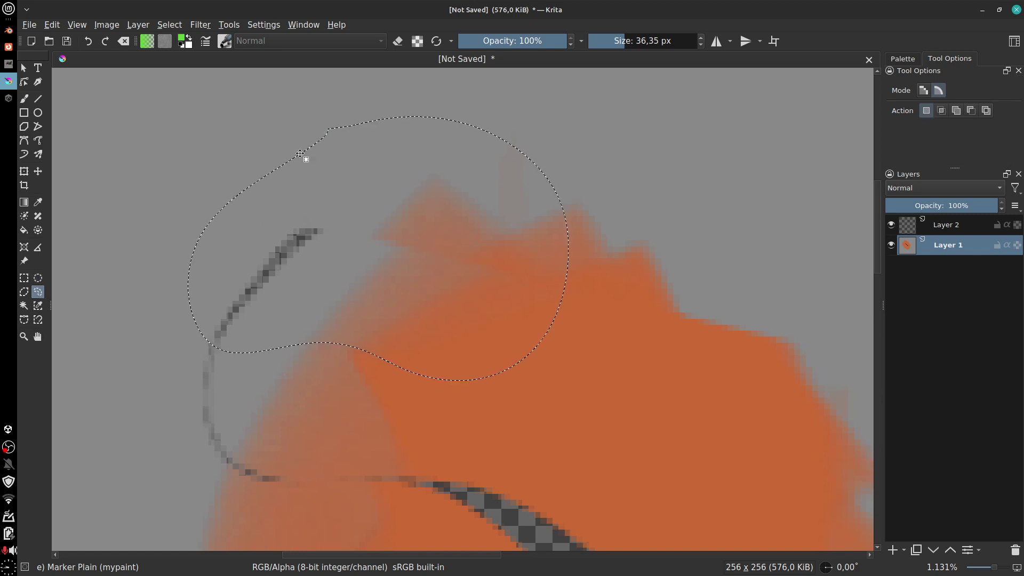
mouse_move(662, 167)
left_mouse_down()
mouse_move(732, 354)
mouse_move(648, 161)
left_mouse_up()
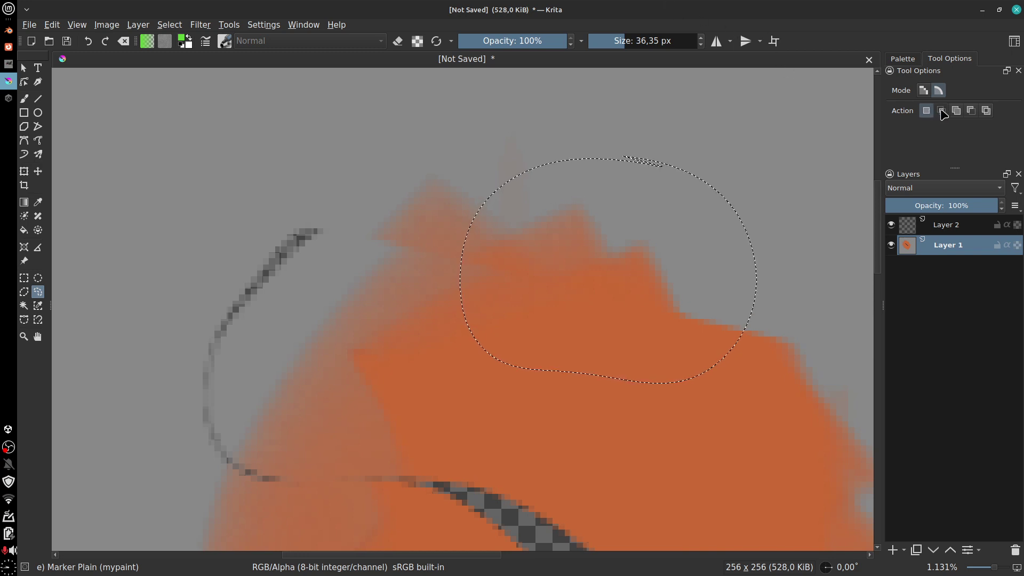
Step: Intersect the selection with a second freehand area overlapping its left half
left_click(942, 110)
mouse_move(364, 134)
left_mouse_down()
mouse_move(552, 185)
mouse_move(531, 421)
left_mouse_up()
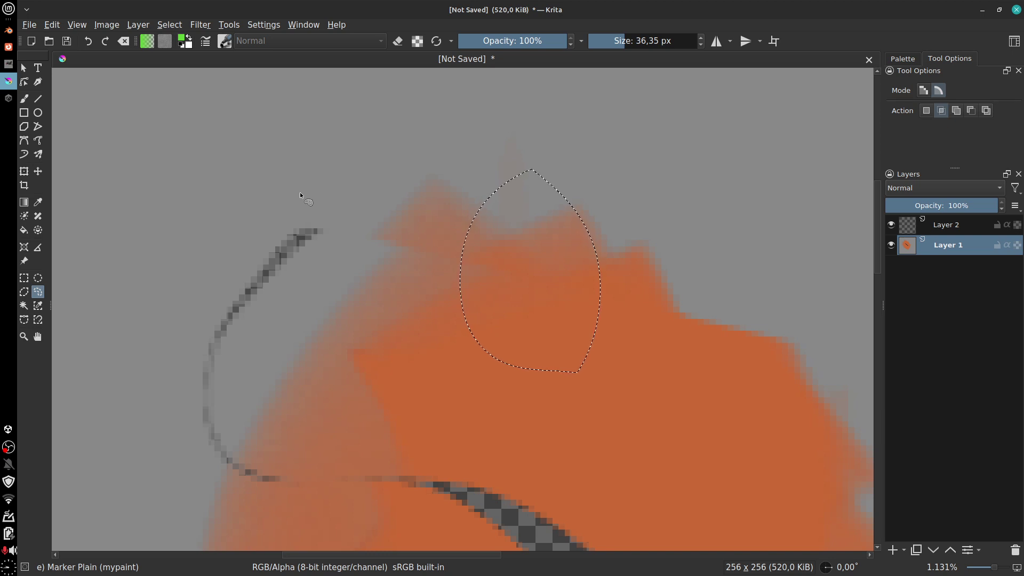
Step: Extend the existing Bezier selection with additional rounded areas on its right side in union mode
left_click(955, 114)
mouse_move(597, 250)
left_mouse_down()
mouse_move(685, 201)
mouse_move(710, 307)
mouse_move(600, 314)
left_mouse_up()
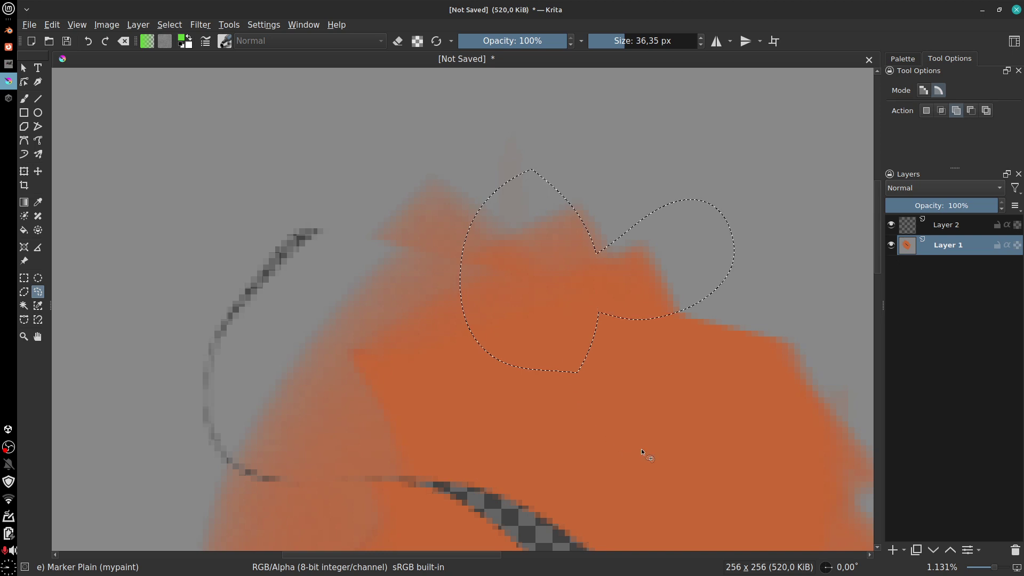
mouse_move(686, 304)
left_mouse_down()
mouse_move(680, 276)
mouse_move(748, 267)
mouse_move(754, 132)
mouse_move(743, 302)
left_mouse_up()
Step: Subtract a curved area from the upper part of the selection, and combine a tall oval across its middle using Symmetric Difference
key("s")
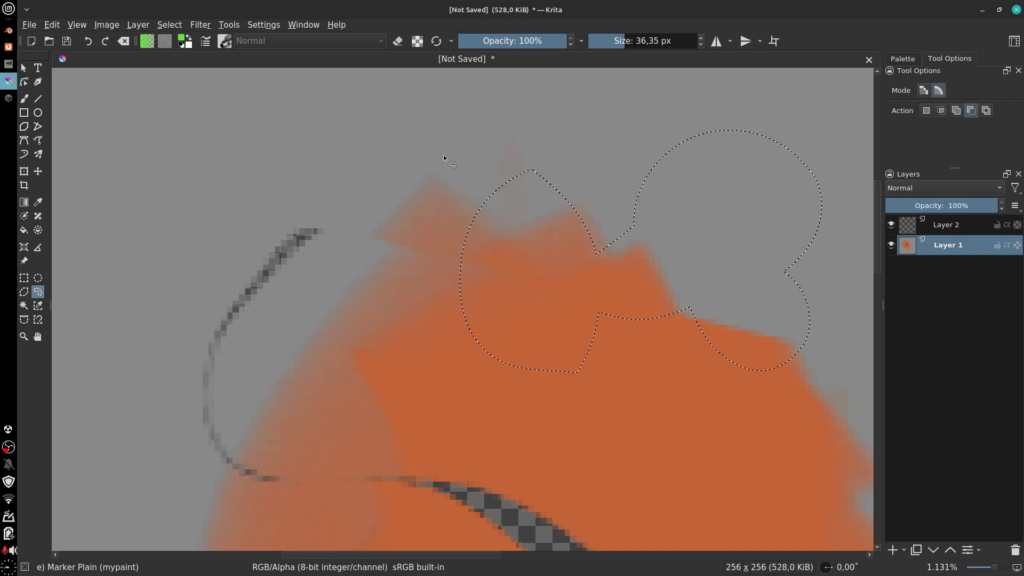
mouse_move(444, 158)
left_mouse_down()
mouse_move(640, 243)
mouse_move(590, 75)
mouse_move(398, 189)
left_mouse_up()
left_click(986, 111)
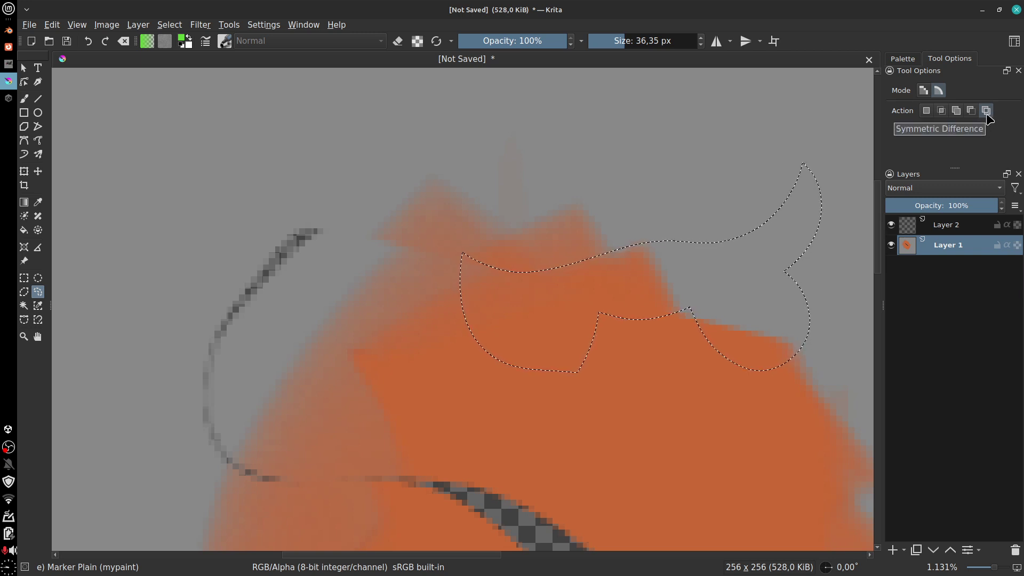
mouse_move(617, 231)
left_mouse_down()
mouse_move(684, 348)
mouse_move(619, 198)
left_mouse_up()
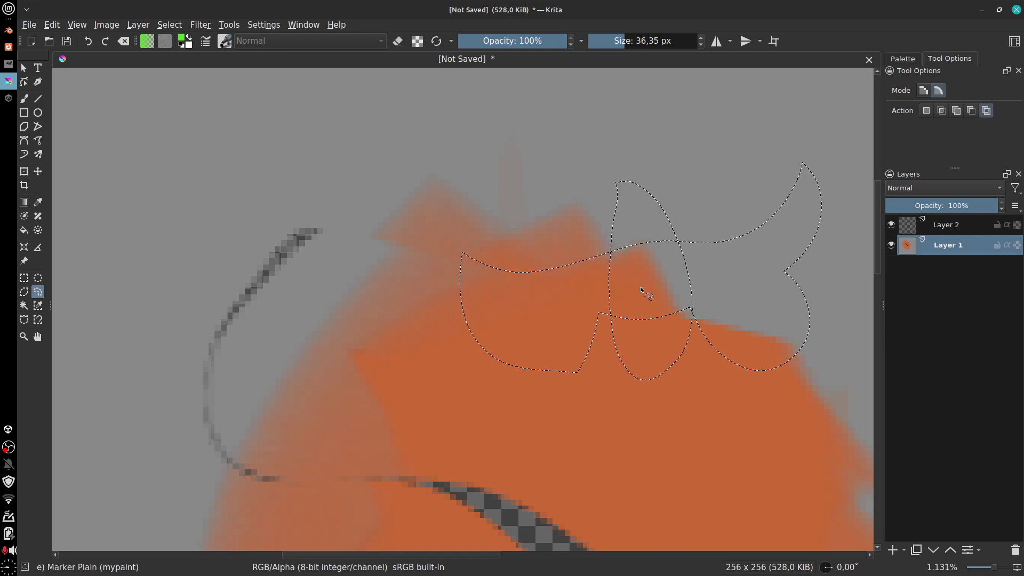
Step: Paint green across the selected areas of Layer 1 with the Freehand Brush and undo the stroke
left_click(24, 99)
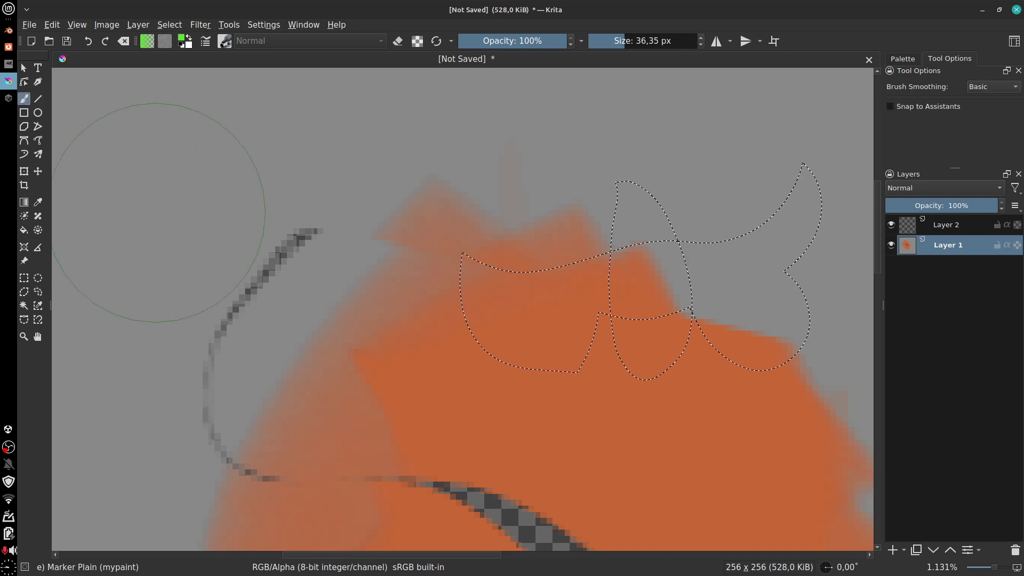
mouse_move(597, 234)
left_mouse_down()
mouse_move(629, 256)
mouse_move(709, 266)
mouse_move(469, 337)
left_mouse_up()
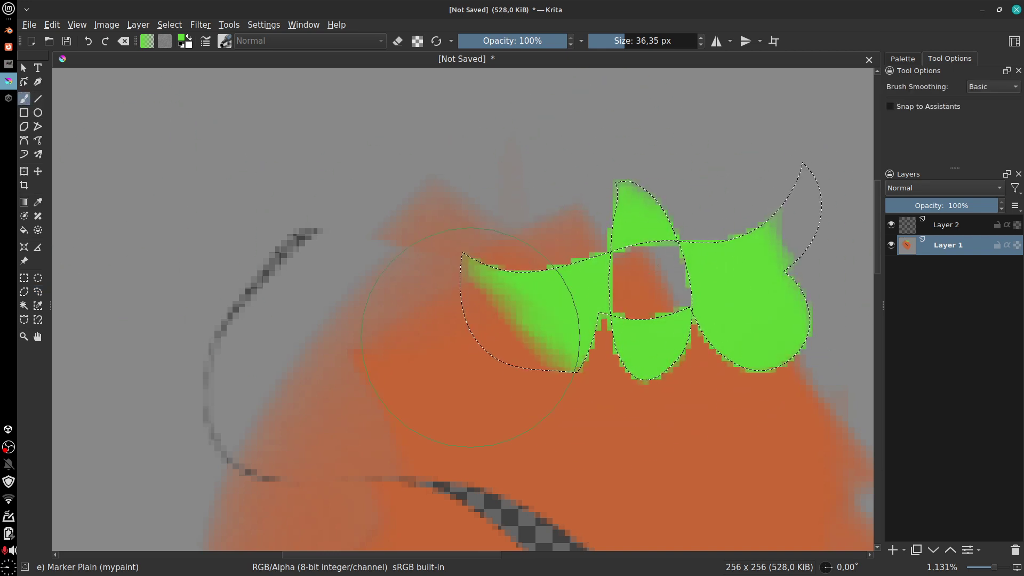
key("ctrl+z")
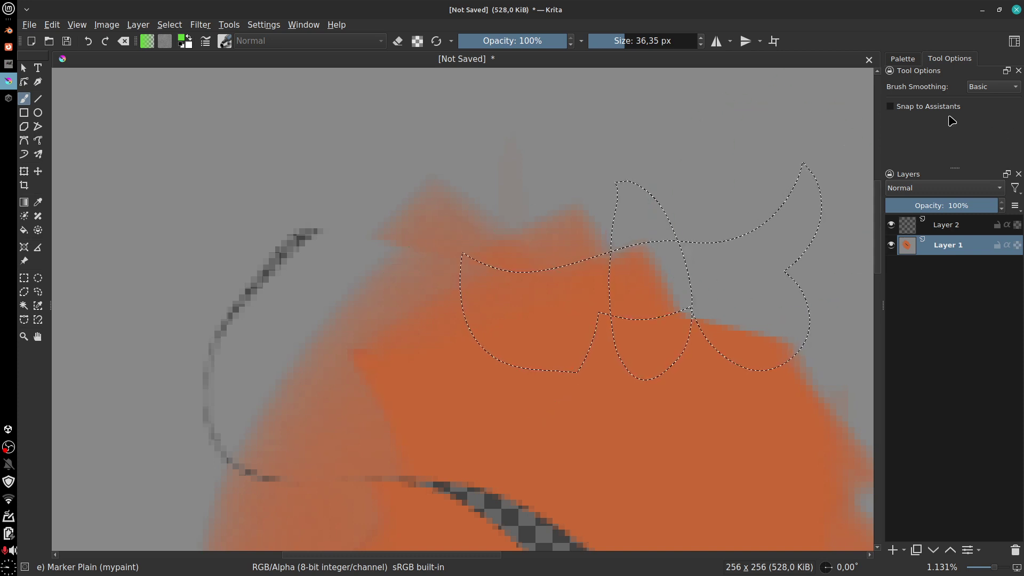
Step: Review the available selection commands, and check the tool topics on the course page in Firefox before returning to Krita
left_click(169, 25)
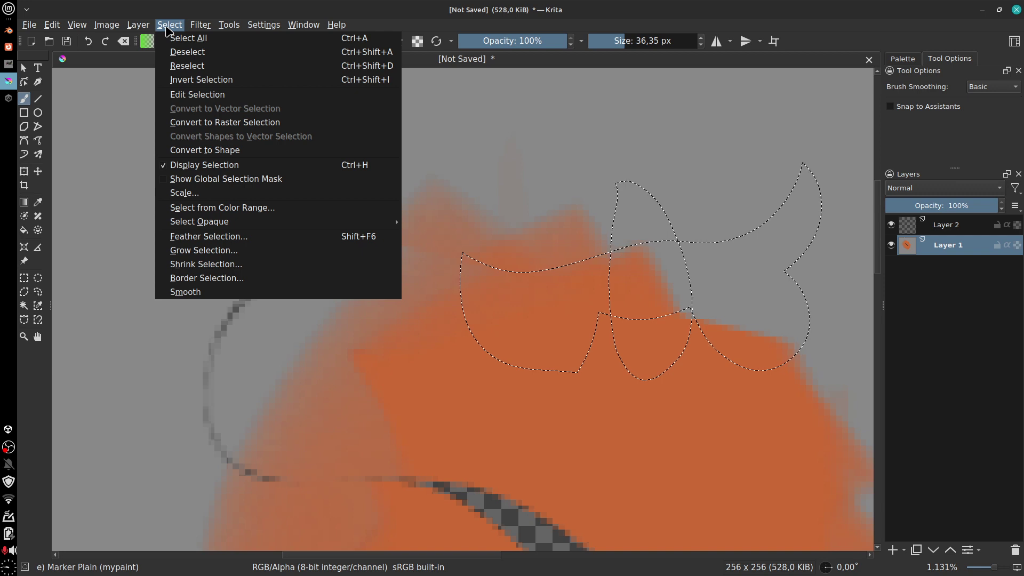
left_click(522, 157)
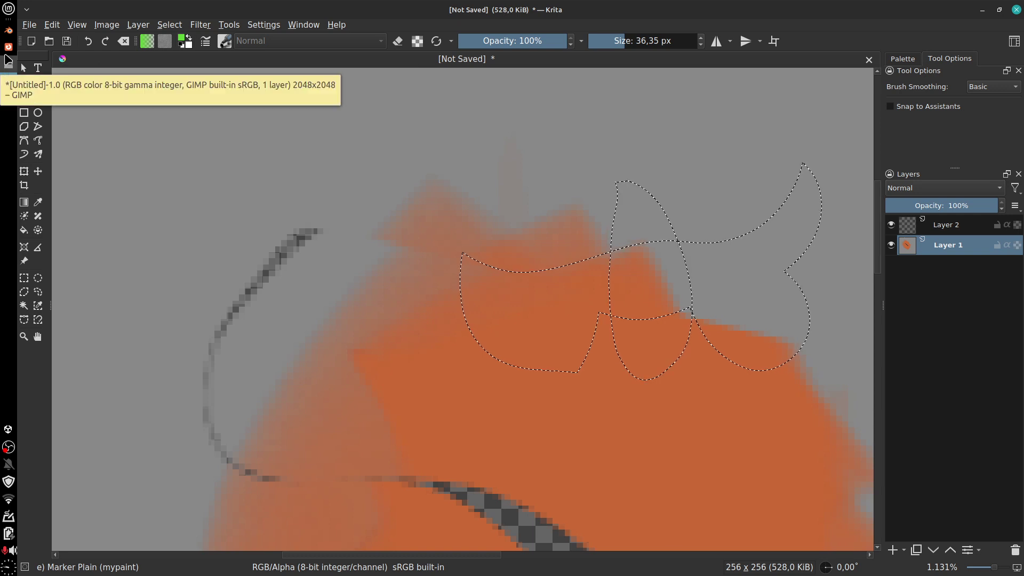
left_click(8, 47)
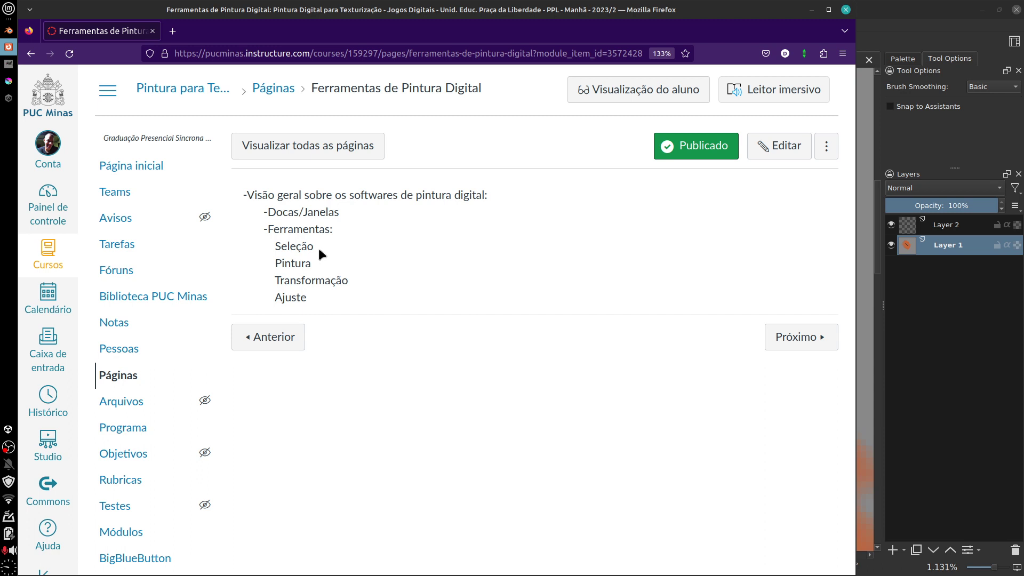
left_click(7, 98)
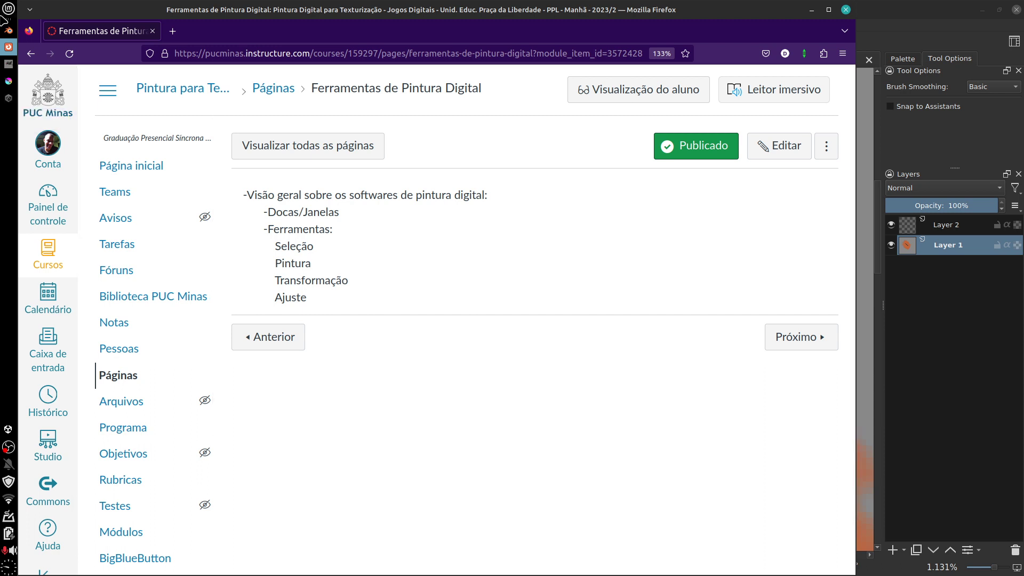
left_click(8, 86)
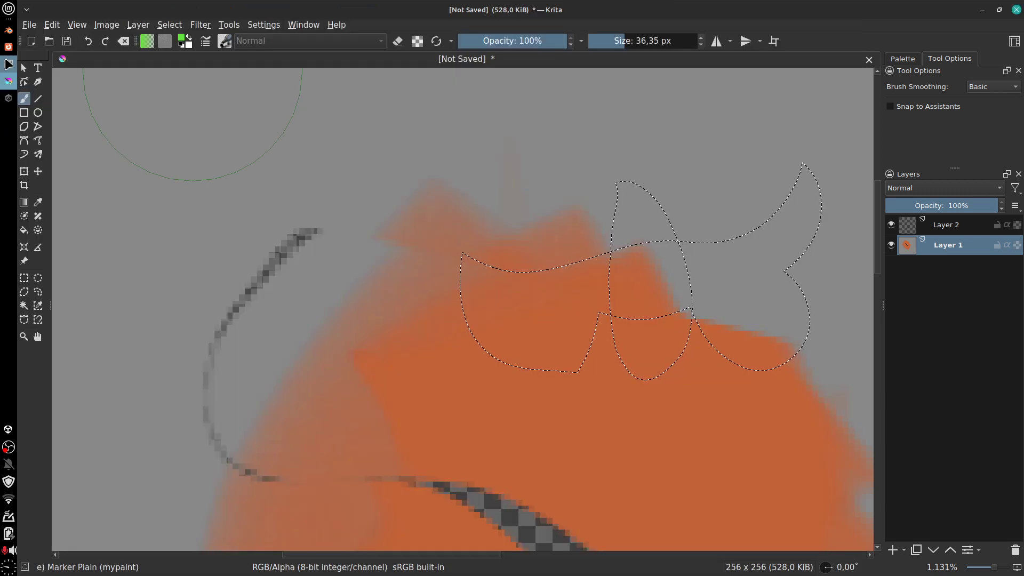
Step: Switch to GIMP and activate the Paintbrush, MyPaint Brush and Pencil tools in turn to compare their options
left_click(8, 64)
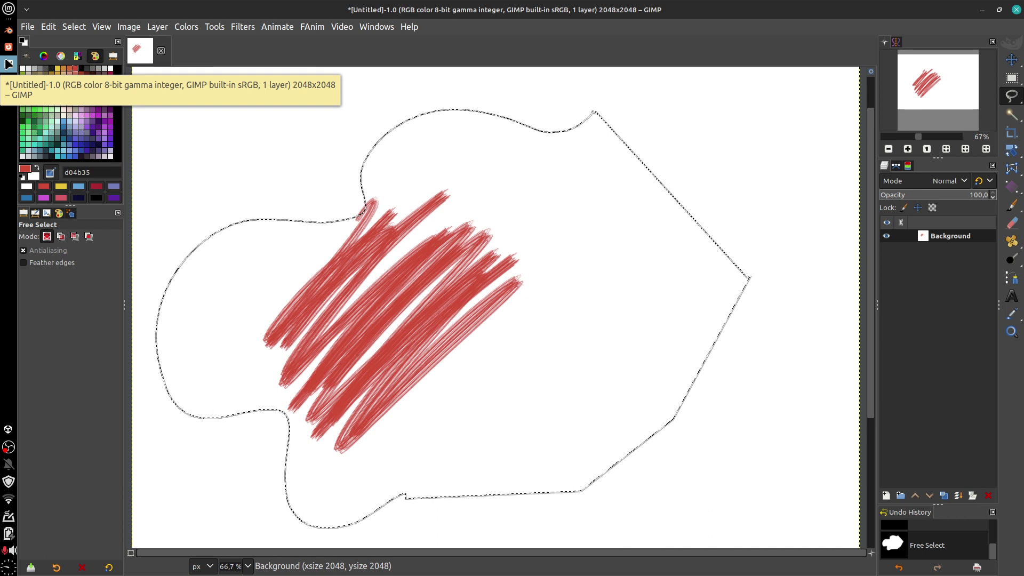
mouse_move(1018, 213)
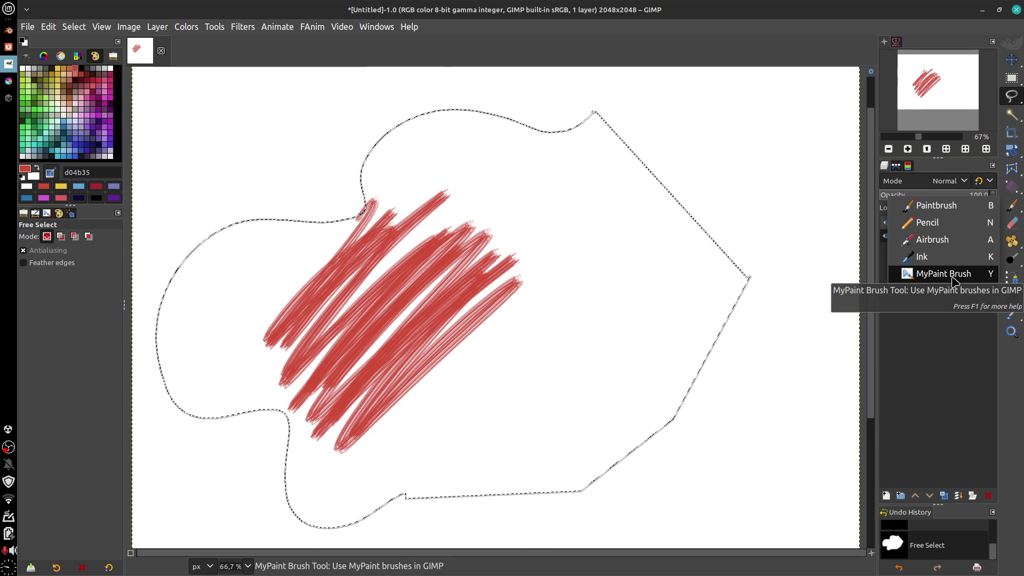
left_click(936, 206)
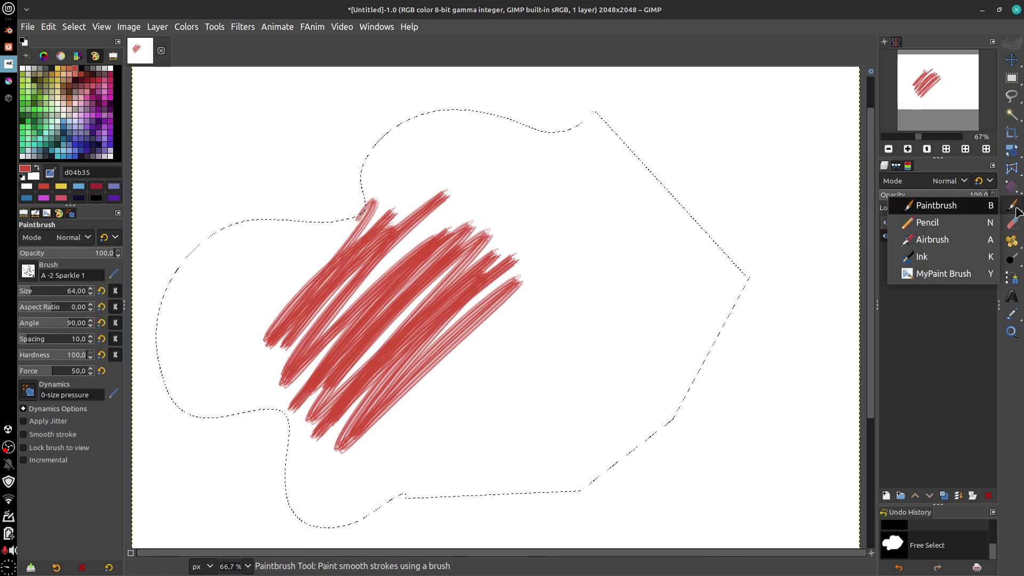
left_click(950, 273)
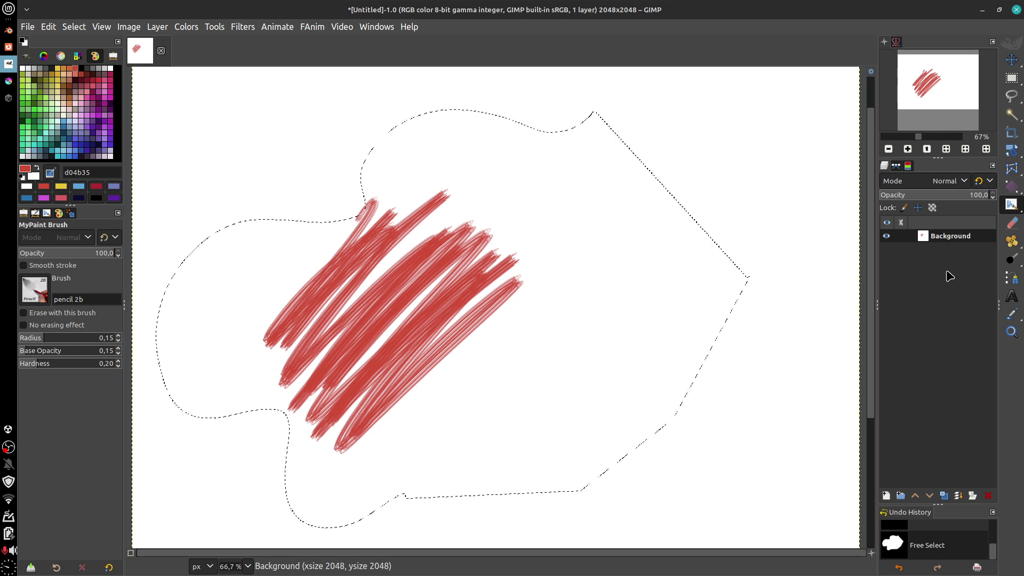
mouse_move(1011, 204)
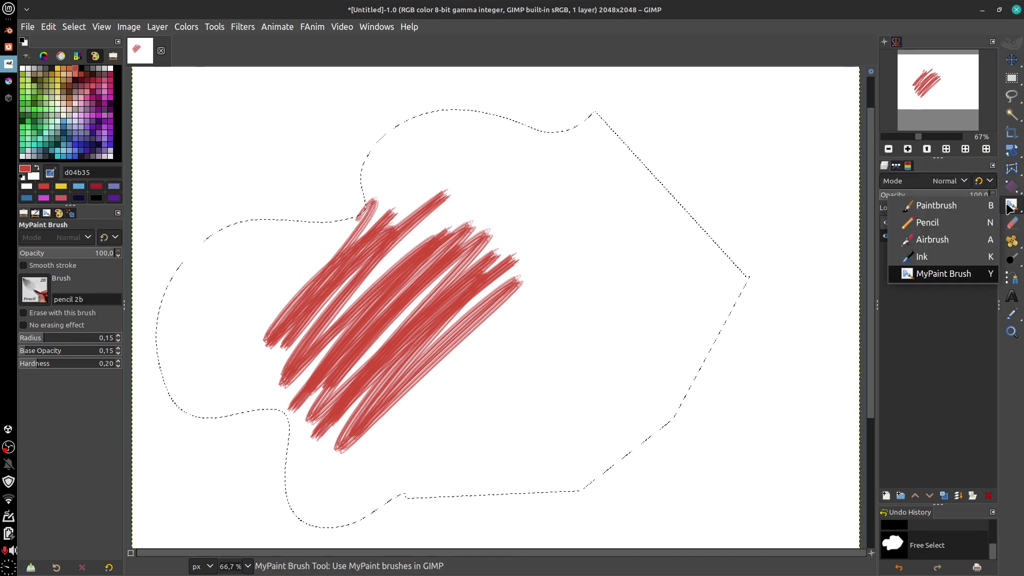
left_click(953, 228)
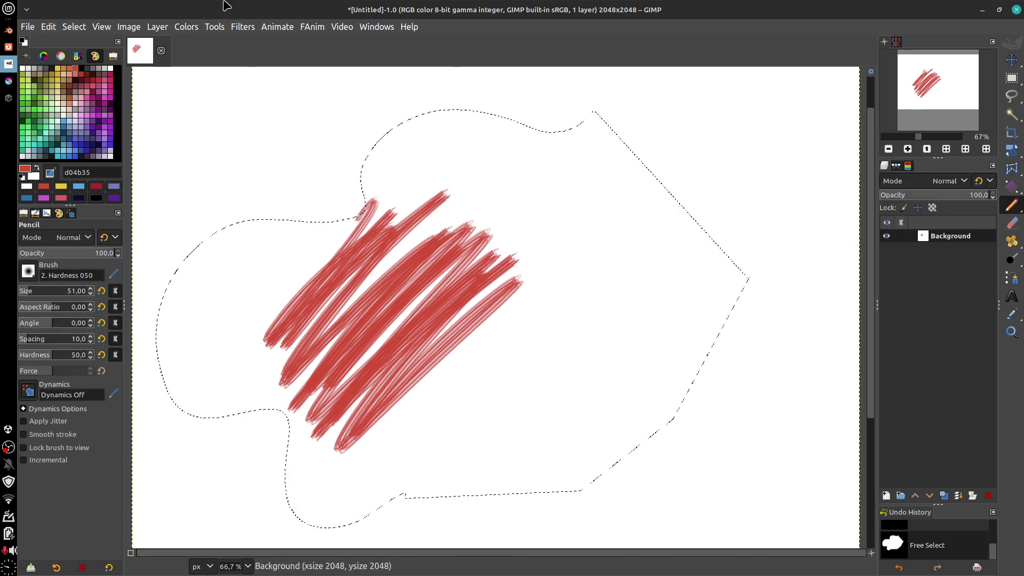
Step: Switch to Blender's texture painting workspace and expand the Draw tool's Brushes and Brush Settings
left_click(7, 30)
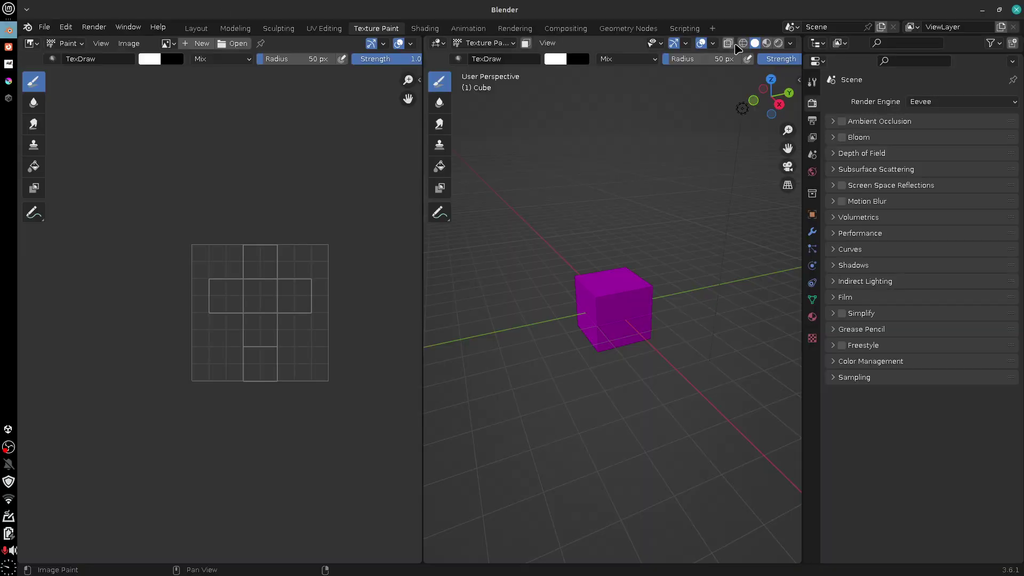
left_click(812, 84)
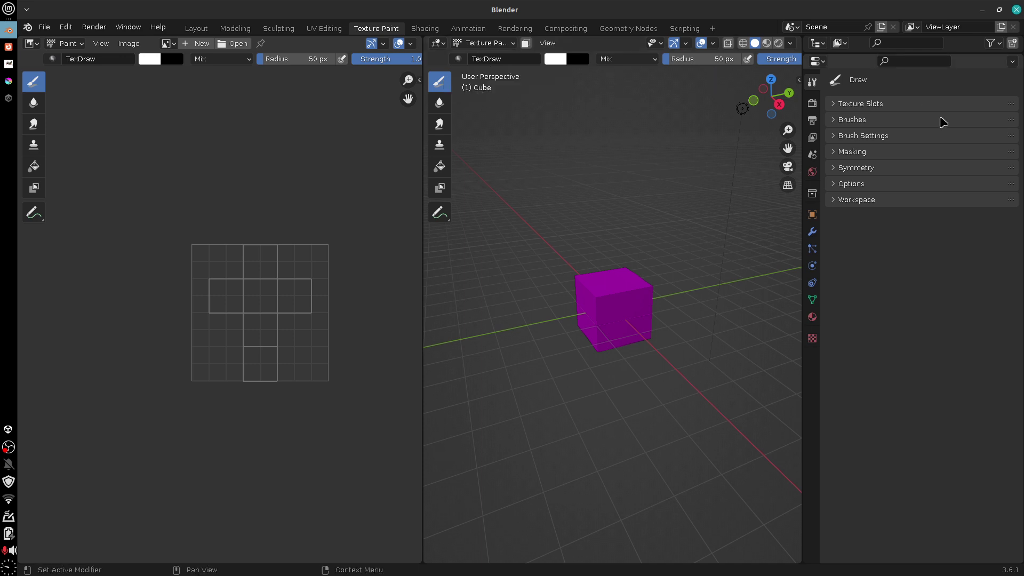
left_click(854, 119)
left_click(854, 231)
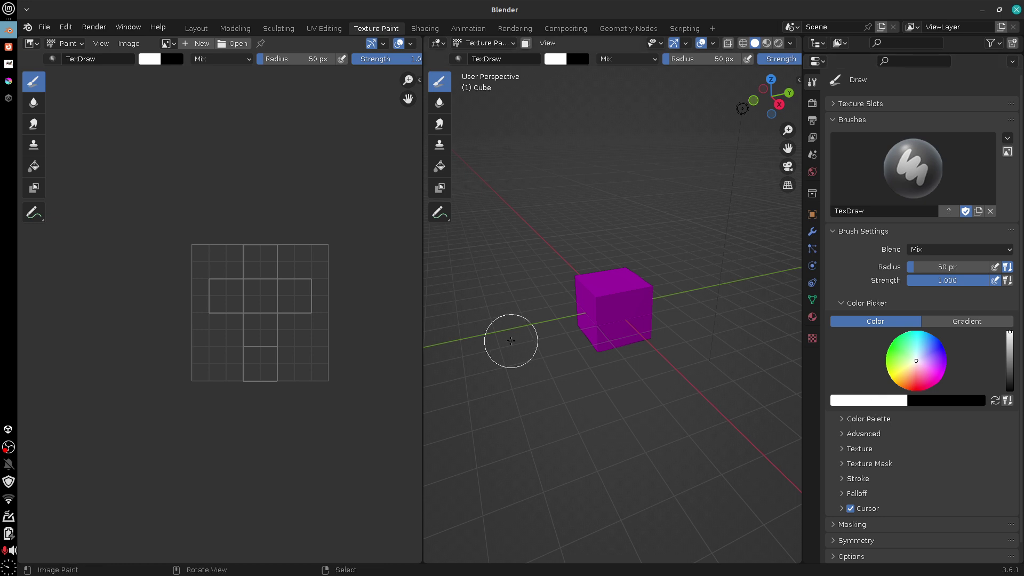
Step: Switch back to Krita and clear the active selection
left_click(9, 81)
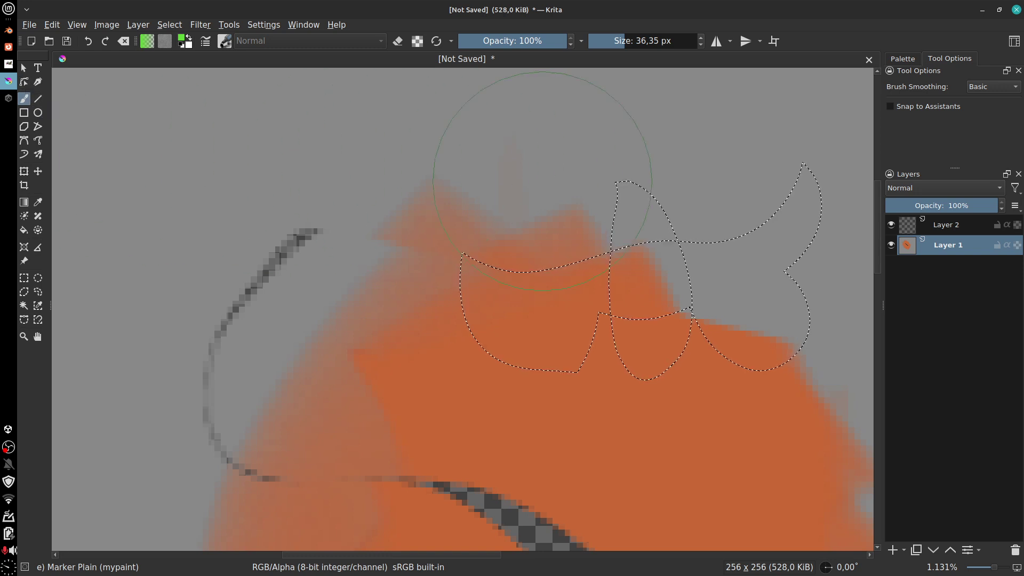
key("ctrl+shift+a")
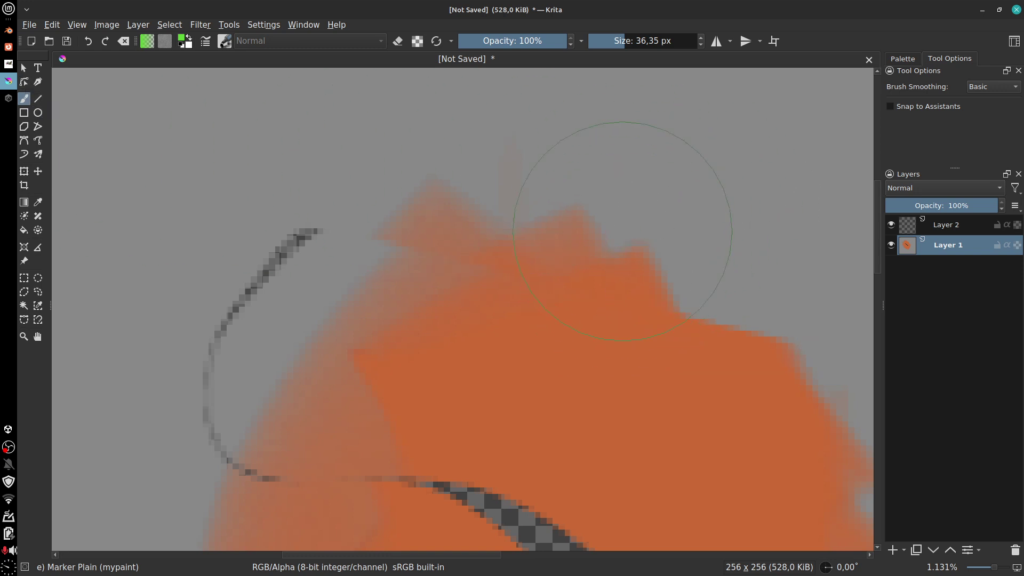
Step: Fill all of Layer 1 with green, and refill it with white after swapping the foreground and background colors
key("minus")
key("minus")
key("minus")
key("minus")
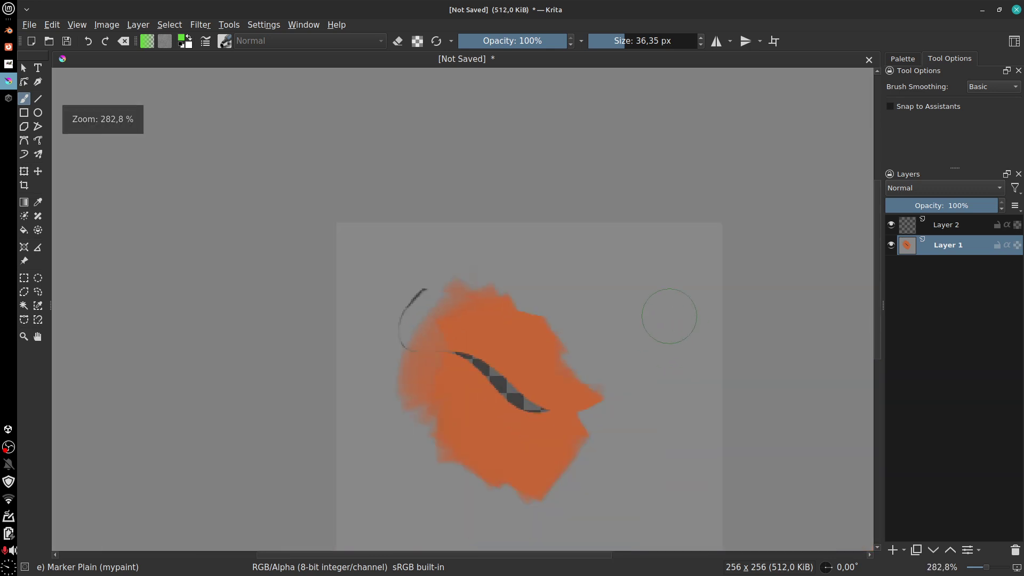
key("shift+BackSpace")
left_click_drag(617, 393, 576, 274)
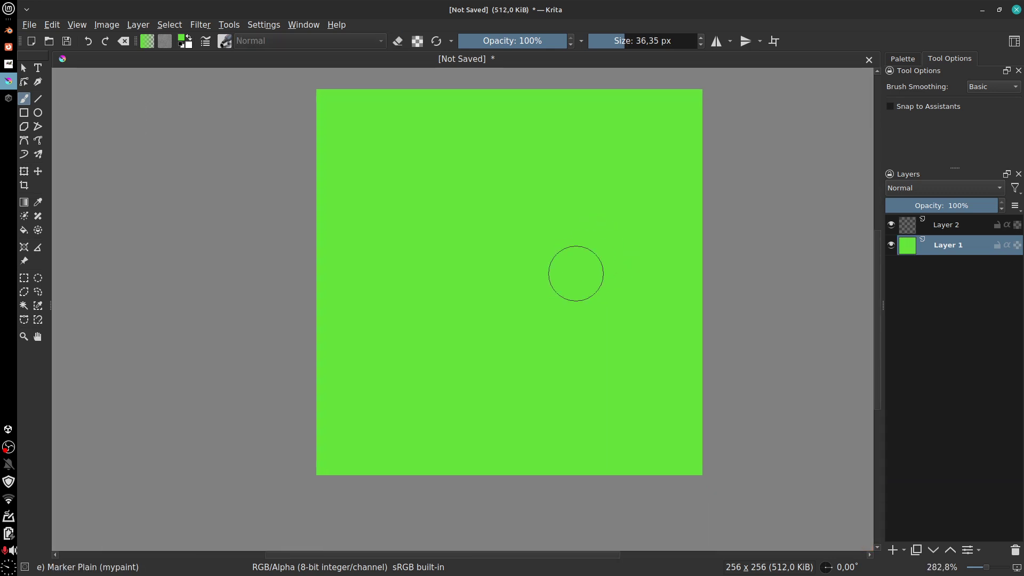
left_click(189, 37)
key("shift+BackSpace")
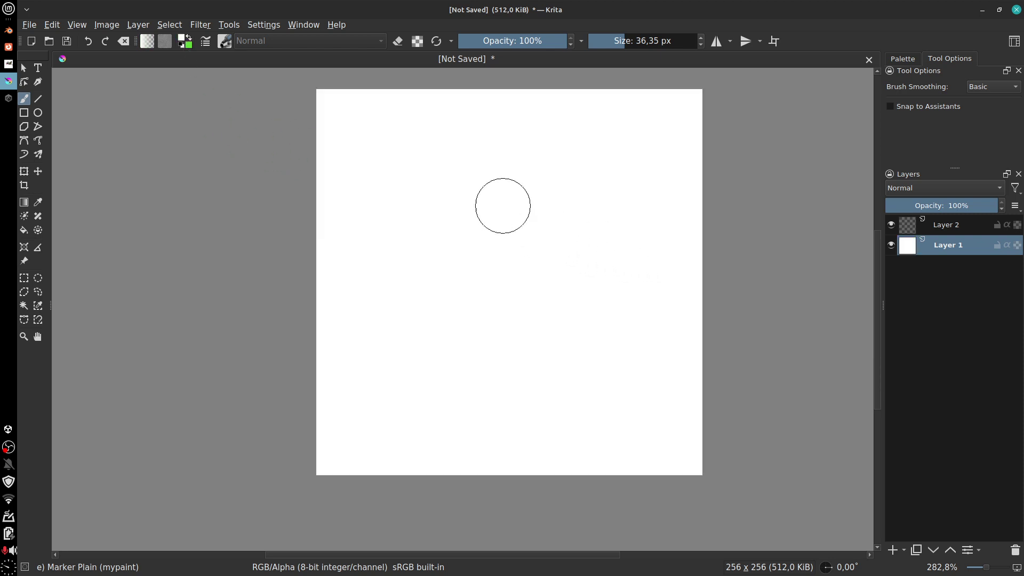
Step: Swap the colors back and set the foreground color to the dark brown palette swatch #4f483e
left_click(188, 38)
left_click(183, 39)
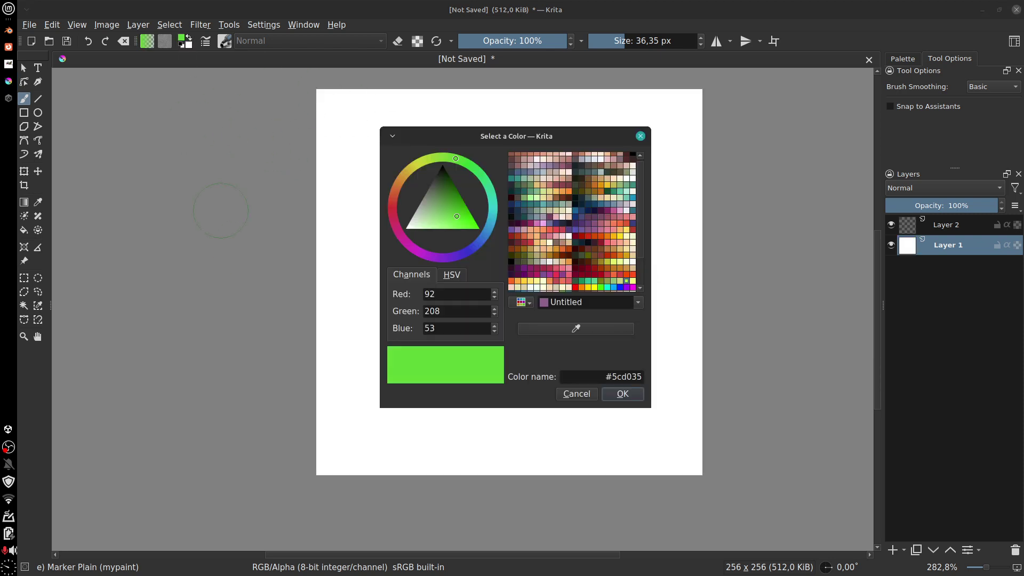
left_click(511, 198)
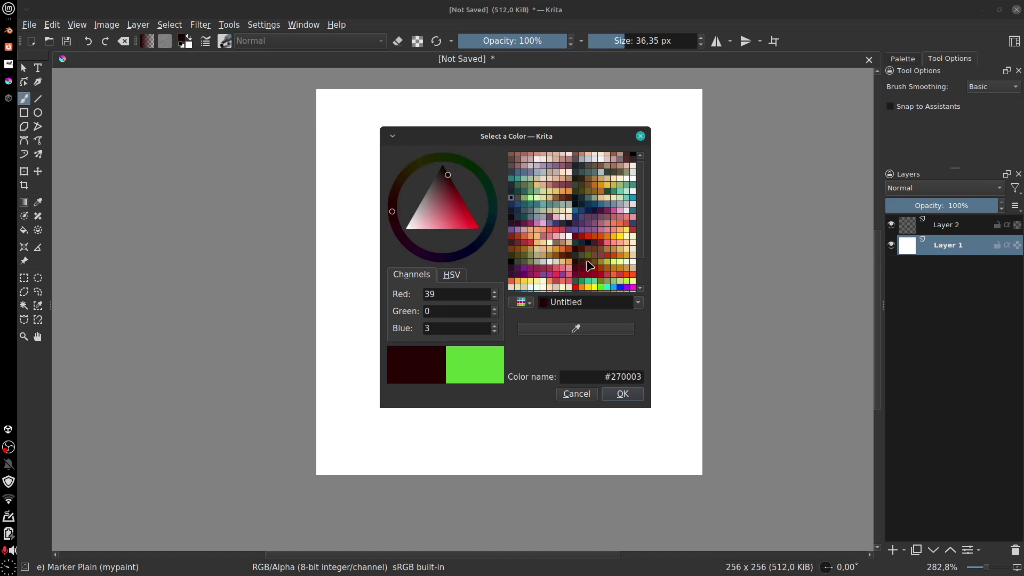
left_click(518, 198)
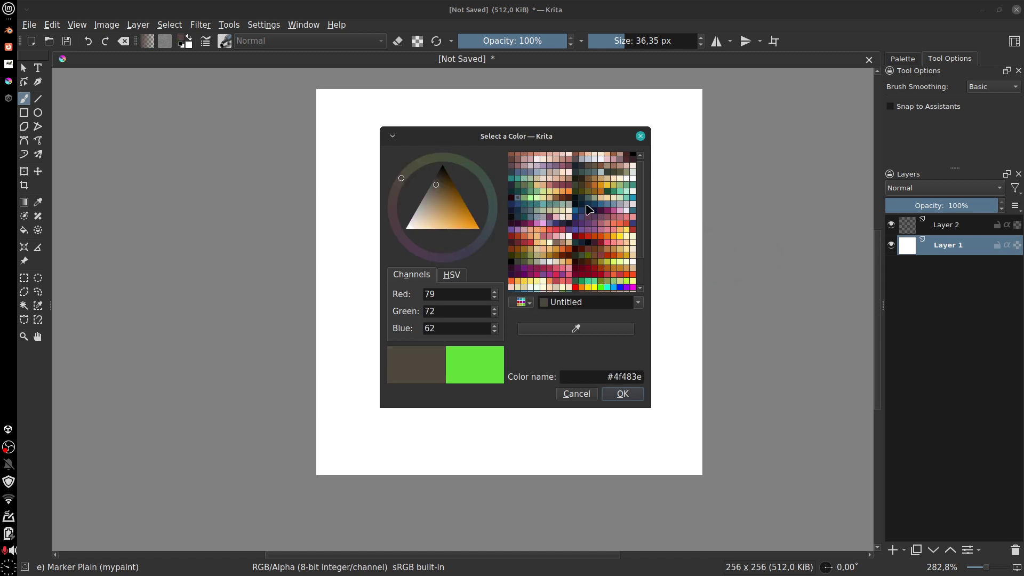
left_click(640, 136)
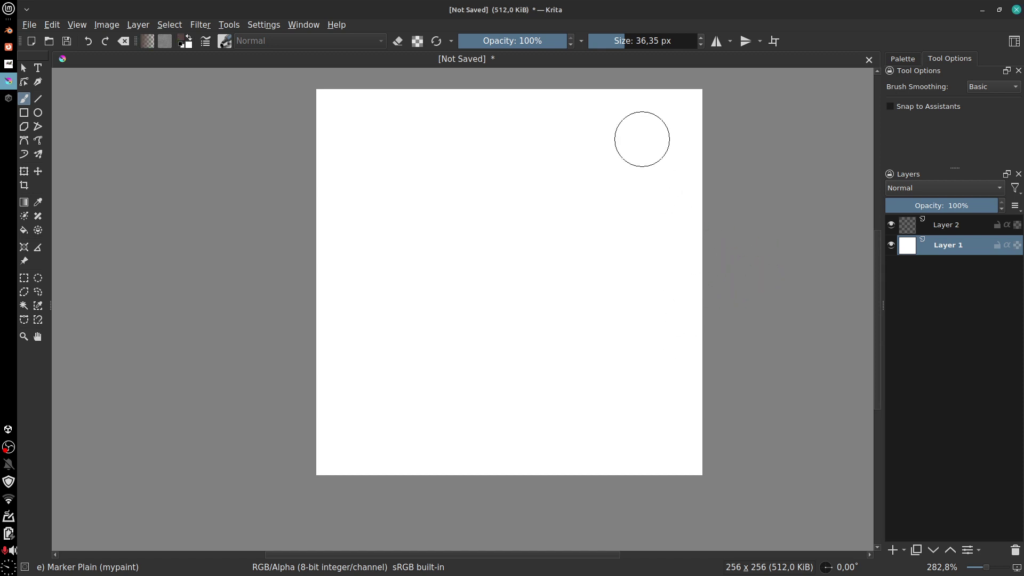
Step: Paint test strokes over the middle of the white canvas and clear them
left_click_drag(533, 192, 549, 347)
key("Delete")
mouse_move(426, 203)
left_mouse_down()
mouse_move(439, 226)
mouse_move(568, 240)
mouse_move(590, 325)
left_mouse_up()
key("Delete")
Step: Reduce the brush size to 11 px
key("bracketleft")
key("bracketleft")
key("bracketleft")
key("bracketleft")
key("bracketleft")
key("bracketleft")
key("bracketleft")
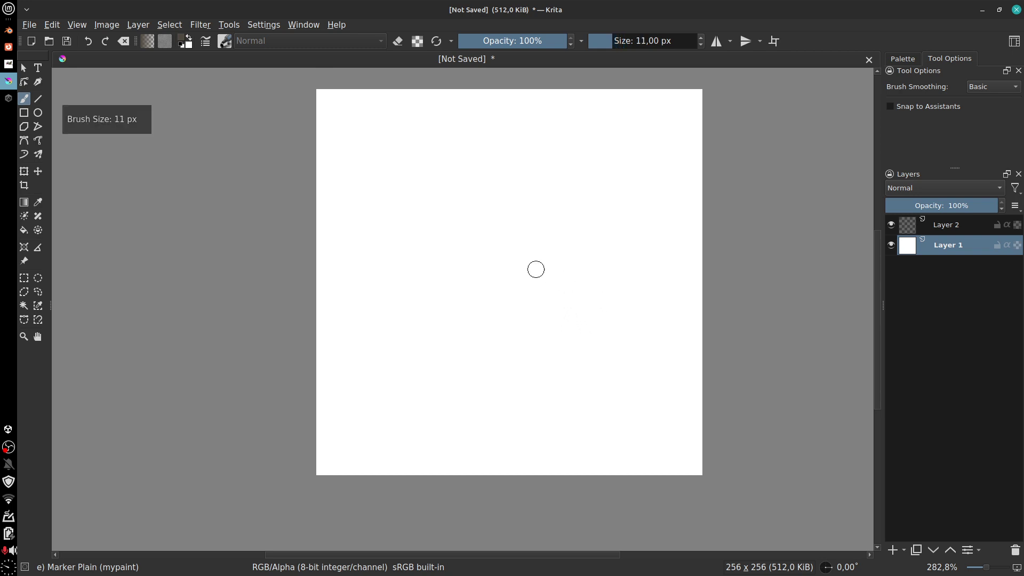
Step: Paint a diagonal and a zigzag test stroke with the 11 px Freehand Brush, removing each one
mouse_move(368, 214)
left_mouse_down()
mouse_move(477, 276)
mouse_move(544, 372)
mouse_move(591, 381)
left_mouse_up()
key("Delete")
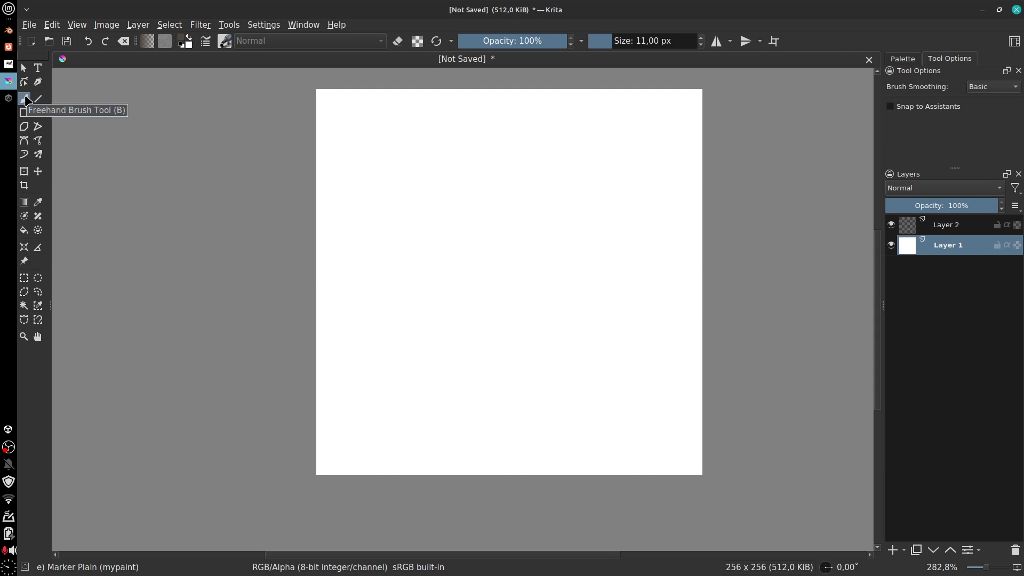
left_click(25, 98)
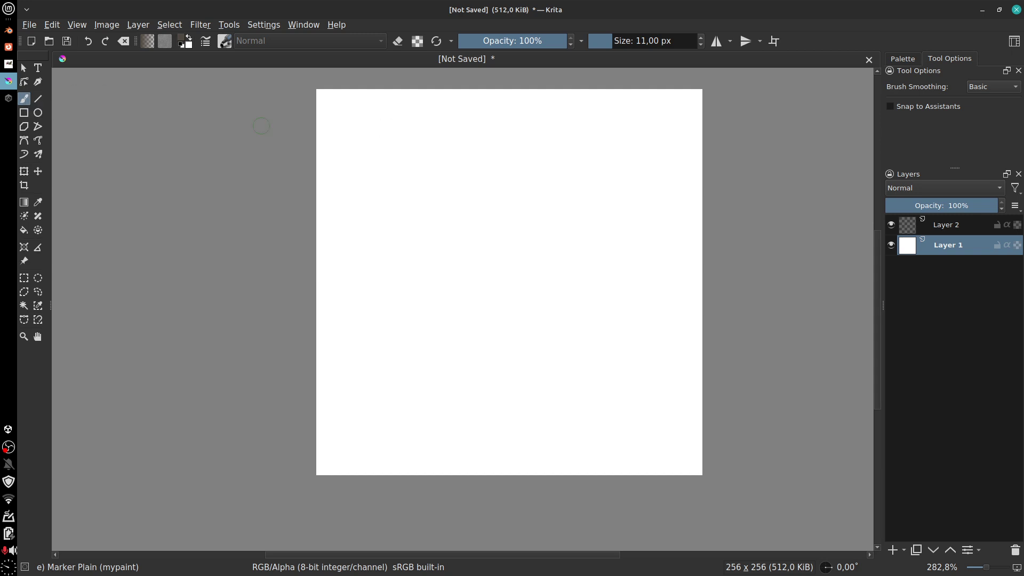
mouse_move(393, 138)
left_mouse_down()
mouse_move(459, 138)
mouse_move(628, 231)
left_mouse_up()
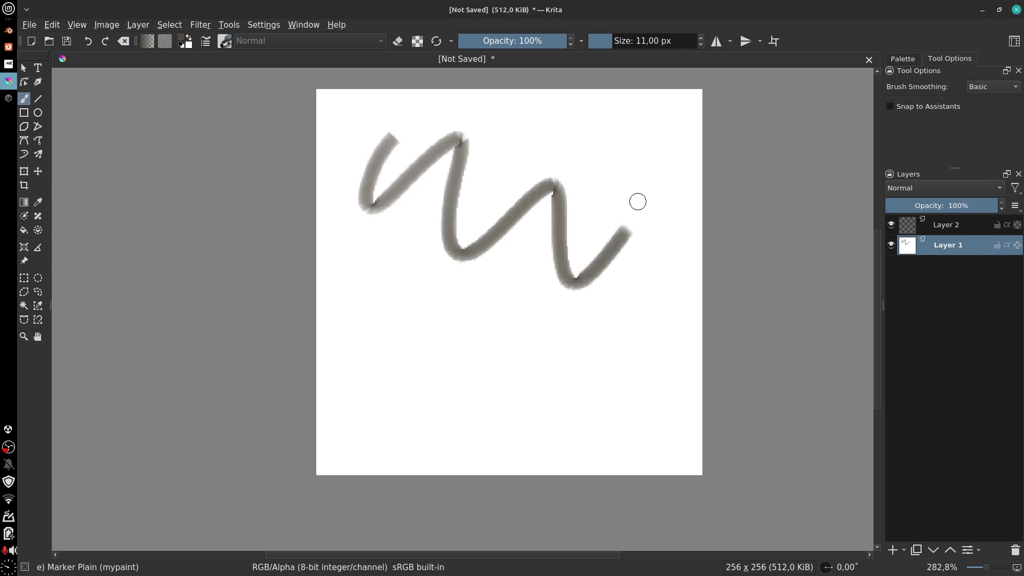
key("ctrl+z")
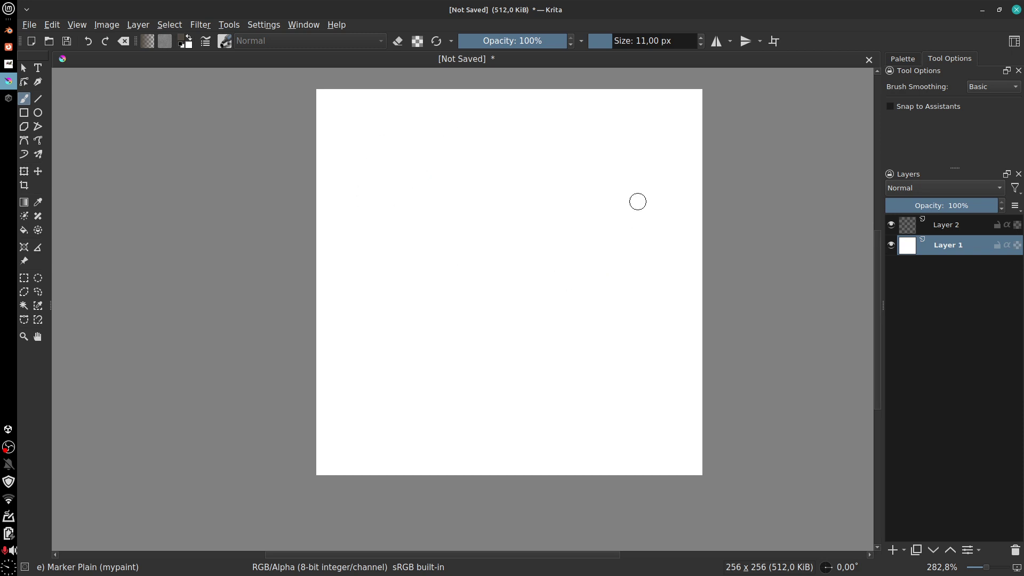
Step: Draw a nearly horizontal test line across the upper canvas with the Line tool and undo it
left_click(38, 98)
mouse_move(389, 192)
left_mouse_down()
mouse_move(665, 203)
mouse_move(658, 205)
left_mouse_up()
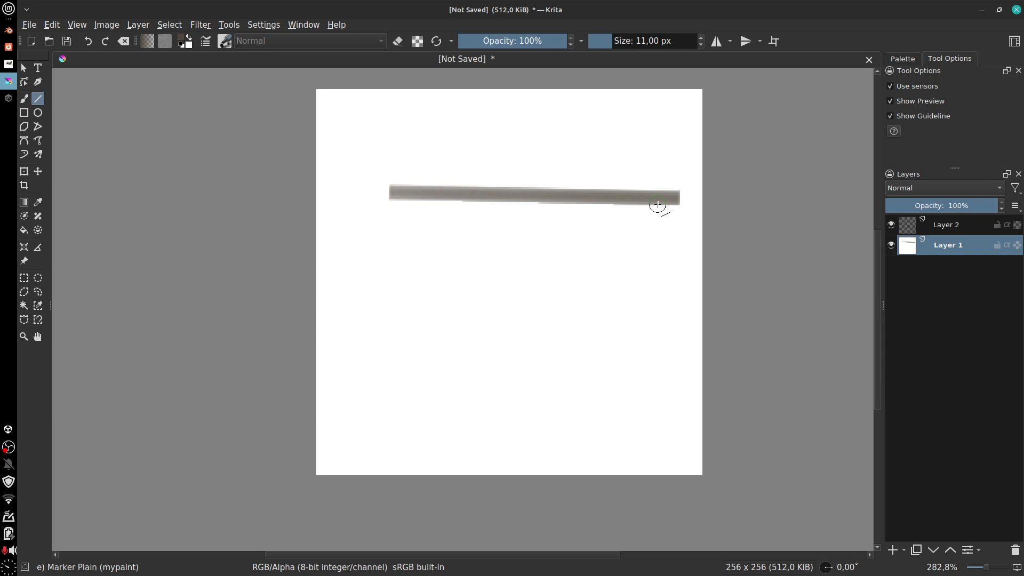
key("ctrl+z")
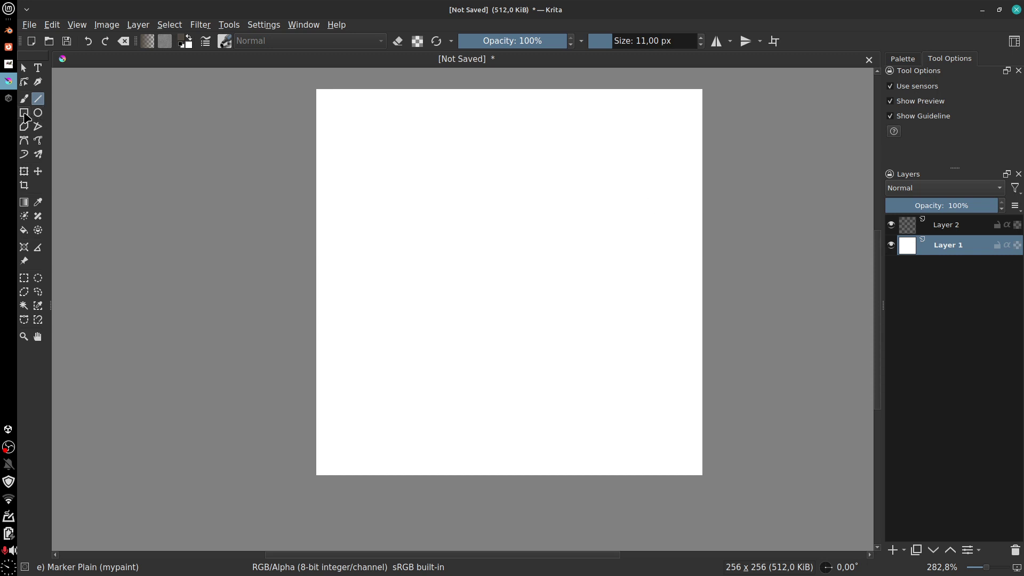
Step: Draw a test rectangle and an ellipse about 161 by 85 px in the upper canvas, undoing each one
left_click(24, 112)
left_click_drag(381, 132, 585, 308)
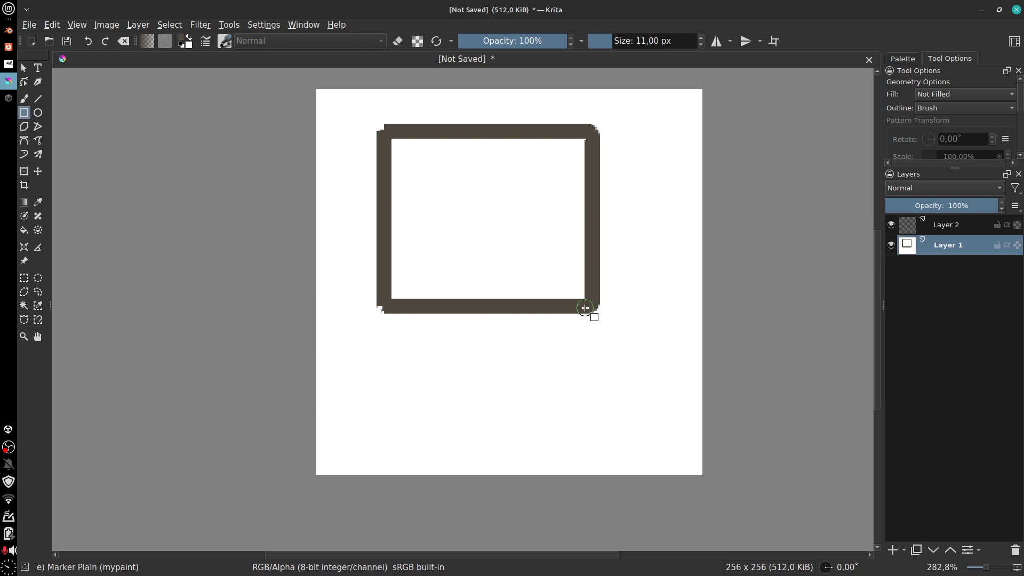
key("ctrl+z")
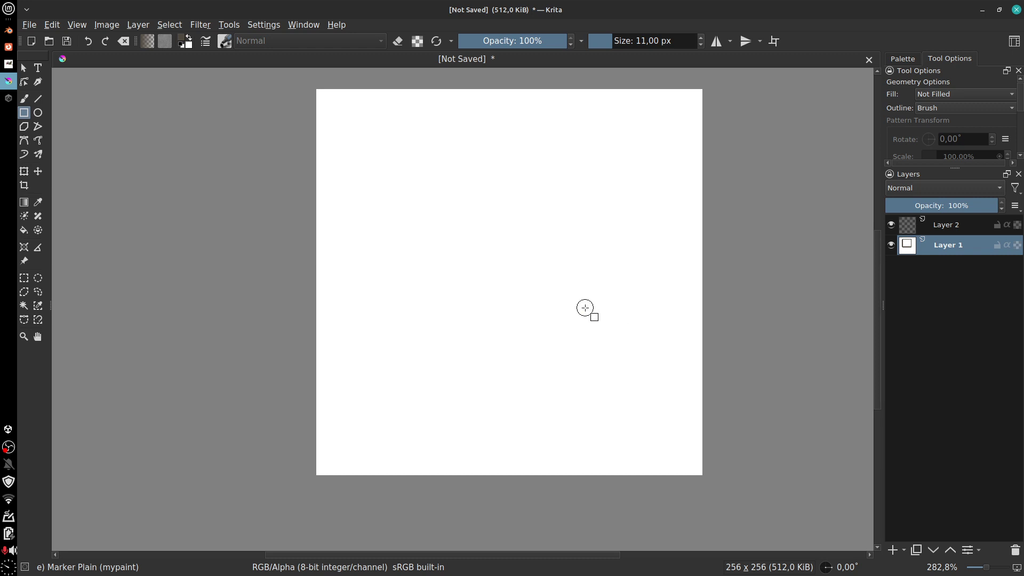
left_click(38, 112)
left_click_drag(370, 137, 614, 270)
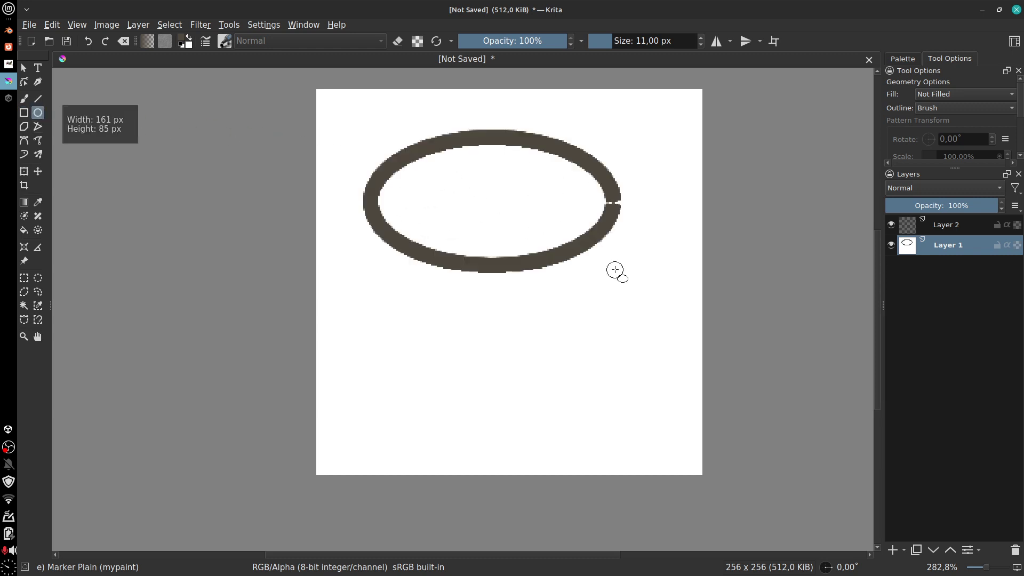
key("ctrl+z")
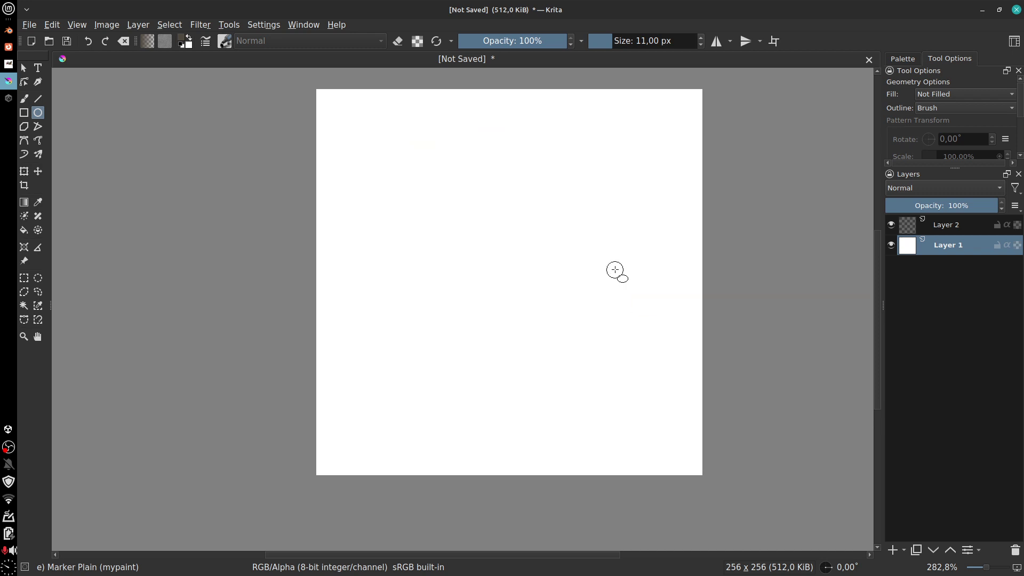
Step: Draw an irregular test polygon in the middle of the canvas with the Polygon tool and undo it
left_click(24, 127)
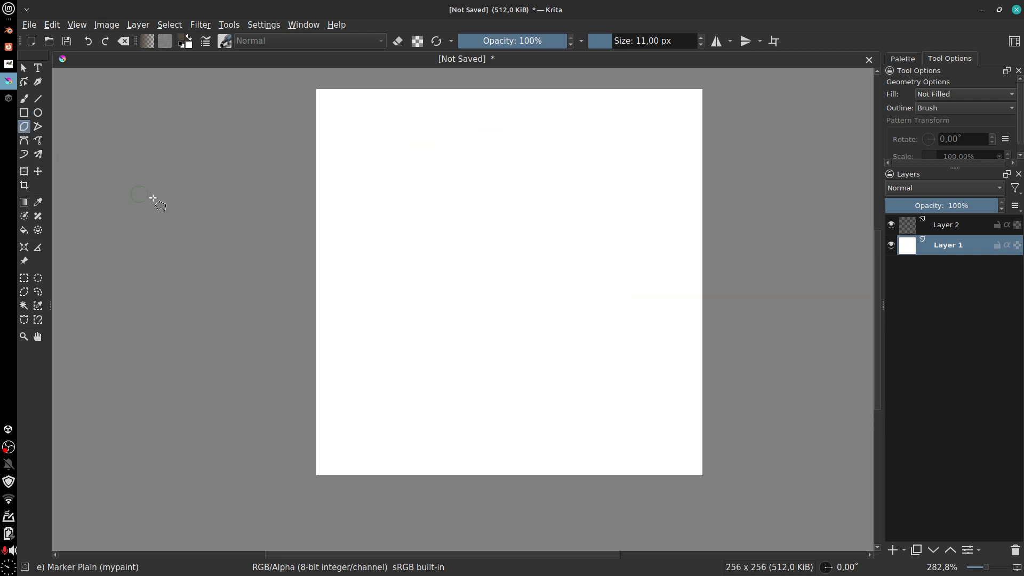
left_click(547, 138)
left_click(576, 167)
left_click(541, 374)
left_click(427, 373)
left_click(435, 268)
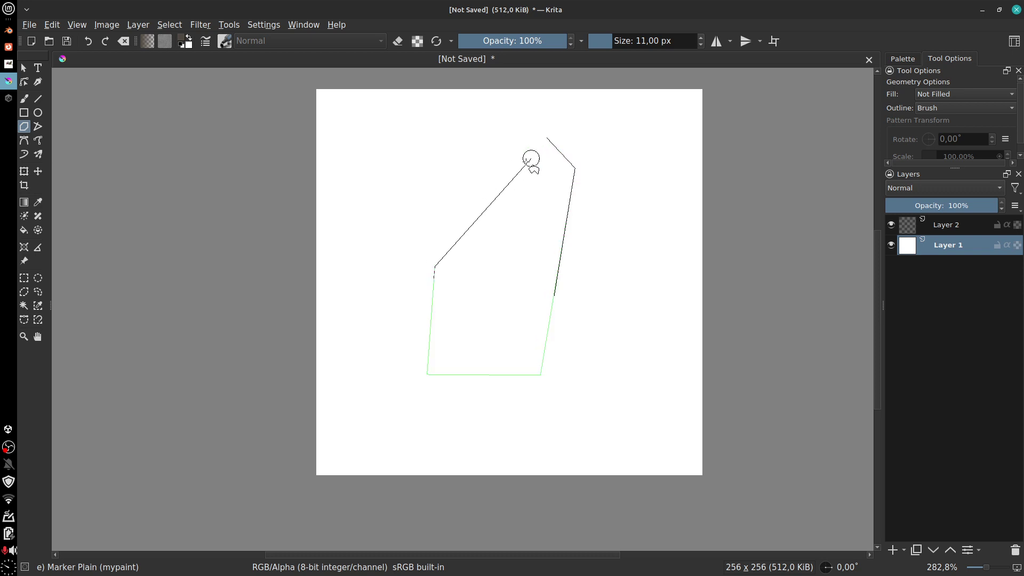
double_click(476, 185)
key("ctrl+z")
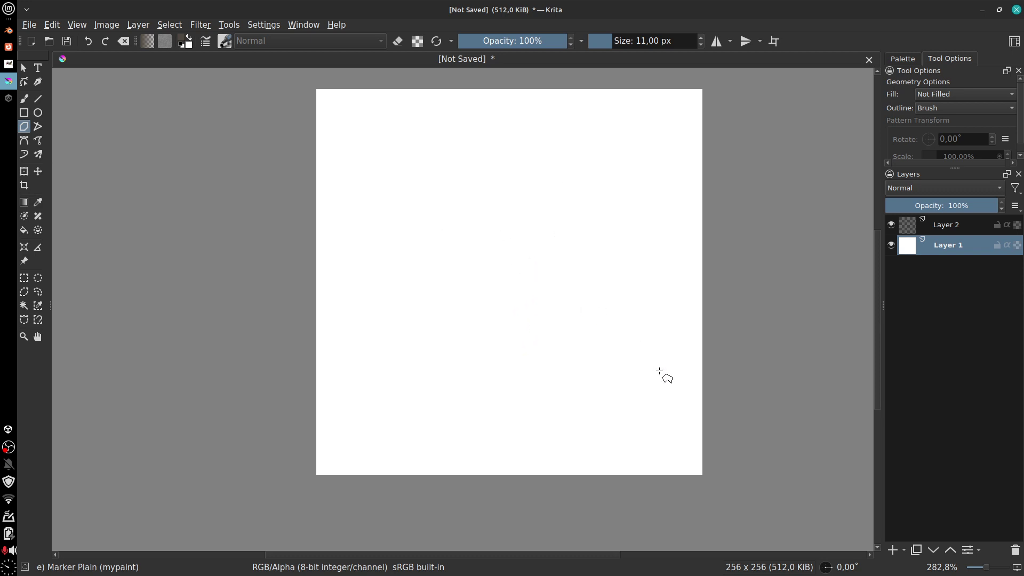
Step: Draw a closed D-shaped outline with the Bezier Curve tool, undo it and return to the Freehand Brush
left_click(24, 140)
left_click(400, 132)
left_click_drag(541, 223, 557, 270)
left_click(522, 395)
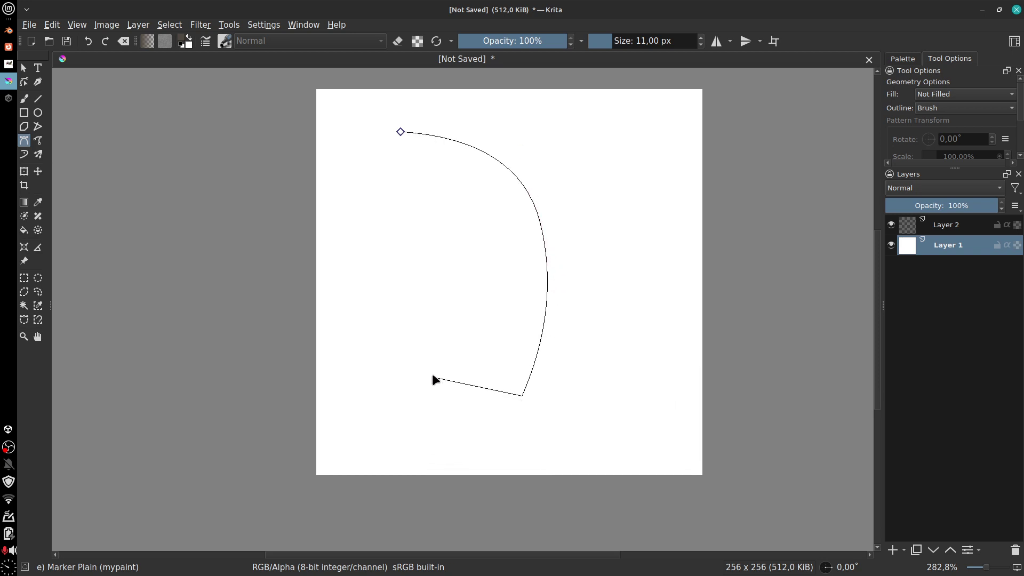
left_click(426, 370)
left_click(400, 132)
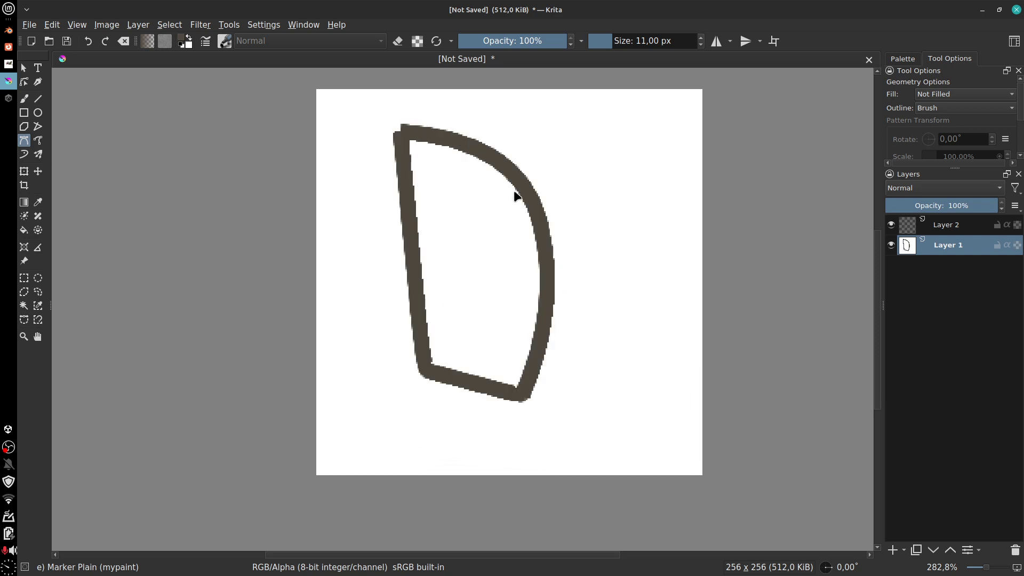
key("ctrl+z")
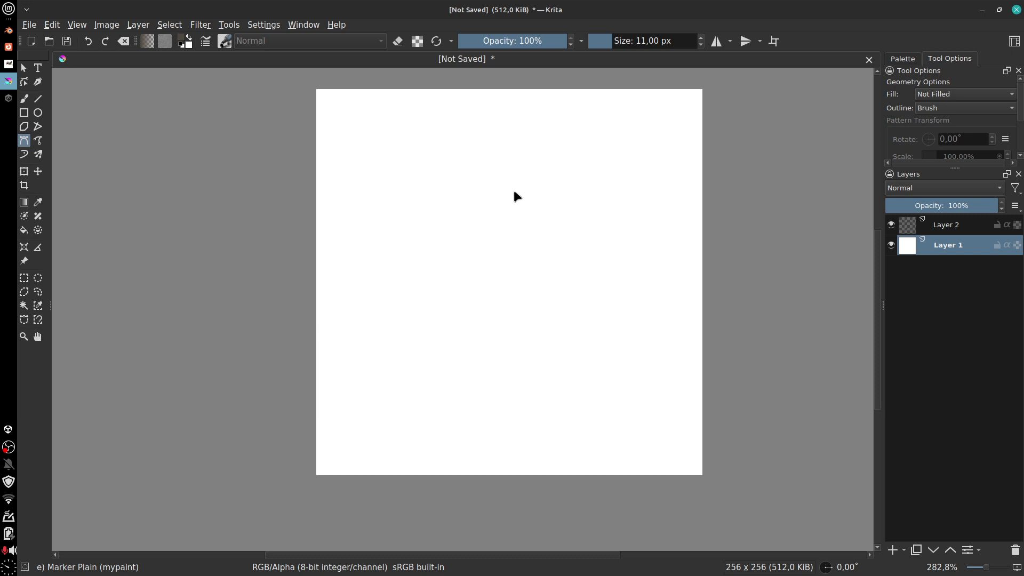
left_click(24, 99)
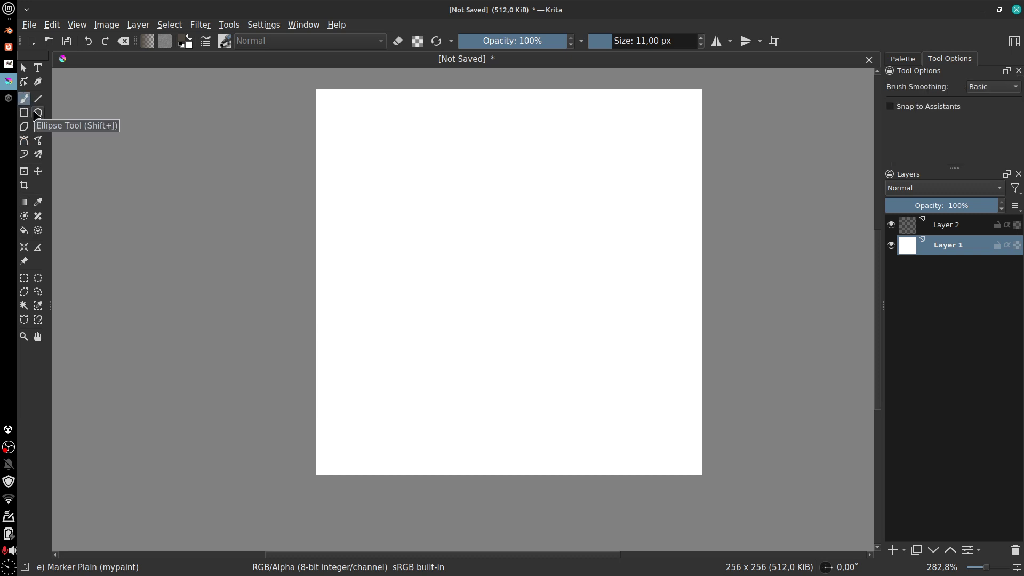
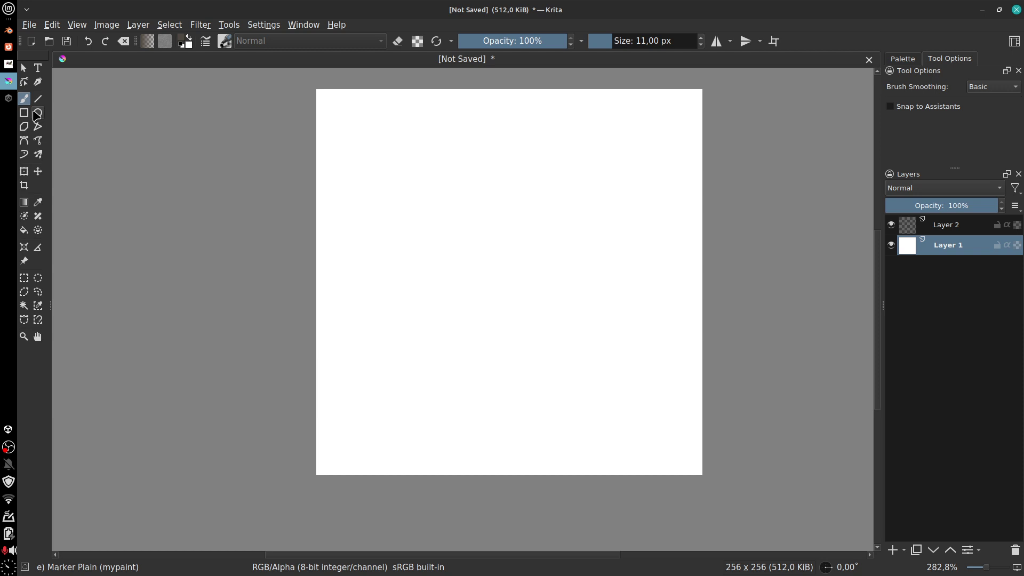
Step: Paint a test stroke with the Dynamic Brush tool and undo it
left_click(24, 155)
mouse_move(503, 176)
left_mouse_down()
mouse_move(414, 343)
mouse_move(613, 336)
left_mouse_up()
key("ctrl+z")
Step: Paint two symmetric swirl patterns with the Multibrush tool, clearing each, and return to the Freehand Brush
left_click(38, 154)
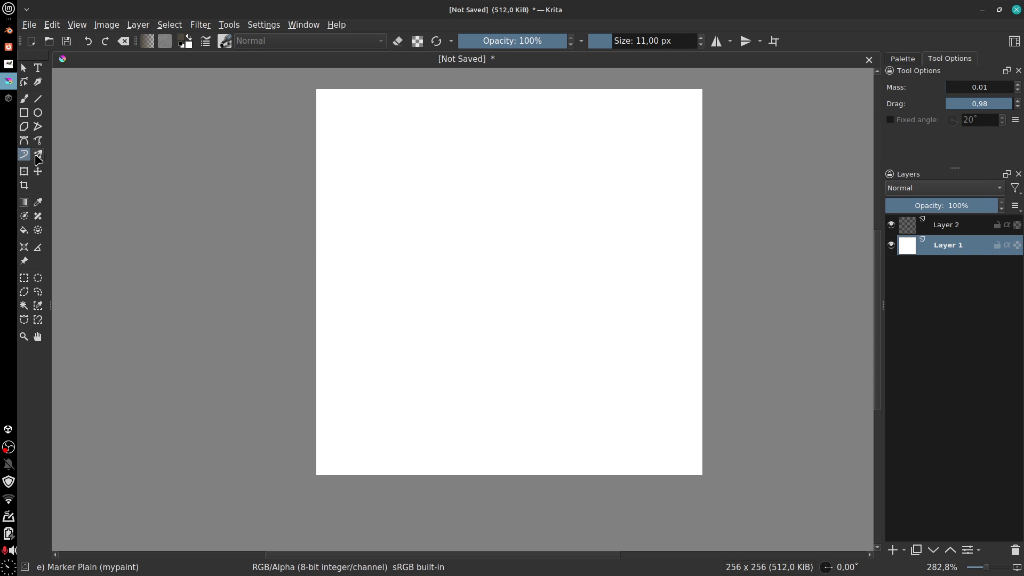
mouse_move(396, 356)
left_mouse_down()
mouse_move(573, 302)
mouse_move(606, 137)
mouse_move(624, 149)
left_mouse_up()
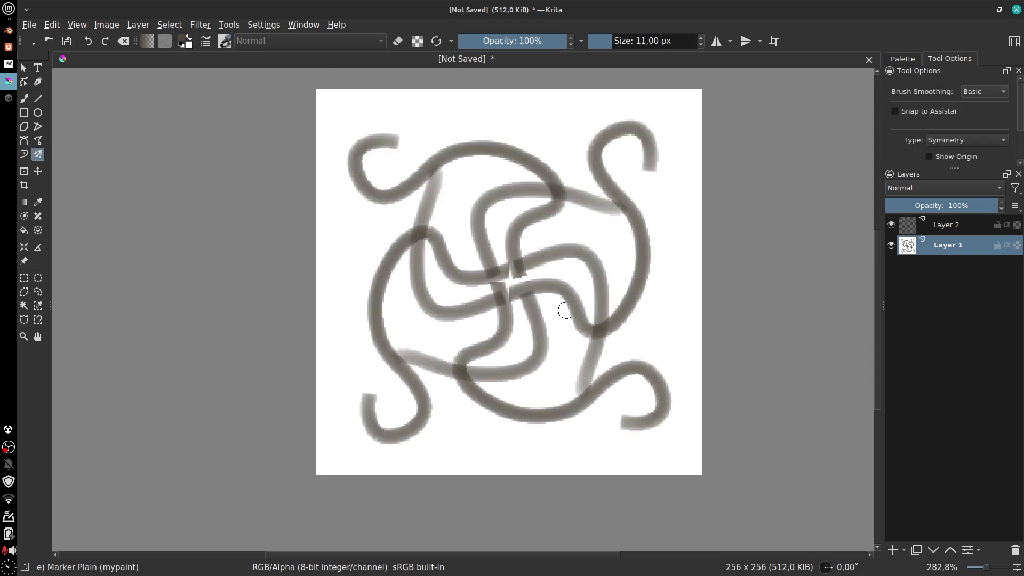
key("Delete")
mouse_move(361, 172)
left_mouse_down()
mouse_move(439, 256)
mouse_move(601, 245)
mouse_move(480, 229)
mouse_move(436, 181)
mouse_move(533, 165)
left_mouse_up()
key("super")
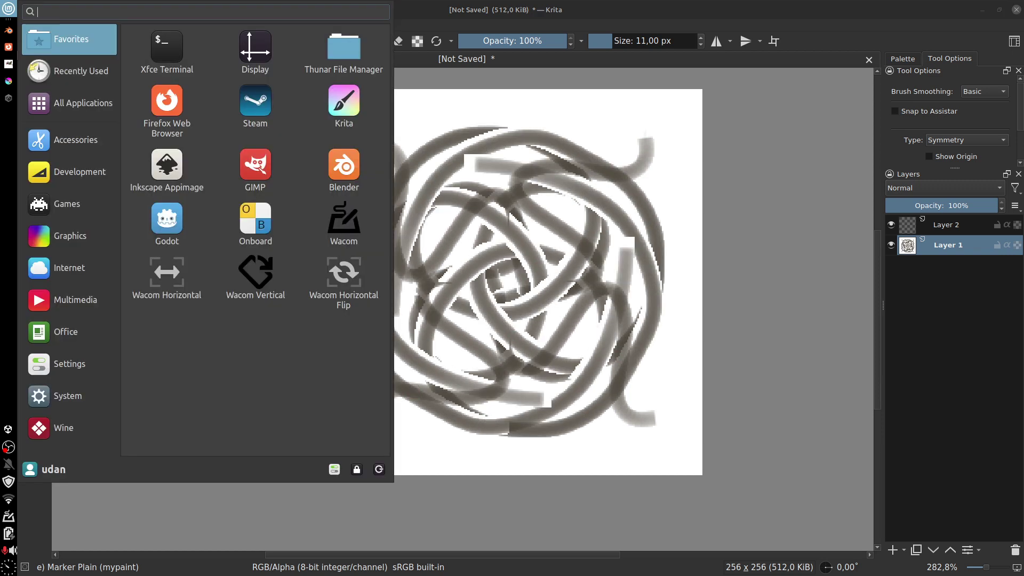
key("Escape")
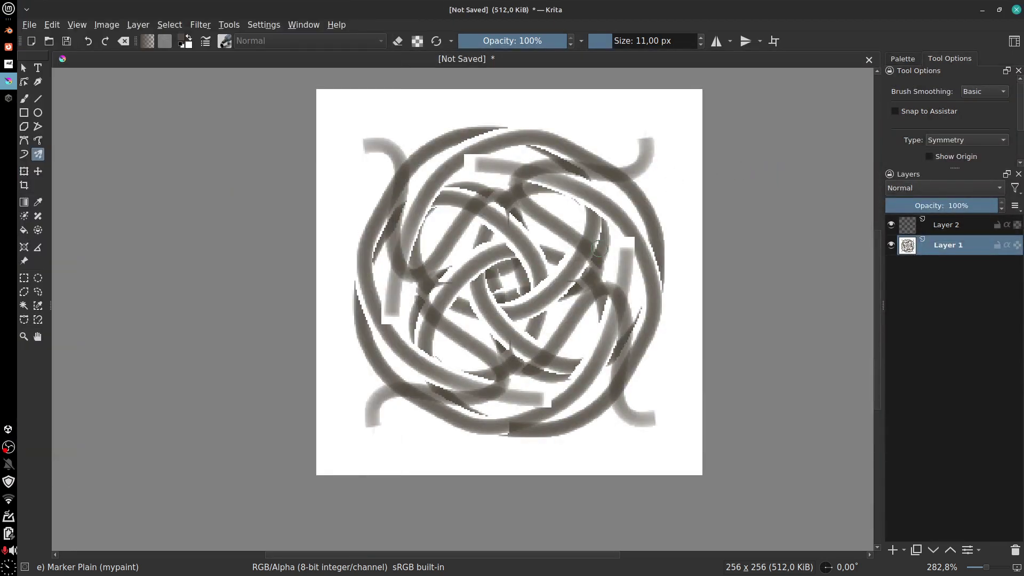
left_click(24, 98)
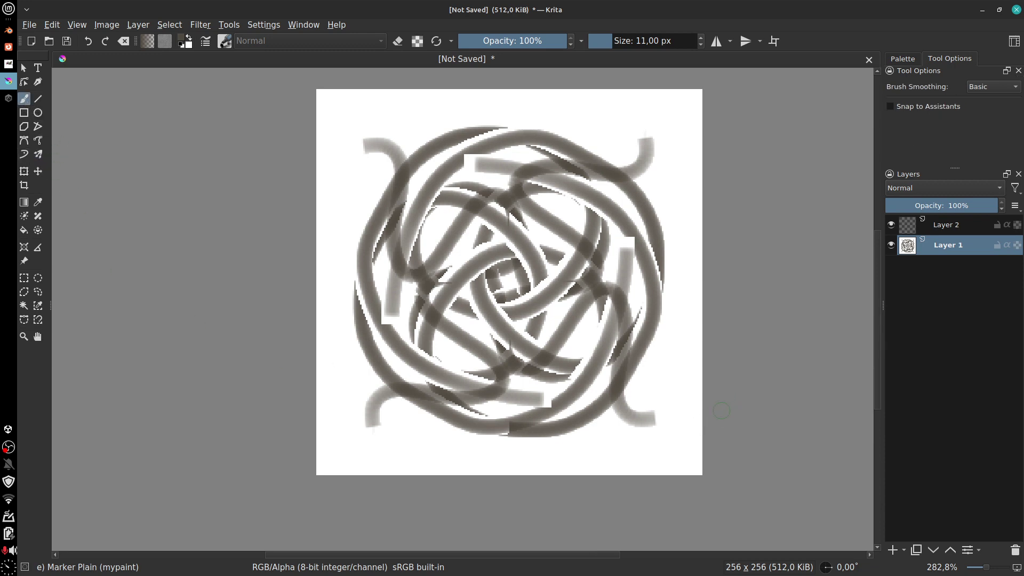
key("Delete")
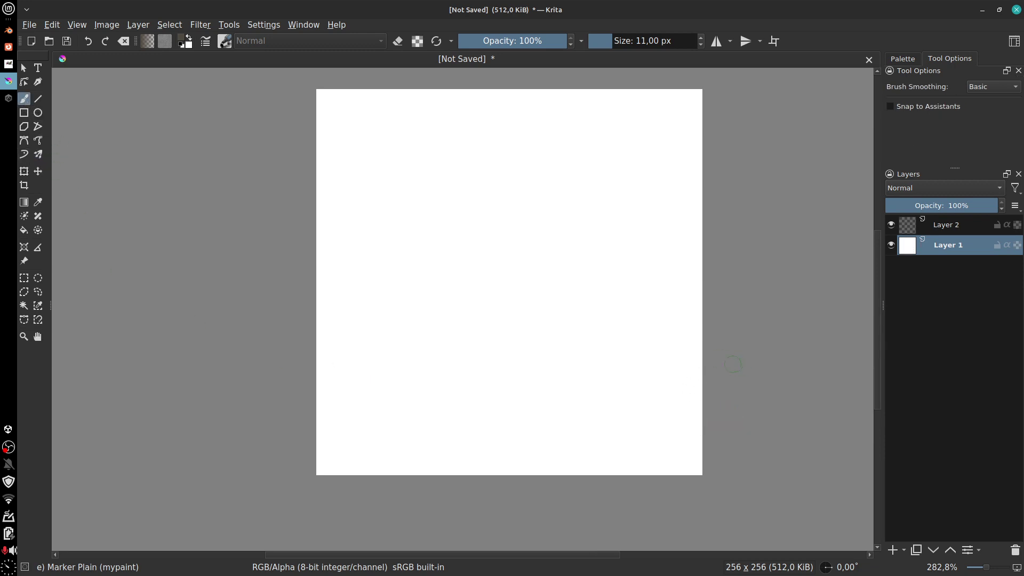
Step: Choose the deevad 8a distant-trees brush preset and reduce the brush size to 51 px
left_click(224, 43)
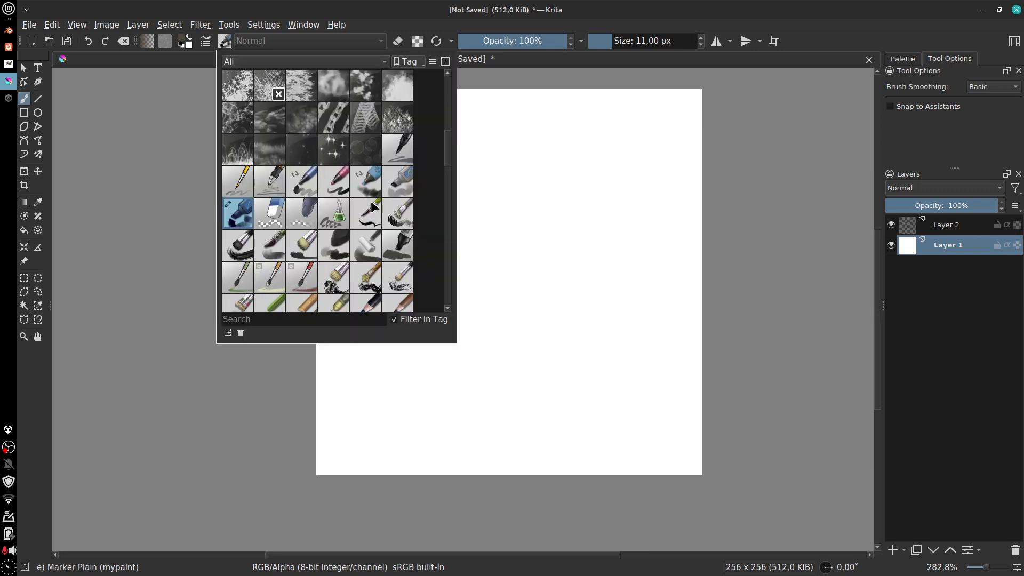
left_click(397, 117)
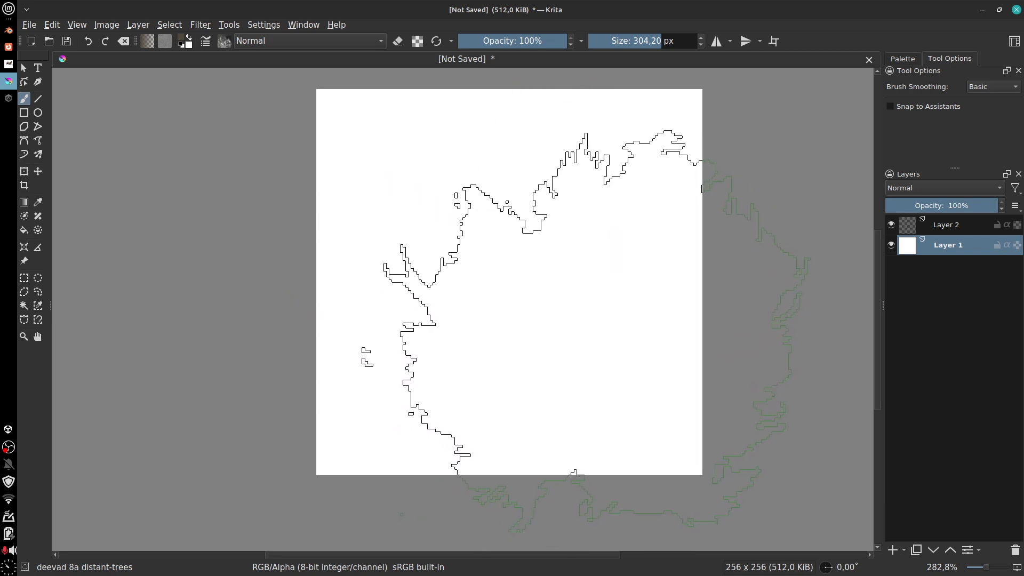
key("bracketright")
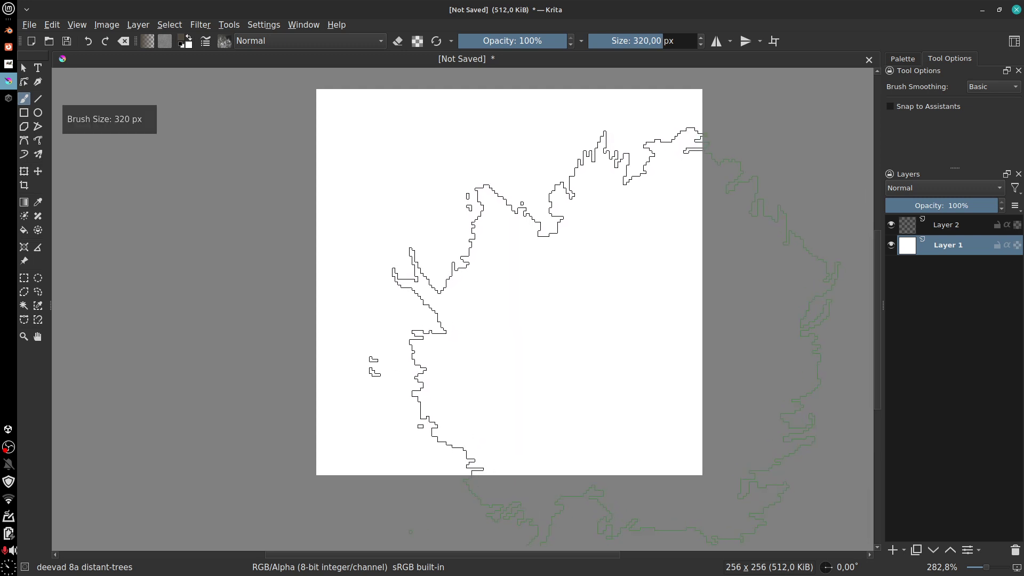
key("bracketleft")
key("bracketleft")
key("bracketleft")
key("bracketleft")
key("bracketleft")
key("bracketleft")
key("bracketleft")
key("bracketleft")
key("bracketleft")
key("bracketleft")
key("bracketleft")
key("bracketleft")
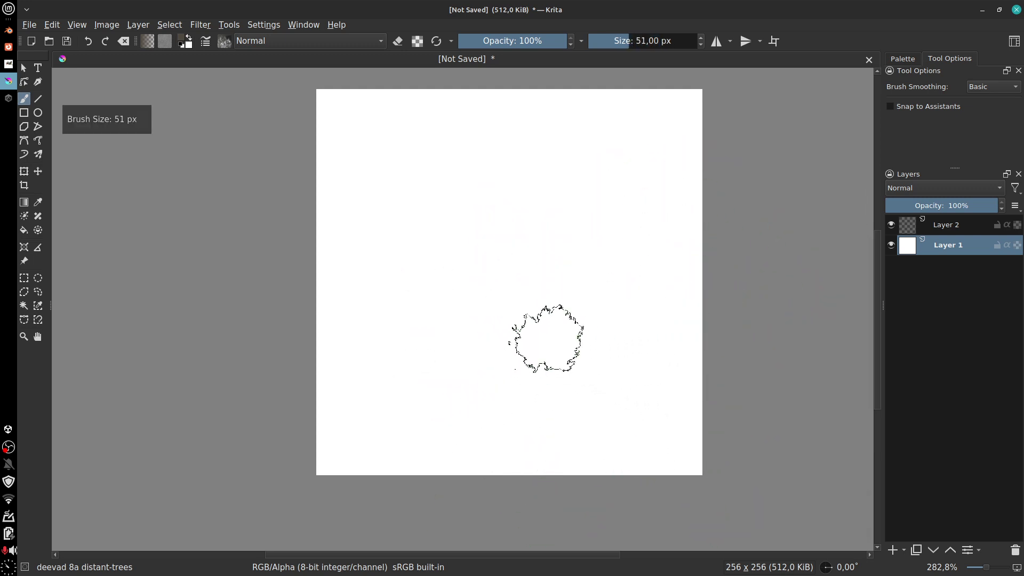
Step: Paint a clump of distant-tree foliage in the middle of Layer 1 and keep the brush smoothing at Basic
left_click_drag(526, 268, 628, 389)
key("ctrl+z")
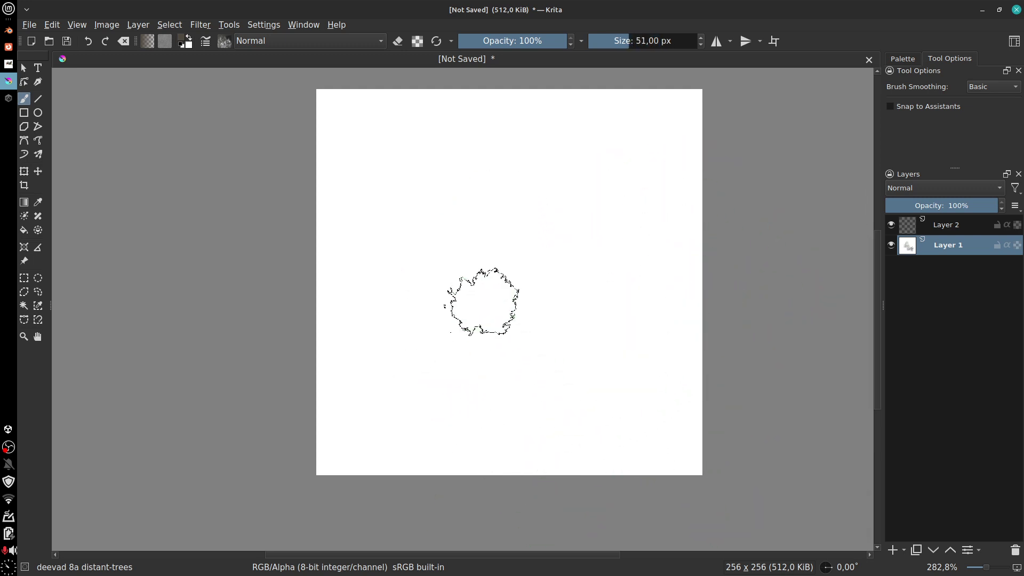
mouse_move(432, 234)
left_mouse_down()
mouse_move(465, 245)
mouse_move(545, 241)
mouse_move(510, 322)
mouse_move(534, 322)
mouse_move(556, 221)
mouse_move(510, 172)
mouse_move(393, 237)
left_mouse_up()
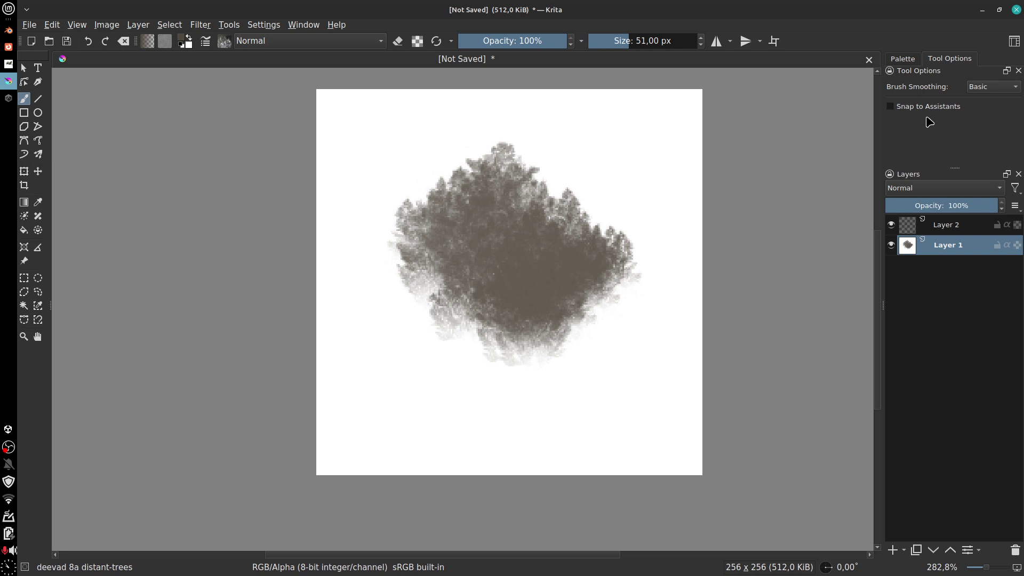
left_click(1010, 90)
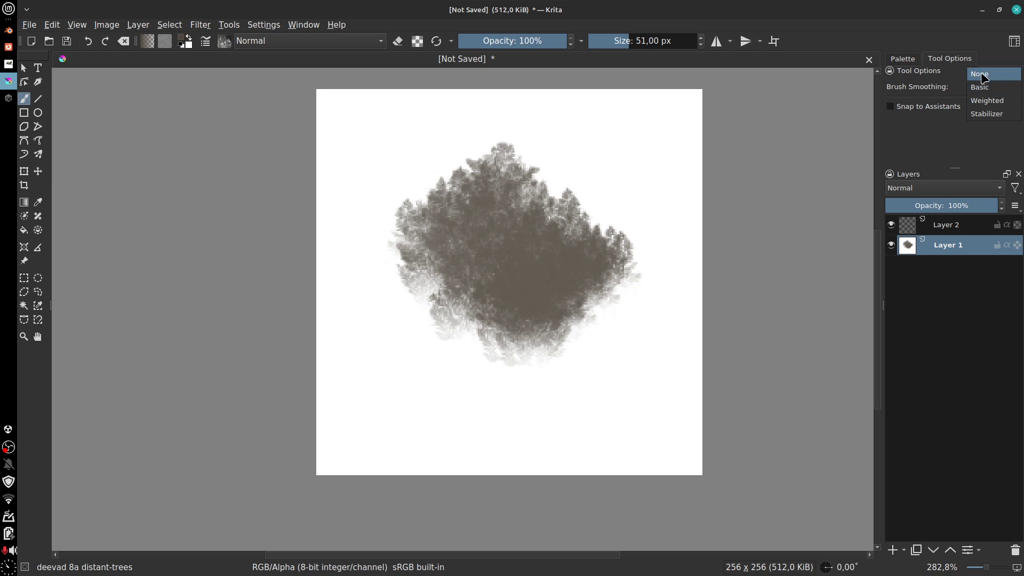
left_click(982, 88)
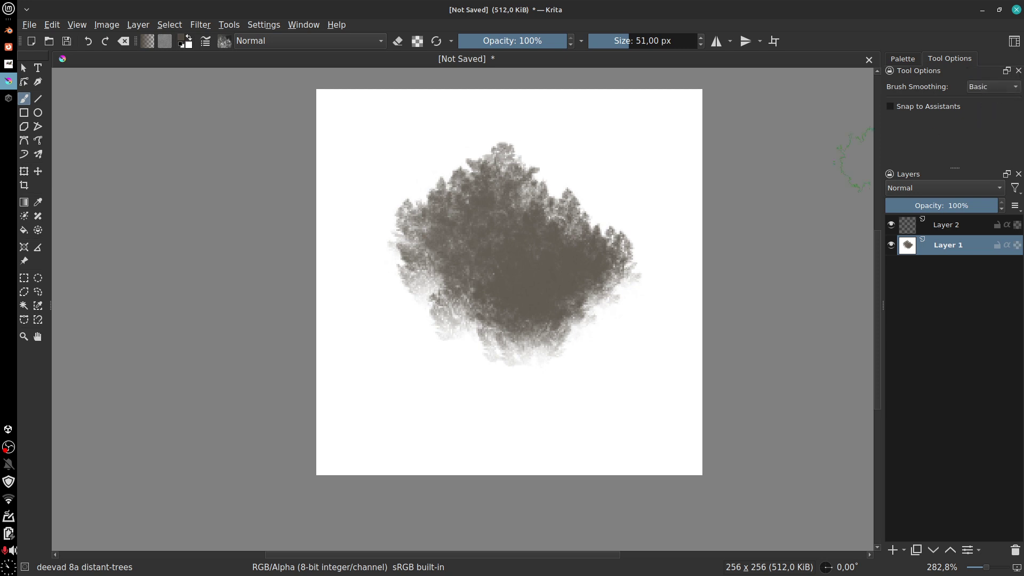
Step: Replace the tree foliage on Layer 1 with plain grey and make Layer 2 active
key("Delete")
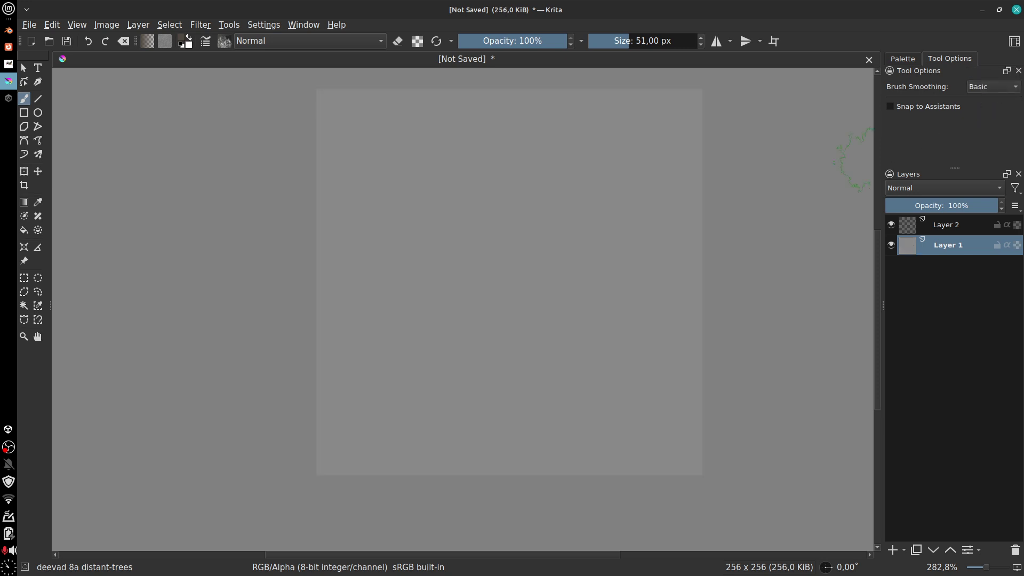
left_click(945, 229)
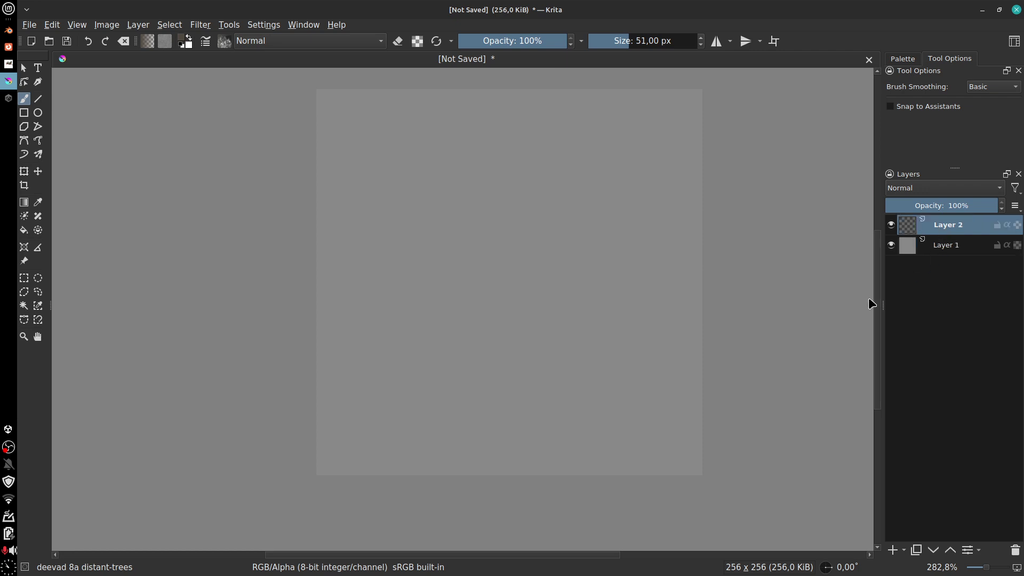
Step: Choose the f) Bristles-1 Details brush preset and paint two test strokes on Layer 2, undoing both
left_click(224, 45)
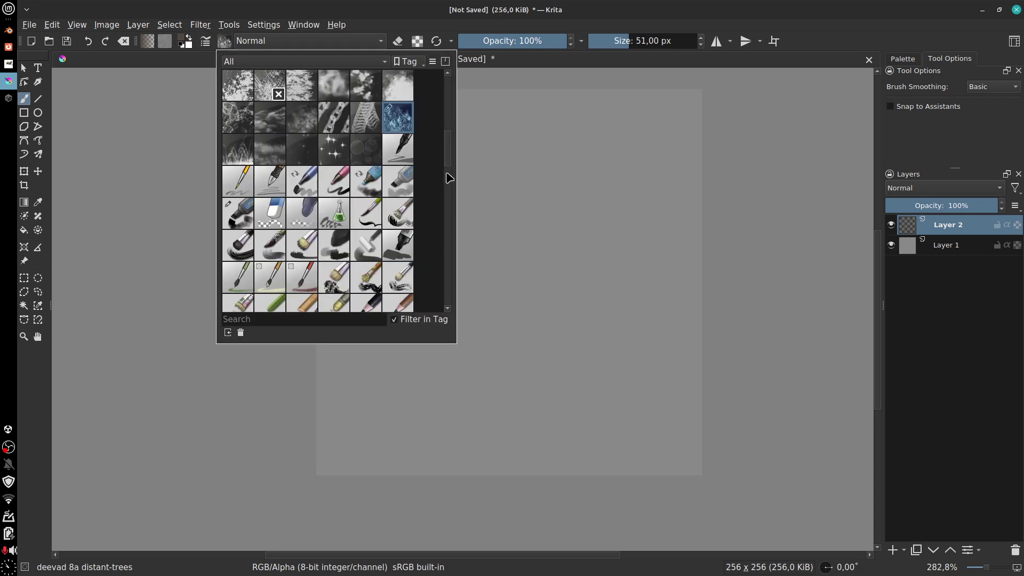
left_click(369, 213)
left_click(770, 222)
mouse_move(581, 169)
left_mouse_down()
mouse_move(507, 371)
mouse_move(671, 322)
left_mouse_up()
mouse_move(491, 195)
left_mouse_down()
mouse_move(391, 371)
mouse_move(656, 405)
left_mouse_up()
key("ctrl+z")
key("ctrl+z")
Step: Set the brush smoothing to None and paint two freehand test strokes on Layer 2, undoing each one
left_click(993, 86)
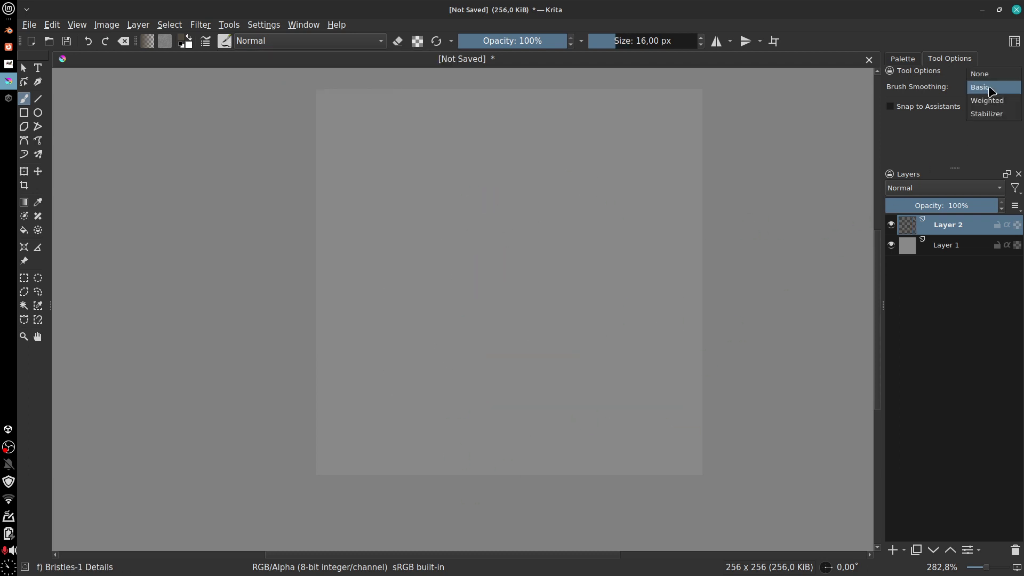
left_click(980, 76)
mouse_move(528, 162)
left_mouse_down()
mouse_move(415, 319)
mouse_move(587, 205)
mouse_move(575, 150)
left_mouse_up()
key("ctrl+z")
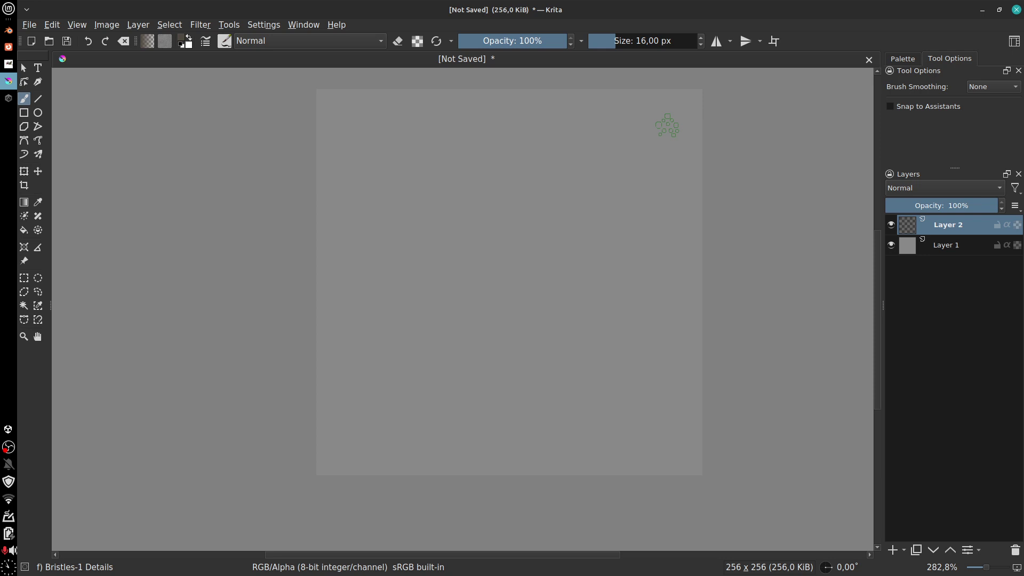
mouse_move(429, 161)
left_mouse_down()
mouse_move(434, 267)
mouse_move(639, 302)
left_mouse_up()
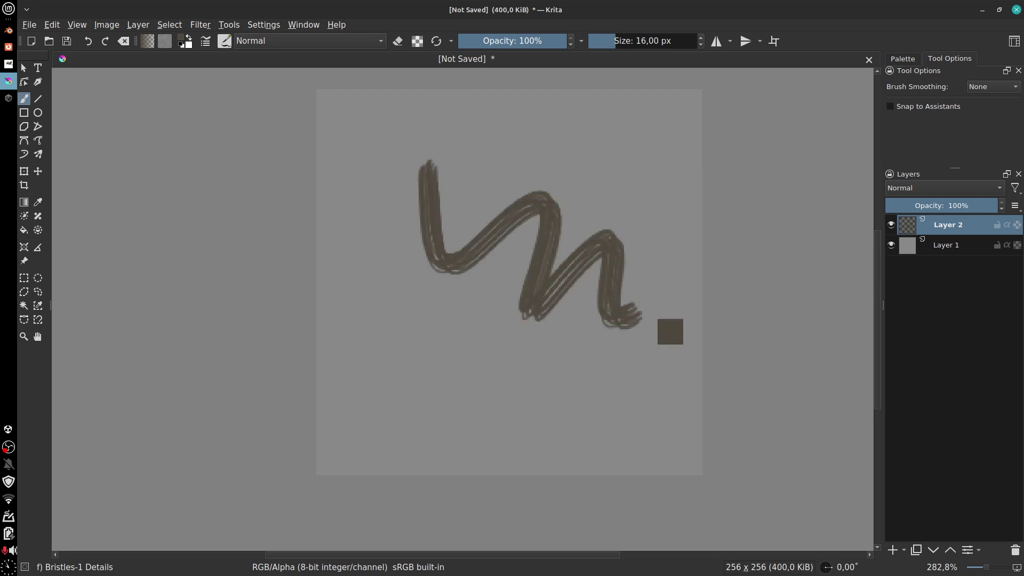
key("ctrl+z")
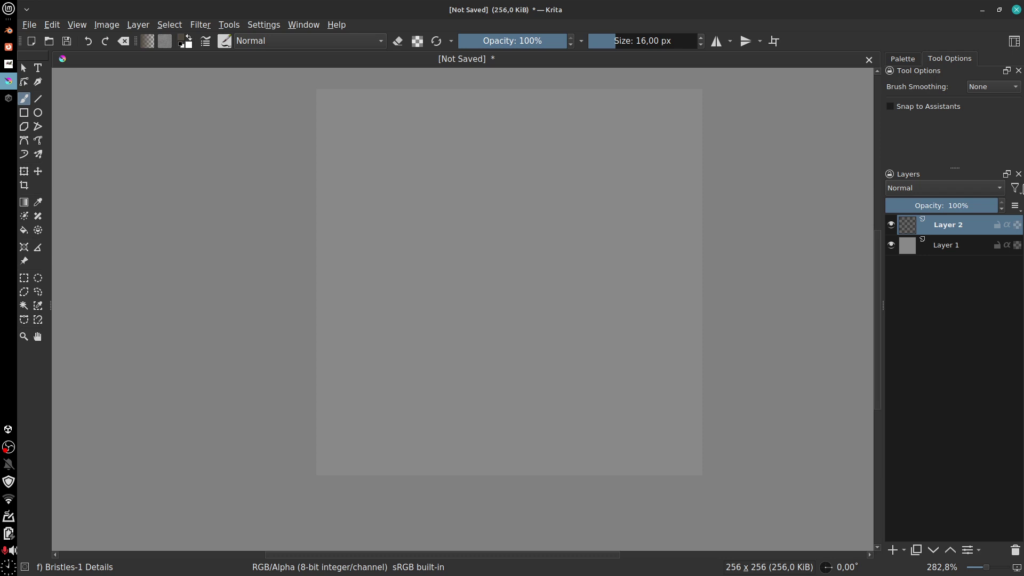
Step: Paint test strokes on Layer 2 with the f) Bristles-1 Details and e) Marker Dry brush presets, removing them after each try
mouse_move(406, 260)
left_mouse_down()
mouse_move(470, 316)
mouse_move(611, 352)
left_mouse_up()
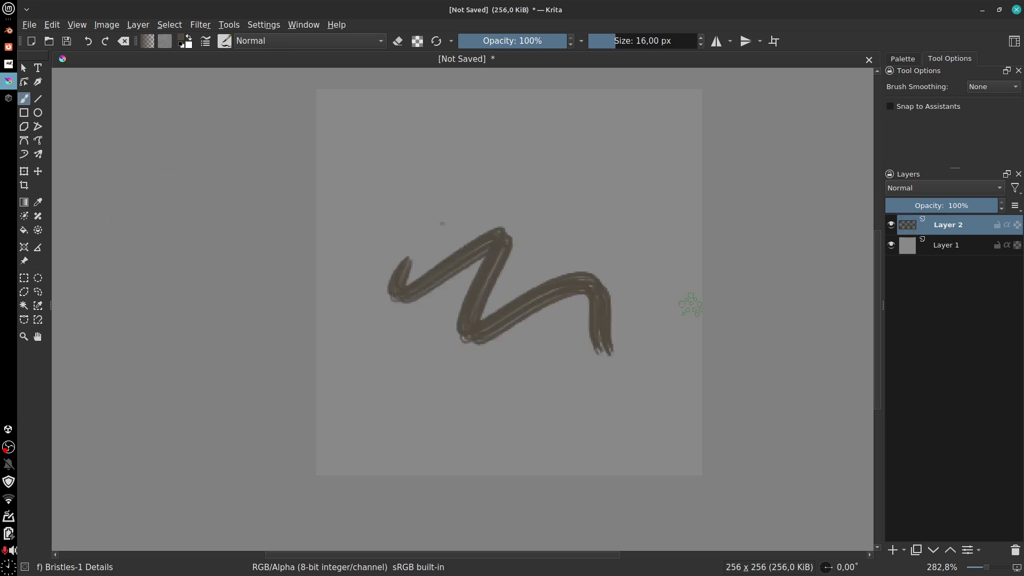
key("ctrl+z")
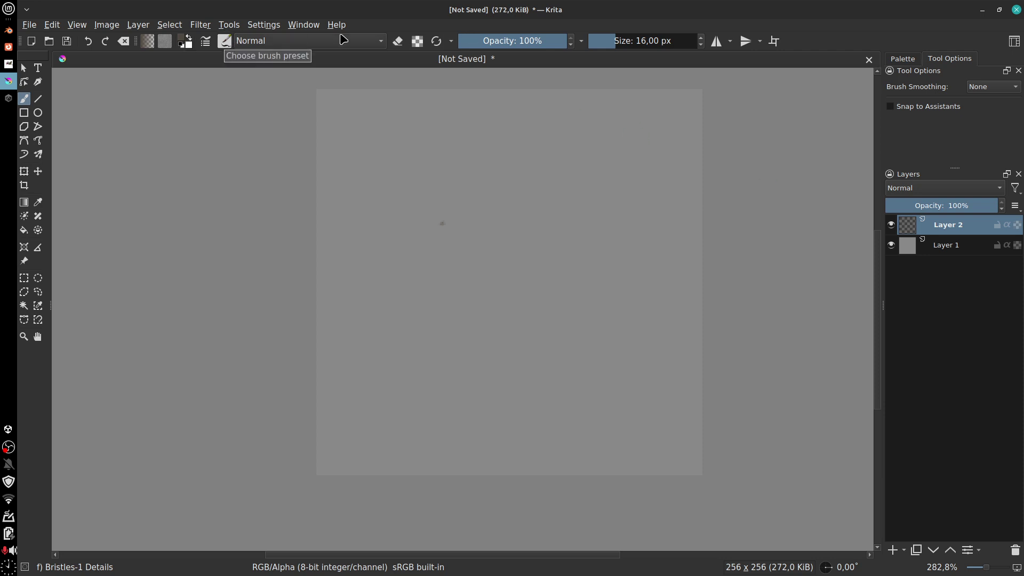
left_click(223, 41)
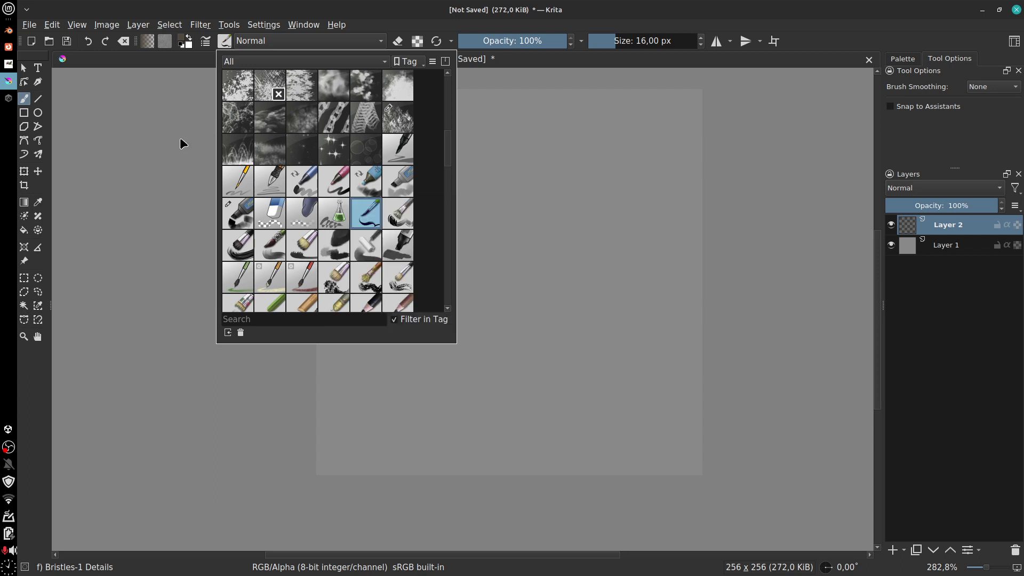
left_click(375, 188)
mouse_move(550, 177)
left_mouse_down()
mouse_move(486, 258)
mouse_move(584, 256)
mouse_move(619, 293)
left_mouse_up()
left_click(647, 324)
key("Delete")
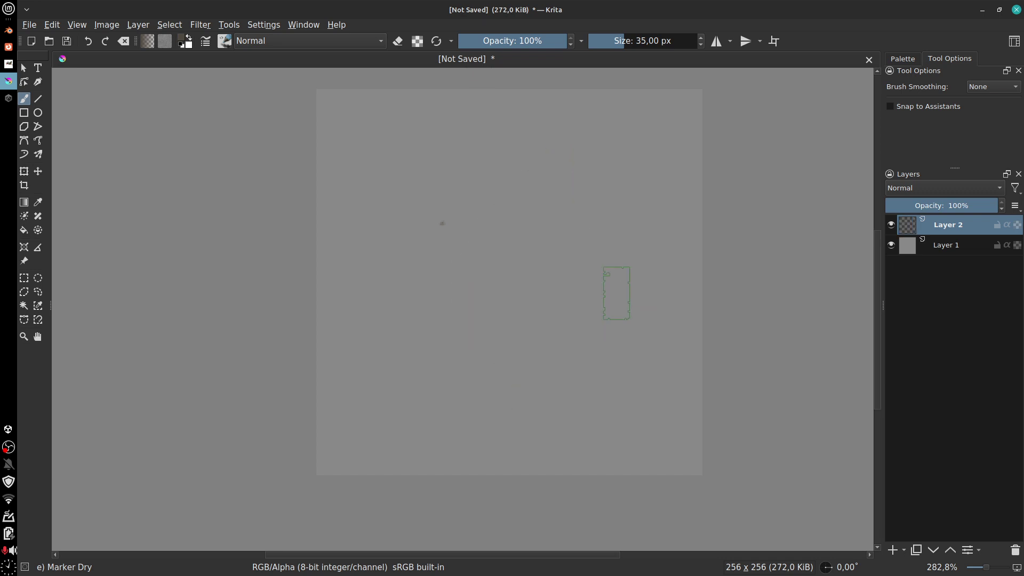
Step: Choose the d) Ink-4 Pen Rough brush preset, paint a wavy test stroke on Layer 2 and undo it
left_click(225, 42)
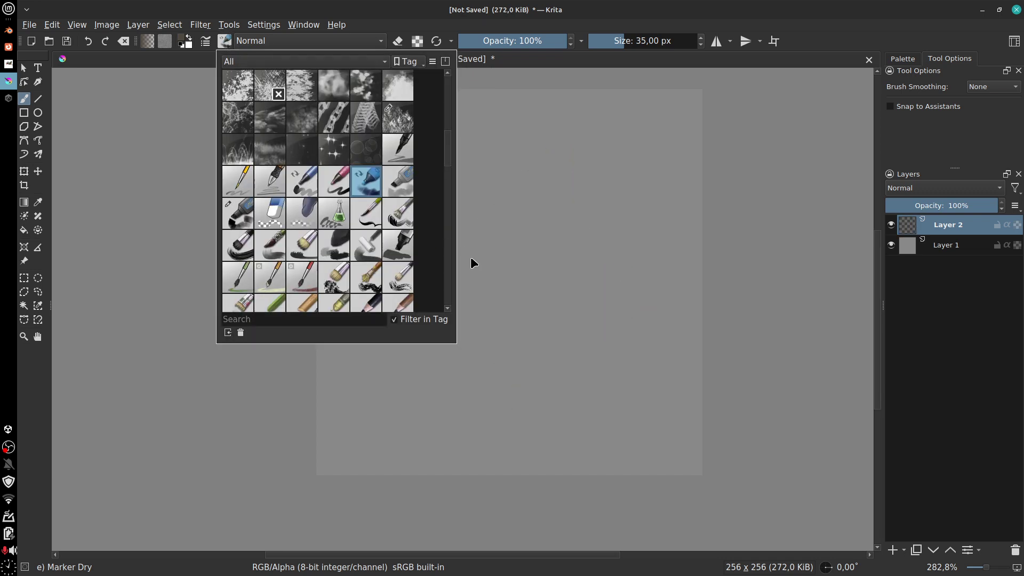
scroll(451, 156, "up", 1)
scroll(450, 156, "up", 5)
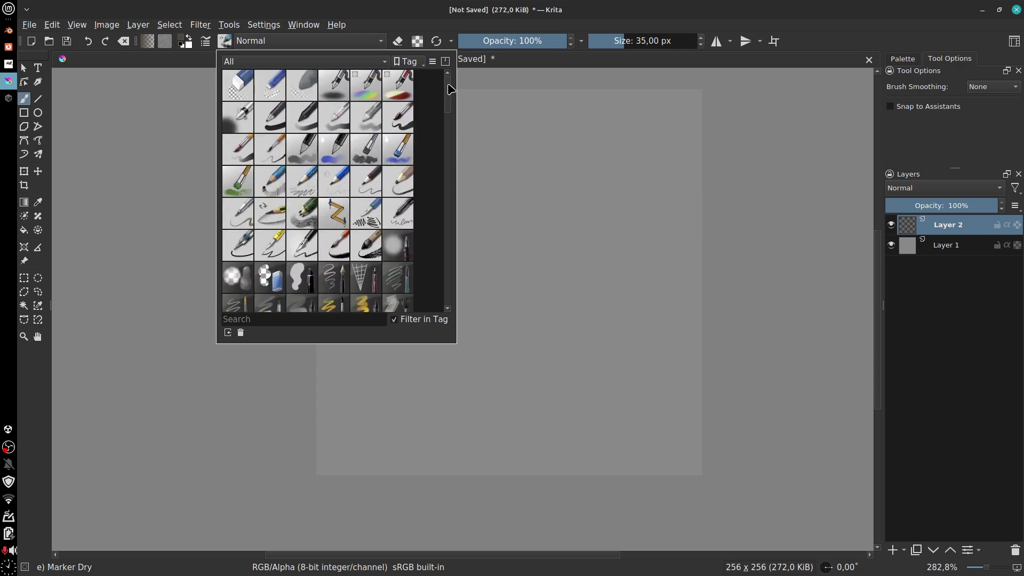
left_click(329, 239)
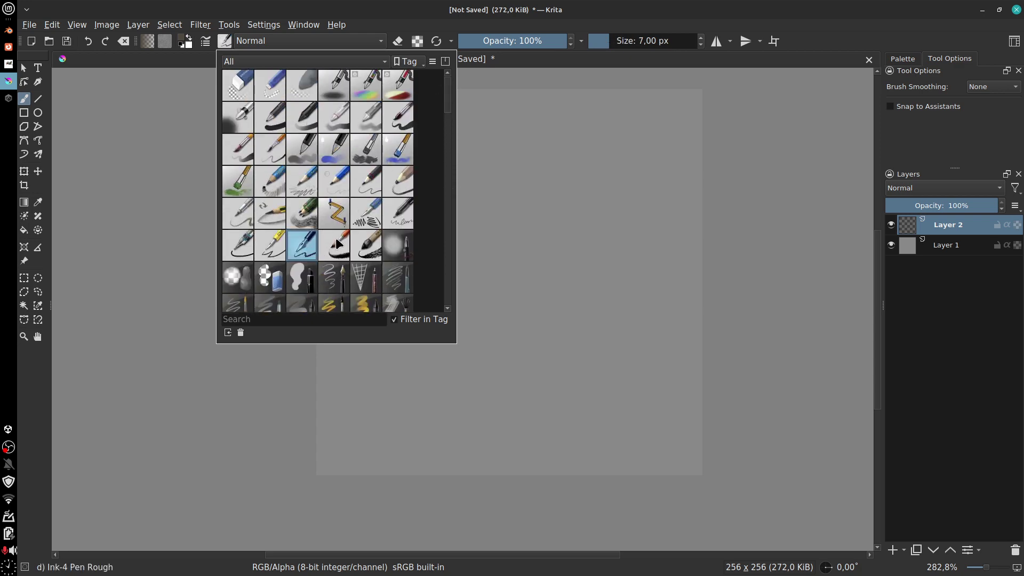
left_click(512, 132)
mouse_move(511, 134)
left_mouse_down()
mouse_move(457, 191)
mouse_move(526, 264)
mouse_move(663, 295)
left_mouse_up()
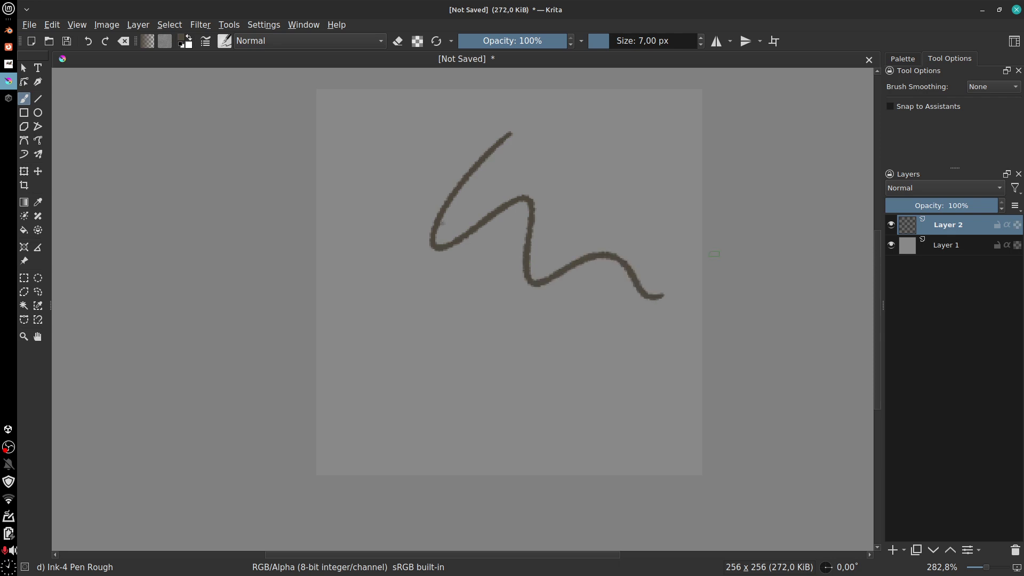
key("ctrl+z")
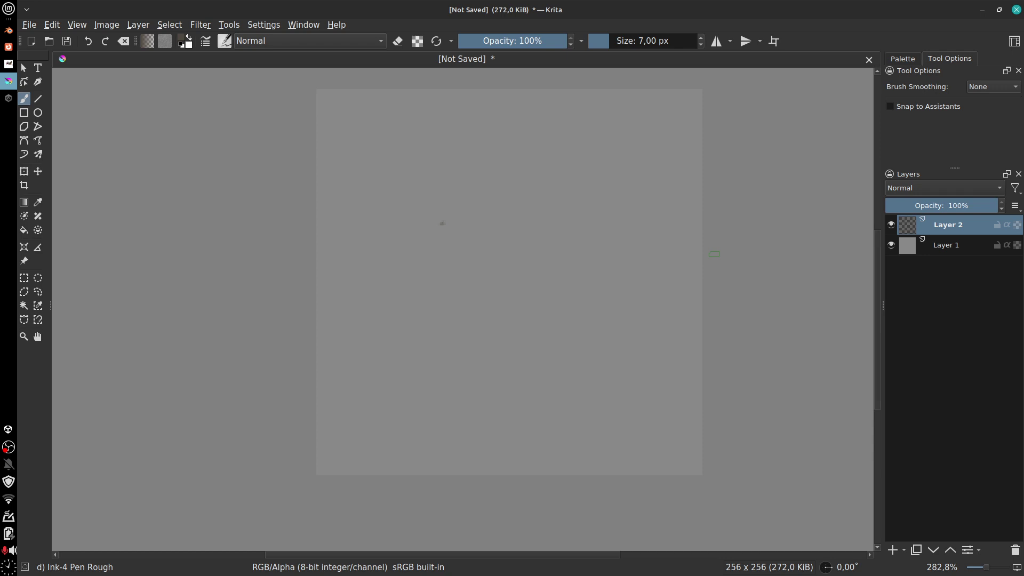
Step: Choose the udan-pencil brush preset, paint diagonal hatching in the middle of Layer 2 and undo it
left_click(224, 41)
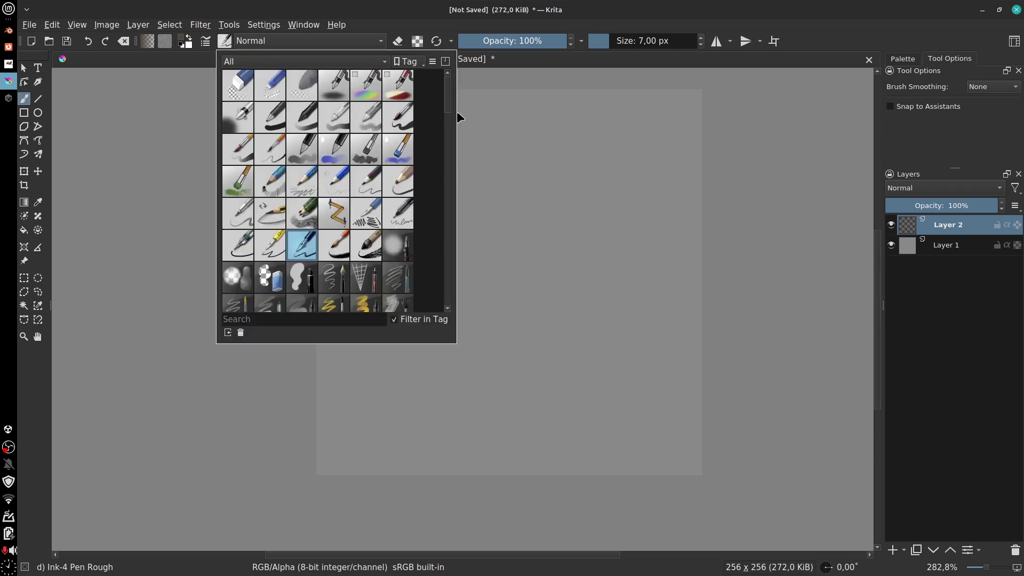
mouse_move(448, 110)
left_mouse_down()
mouse_move(442, 299)
mouse_move(431, 260)
left_mouse_up()
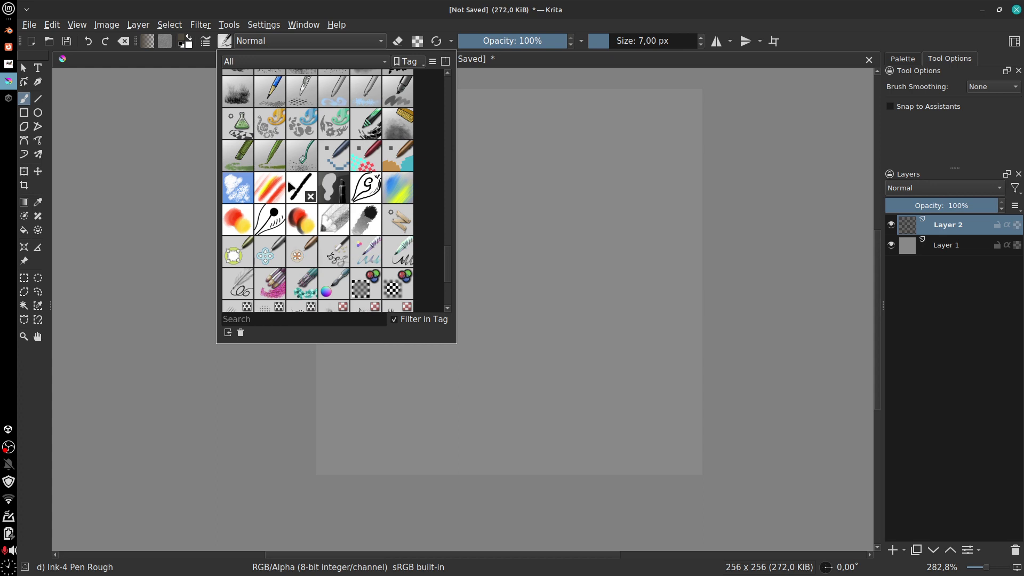
mouse_move(373, 216)
left_click(342, 224)
left_click(442, 223)
mouse_move(545, 179)
left_mouse_down()
mouse_move(482, 236)
mouse_move(463, 305)
mouse_move(489, 331)
mouse_move(448, 256)
mouse_move(424, 276)
left_mouse_up()
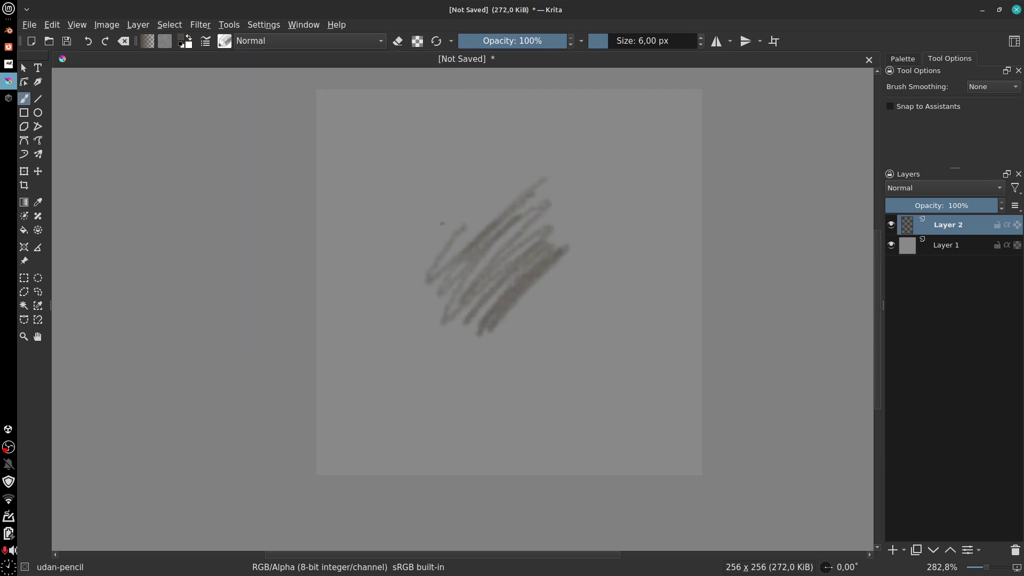
key("ctrl+z")
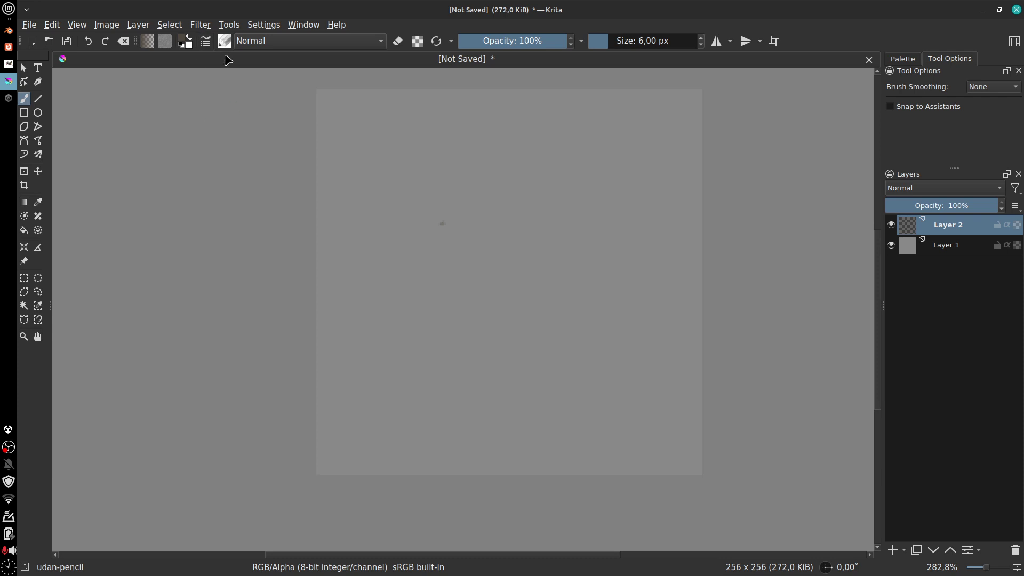
Step: Filter the brush editor's presets by the Shape engine and try its presets, ending on deevad 4d alchemy
left_click(205, 41)
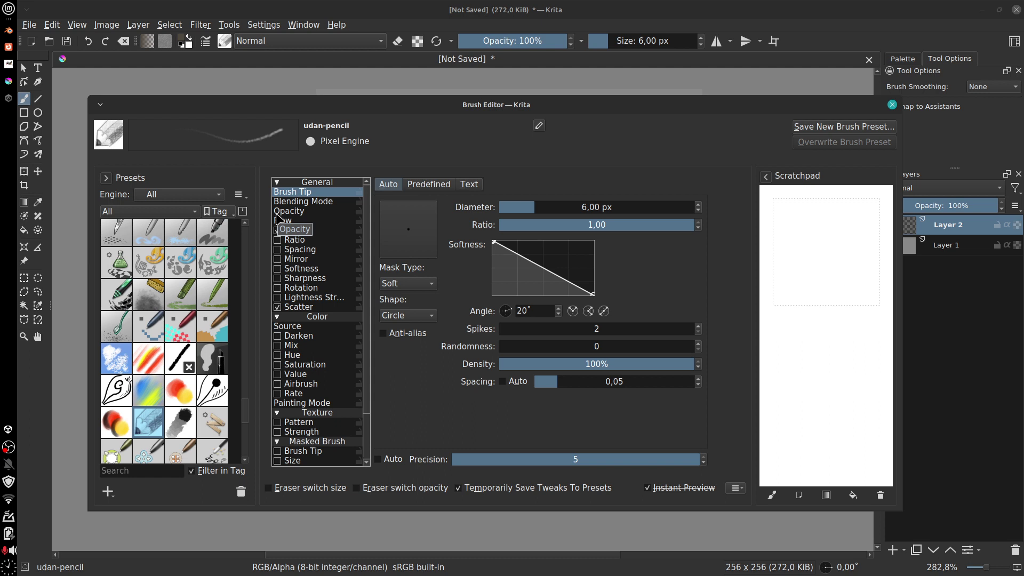
left_click(163, 196)
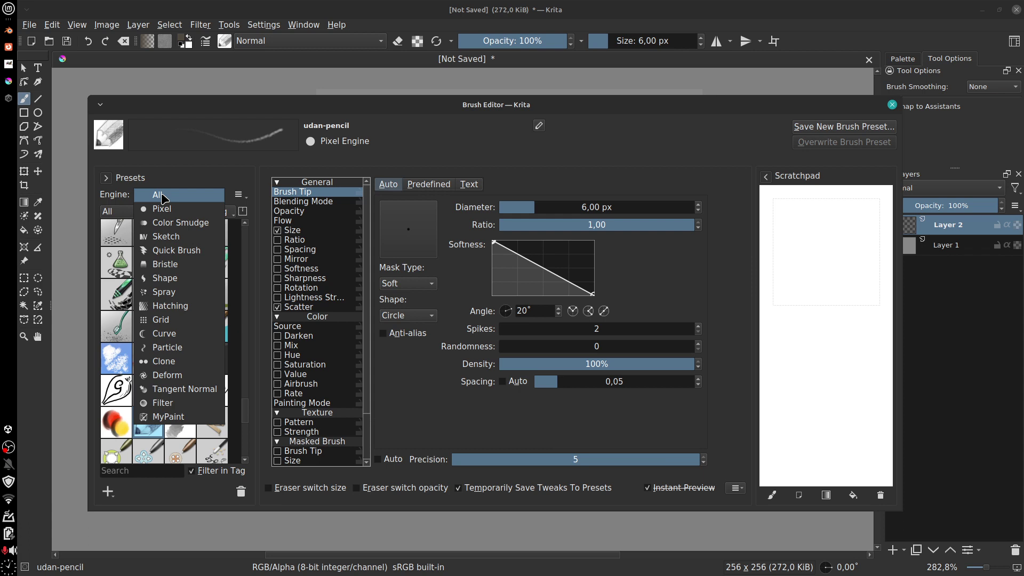
left_click(192, 285)
left_click(124, 245)
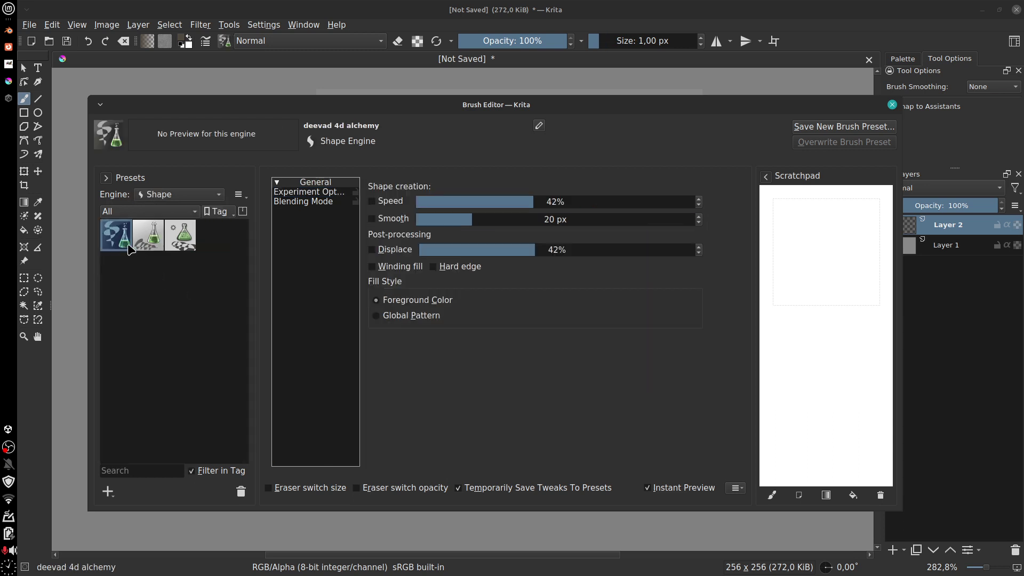
left_click(154, 247)
left_click(126, 244)
left_click(188, 247)
left_click(126, 239)
Step: Filter the brush presets by the Bristle engine, try d) Ink-8 Sumi-e and settle on the Hairy Details preset
left_click(170, 197)
left_click(169, 184)
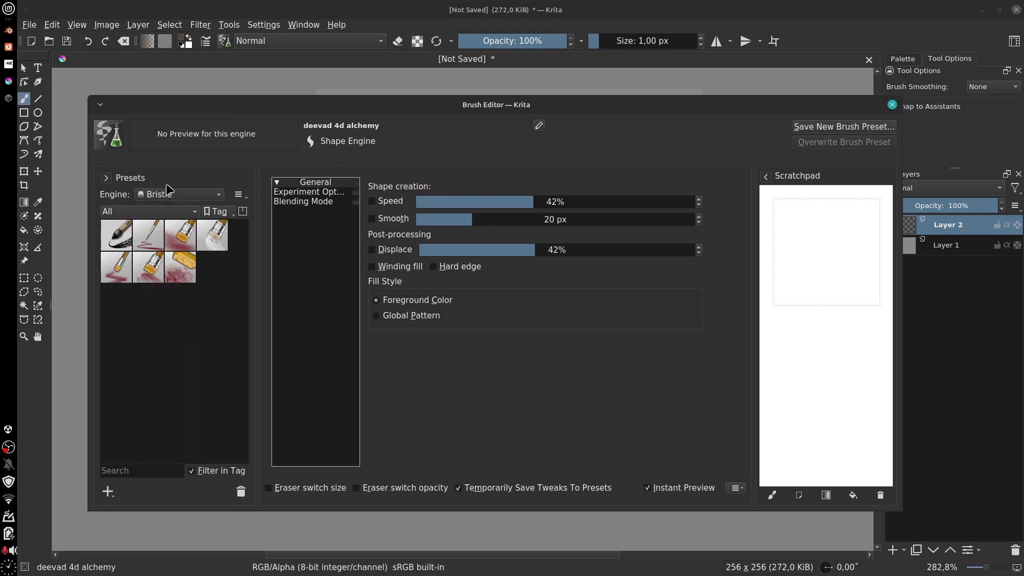
left_click(120, 243)
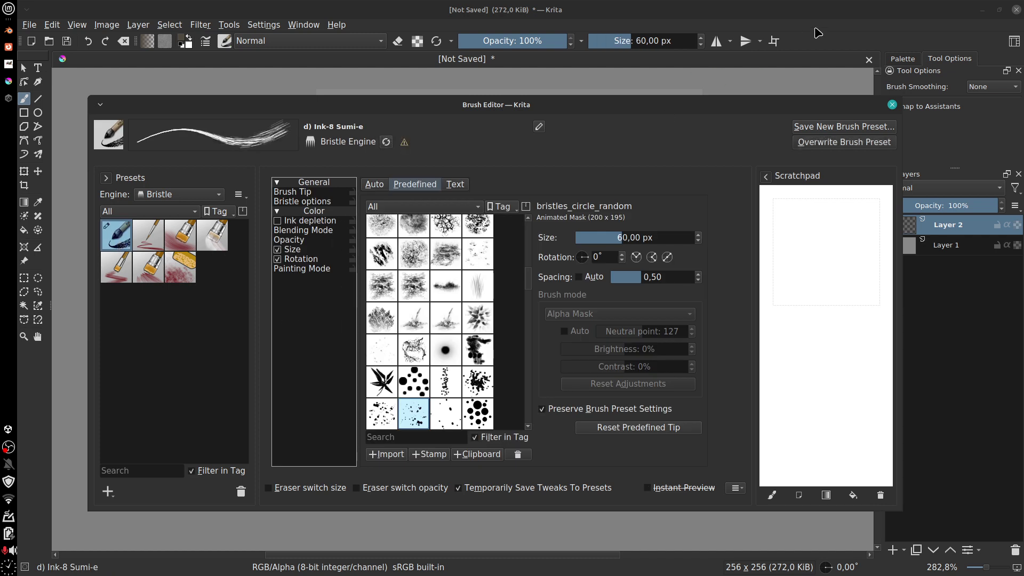
left_click(150, 233)
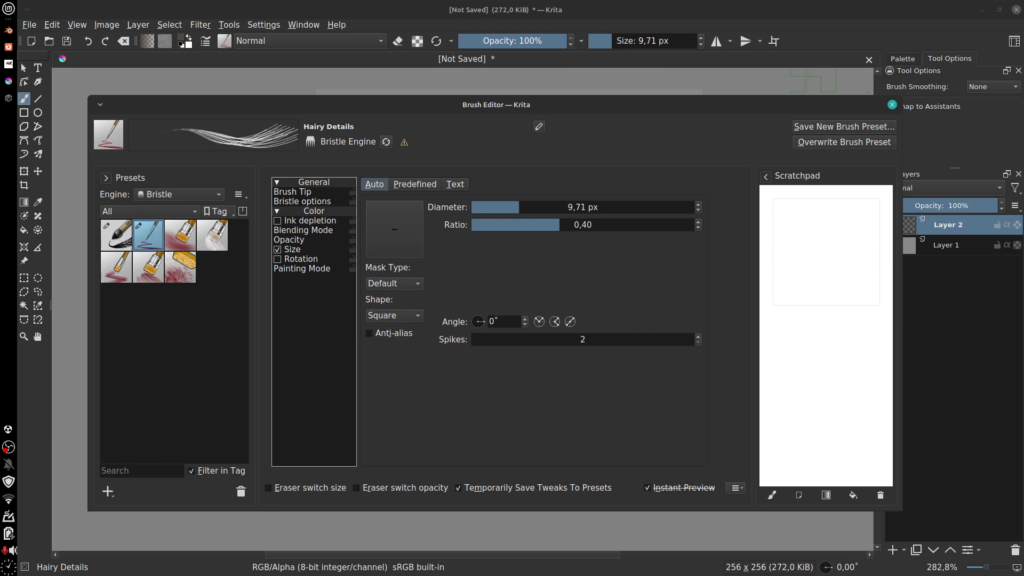
left_click(892, 105)
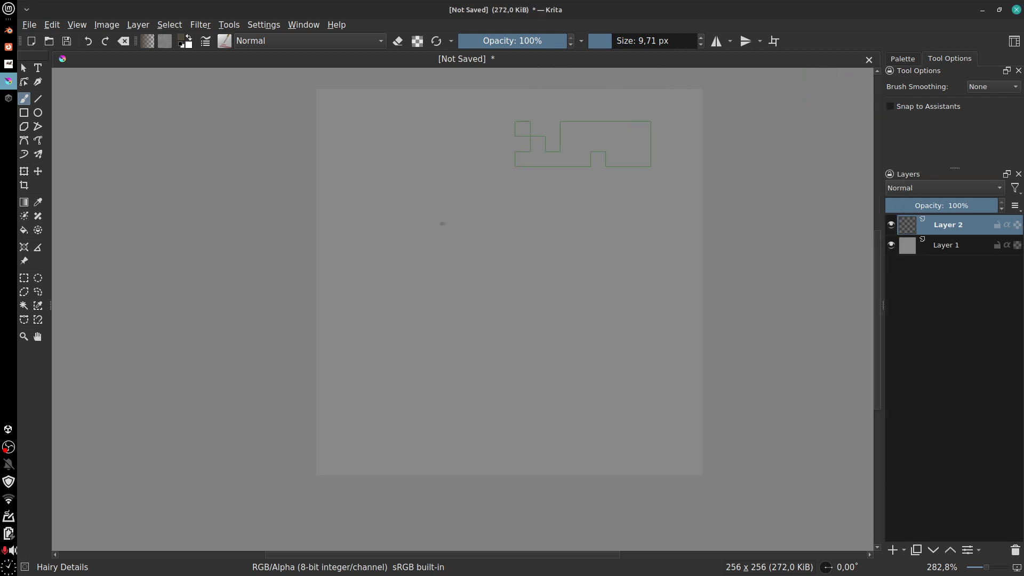
Step: Paint three long curved hair-like strokes across Layer 2 with the Hairy Details brush
left_click_drag(585, 145, 471, 471)
mouse_move(622, 190)
left_mouse_down()
mouse_move(528, 331)
mouse_move(657, 412)
left_mouse_up()
left_click_drag(463, 125, 456, 336)
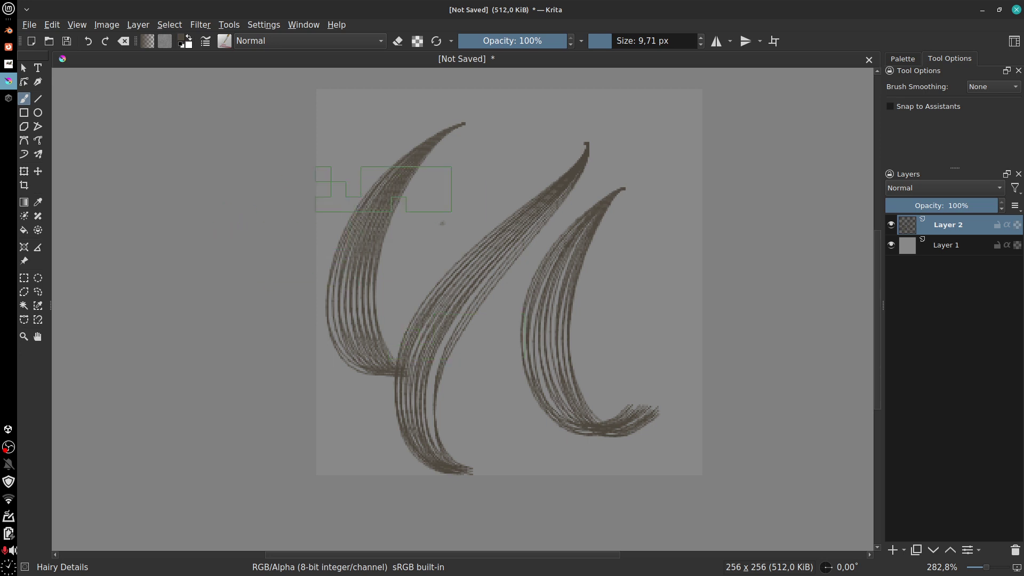
Step: Compare the brush presets offered by the Color Smudge and Pixel engines in the brush editor
left_click(212, 48)
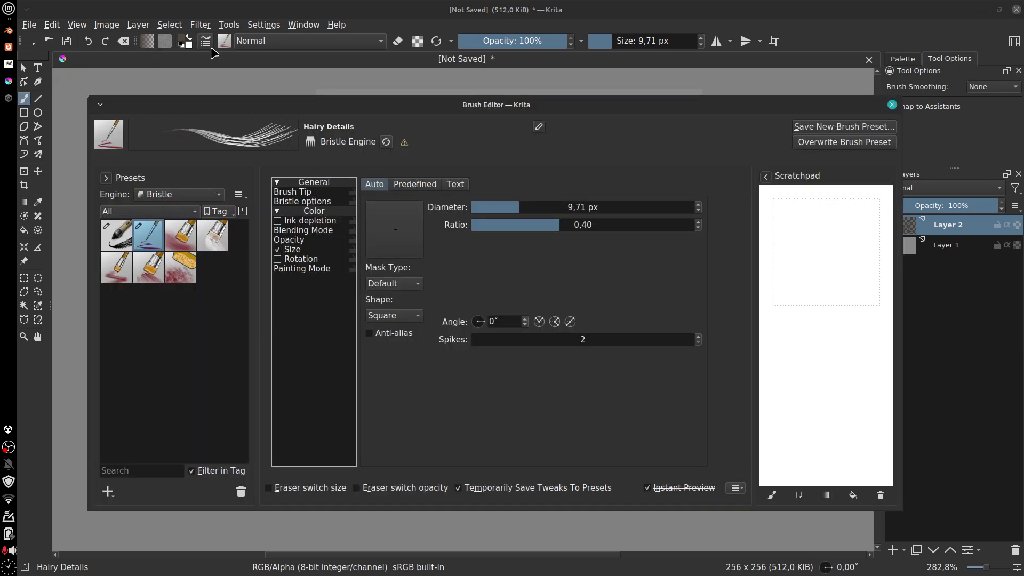
left_click(187, 198)
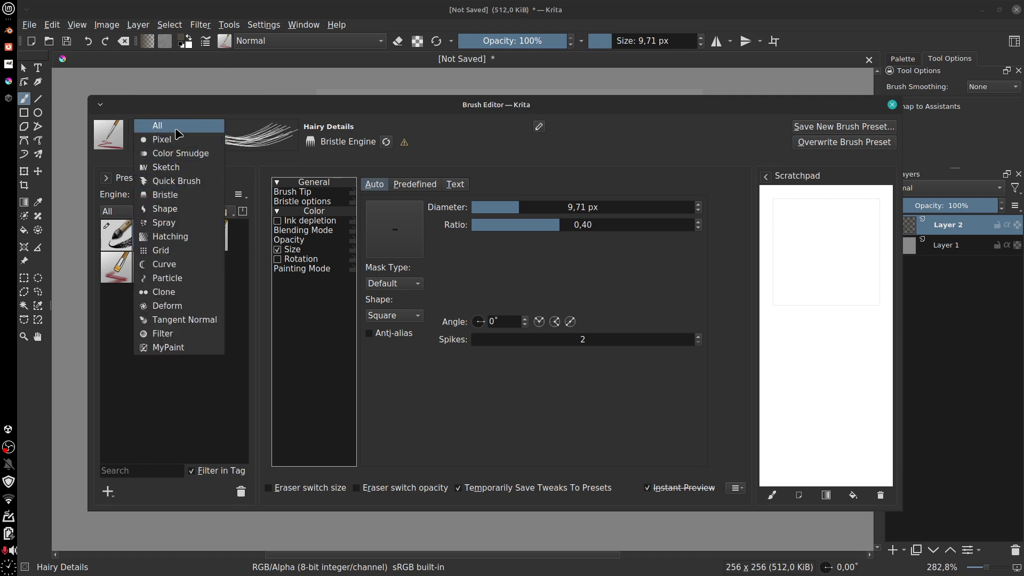
left_click(178, 154)
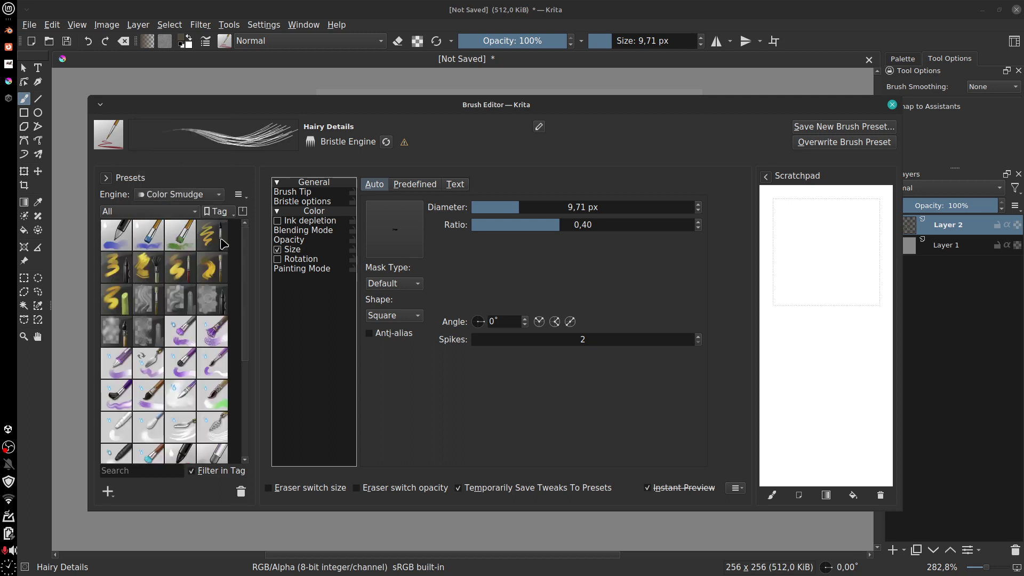
left_click(188, 196)
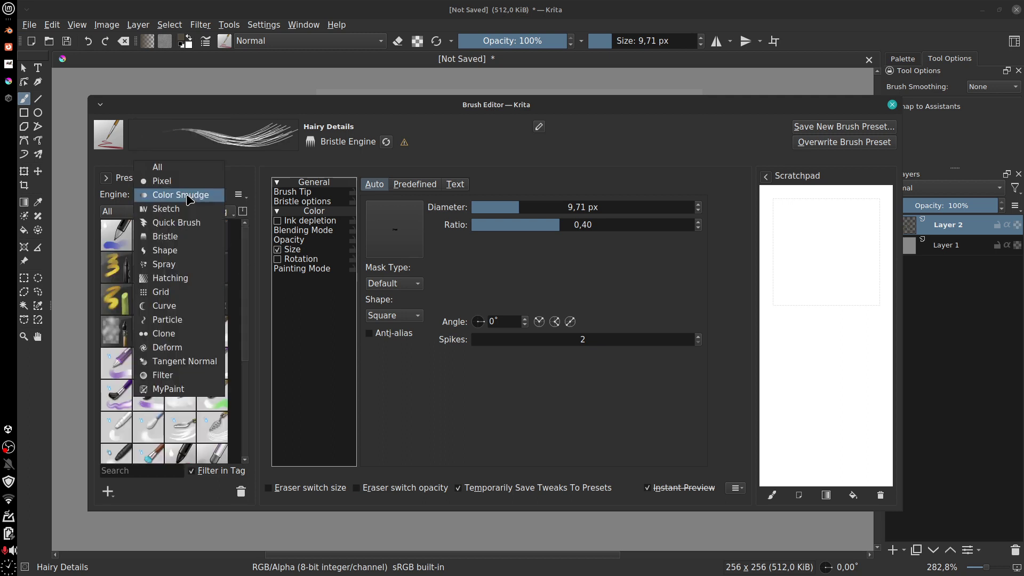
left_click(181, 181)
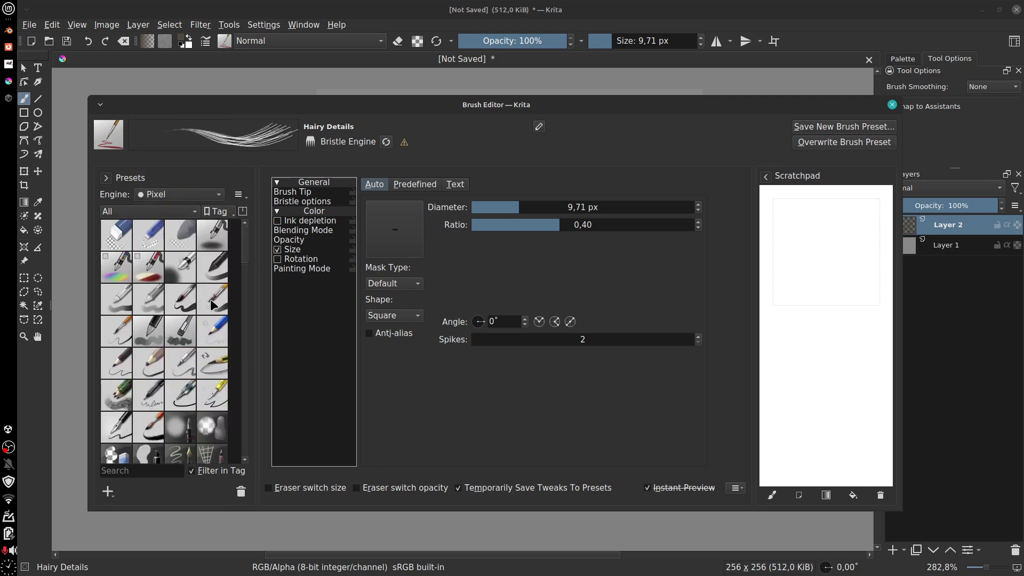
left_click(183, 198)
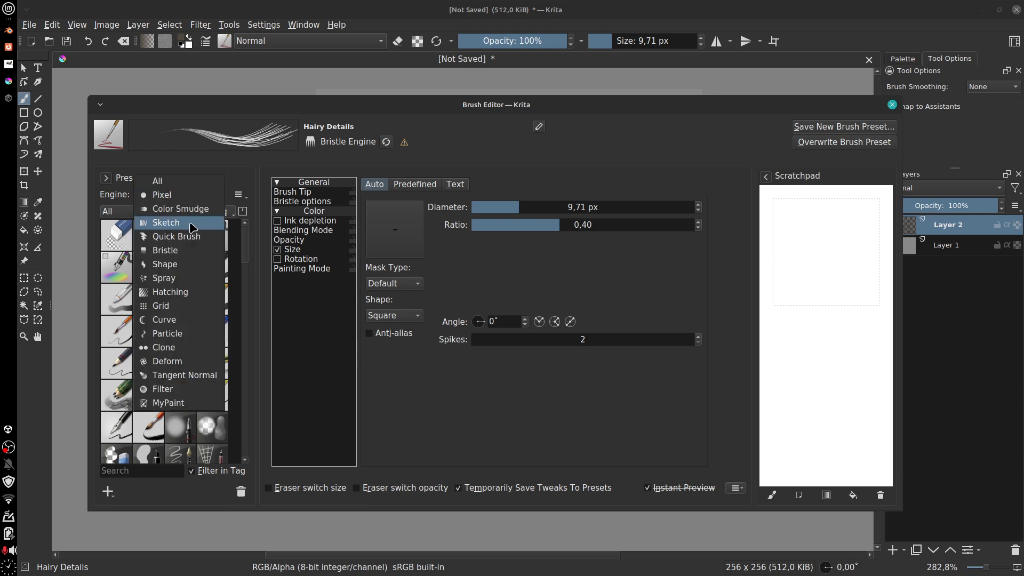
left_click(181, 209)
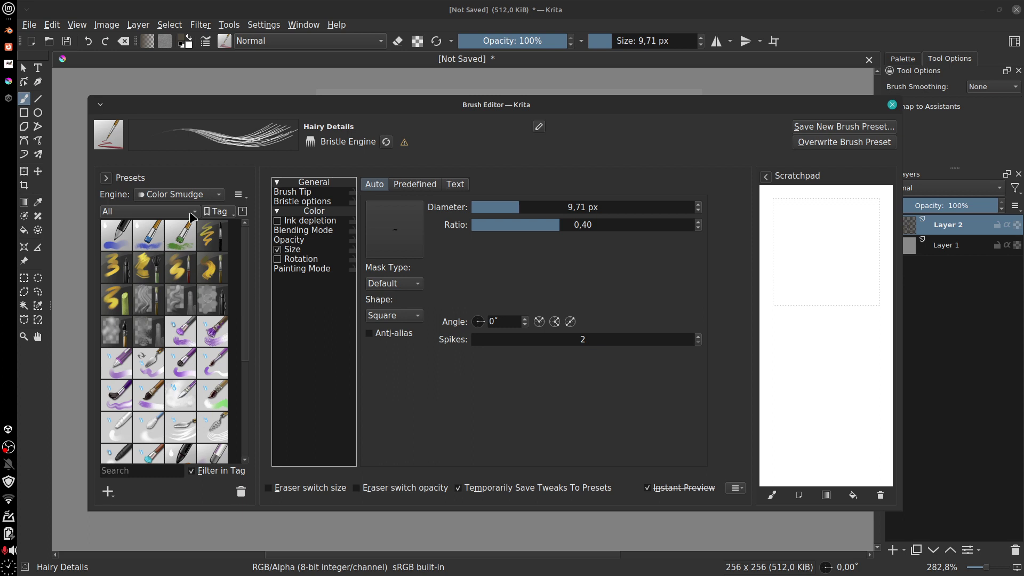
Step: Filter the brush presets by the Sketch engine and choose the v) Sketching-2 Chrome Large preset
left_click(185, 195)
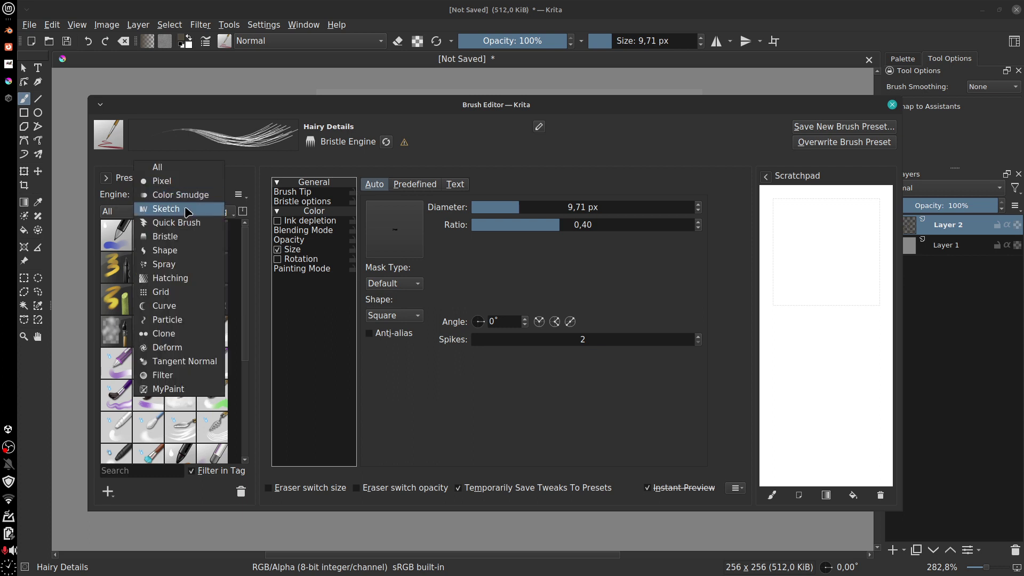
left_click(187, 212)
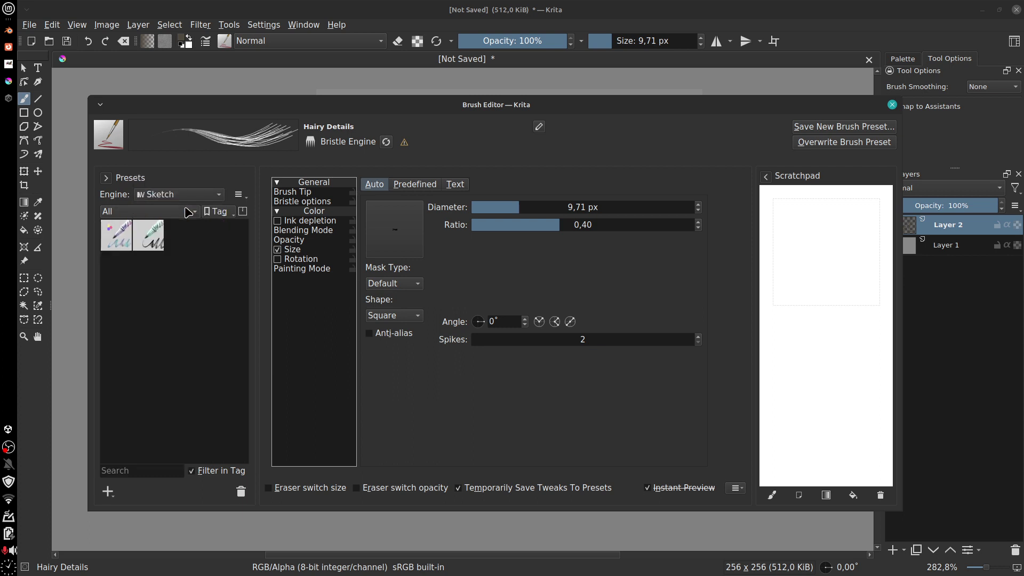
left_click(149, 236)
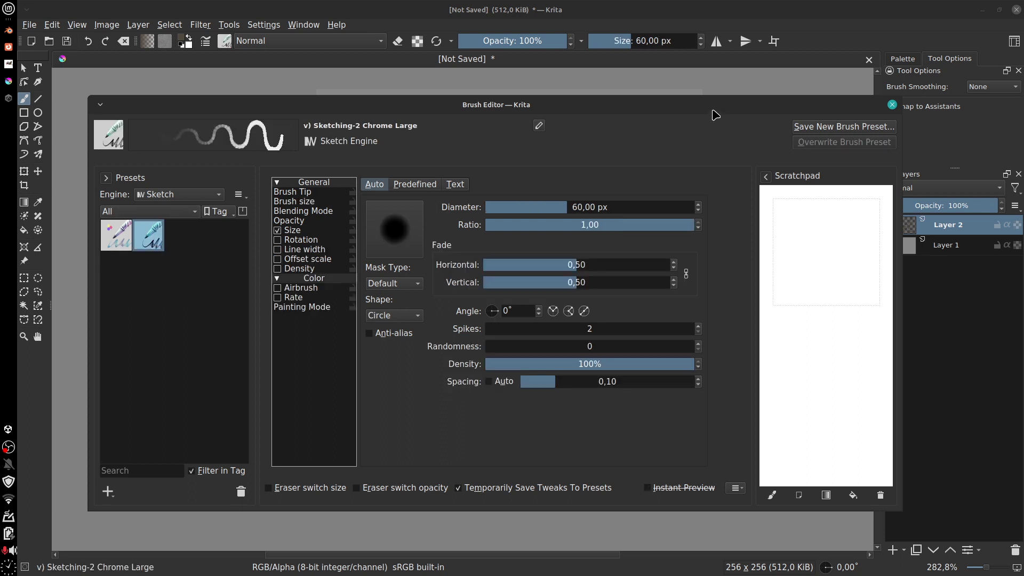
left_click(895, 104)
Step: Paint three zigzag test strokes on Layer 2, clearing the layer after each, and finish with dense diagonal hatching across the canvas
mouse_move(654, 219)
left_mouse_down()
mouse_move(530, 311)
mouse_move(445, 323)
left_mouse_up()
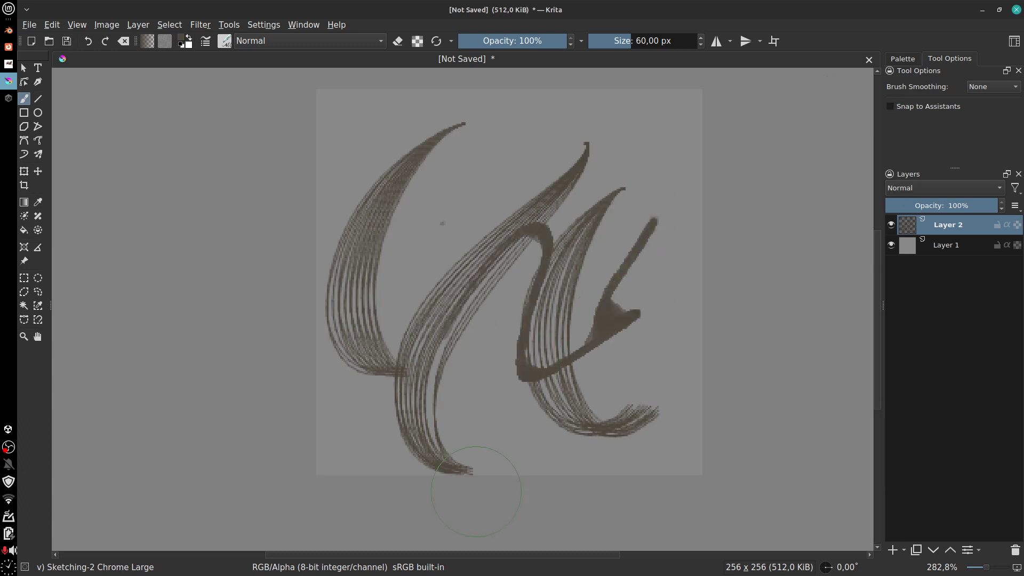
key("Delete")
mouse_move(403, 149)
left_mouse_down()
mouse_move(443, 302)
mouse_move(560, 356)
left_mouse_up()
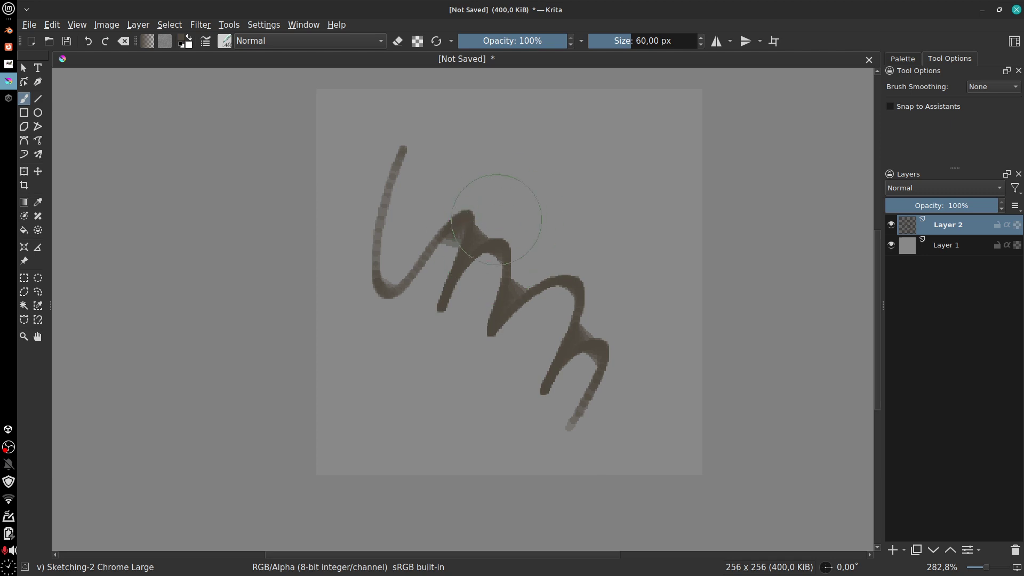
key("Delete")
mouse_move(377, 183)
left_mouse_down()
mouse_move(475, 259)
mouse_move(565, 202)
left_mouse_up()
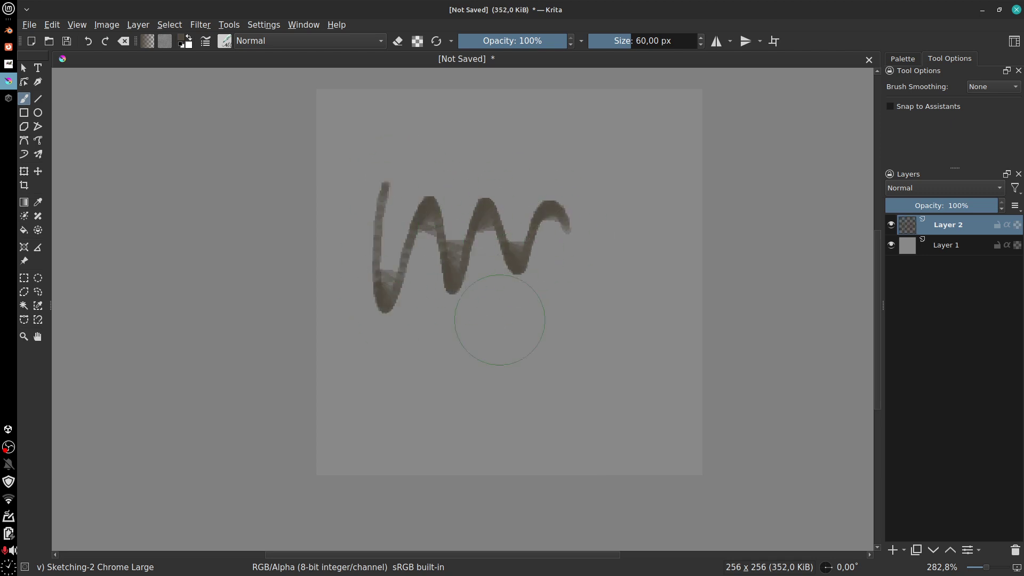
key("Delete")
mouse_move(541, 123)
left_mouse_down()
mouse_move(379, 287)
mouse_move(498, 267)
mouse_move(618, 329)
mouse_move(585, 449)
left_mouse_up()
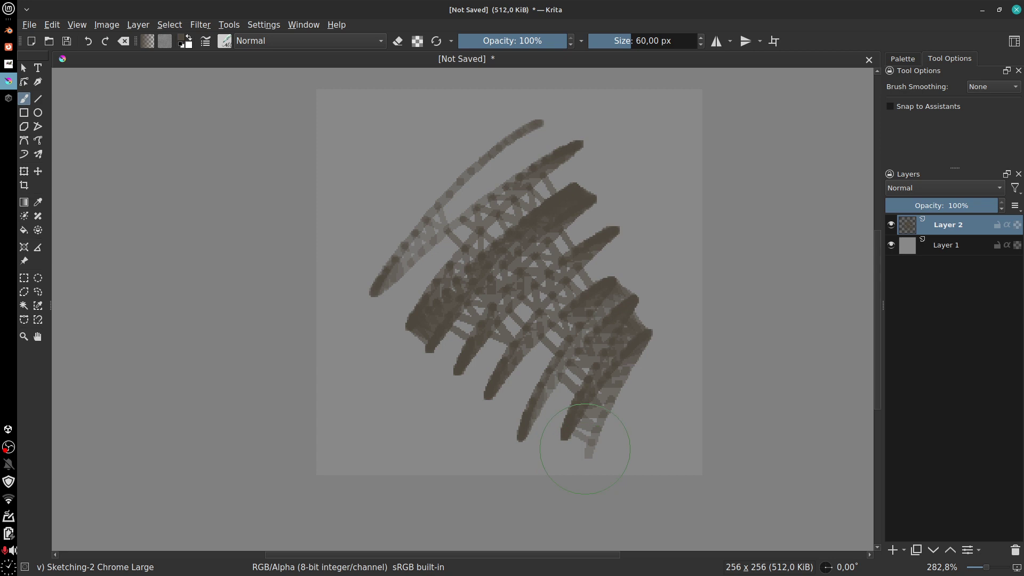
Step: List the brush presets of all engines in the brush editor and choose the Basic Rounded preset
left_click(224, 43)
left_click(209, 49)
left_click(208, 46)
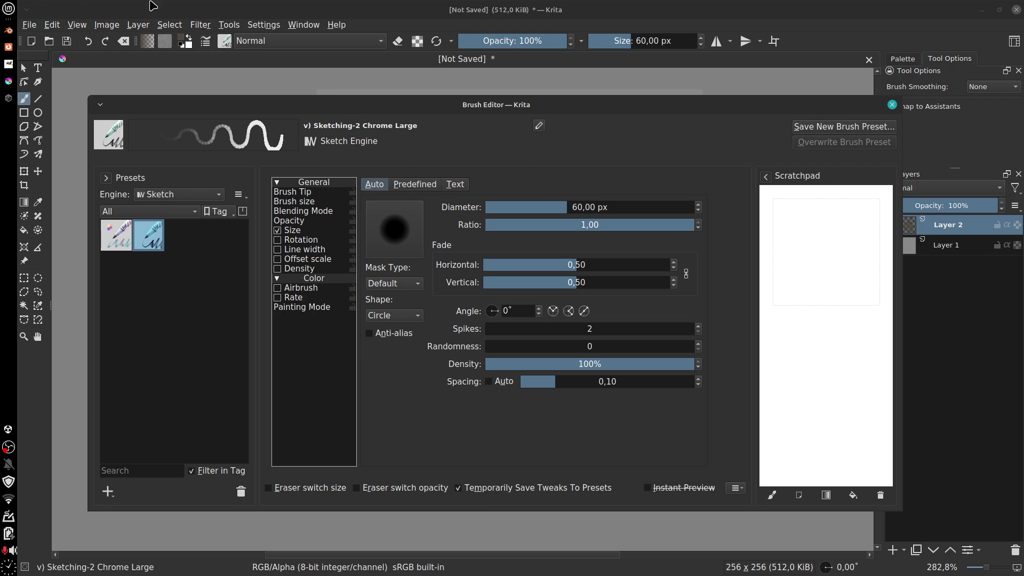
left_click(186, 193)
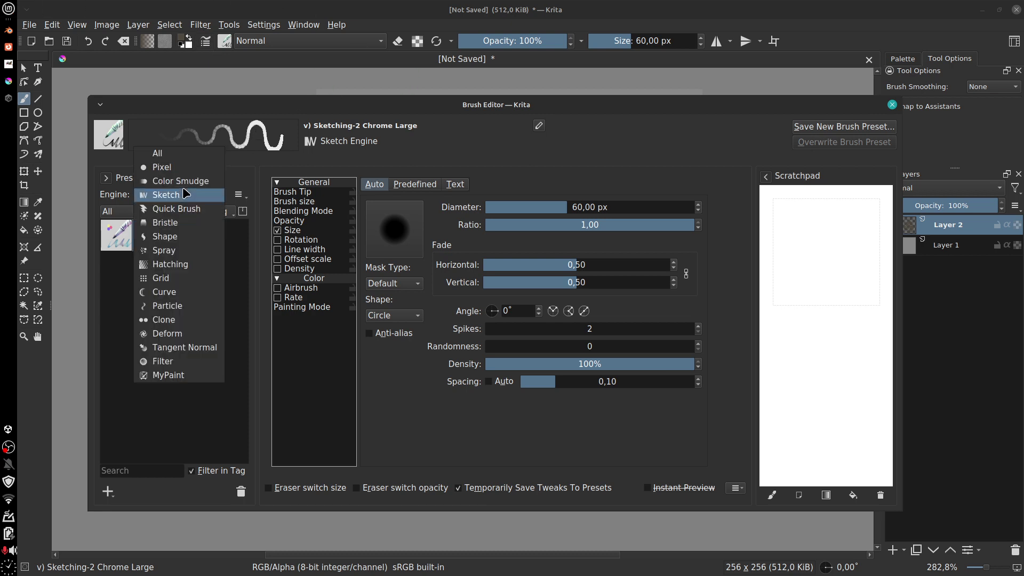
left_click(161, 162)
left_click(181, 330)
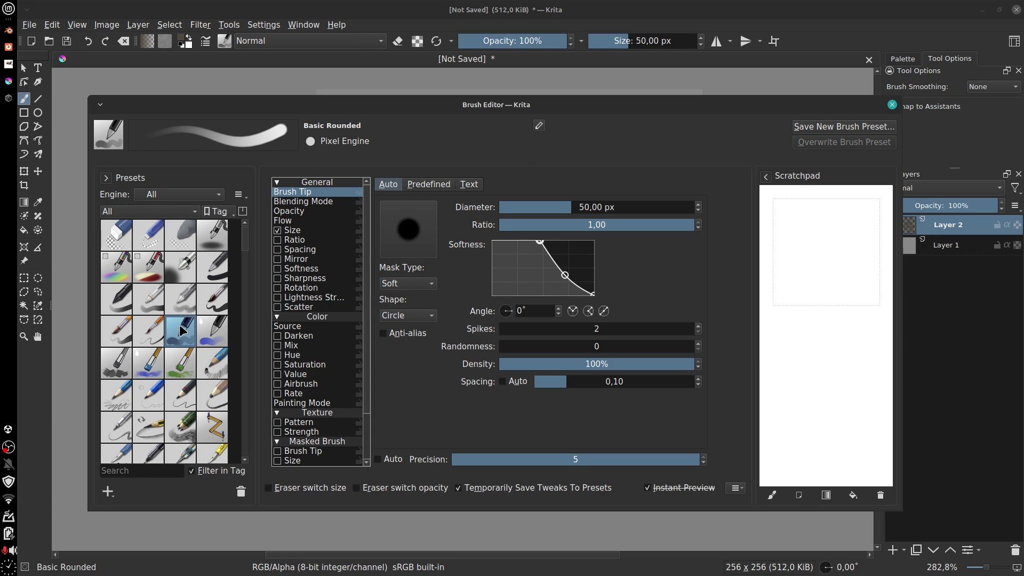
left_click(892, 105)
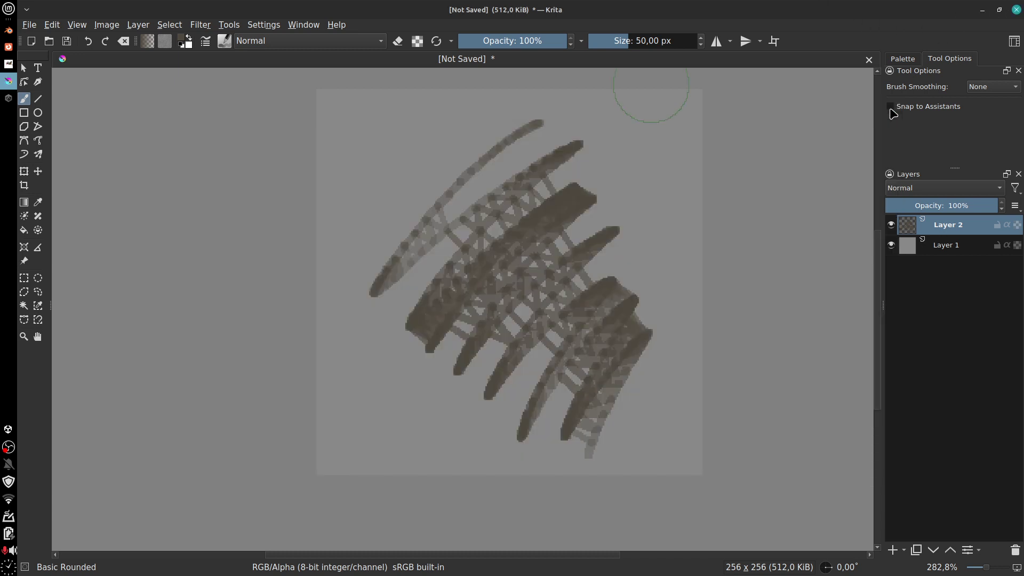
Step: Clear Layer 2 and paint dense overlapping zigzag patches with the Basic Rounded brush, clearing the layer after testing each patch
key("Delete")
mouse_move(411, 235)
left_mouse_down()
mouse_move(389, 263)
mouse_move(464, 229)
mouse_move(548, 290)
mouse_move(593, 377)
mouse_move(539, 379)
mouse_move(508, 183)
mouse_move(392, 270)
left_mouse_up()
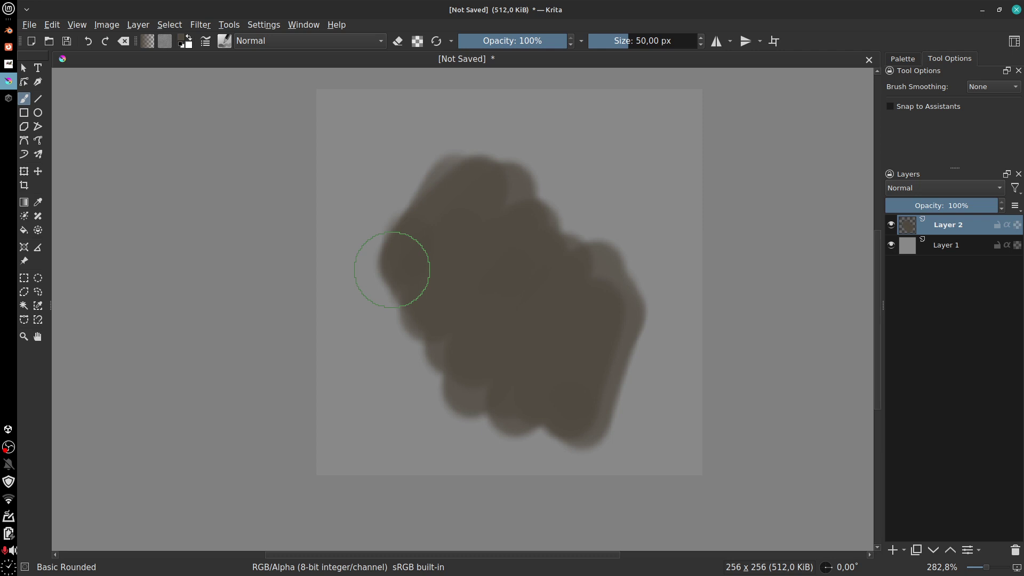
mouse_move(416, 229)
left_mouse_down()
mouse_move(370, 330)
mouse_move(415, 261)
mouse_move(465, 272)
mouse_move(450, 386)
mouse_move(392, 254)
mouse_move(396, 334)
mouse_move(433, 345)
mouse_move(487, 400)
left_mouse_up()
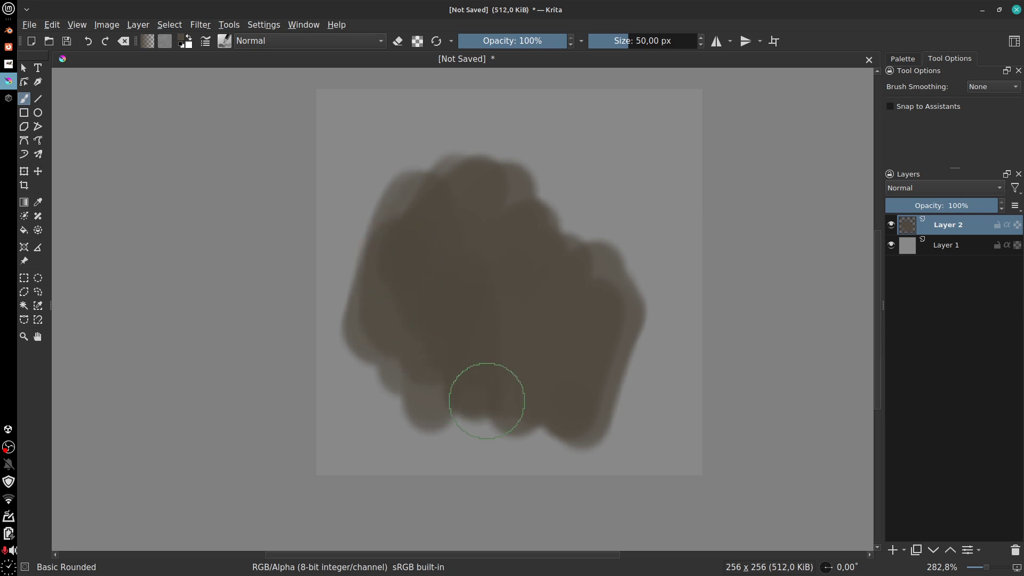
key("Delete")
mouse_move(464, 160)
left_mouse_down()
mouse_move(373, 255)
mouse_move(386, 288)
mouse_move(483, 259)
mouse_move(598, 281)
mouse_move(535, 329)
mouse_move(389, 280)
mouse_move(416, 338)
mouse_move(472, 369)
mouse_move(631, 260)
mouse_move(459, 257)
mouse_move(430, 192)
mouse_move(352, 270)
left_mouse_up()
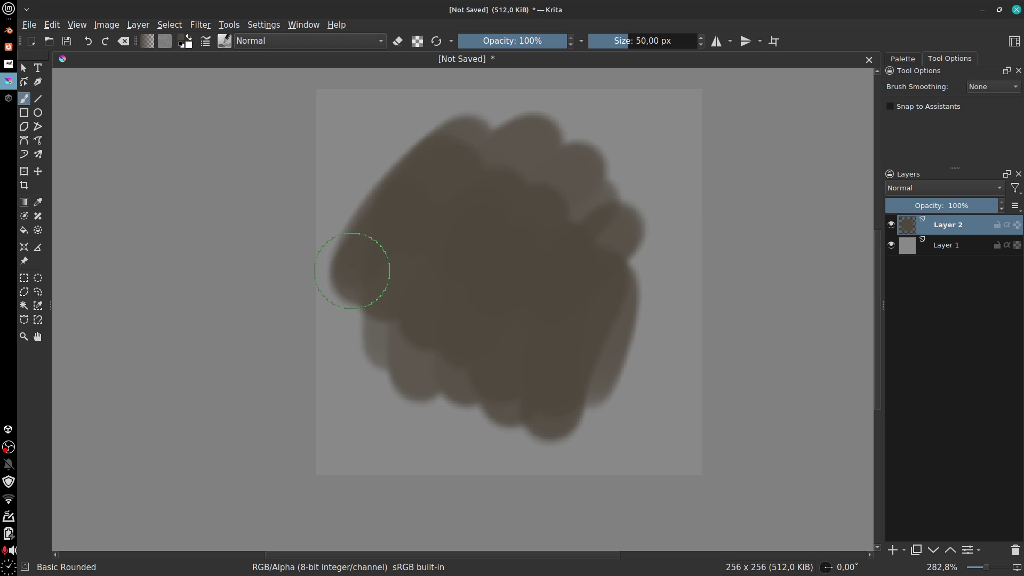
key("Delete")
Step: Paint four separate diagonal strokes of varying pressure and one heavy wavy stroke on Layer 2, and clear the layer
left_click_drag(450, 145, 374, 274)
left_click_drag(505, 191, 430, 307)
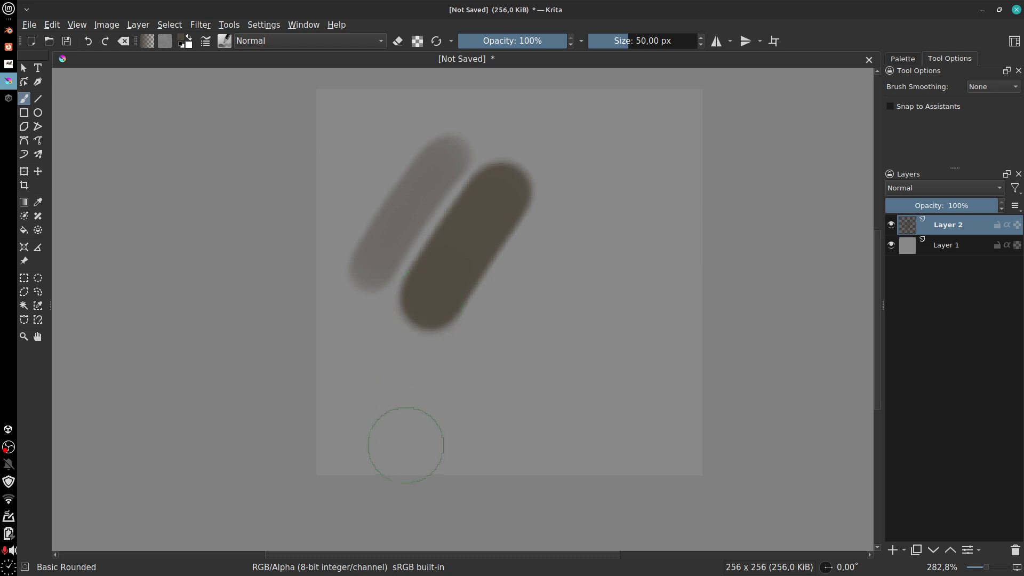
mouse_move(569, 229)
left_mouse_down()
mouse_move(498, 338)
mouse_move(479, 389)
left_mouse_up()
left_click_drag(603, 293, 531, 413)
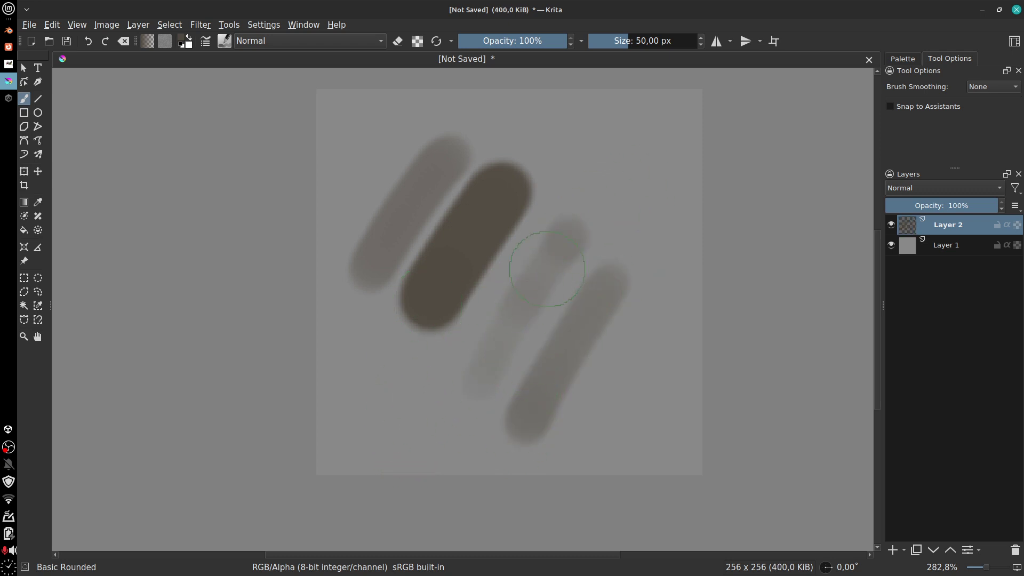
mouse_move(431, 382)
left_mouse_down()
mouse_move(446, 405)
mouse_move(466, 406)
mouse_move(598, 295)
left_mouse_up()
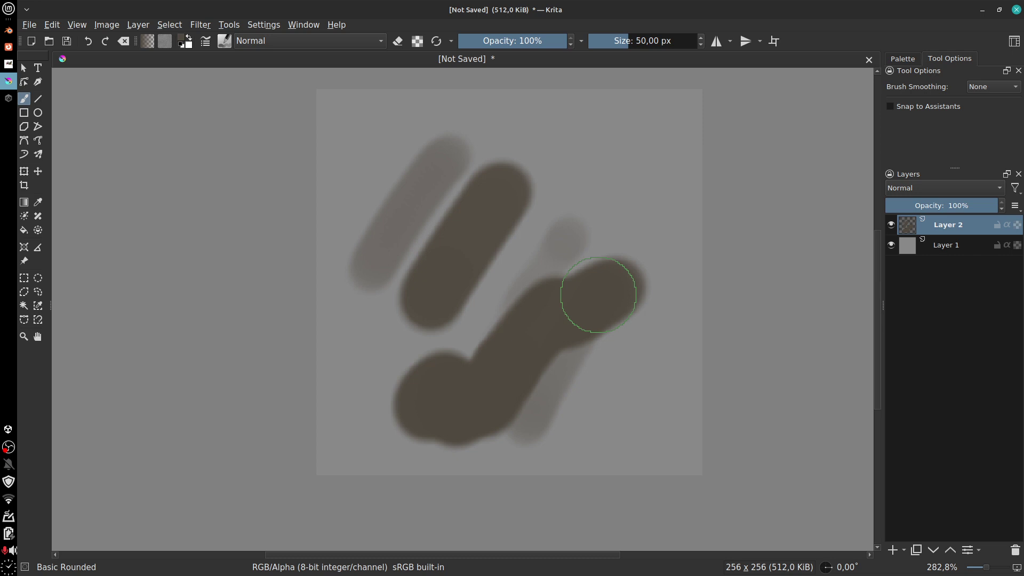
key("Delete")
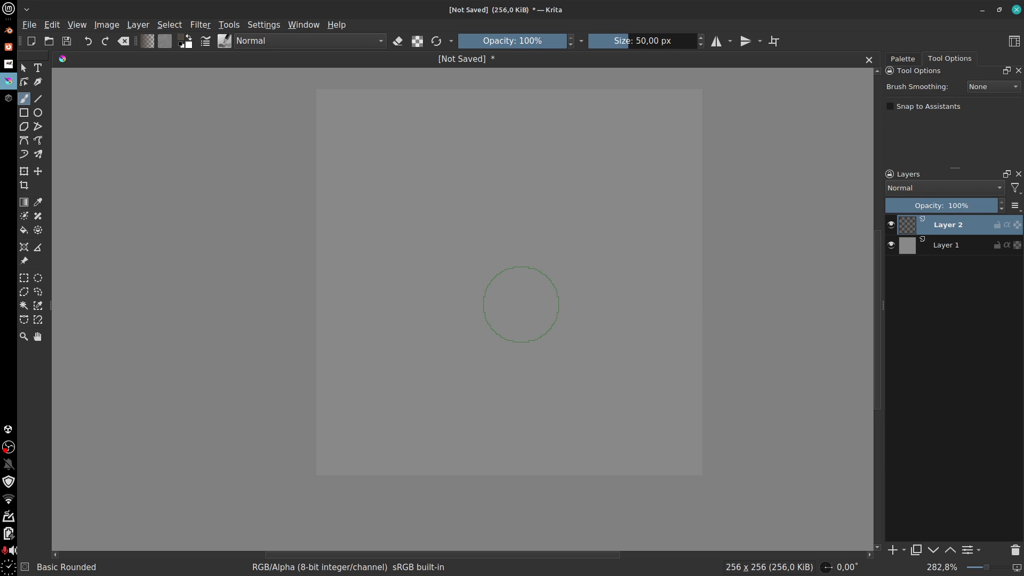
Step: Test a single dab and a zigzag stroke, clear Layer 2, and paint a dense soft patch near the canvas centre
left_click(407, 115)
mouse_move(346, 218)
left_mouse_down()
mouse_move(533, 227)
mouse_move(590, 314)
left_mouse_up()
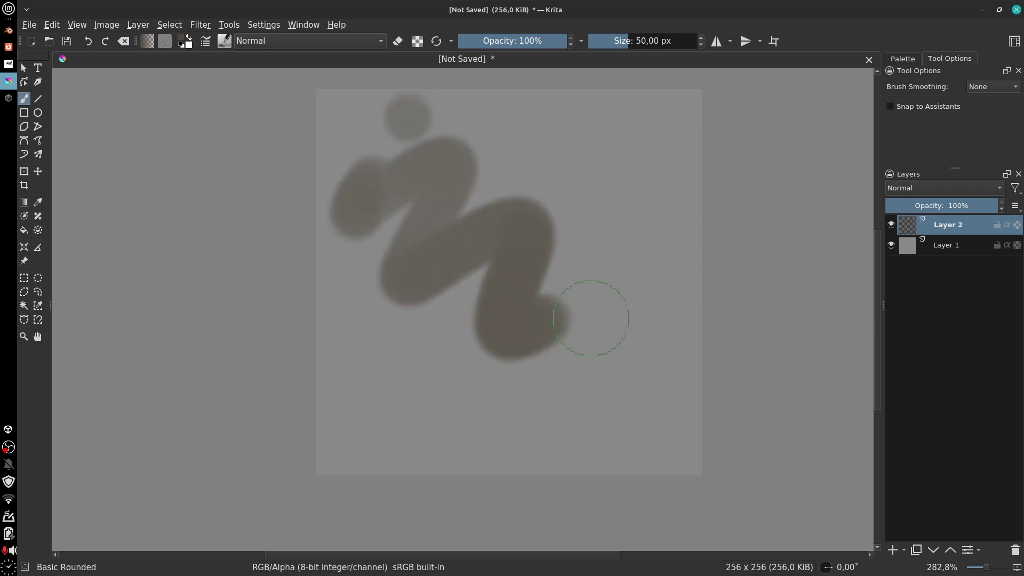
key("Delete")
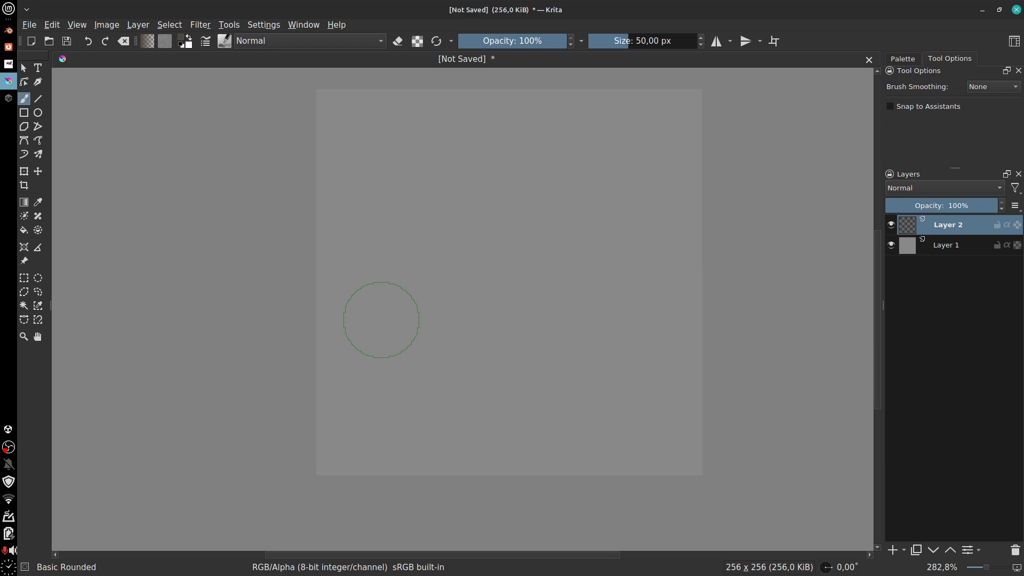
mouse_move(453, 160)
left_mouse_down()
mouse_move(451, 200)
mouse_move(488, 221)
mouse_move(498, 368)
left_mouse_up()
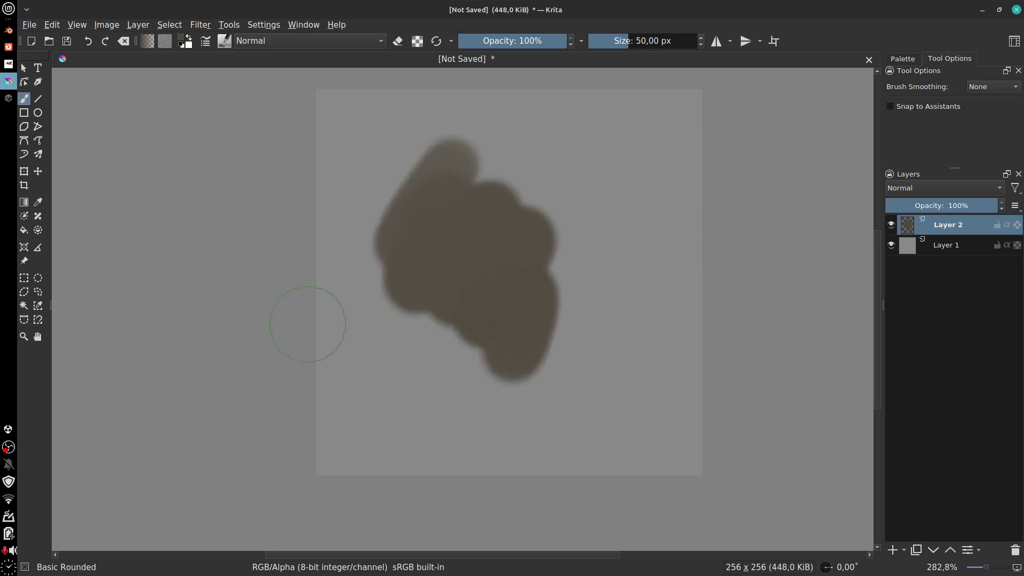
Step: Switch to Firefox to review the lesson page's tool list, look at the GIMP window, and return to Krita
left_click(9, 60)
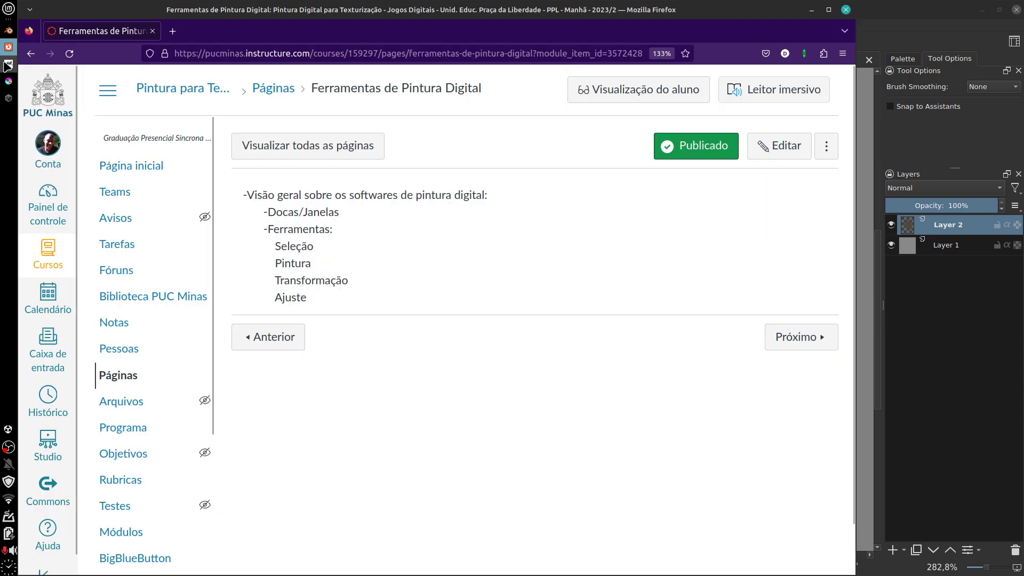
left_click(9, 32)
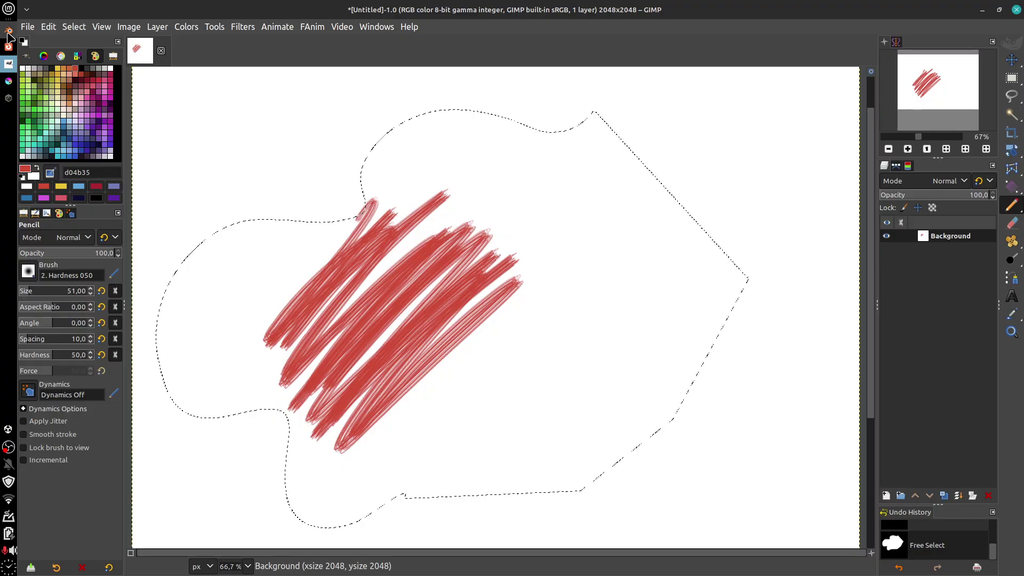
left_click(9, 46)
left_click(9, 82)
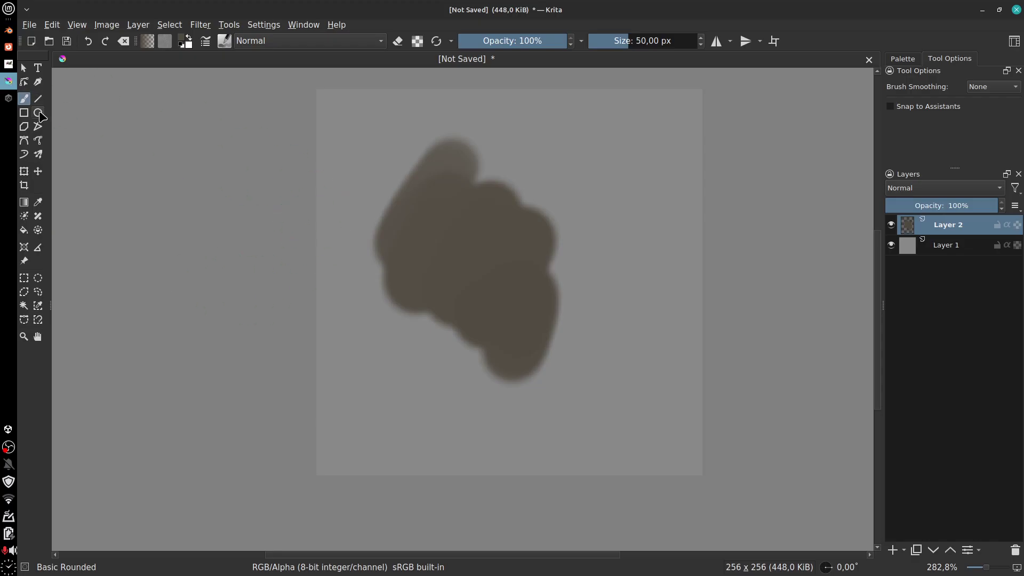
Step: Draw a freehand selection around the painted patch on Layer 2 and deselect it
left_click(39, 293)
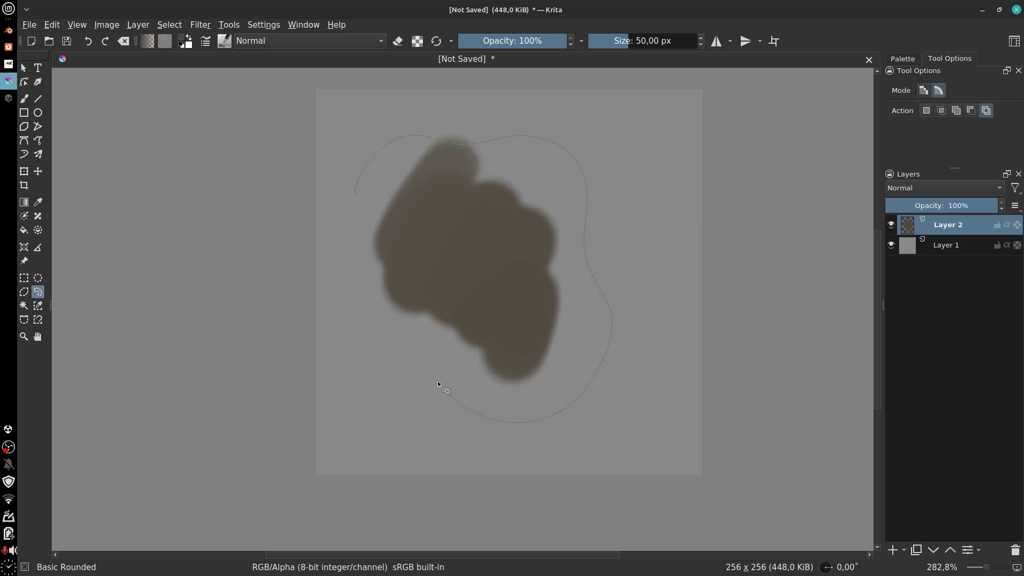
left_click_drag(362, 181, 379, 182)
key("ctrl+shift+a")
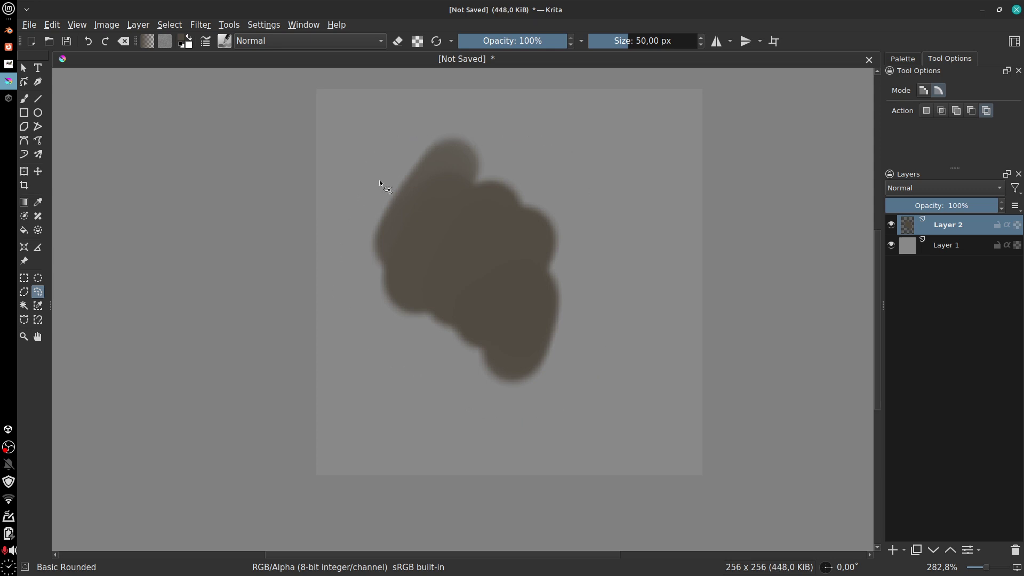
Step: Transform the painted patch on Layer 2 by resizing it, narrowing its width and shearing its right side upward
left_click(24, 172)
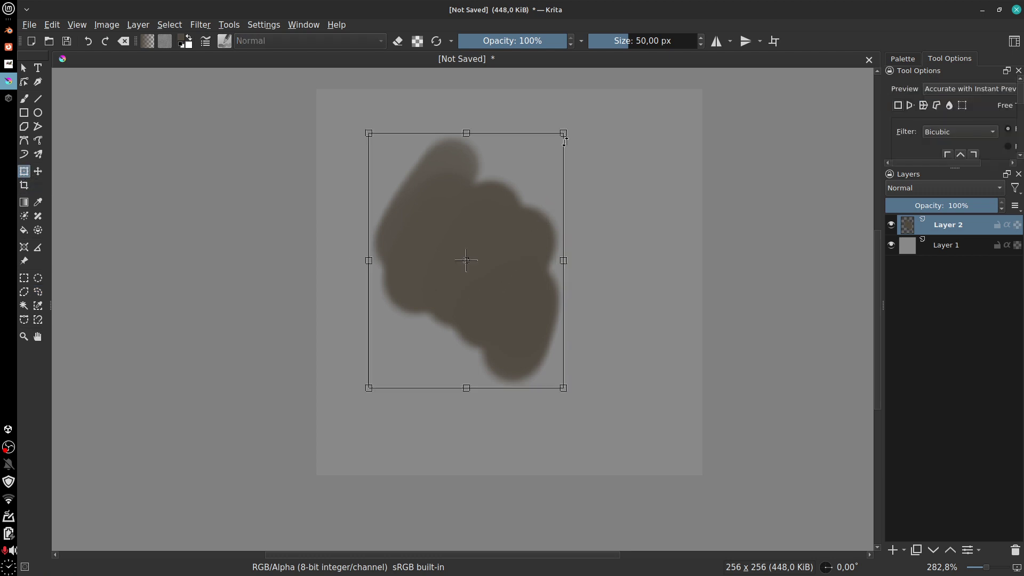
left_click_drag(564, 135, 558, 183)
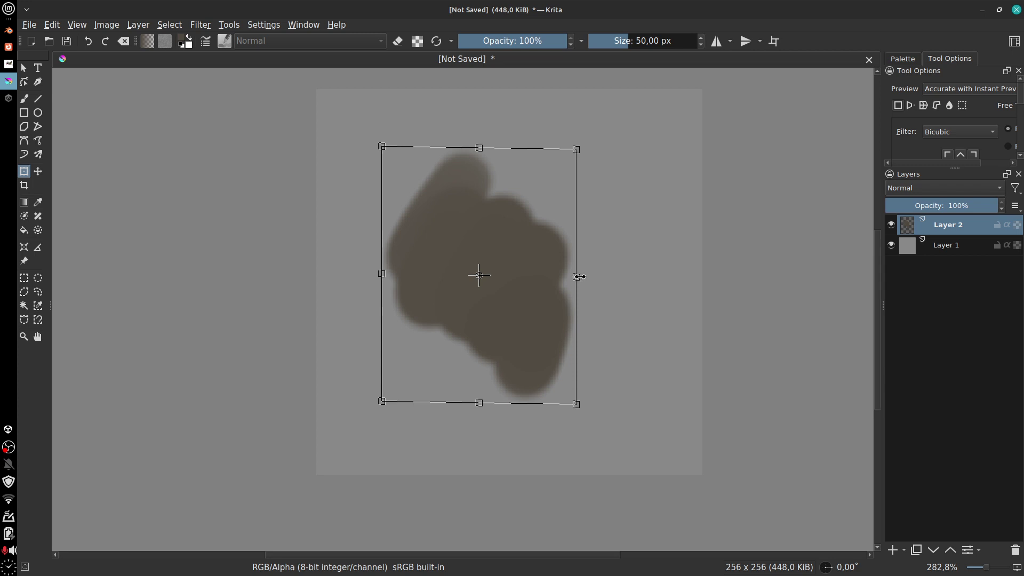
left_click_drag(578, 277, 558, 278)
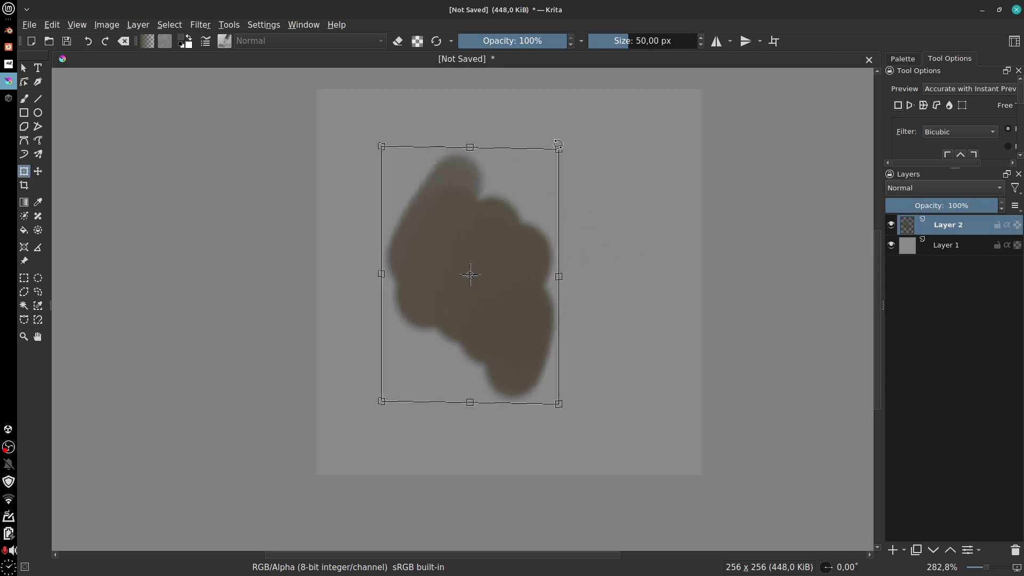
left_click_drag(556, 150, 589, 133)
left_click_drag(590, 213, 589, 187)
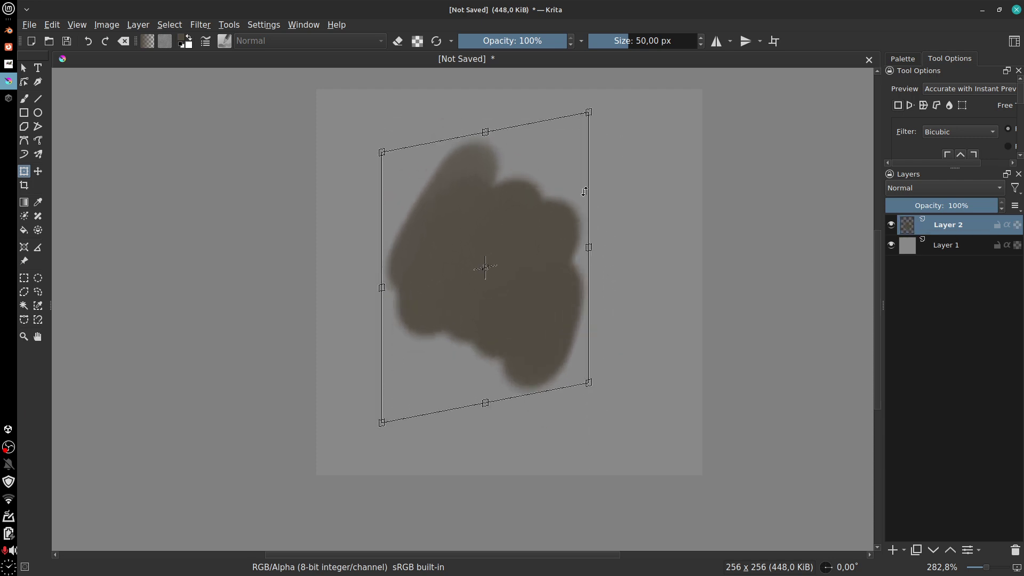
left_click_drag(591, 247, 557, 251)
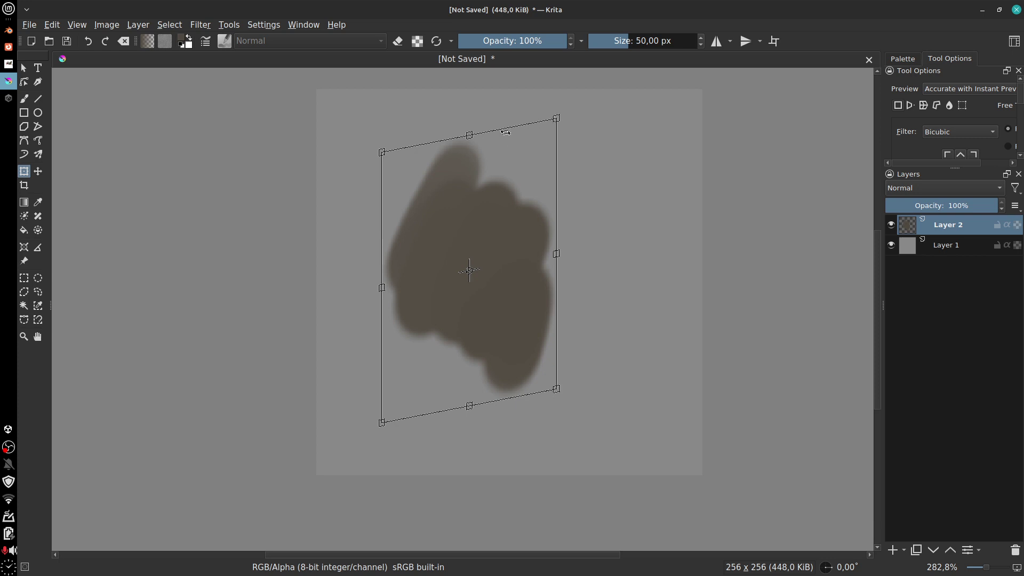
key("Return")
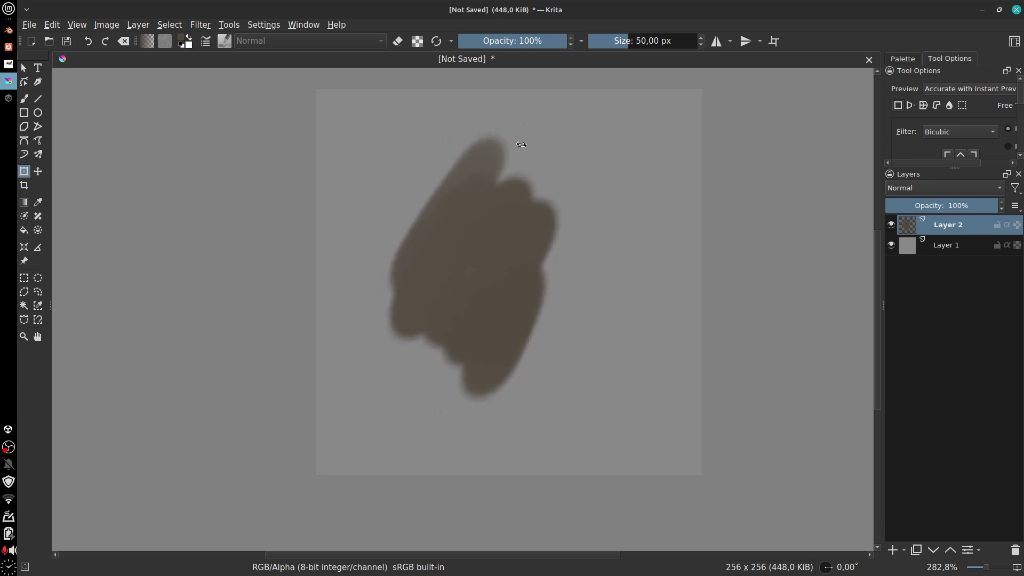
Step: Shear the patch's upper edge to the right, shift the patch slightly downward and rotate it clockwise
left_click(524, 144)
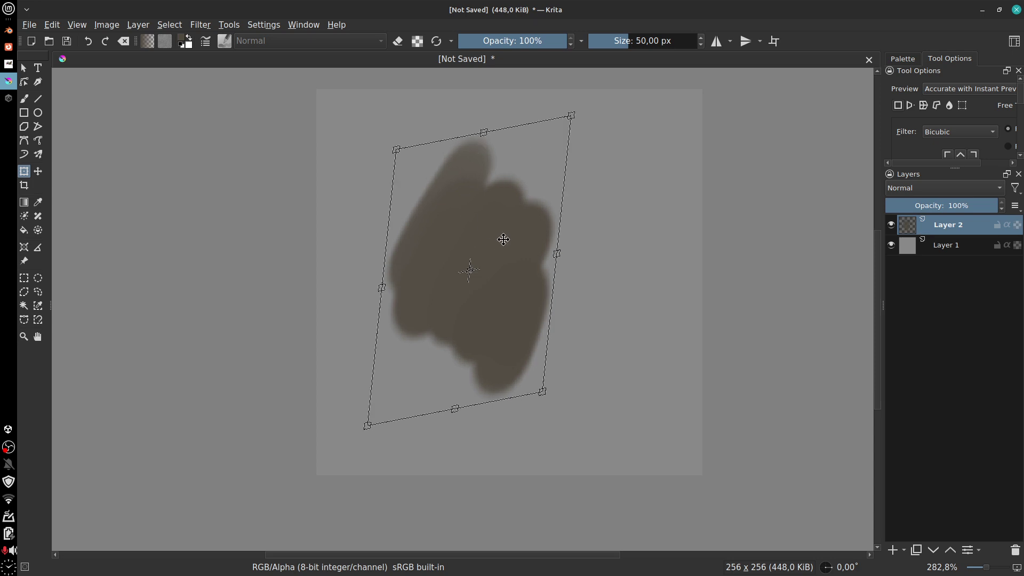
key("Escape")
left_click_drag(563, 183, 513, 241)
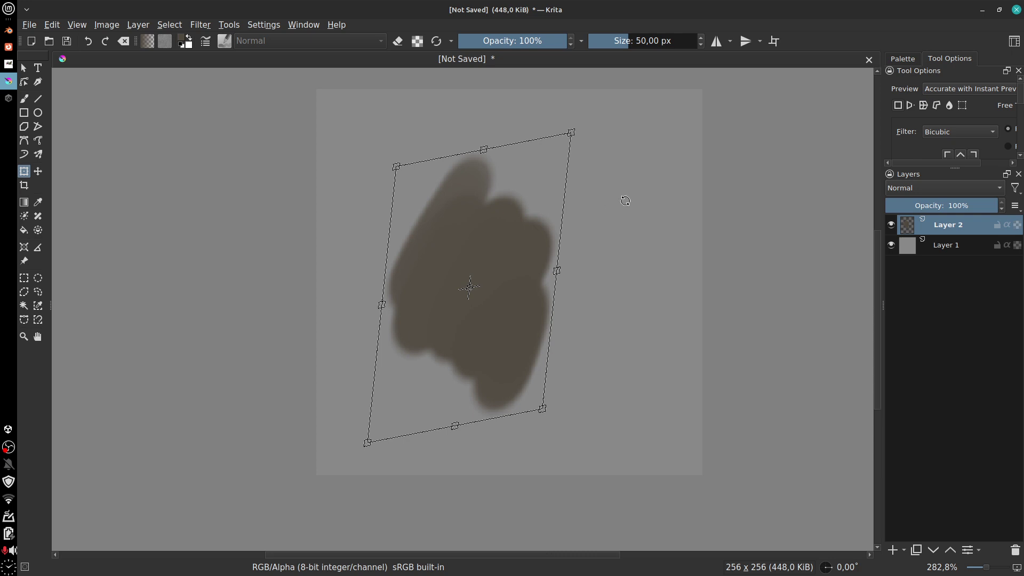
key("Escape")
left_click_drag(415, 173, 587, 289)
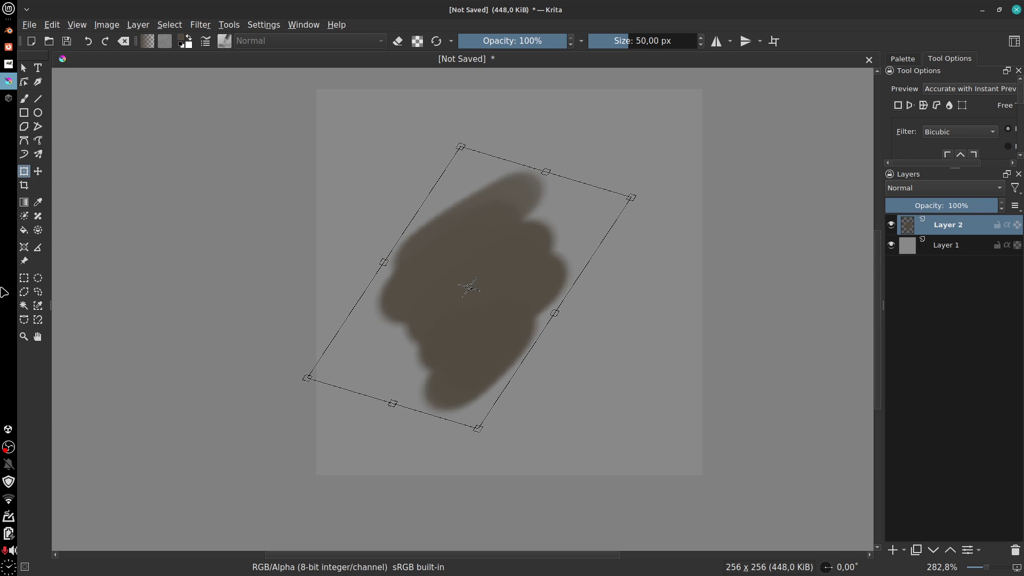
Step: Move the patch around the canvas with the Move tool, and shift it to the lower left with the Transform tool
left_click(38, 171)
left_click_drag(459, 328, 406, 324)
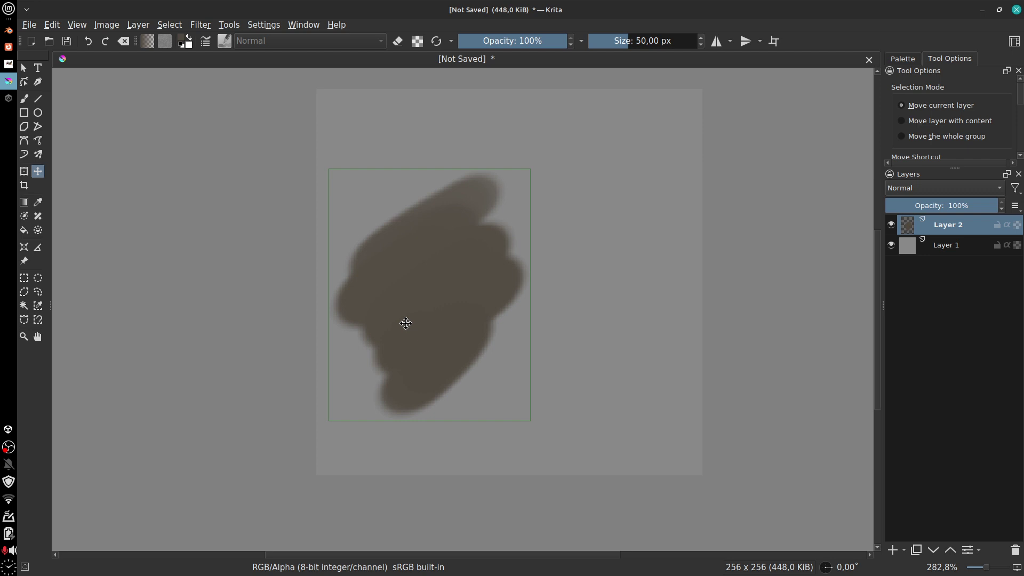
left_click_drag(427, 300, 552, 271)
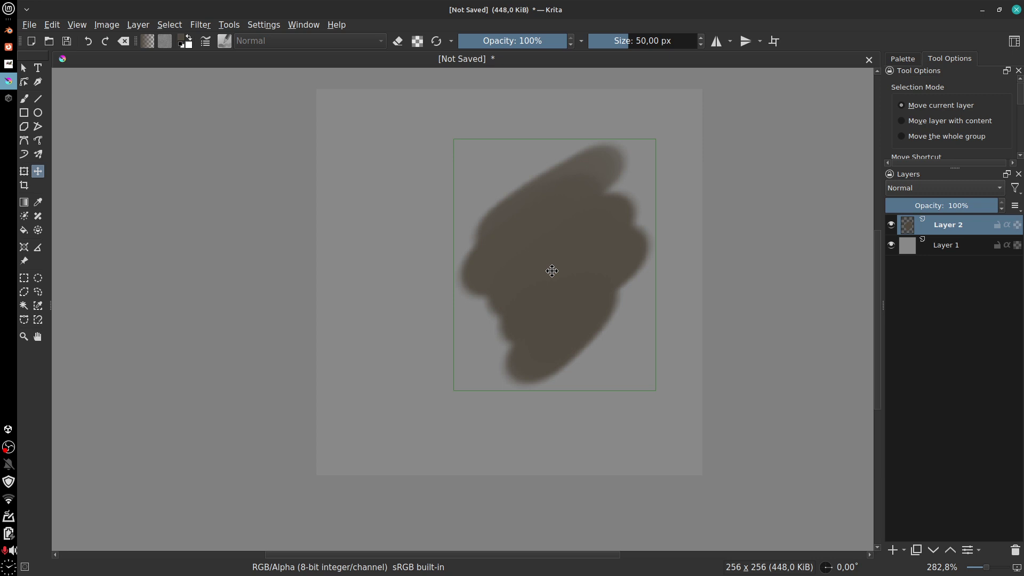
left_click_drag(552, 271, 567, 235)
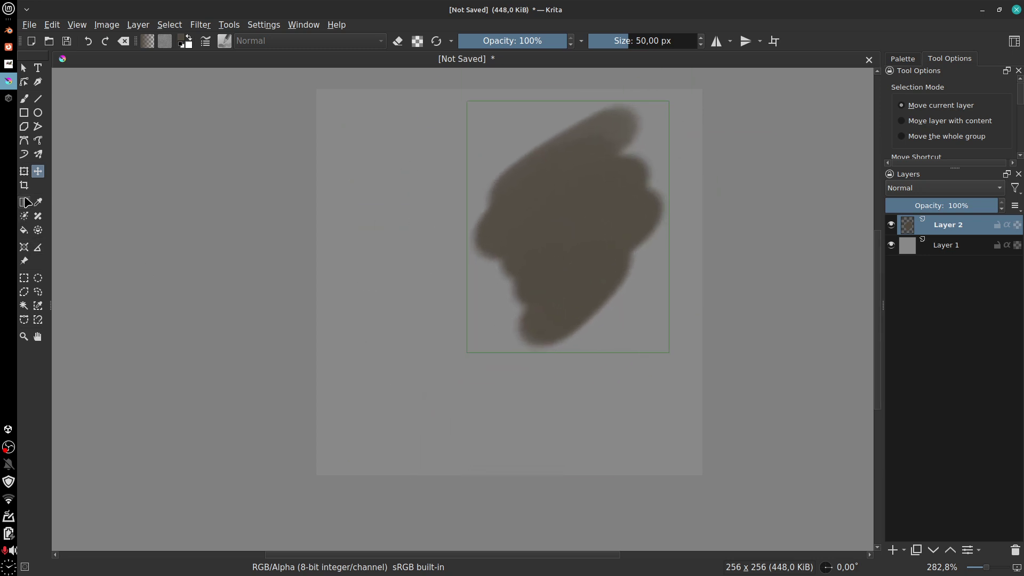
left_click(24, 171)
left_click_drag(549, 260, 431, 327)
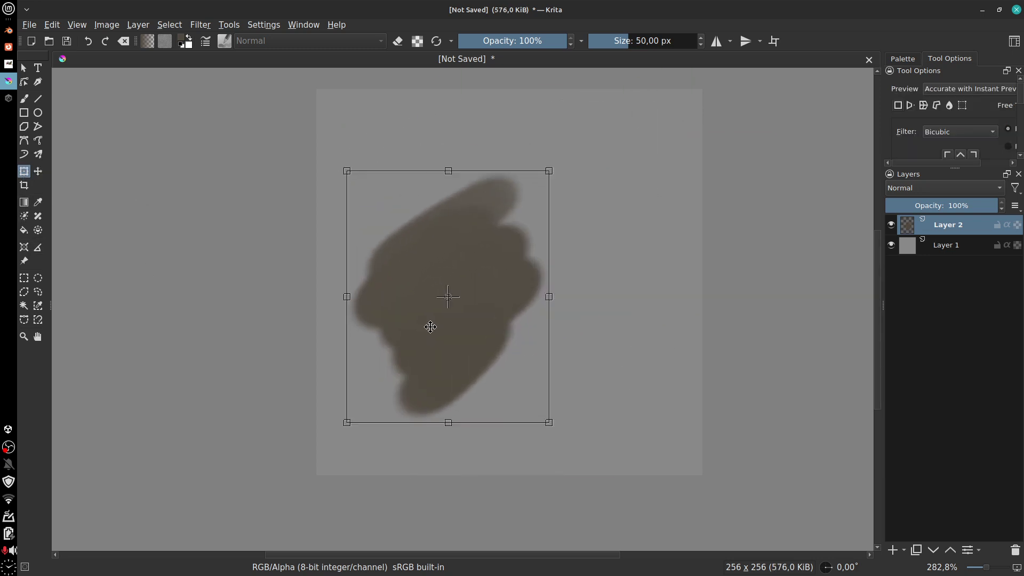
Step: Try to crop the canvas to an area of 173 × 156 px around the painted patch, then try a smaller crop area
left_click(24, 186)
left_click_drag(366, 173, 627, 409)
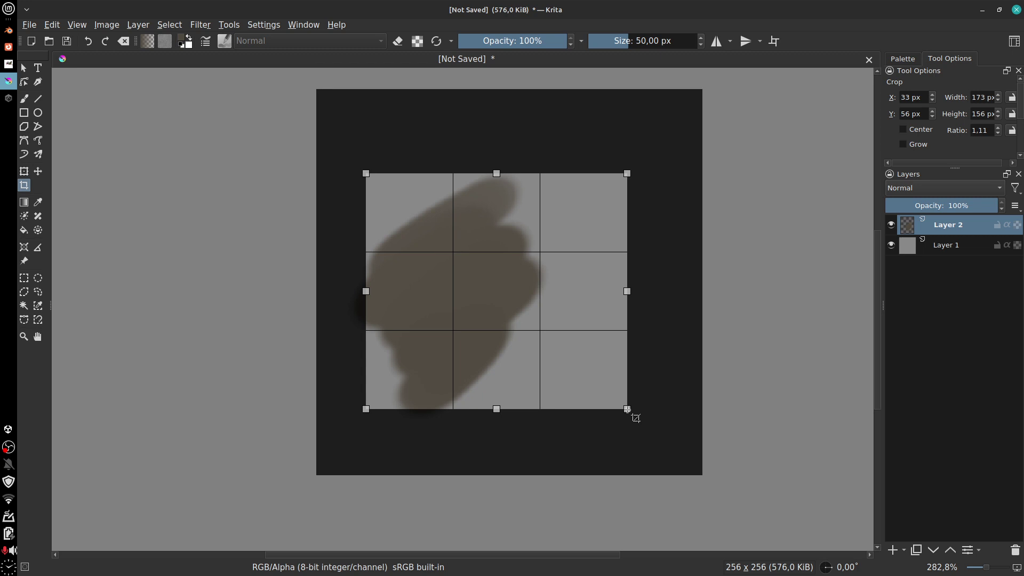
key("Return")
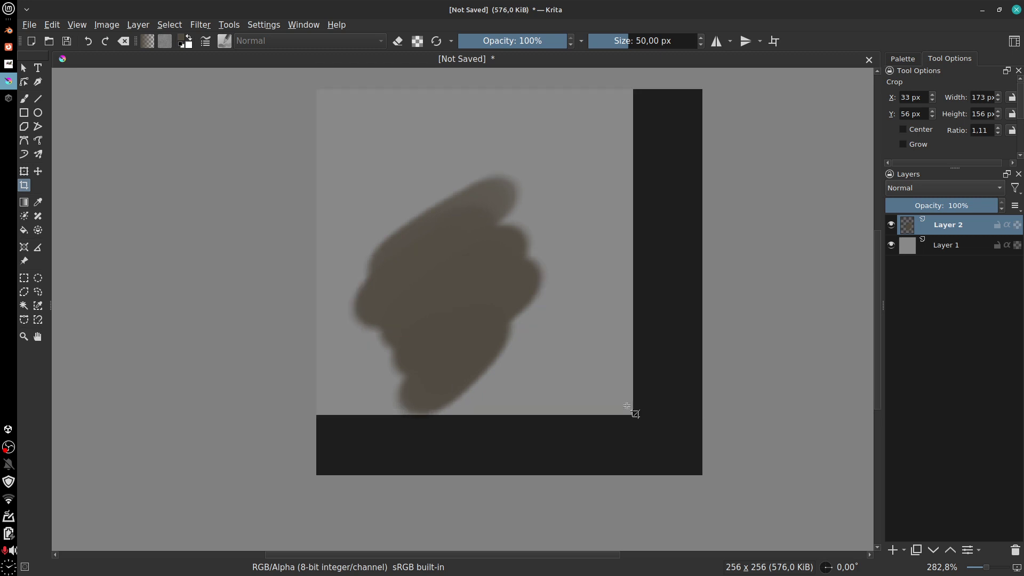
left_click_drag(597, 382, 632, 393)
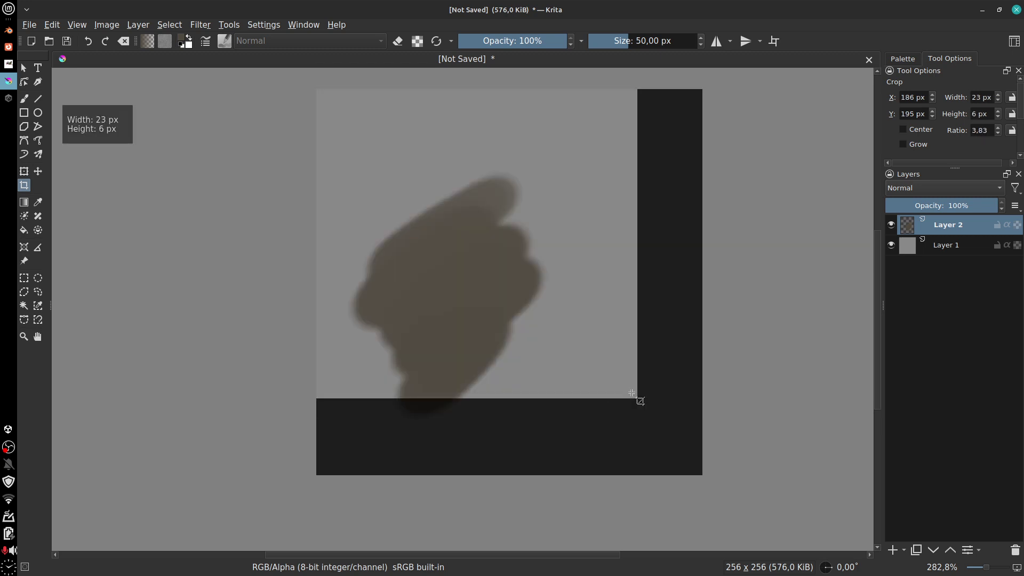
Step: Examine the options of the Transform, Move and Crop tools in turn, ending with the Transform tool
left_click(24, 171)
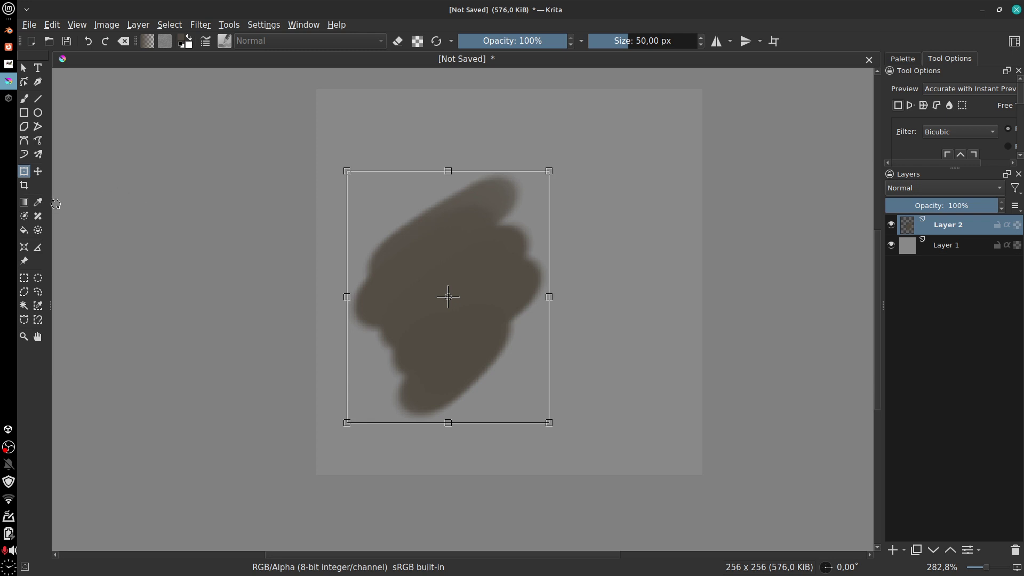
left_click(38, 171)
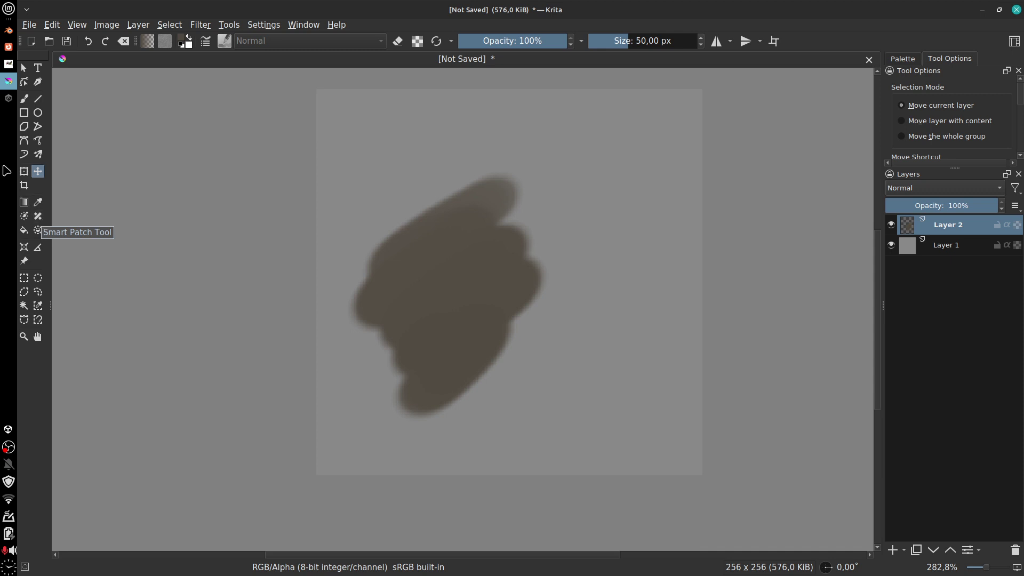
left_click(25, 188)
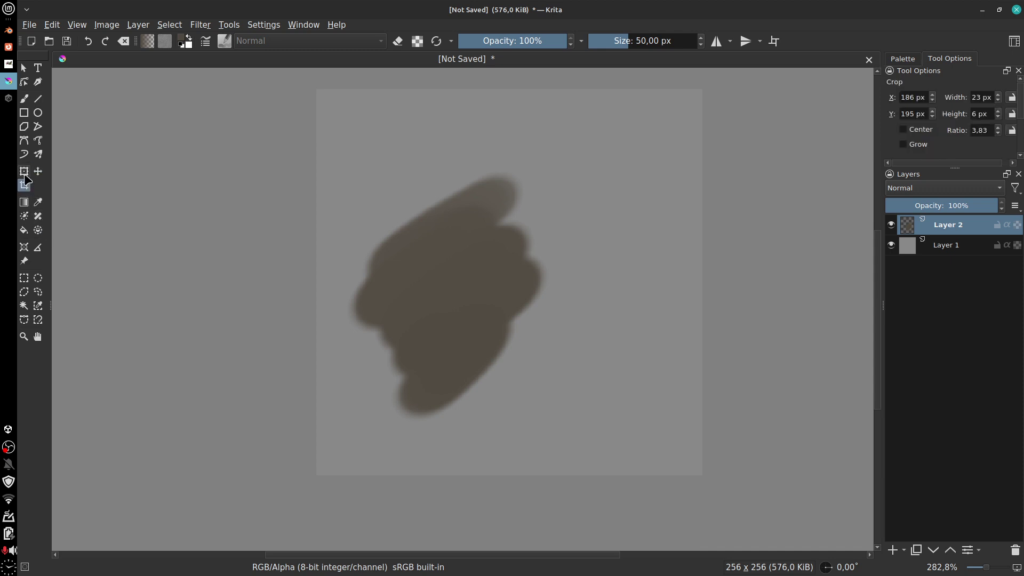
left_click(24, 171)
left_click(40, 174)
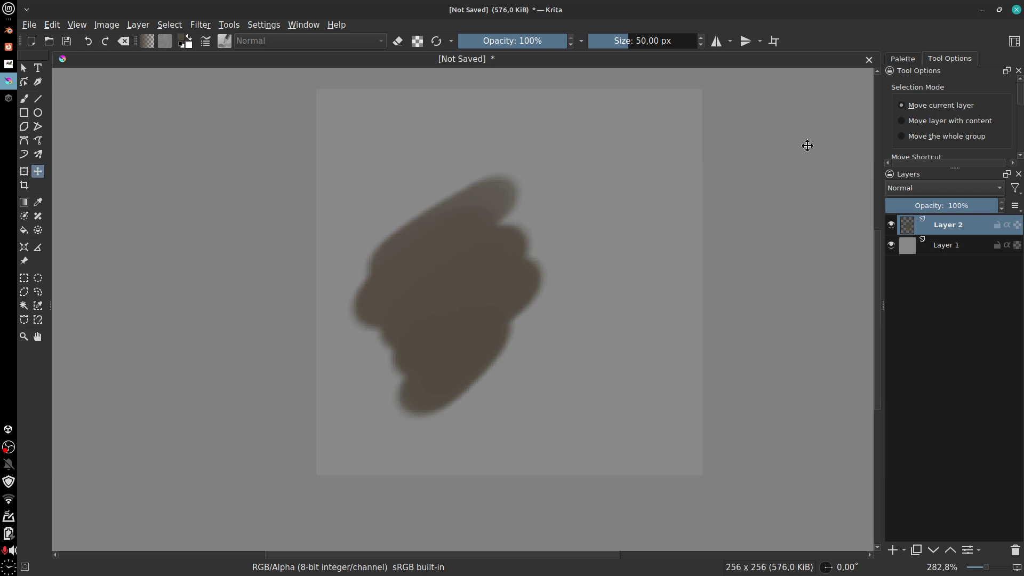
left_click(24, 172)
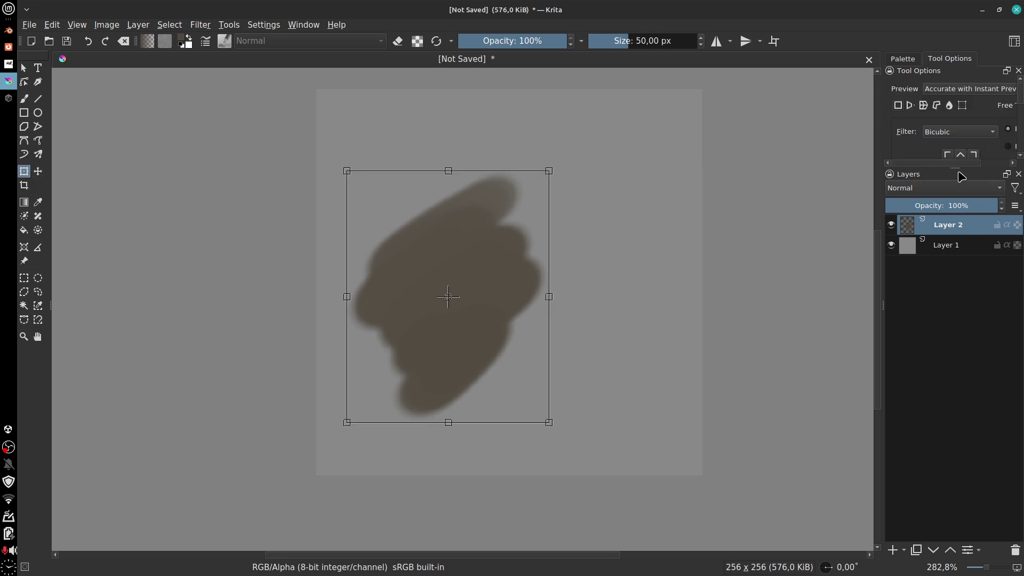
Step: Enlarge the tool options area vertically and review the Transform tool's filter choices, keeping Bicubic
left_click_drag(955, 169, 951, 307)
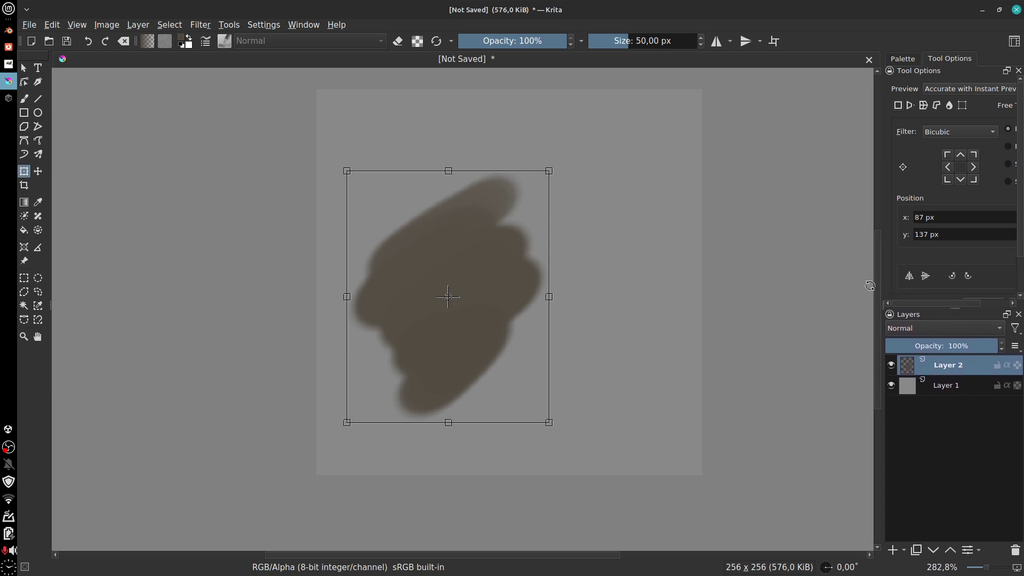
left_click(972, 134)
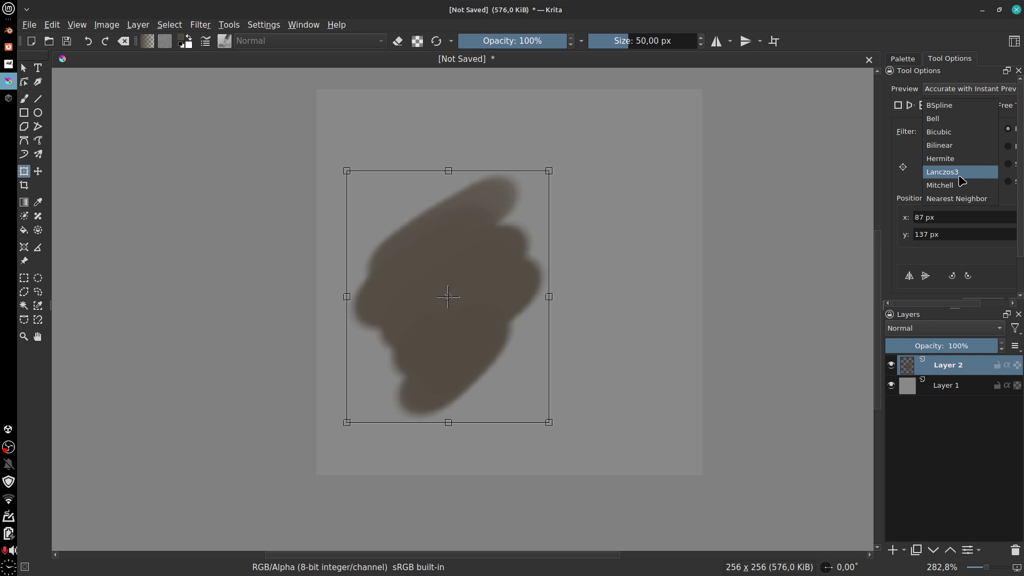
left_click(954, 138)
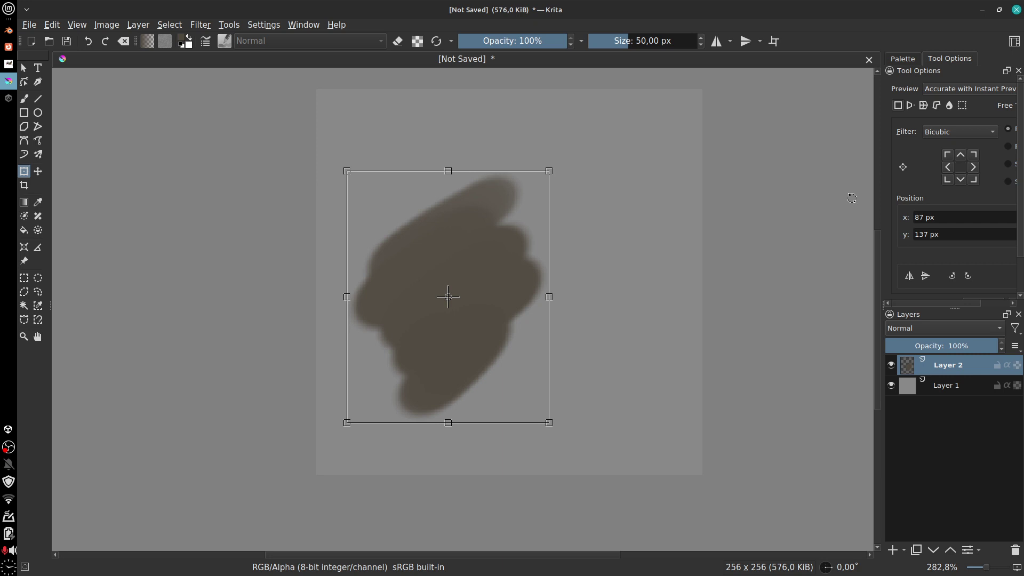
Step: Go through the Transform tool's Perspective, Cage, Liquify and Mesh modes and return to Free transform
left_click(911, 105)
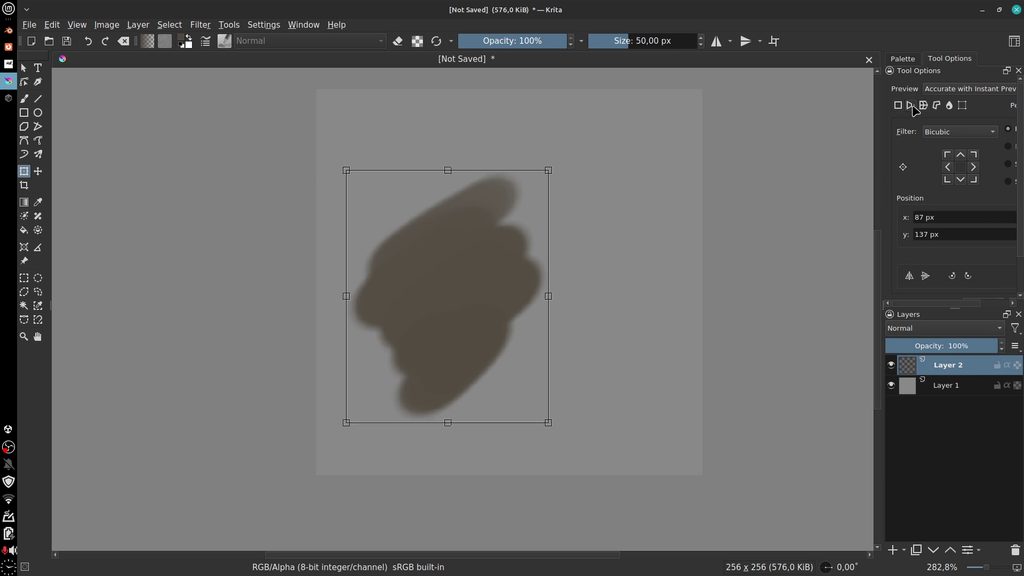
left_click(936, 105)
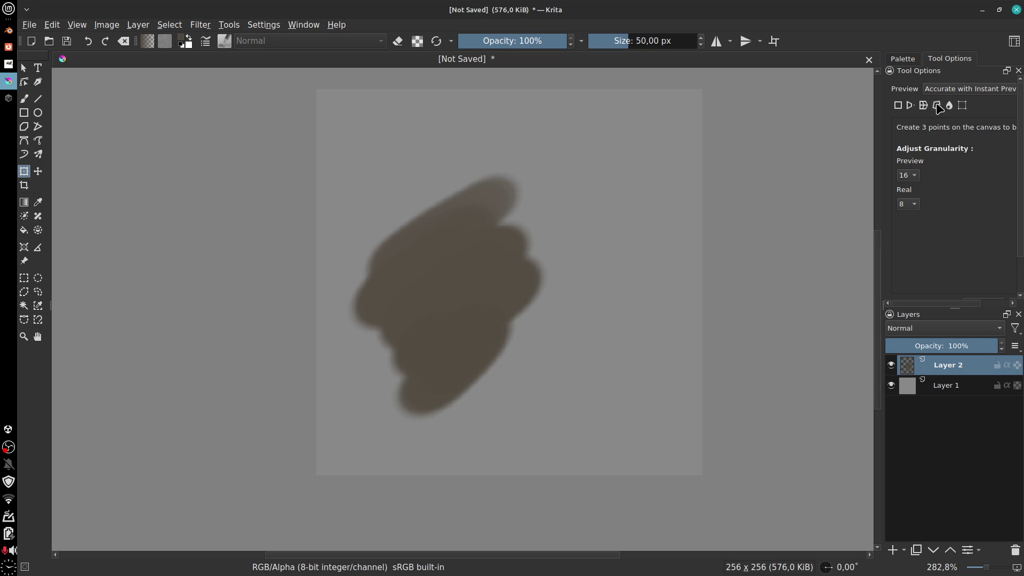
left_click(949, 106)
left_click(962, 106)
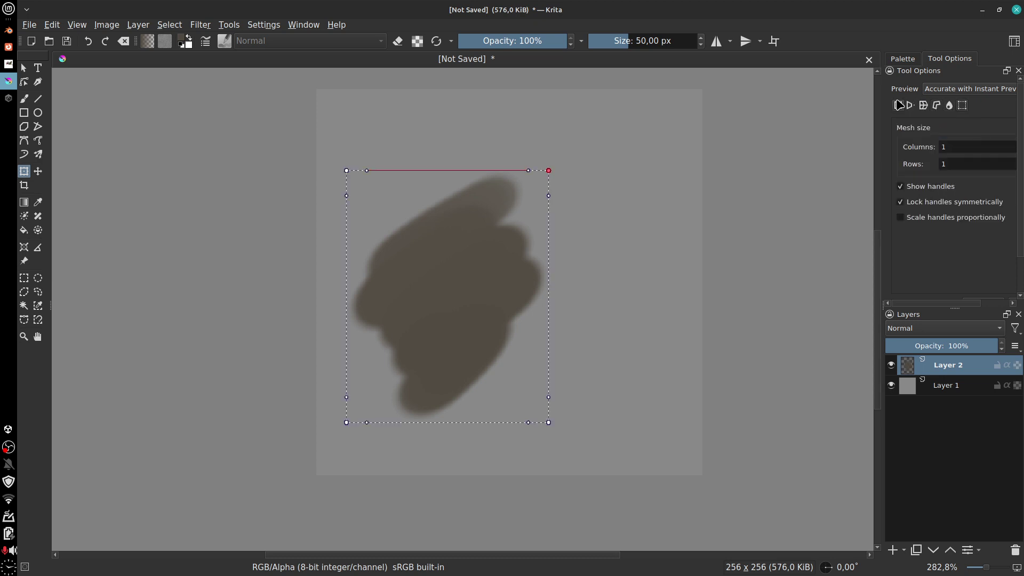
left_click(898, 105)
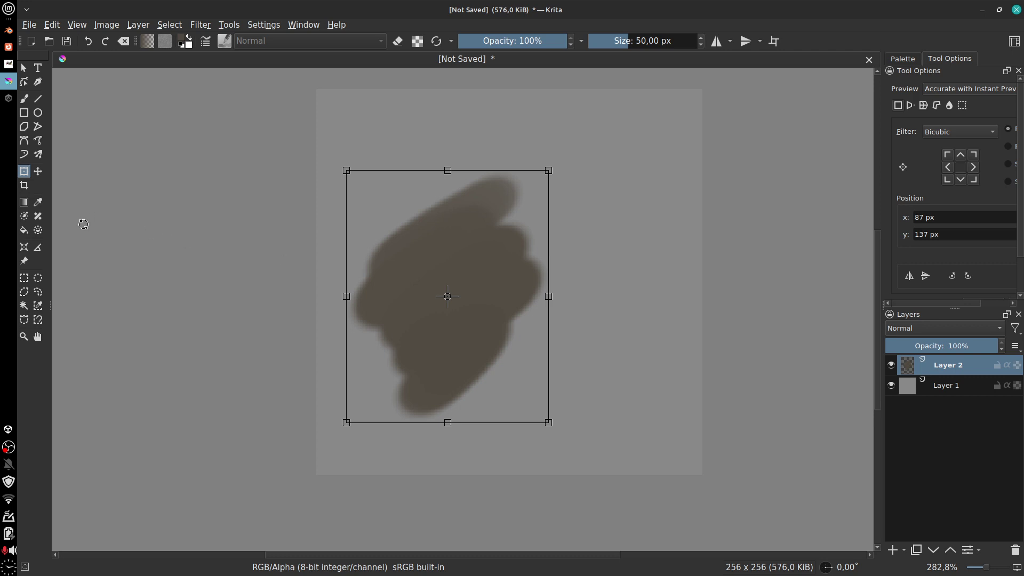
Step: Apply a linear gradient down Layer 2 with the Gradient tool, from above the painted patch to just below it
left_click(24, 204)
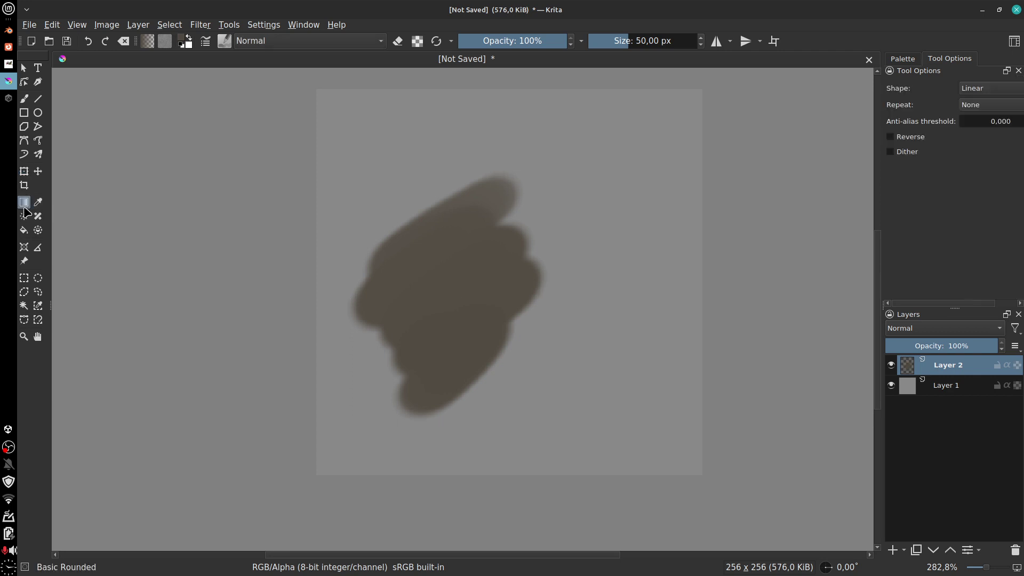
left_click_drag(495, 156, 500, 420)
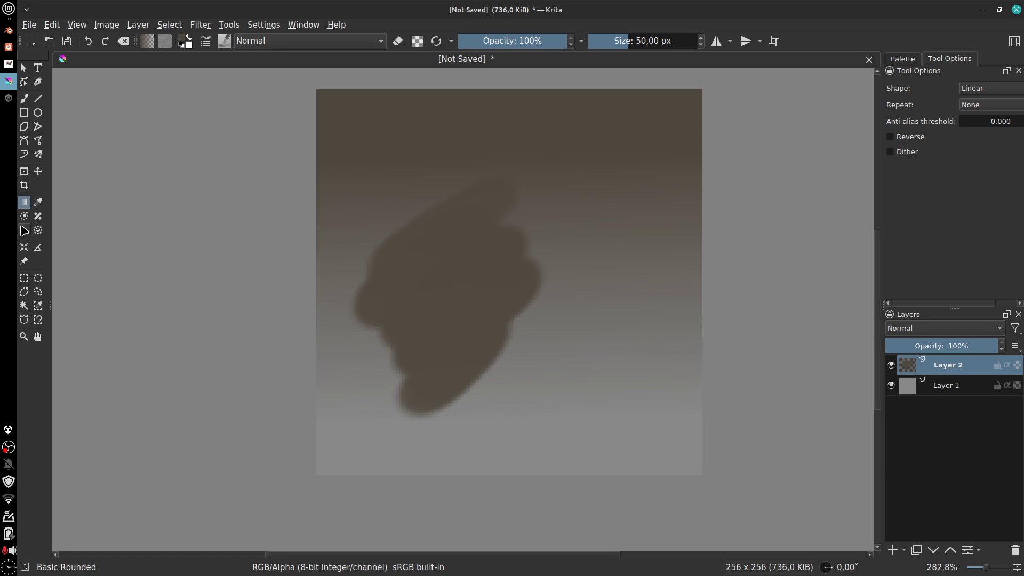
Step: Try filling the gradient area and the remaining lower area of Layer 2 with the Fill tool, and undo the fills
left_click(24, 230)
left_click(489, 256)
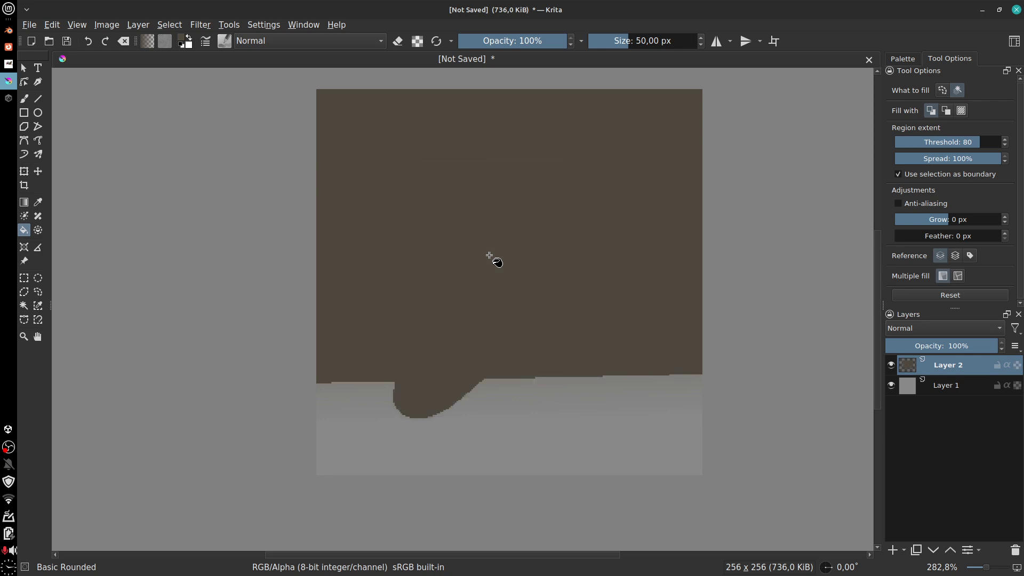
left_click(520, 427)
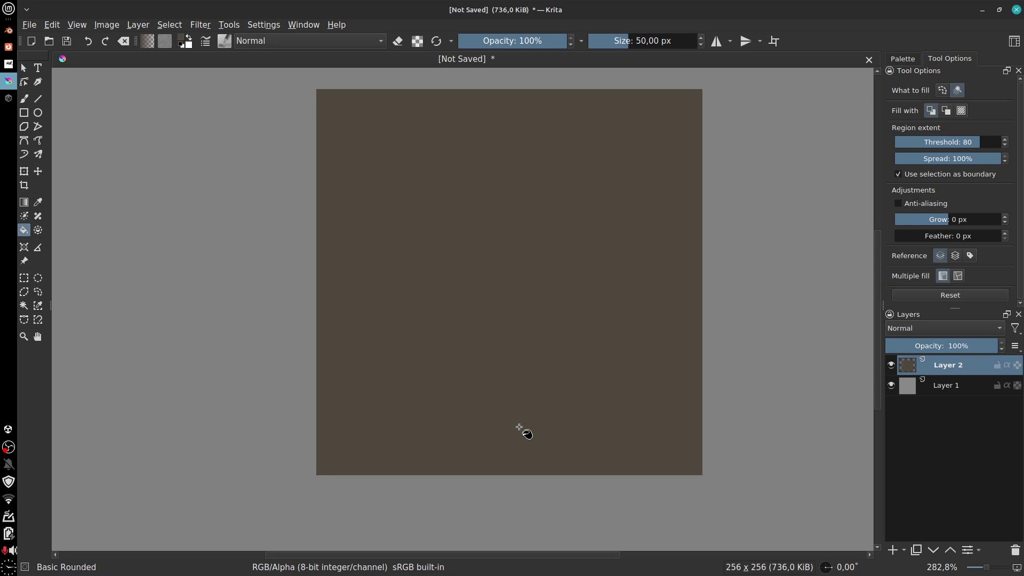
key("ctrl+z")
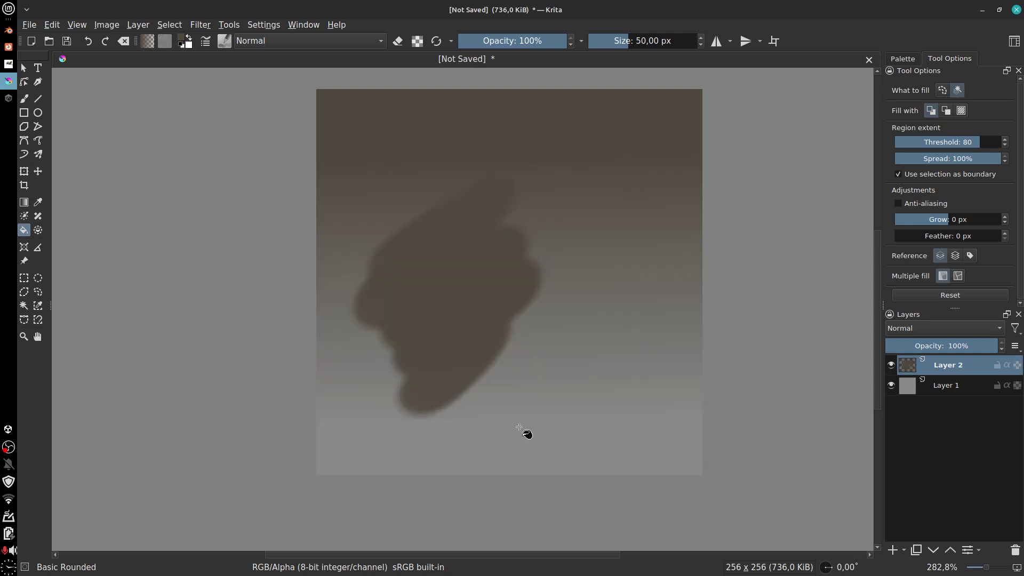
Step: Sample several colours from the gradient beside the painted patch with the Color Sampler
left_click(39, 204)
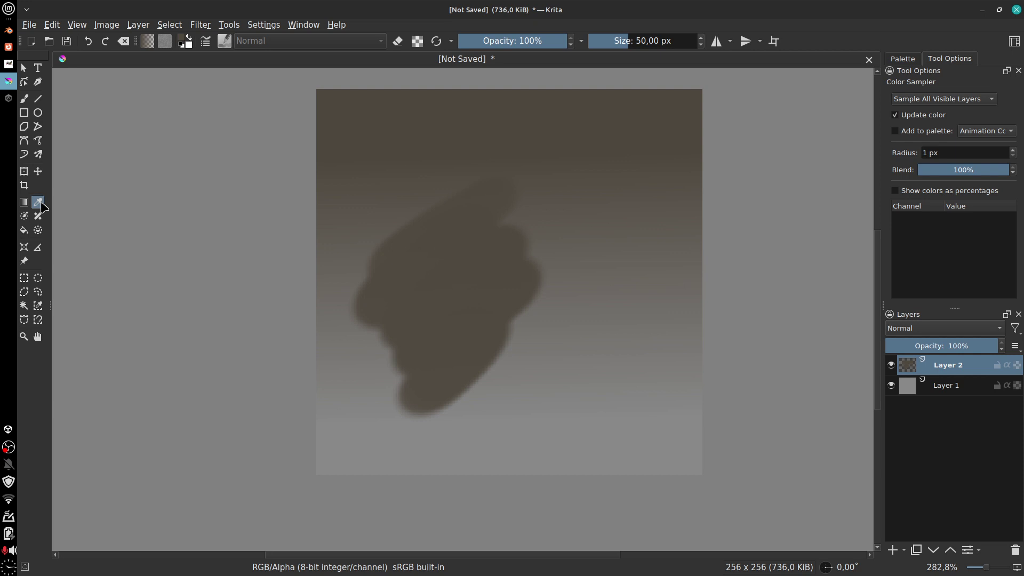
left_click(609, 245)
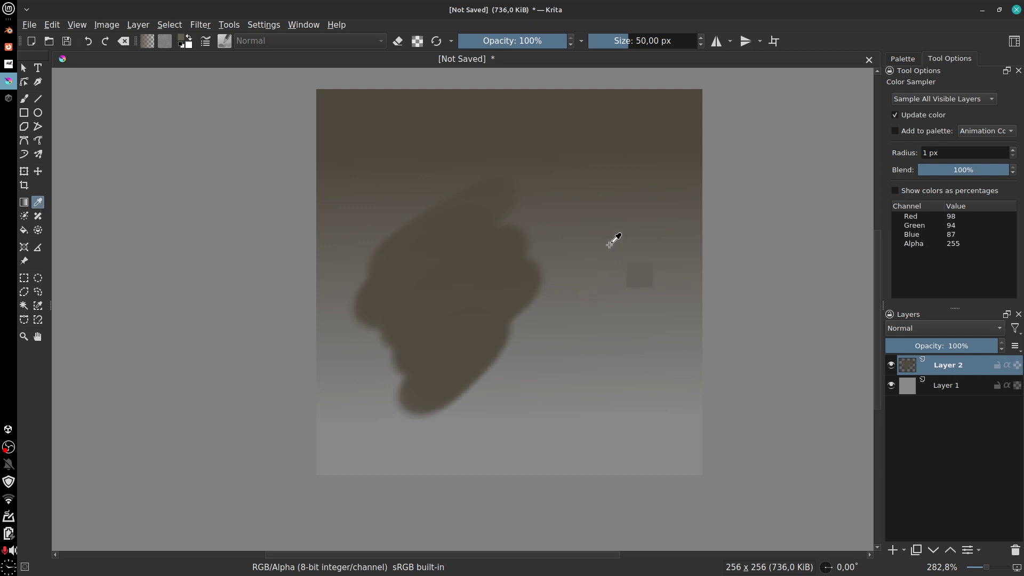
left_click_drag(609, 244, 603, 262)
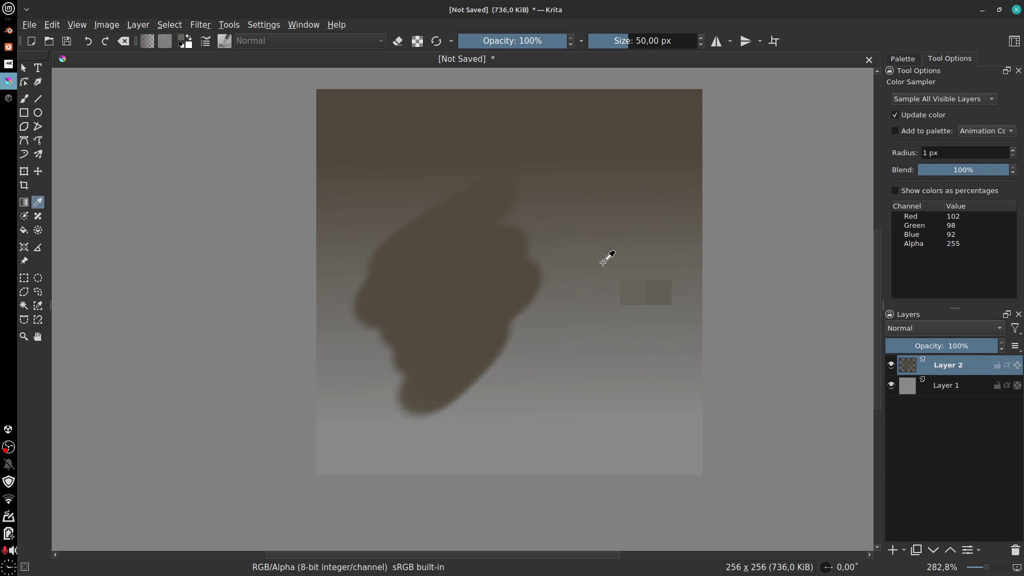
left_click_drag(603, 263, 582, 278)
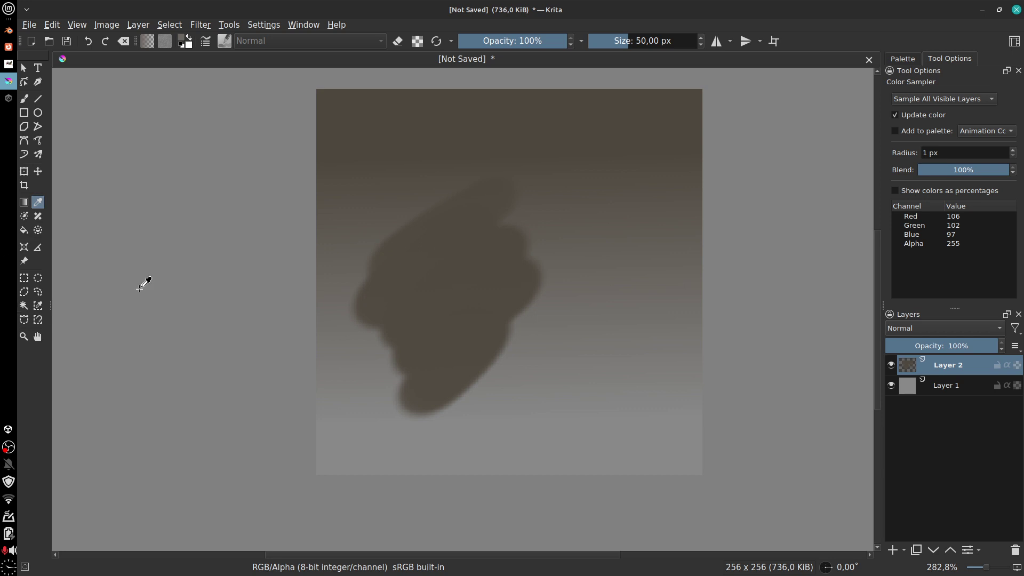
mouse_move(957, 370)
left_click(94, 154)
left_click_drag(93, 154, 170, 325)
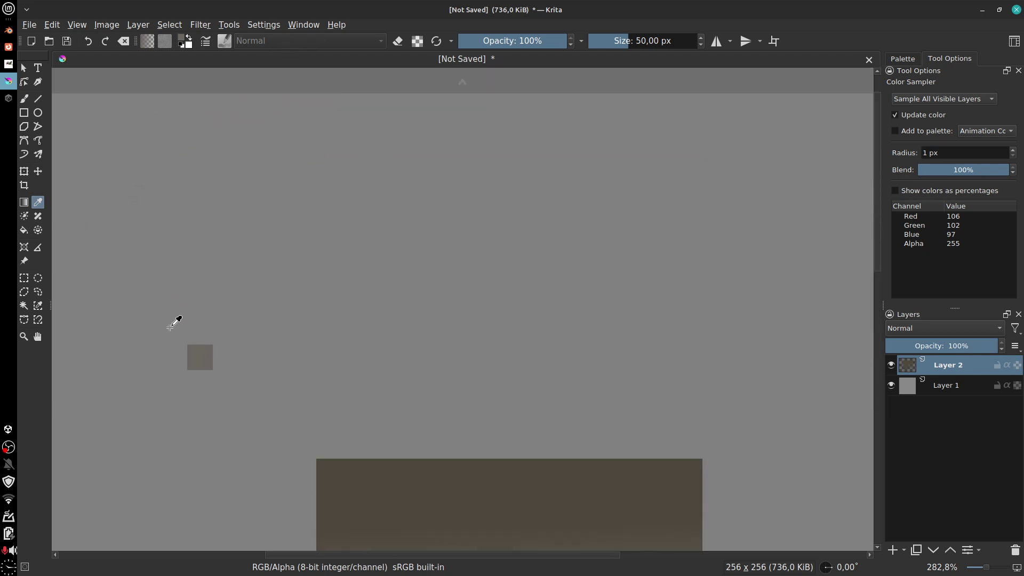
scroll(170, 325, "down", 5)
scroll(170, 327, "up", 1)
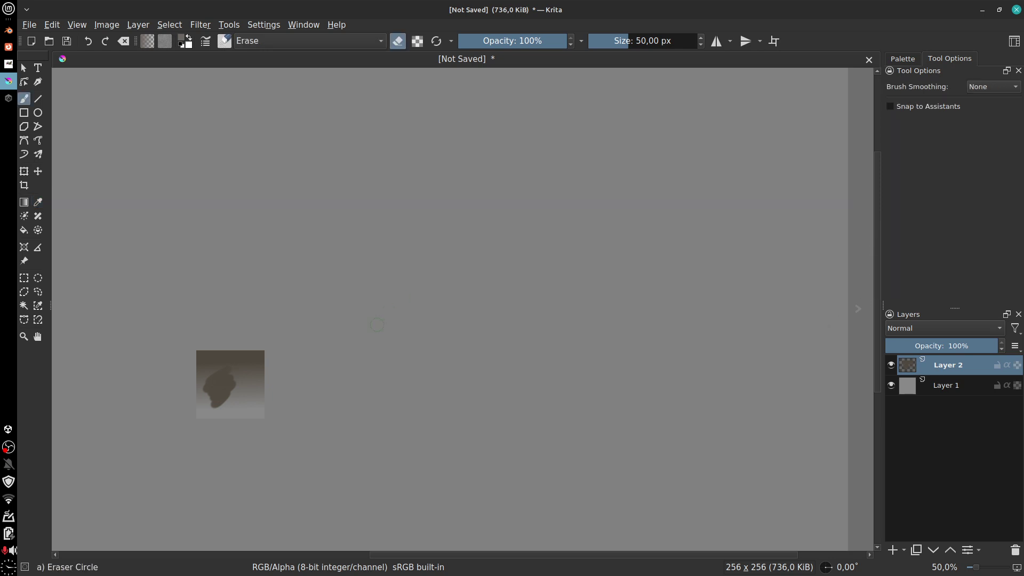
left_click_drag(390, 317, 610, 211)
key("1")
scroll(601, 228, "up", 3)
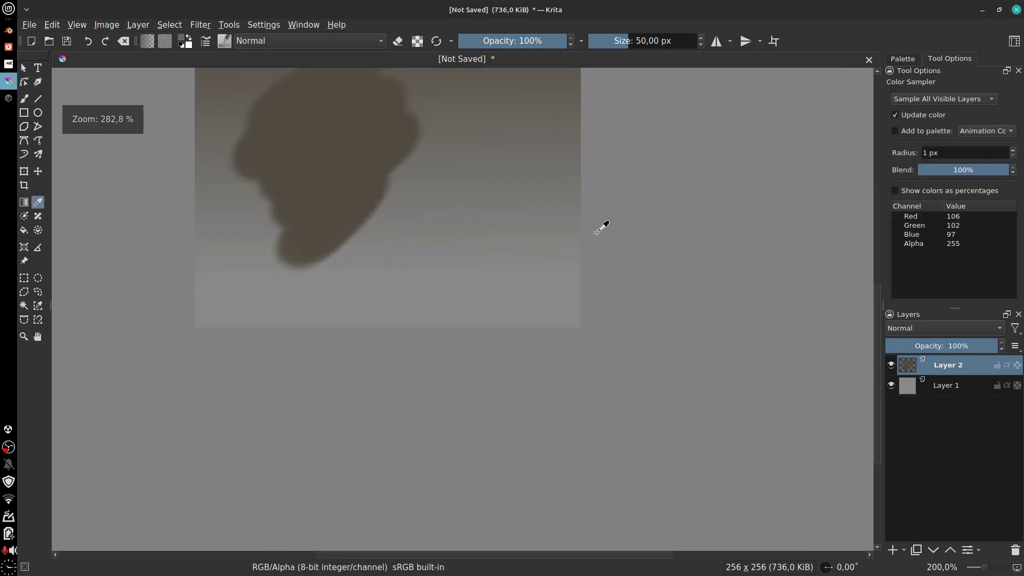
left_click_drag(711, 211, 740, 386)
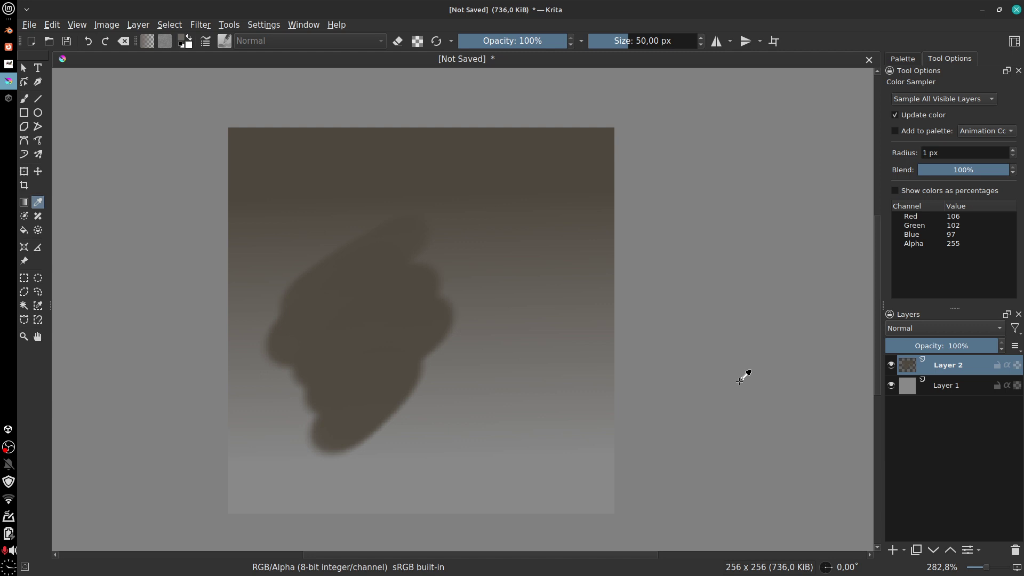
Step: Make a Smart Patch stroke down the lower part of the painted patch and activate the Colorize Mask tool
left_click(38, 216)
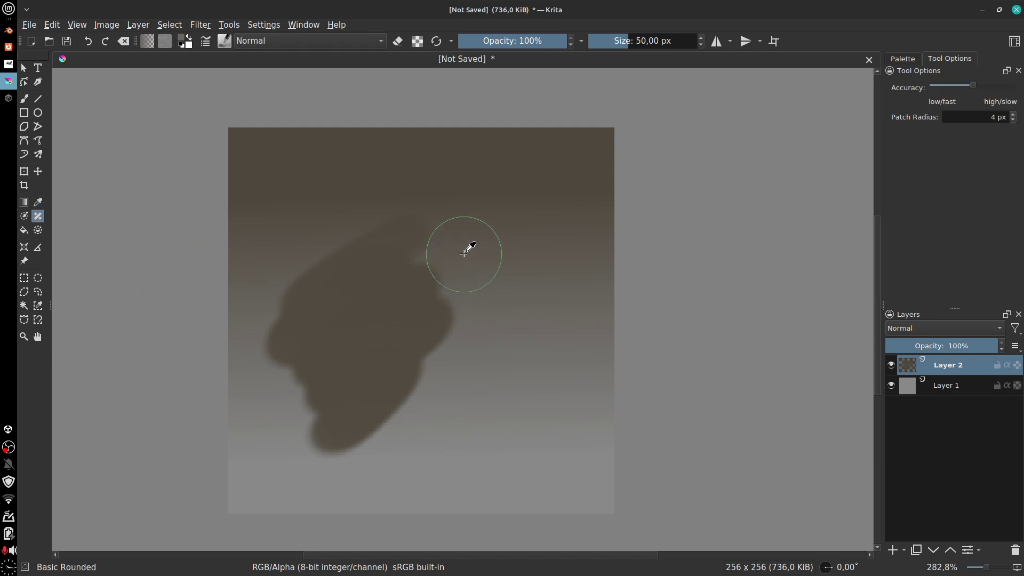
mouse_move(423, 339)
left_mouse_down()
mouse_move(445, 347)
mouse_move(468, 384)
mouse_move(428, 426)
left_mouse_up()
left_click(24, 216)
Step: Switch to Blender's Texture Paint workspace and examine its Draw, Soften, Fill and Smear brushes
left_click(10, 34)
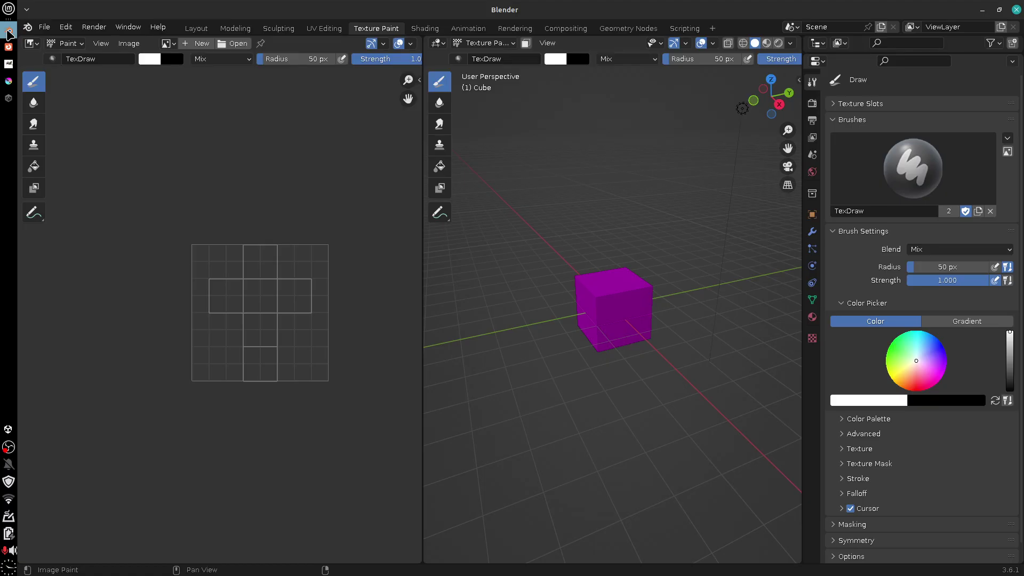
left_click(439, 102)
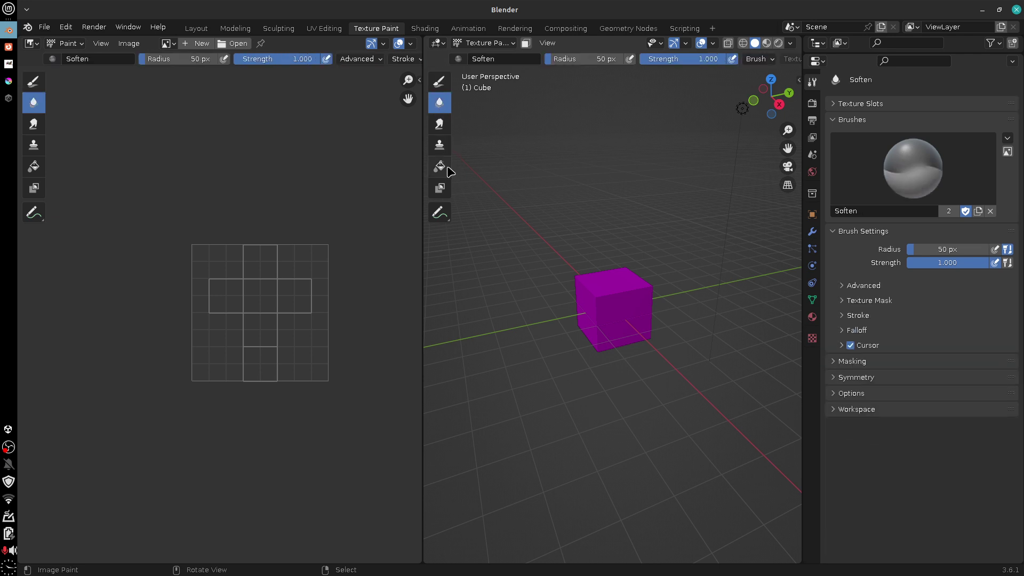
left_click(439, 81)
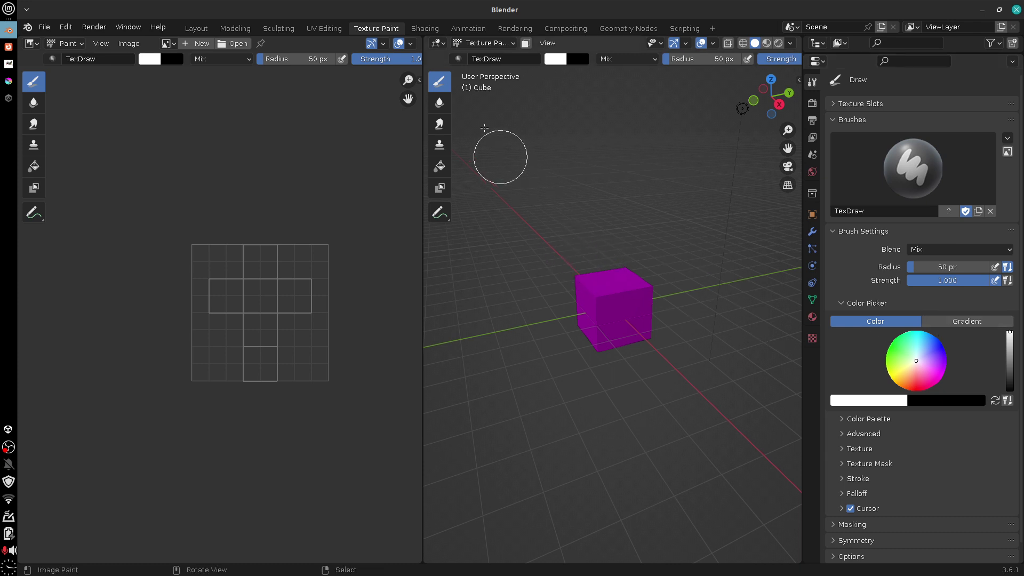
left_click(440, 166)
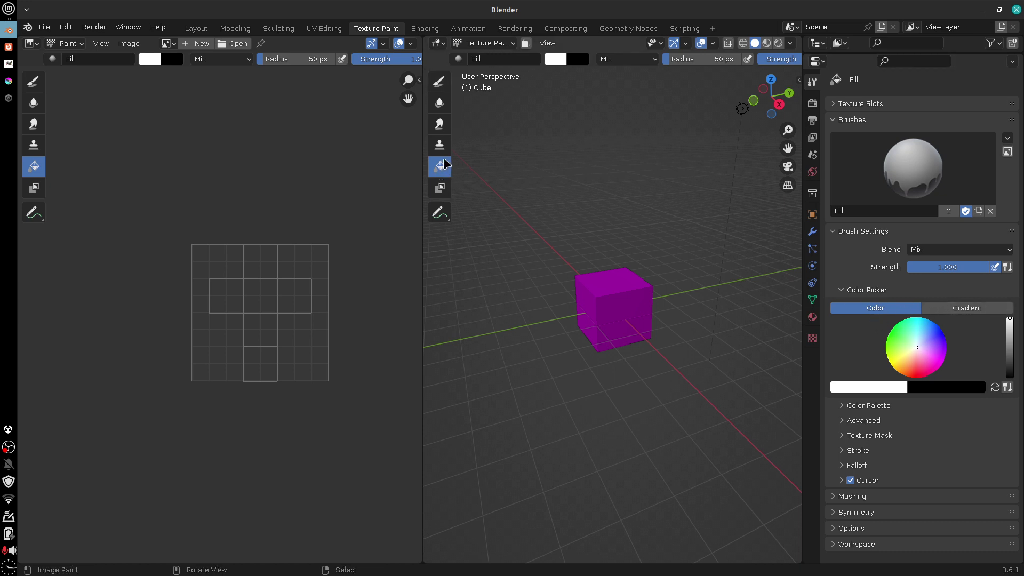
left_click(441, 103)
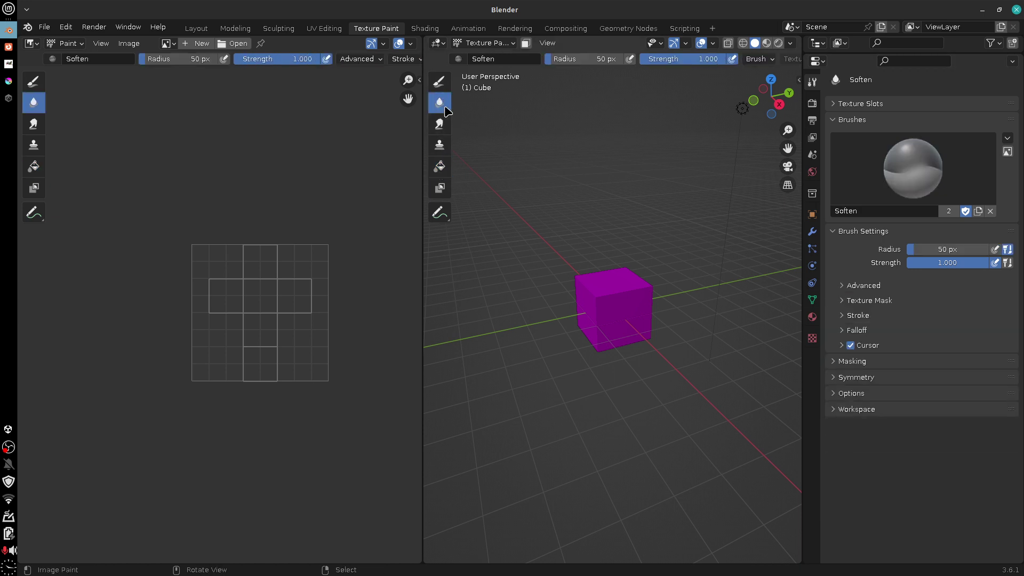
left_click(441, 127)
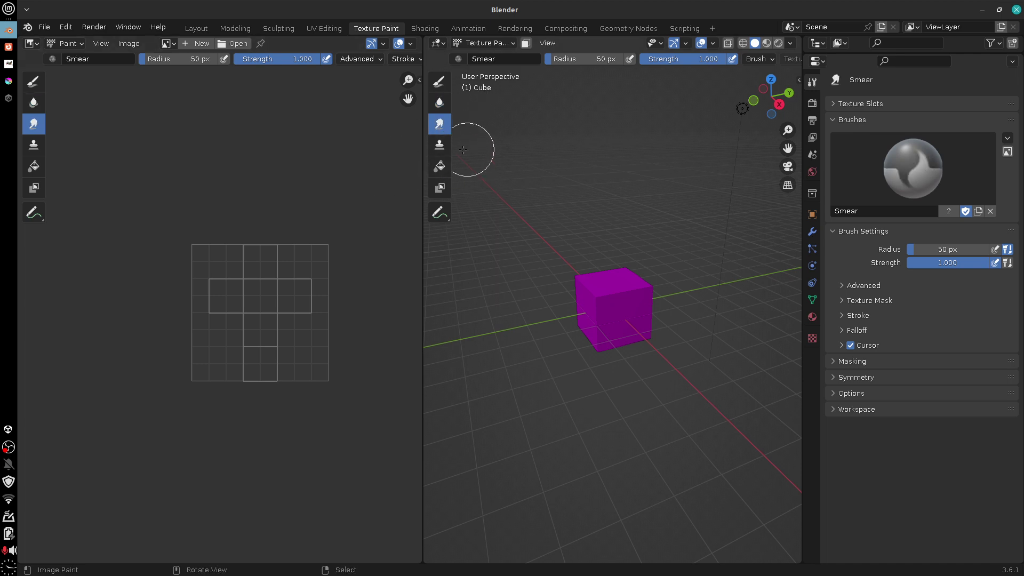
Step: Examine the Clone and Mask brushes in Blender's Texture Paint workspace
left_click(439, 145)
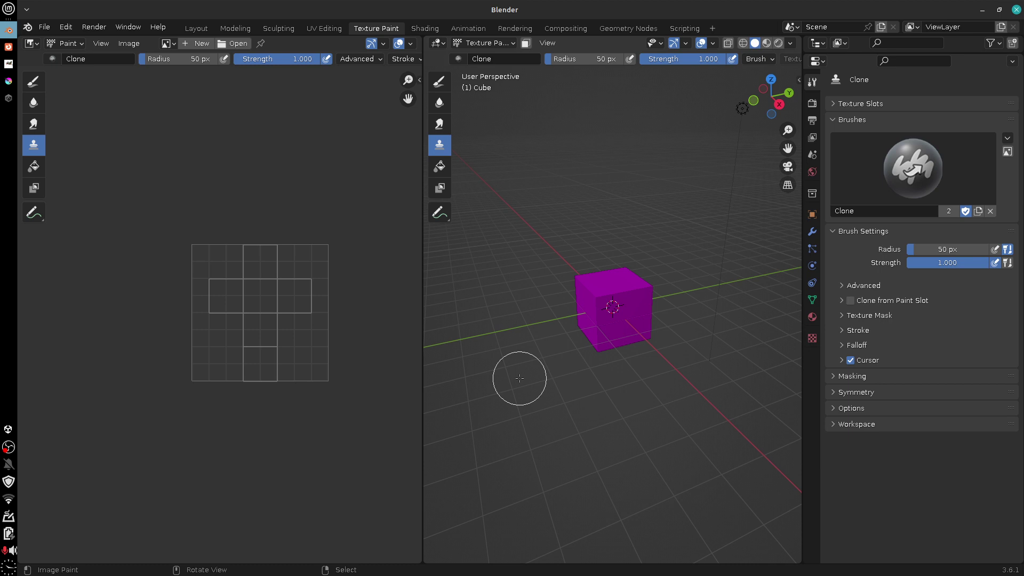
left_click(440, 188)
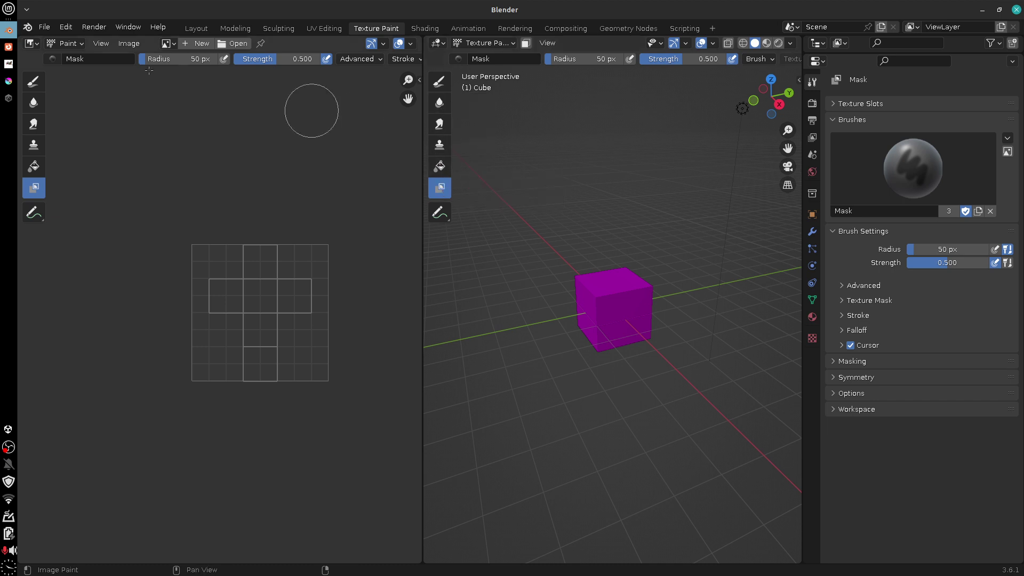
Step: Switch to Krita, activate the Freehand Brush tool and view the Clone engine's presets in the Brush Editor
left_click(9, 82)
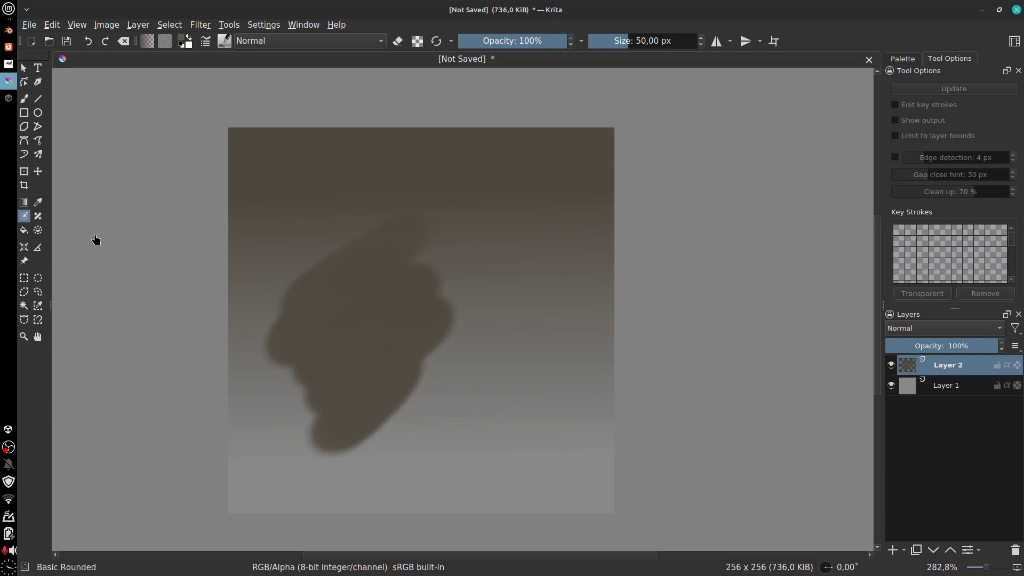
left_click(25, 100)
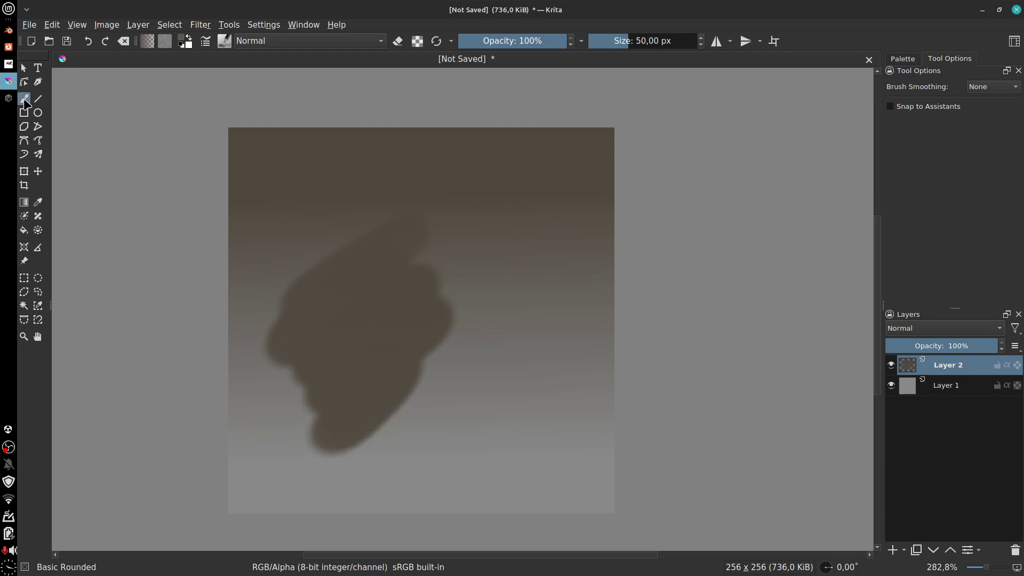
left_click(188, 38)
left_click(206, 42)
left_click(177, 195)
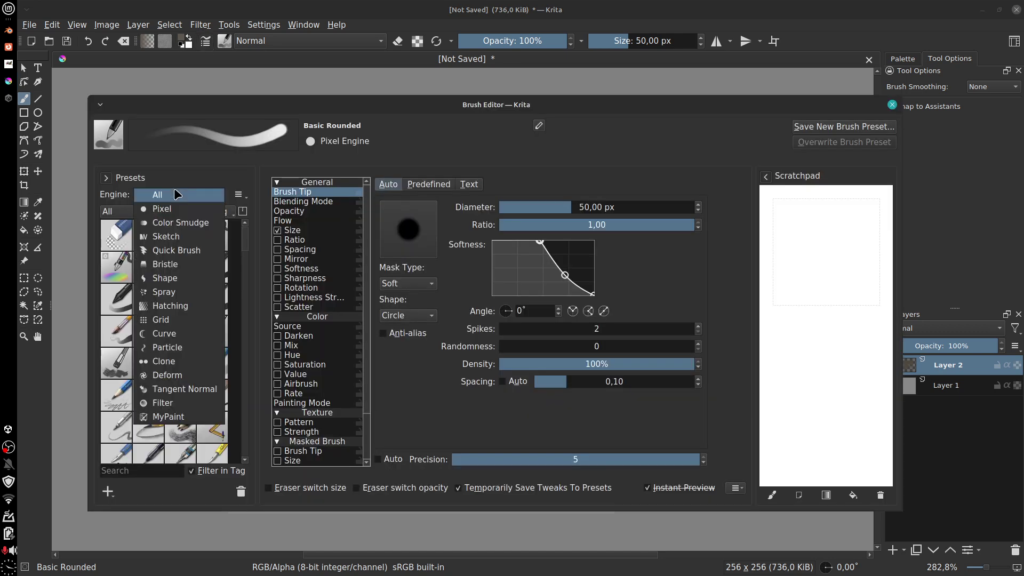
left_click(181, 368)
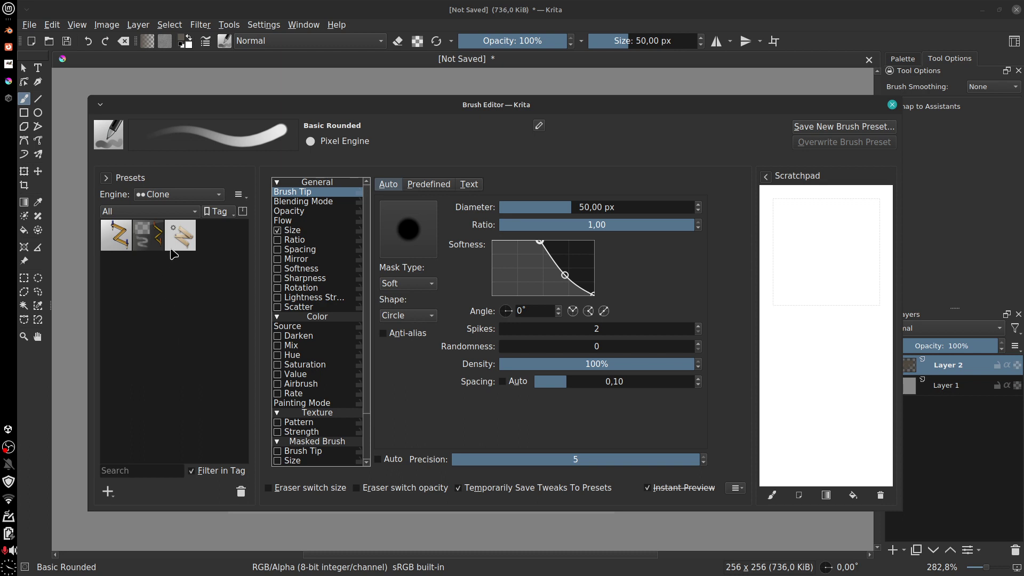
Step: Examine the brush presets of the Filter and Tangent Normal engines and close the Brush Editor
left_click(188, 198)
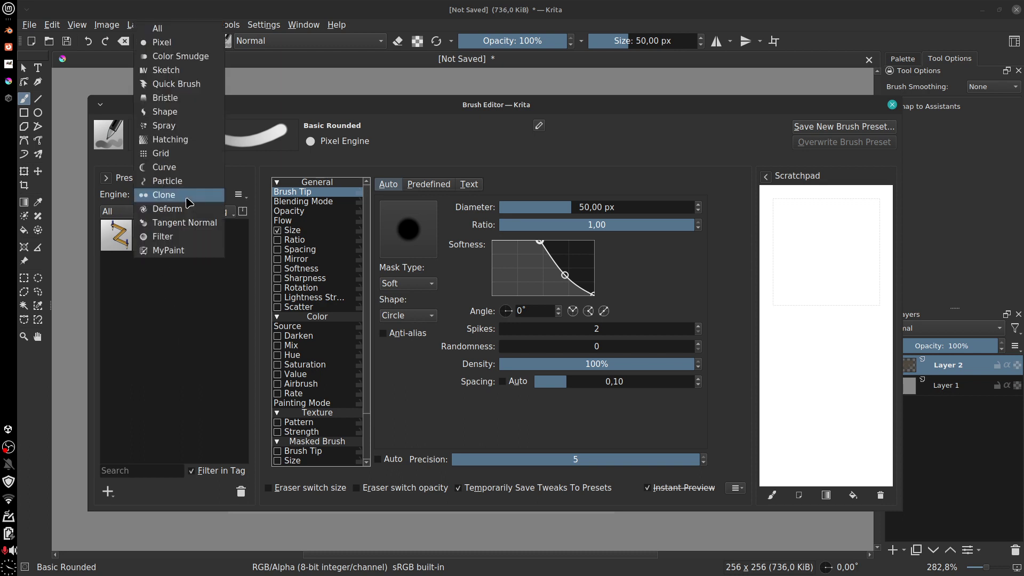
left_click(193, 243)
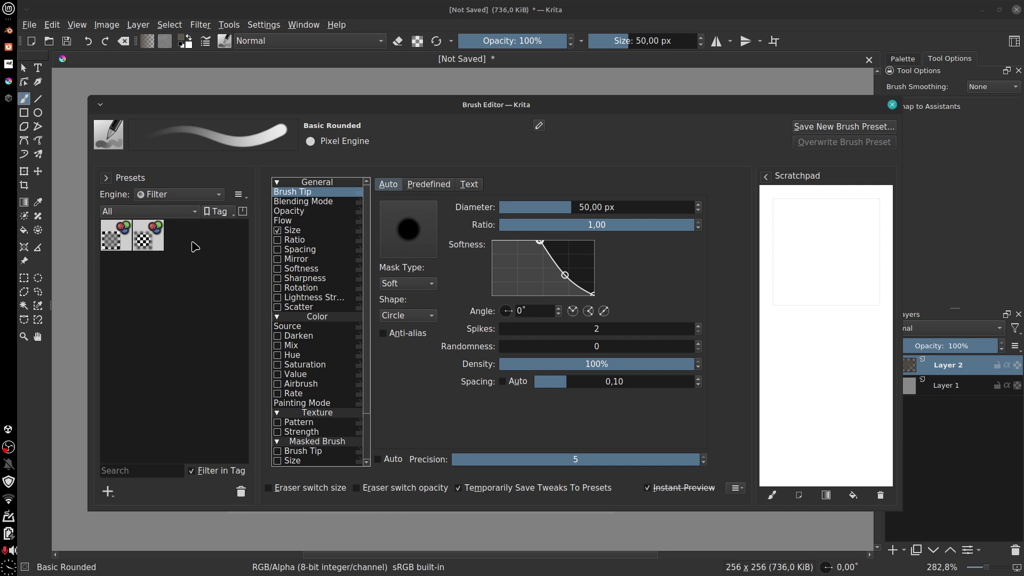
left_click(168, 197)
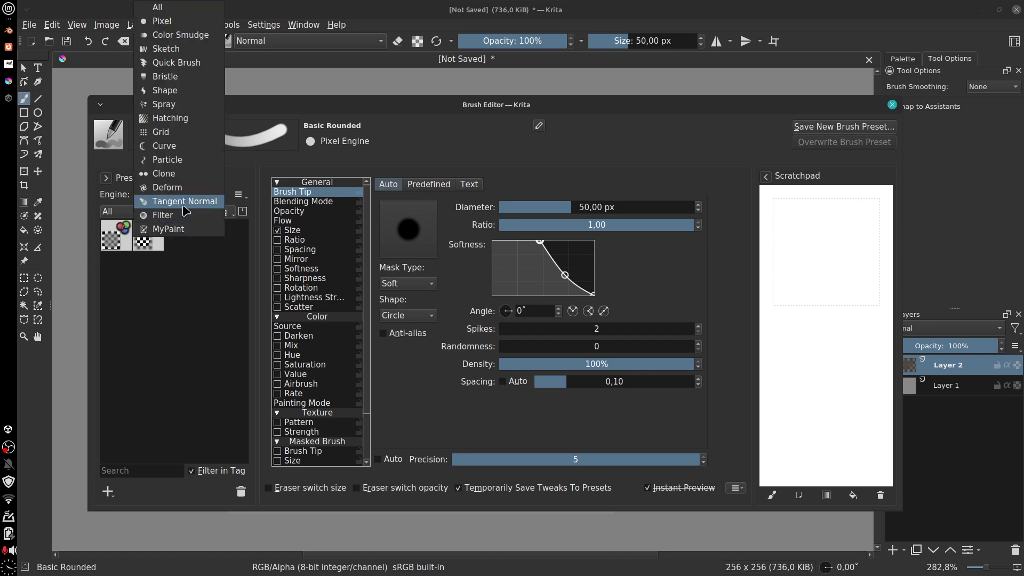
left_click(184, 201)
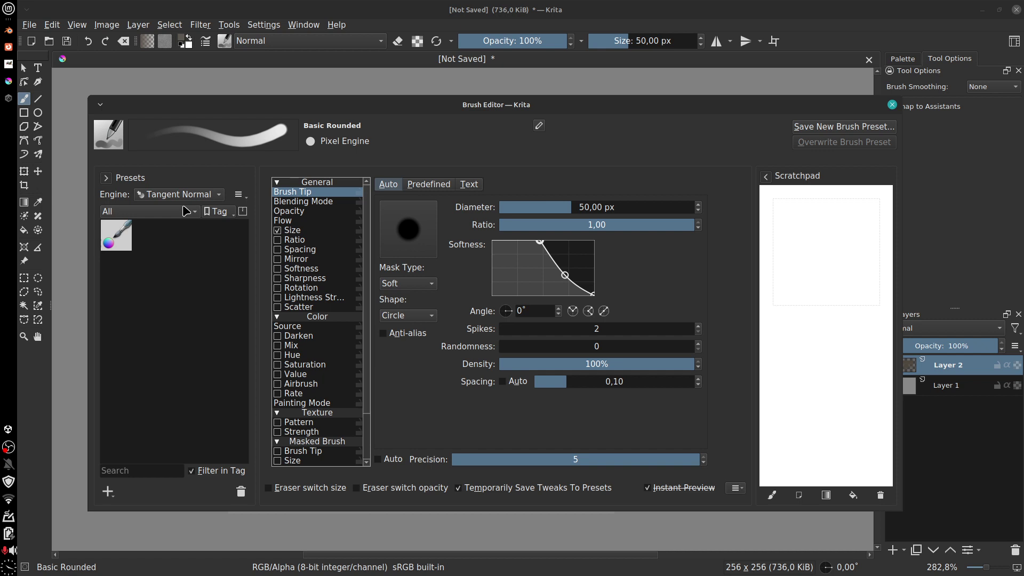
left_click(185, 195)
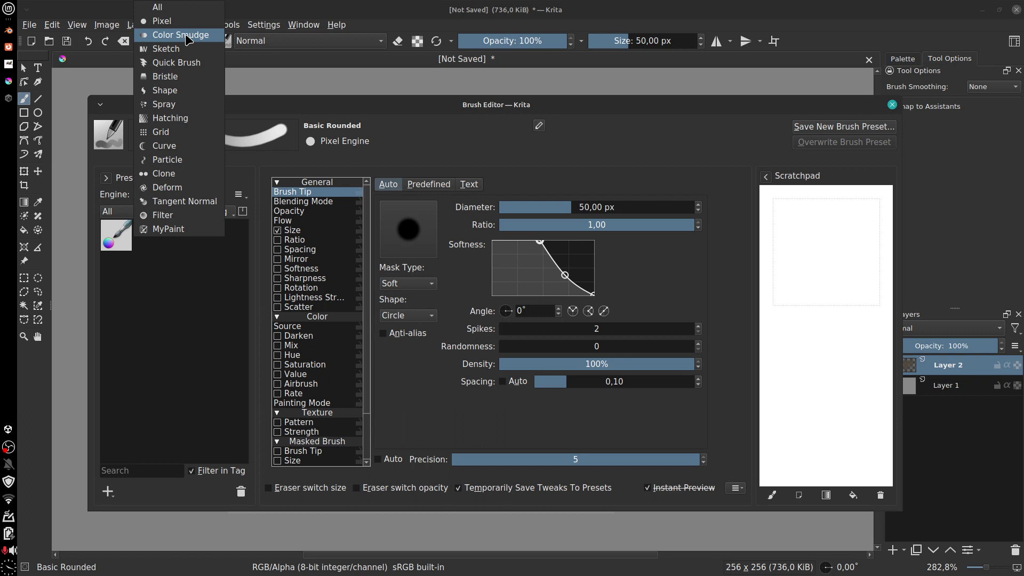
left_click(88, 381)
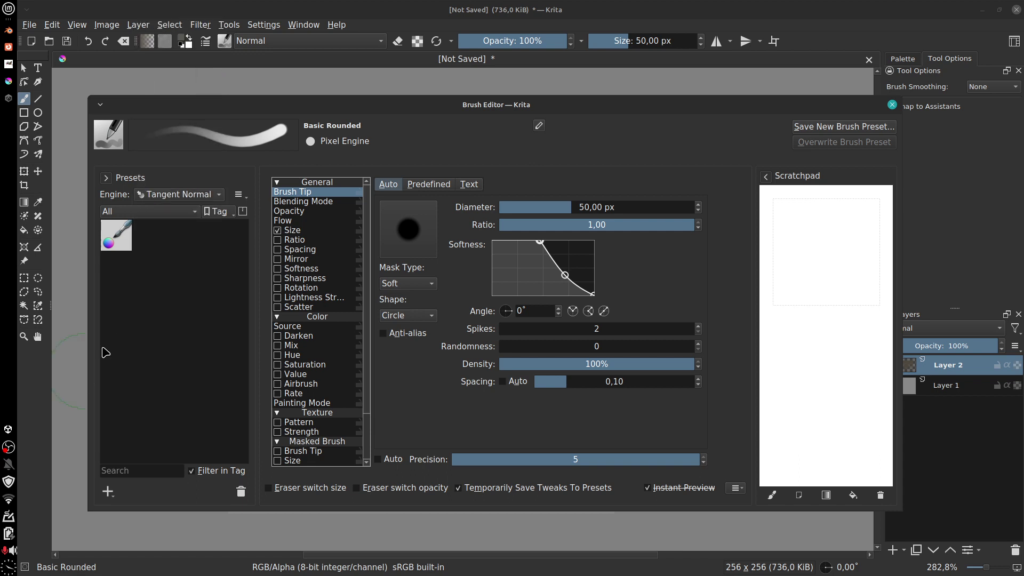
left_click(892, 105)
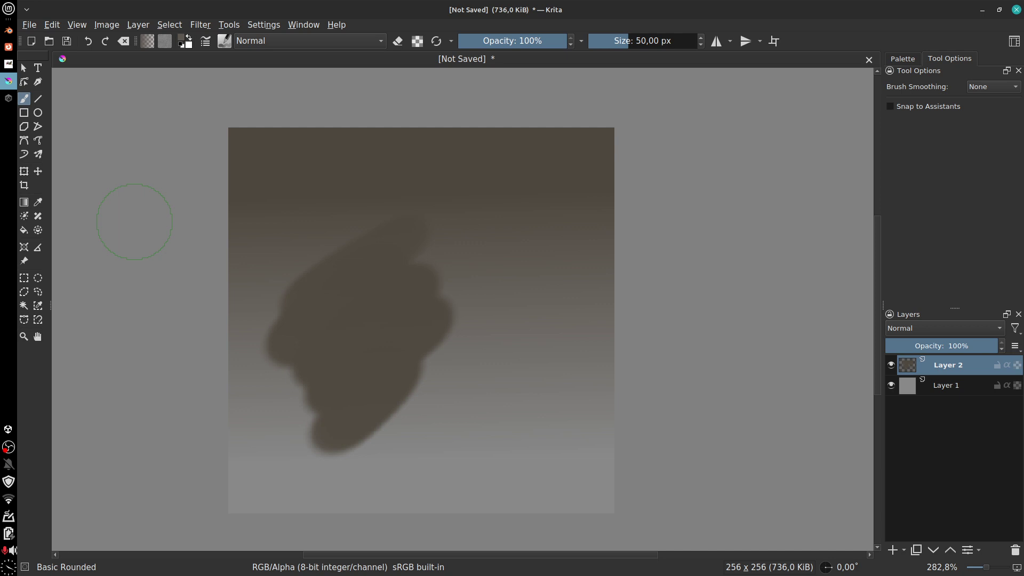
Step: Review the "Ferramentas de Pintura Digital" lesson outline in Firefox and return to Krita
left_click(8, 48)
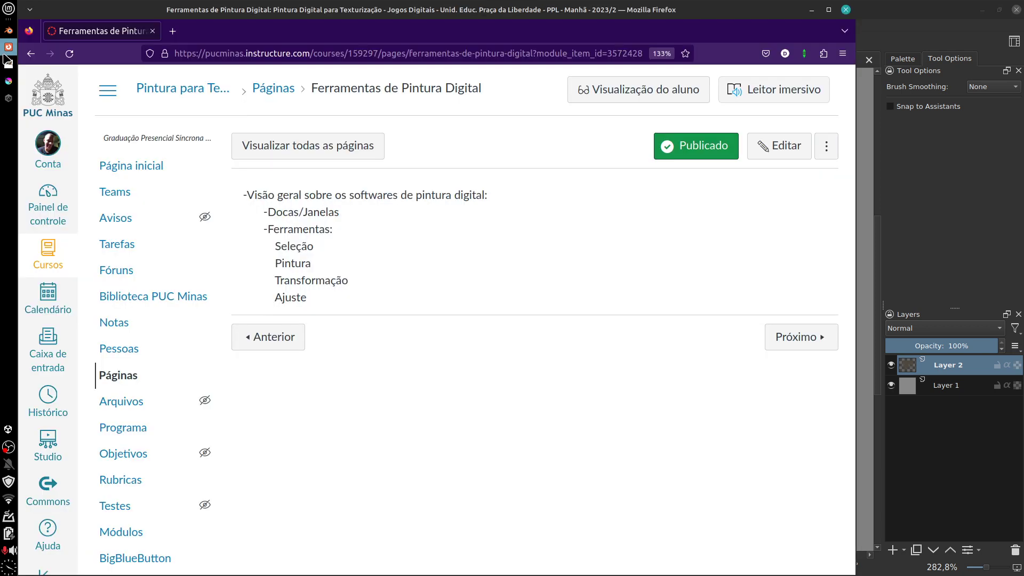
left_click(811, 10)
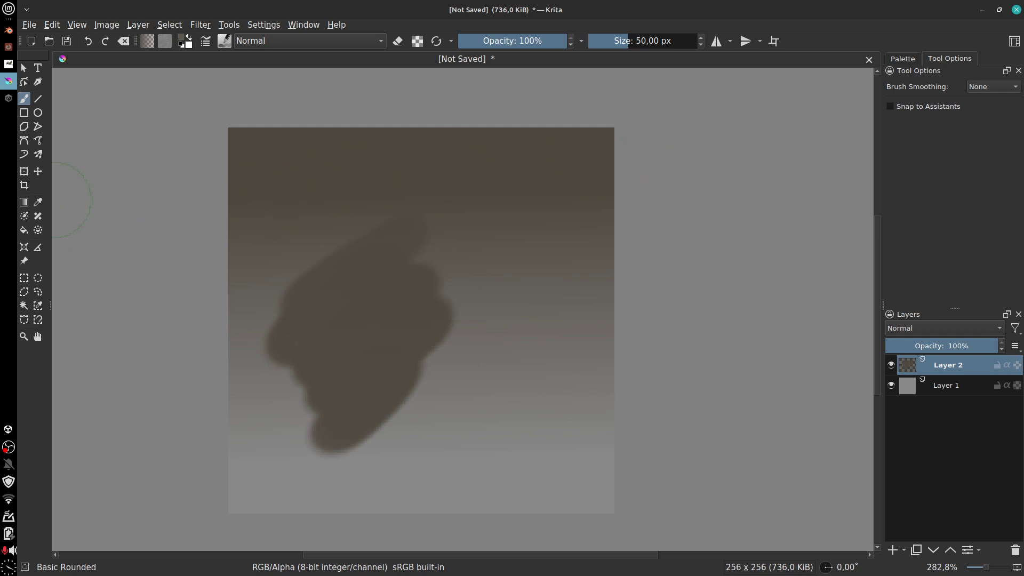
Step: Try the Invert adjustment filter on Layer 2 and undo it
left_click(201, 26)
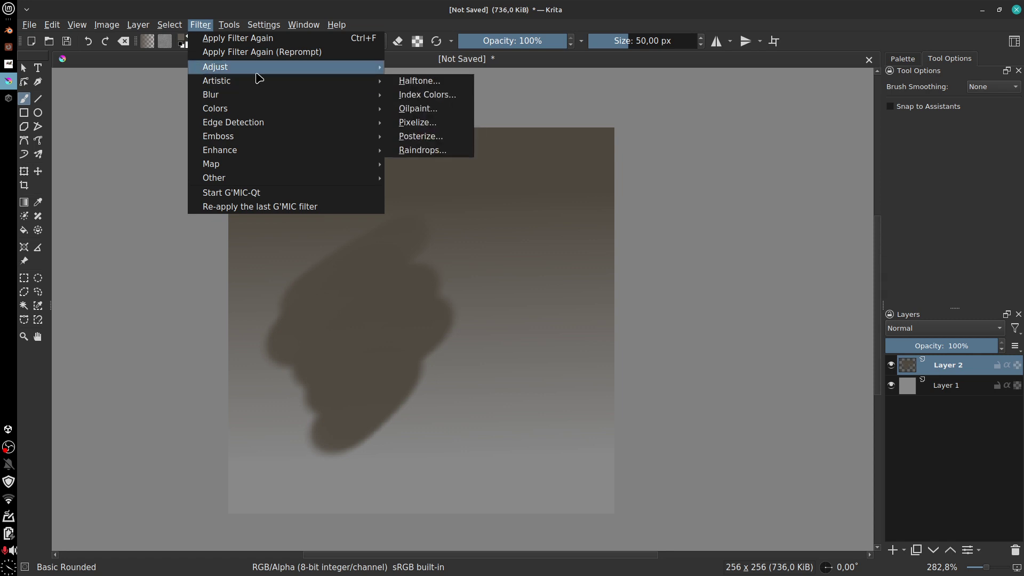
mouse_move(254, 98)
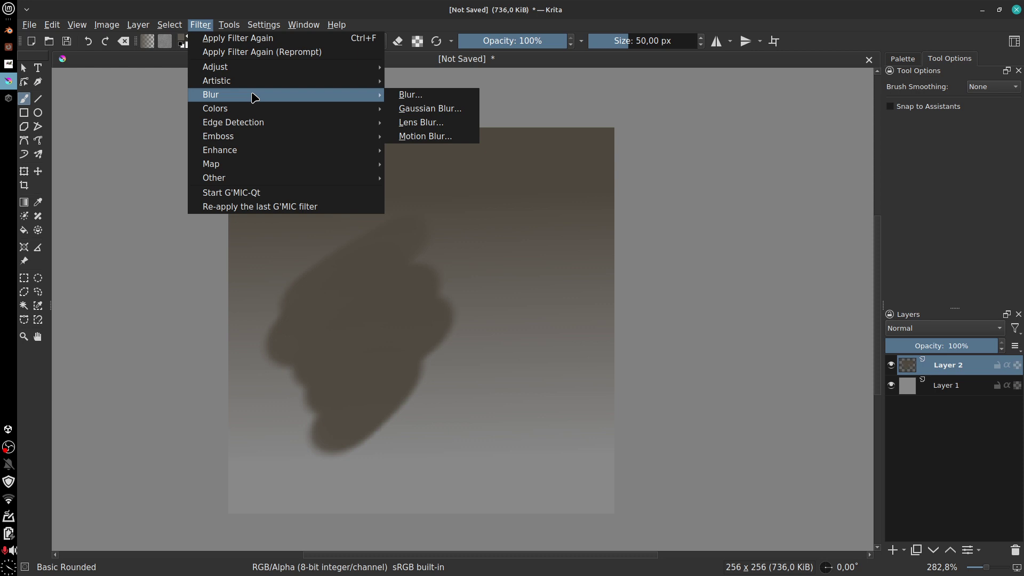
mouse_move(248, 73)
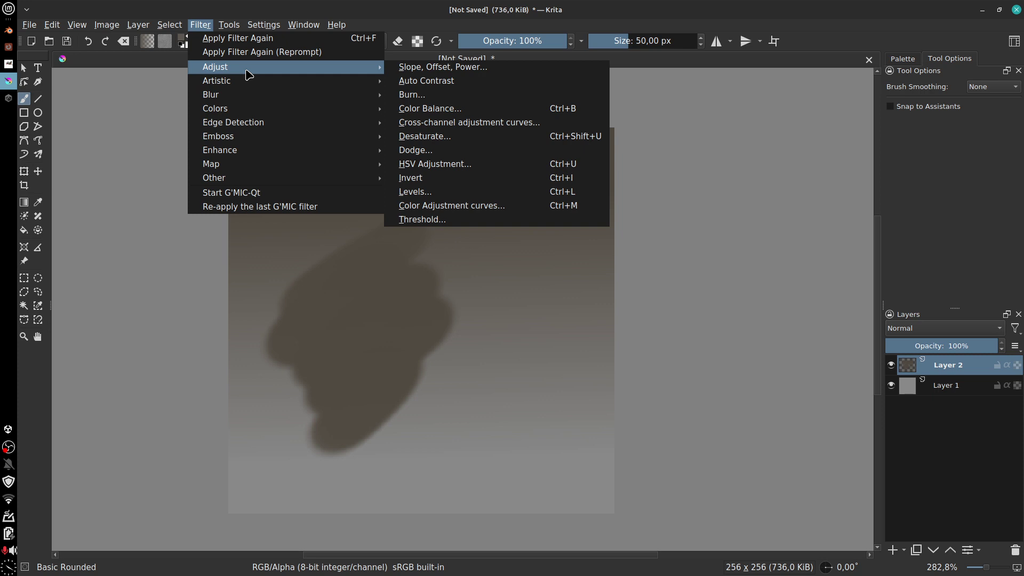
left_click(442, 178)
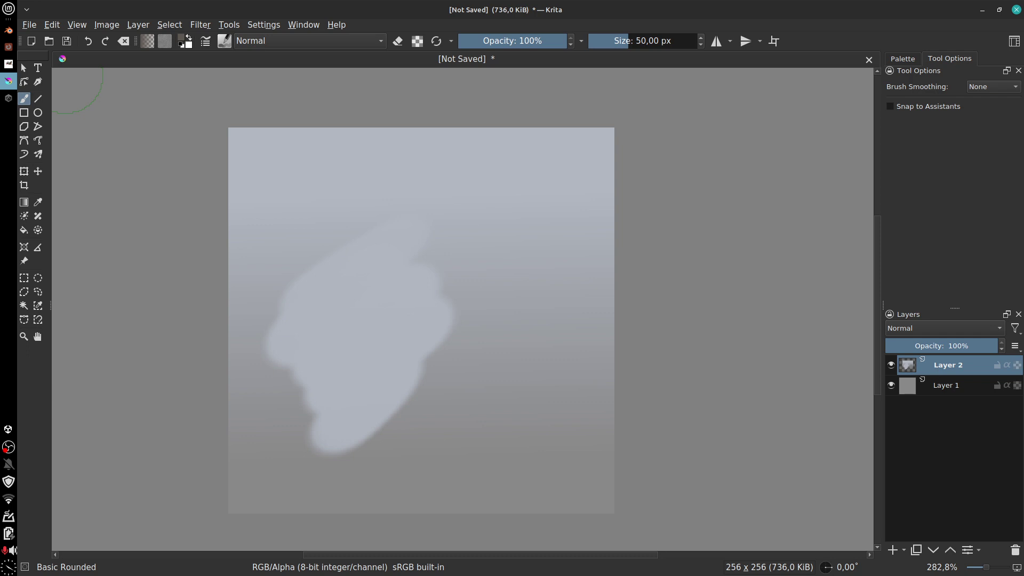
key("ctrl+z")
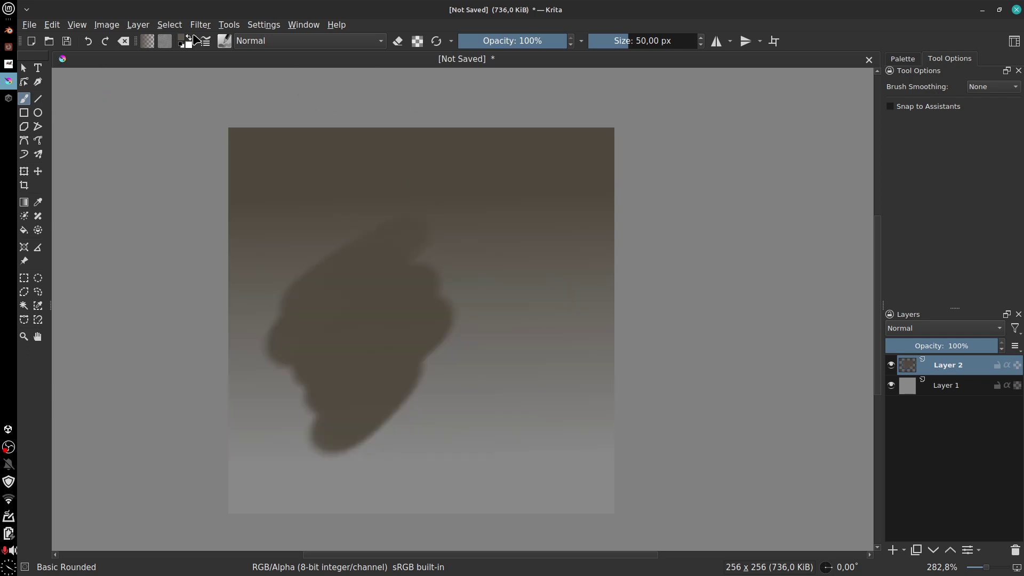
Step: Start G'MIC-Qt and preview the Annular Steiner Chain Round Tile filter from the Arrays & Tiles category
left_click(200, 25)
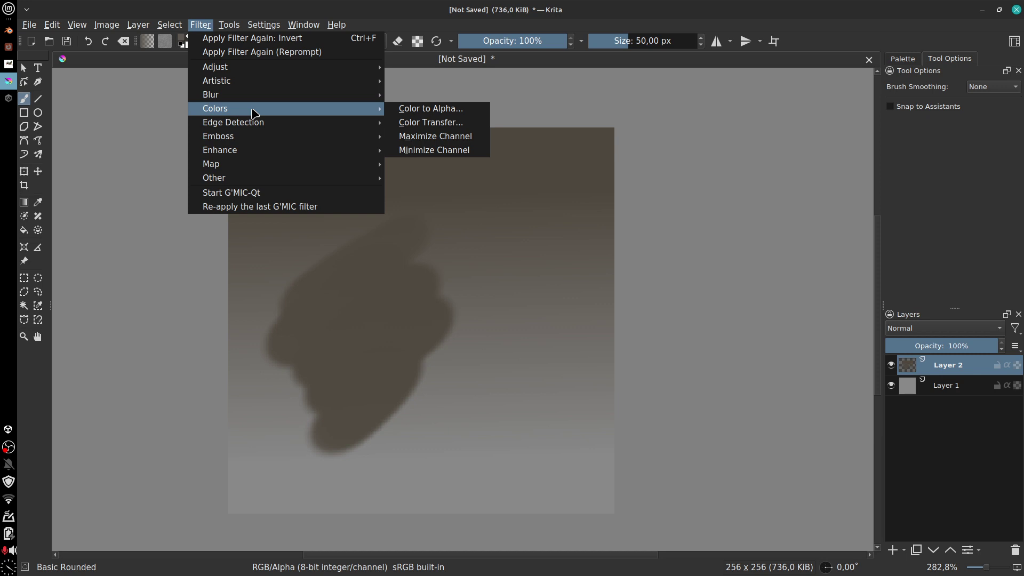
mouse_move(254, 167)
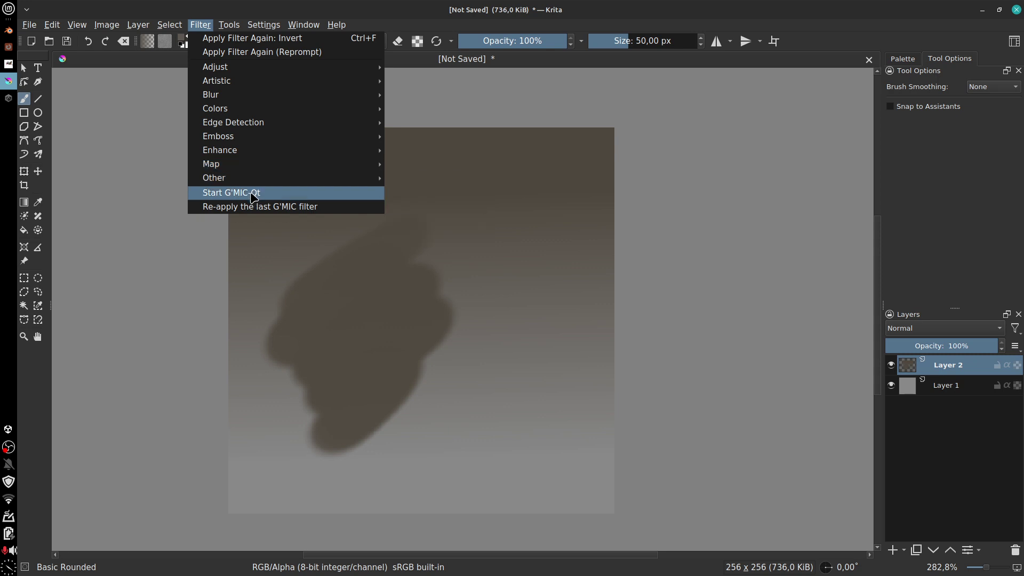
left_click(252, 198)
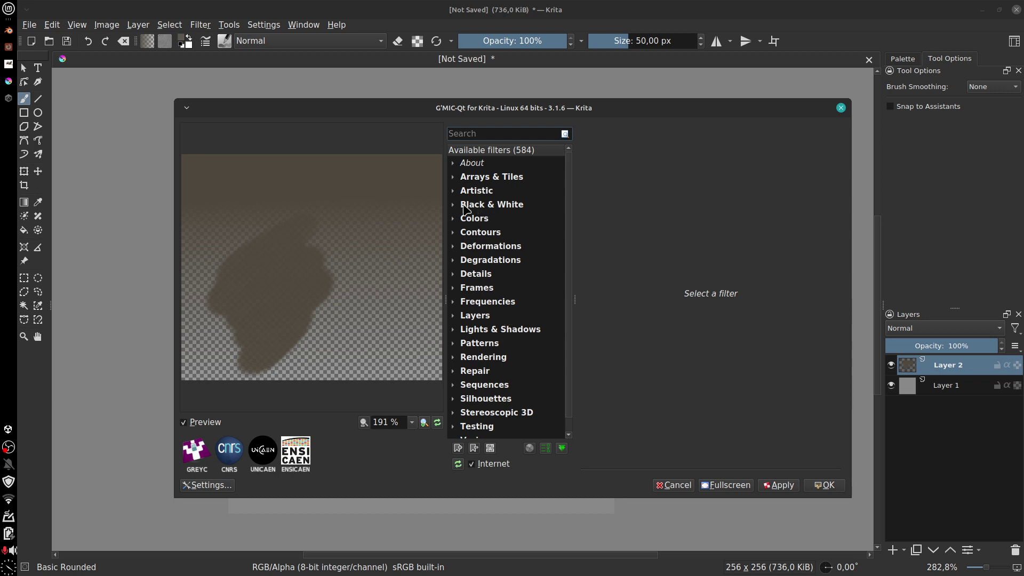
left_click(453, 179)
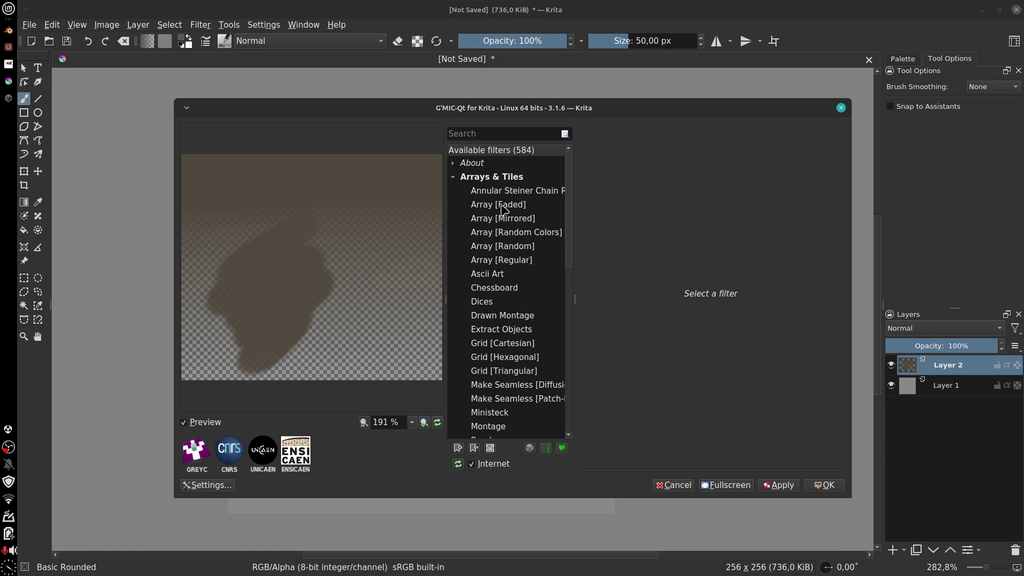
left_click(488, 191)
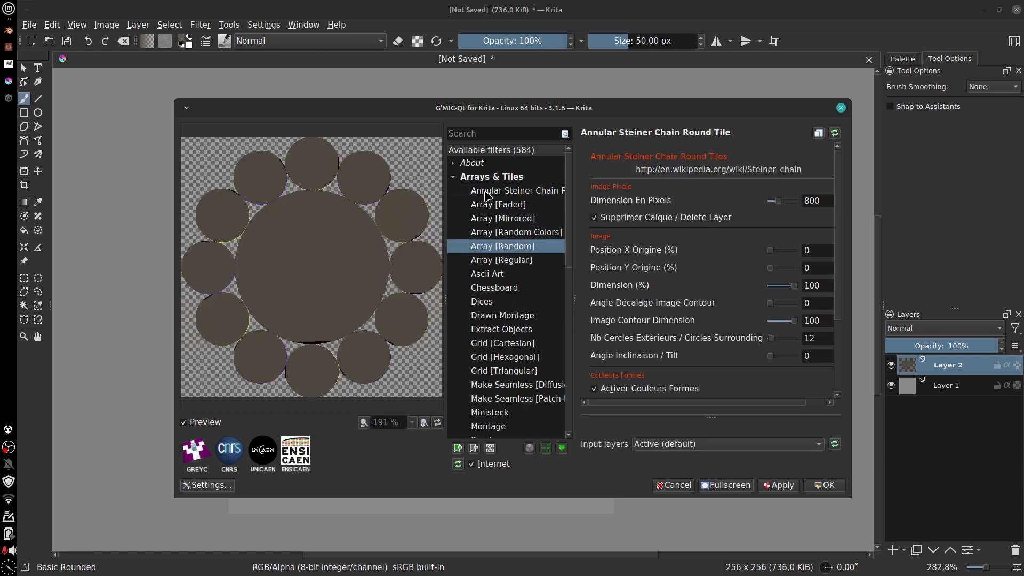
left_click(453, 177)
Step: Preview the Aurora and Black Crayon Graffiti filters from the Artistic category
left_click(454, 191)
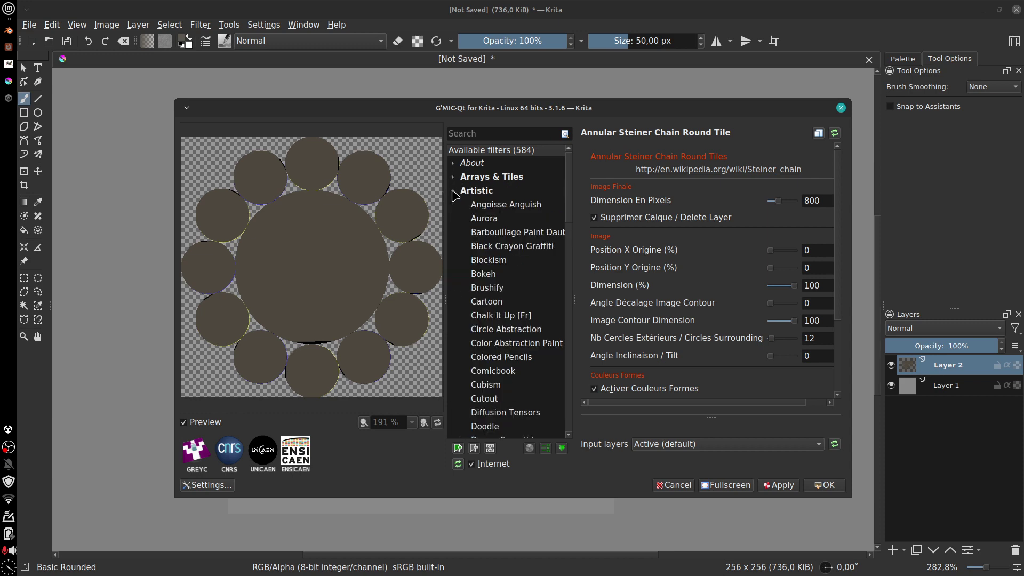
left_click(495, 222)
left_click(499, 247)
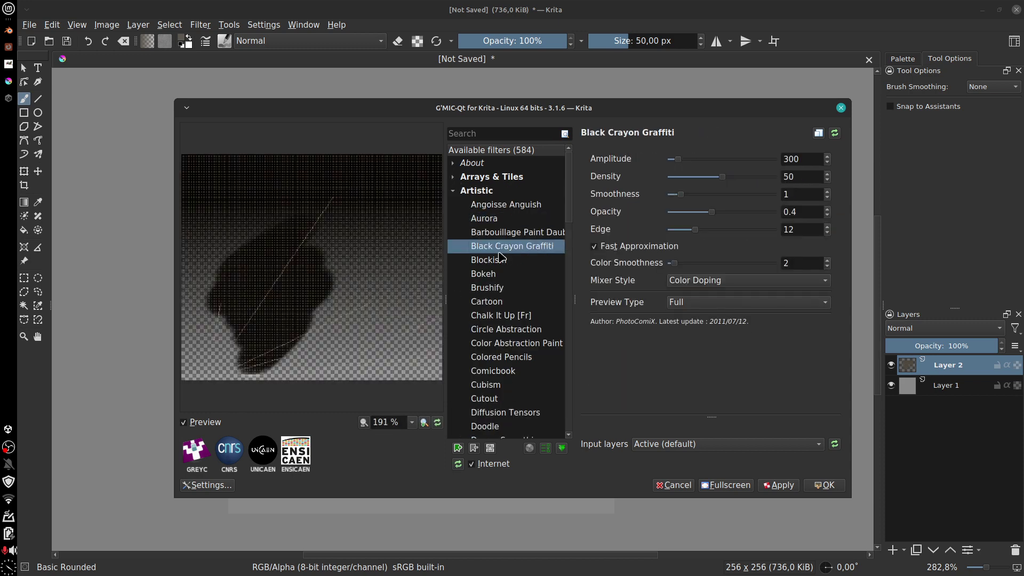
left_click(453, 191)
Step: Browse the filters in the Black & White and Colors categories
left_click(453, 205)
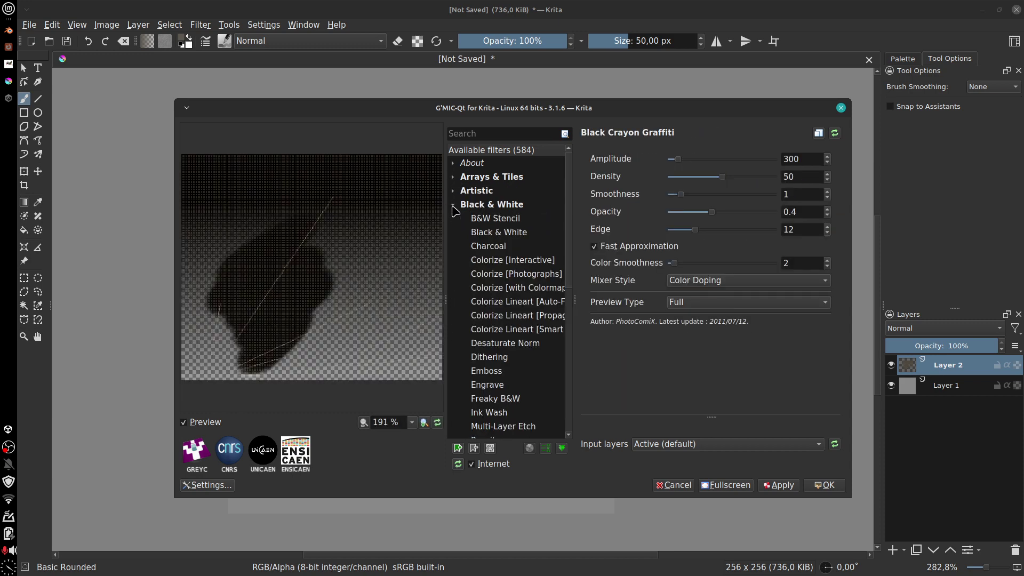
left_click(453, 205)
left_click(453, 219)
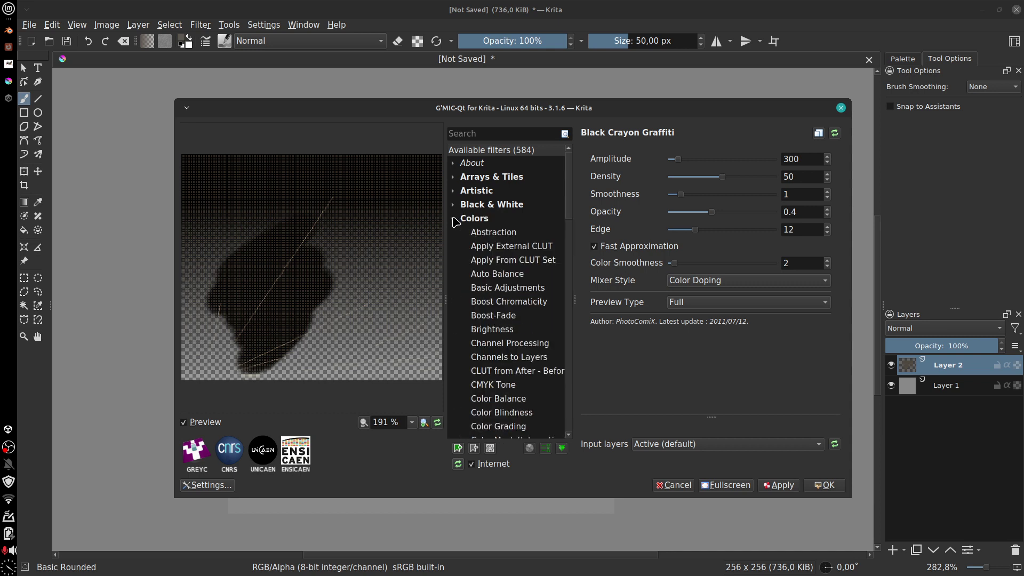
scroll(456, 221, "down", 1)
scroll(456, 221, "up", 1)
left_click(454, 219)
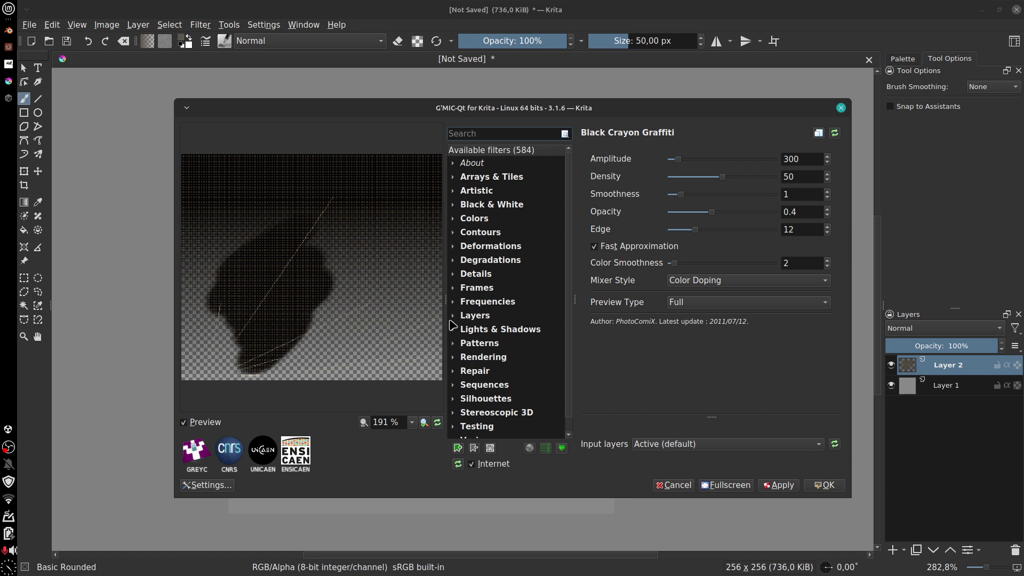
Step: Preview the Tiles to Layers, Blend [Standard] and Blend [Seamless] filters from the Layers category
left_click(450, 320)
scroll(501, 330, "down", 5)
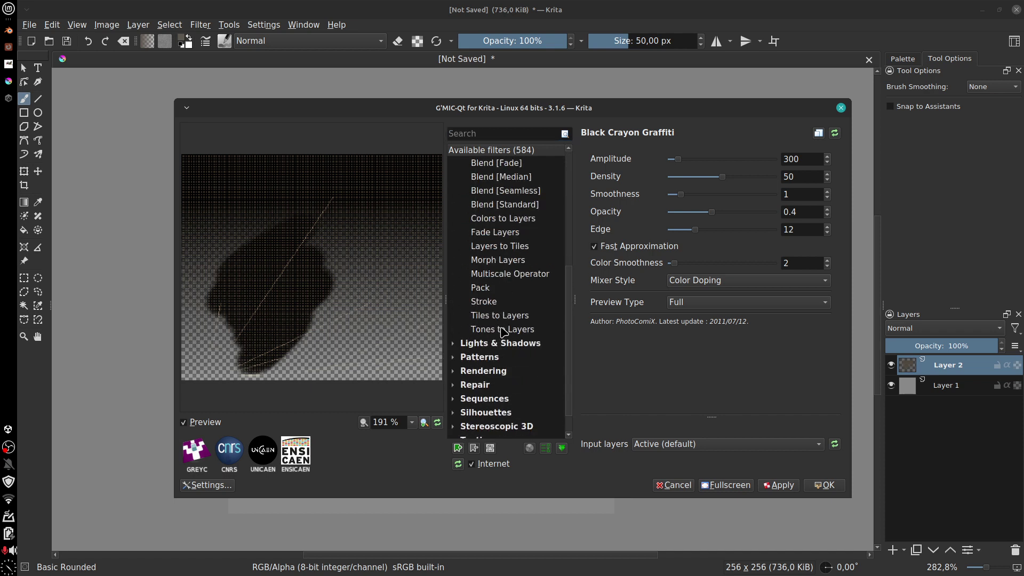
left_click(491, 317)
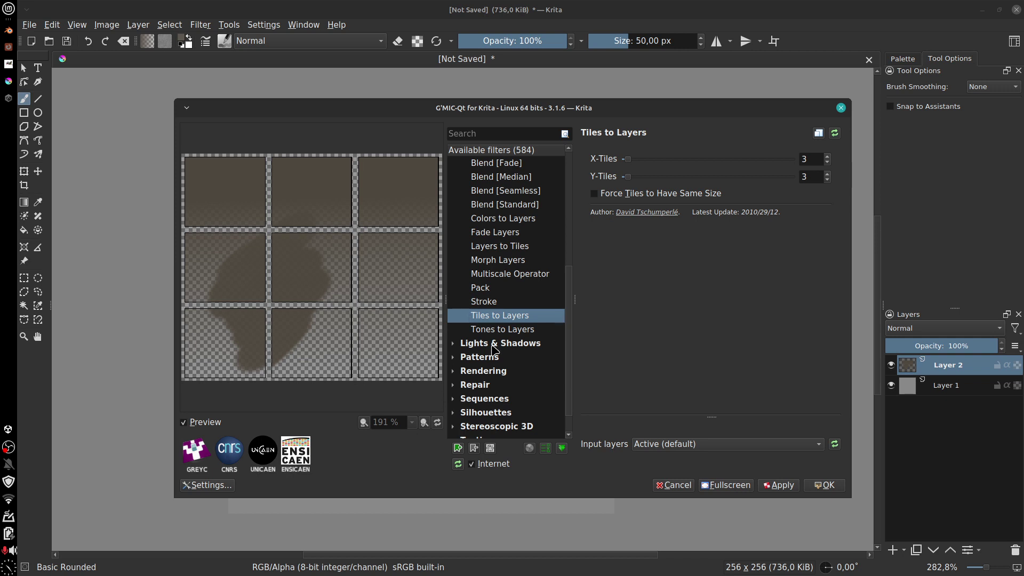
left_click(488, 207)
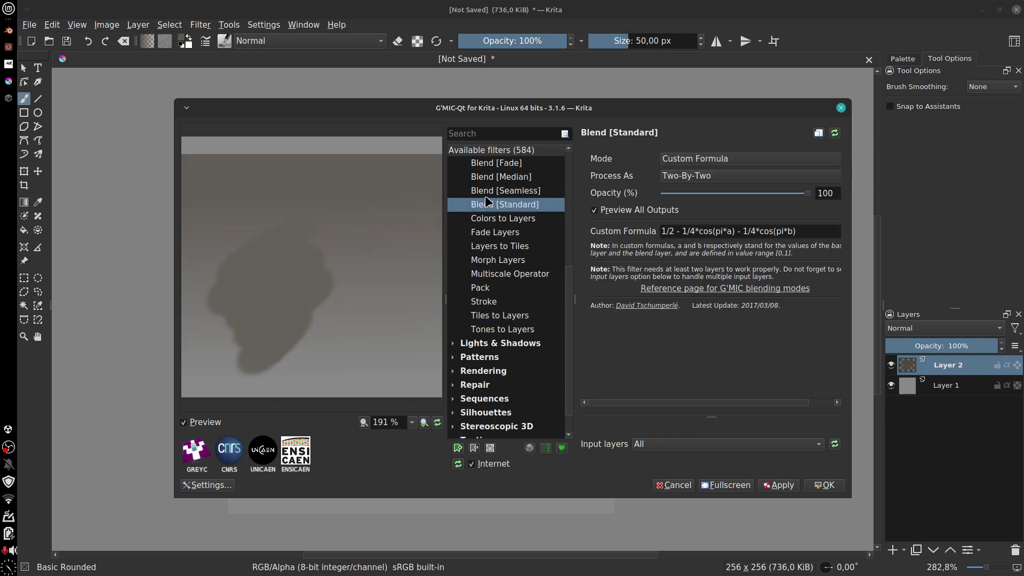
left_click(489, 192)
scroll(488, 192, "up", 5)
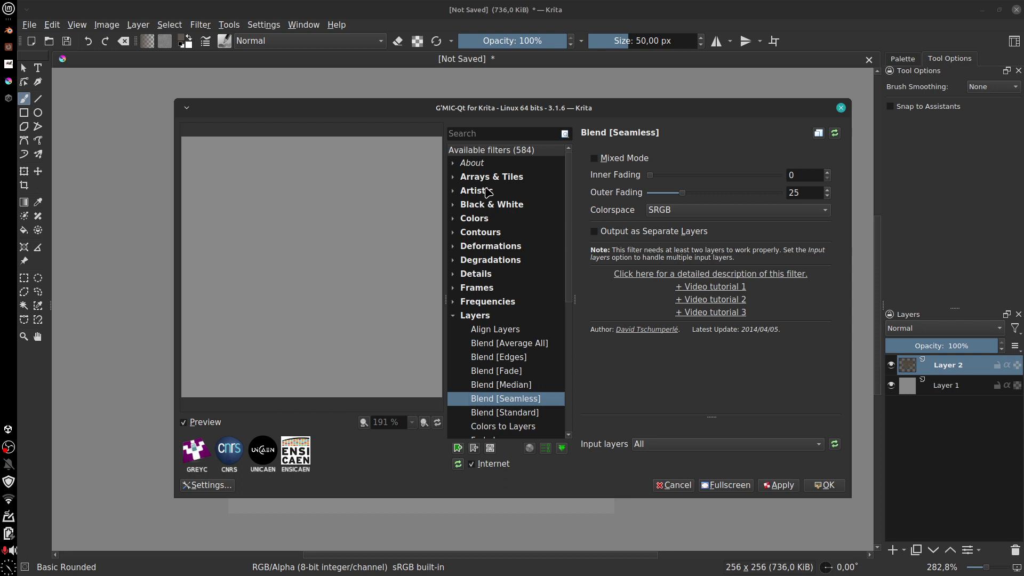
left_click(454, 317)
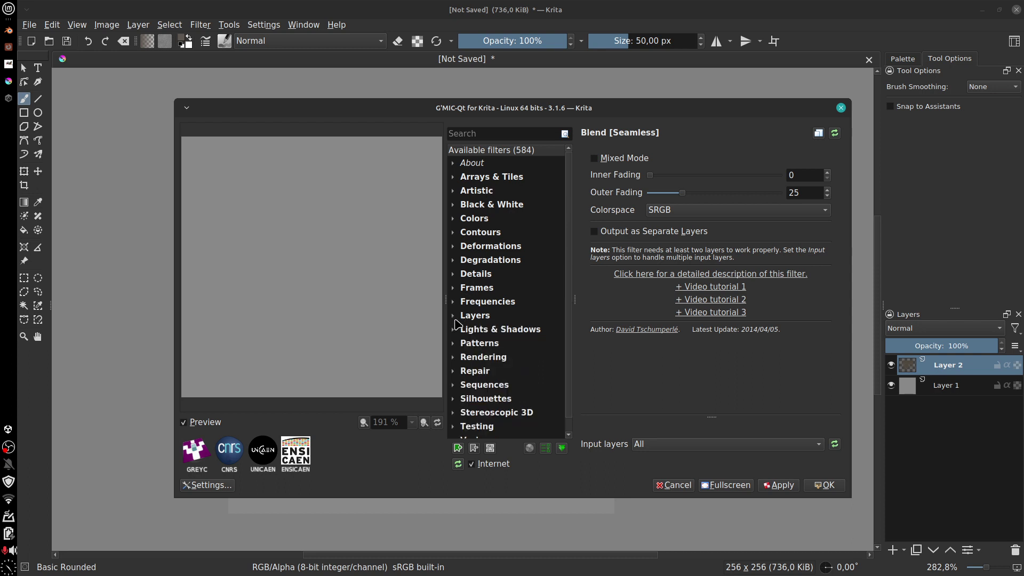
Step: Close G'MIC-Qt without applying a filter and review the built-in filter categories
left_click(841, 108)
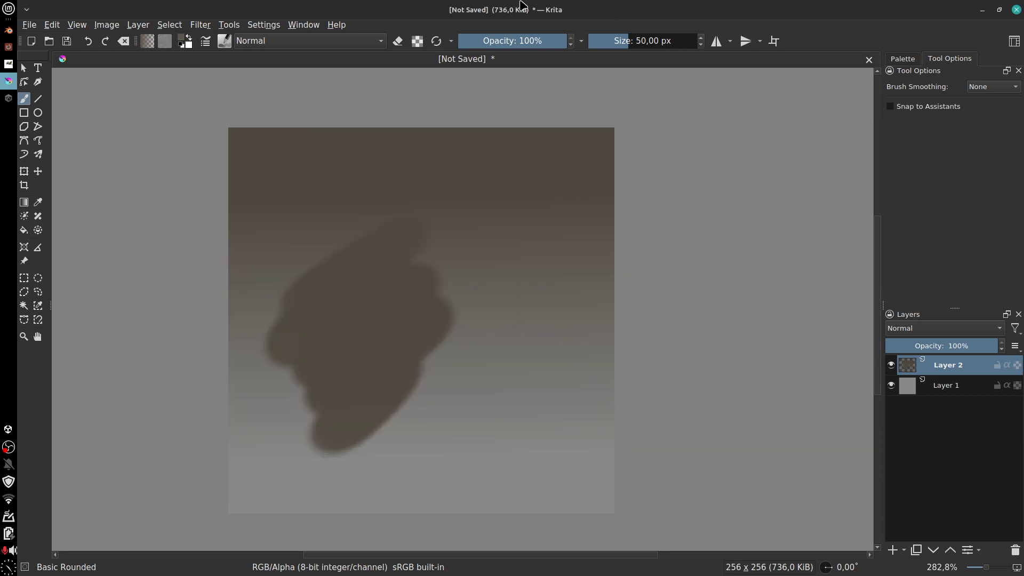
left_click(200, 25)
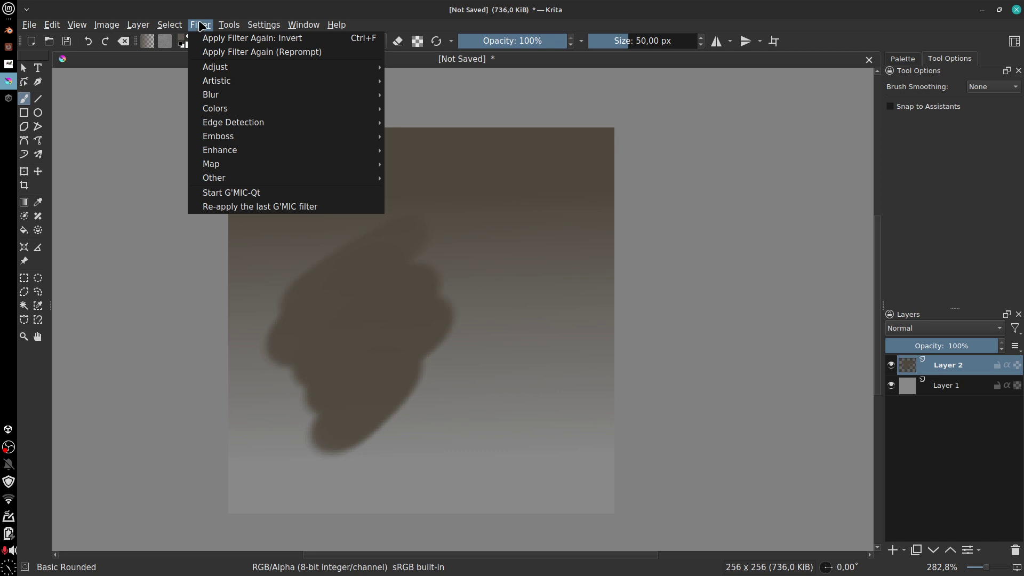
left_click(201, 27)
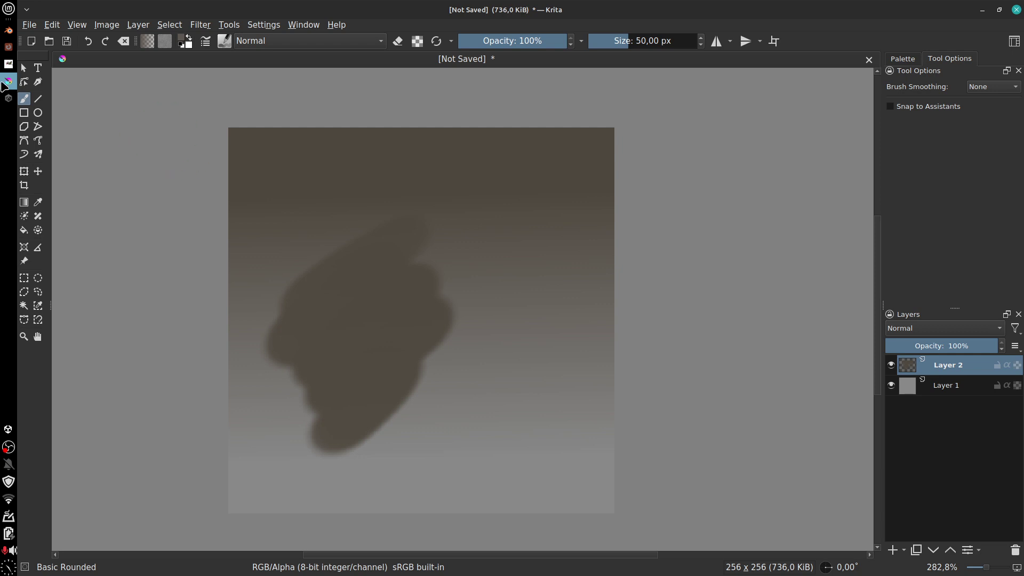
Step: Switch to GIMP, clear the selection, and quit the program after closing the untitled image without saving its changes
left_click(6, 79)
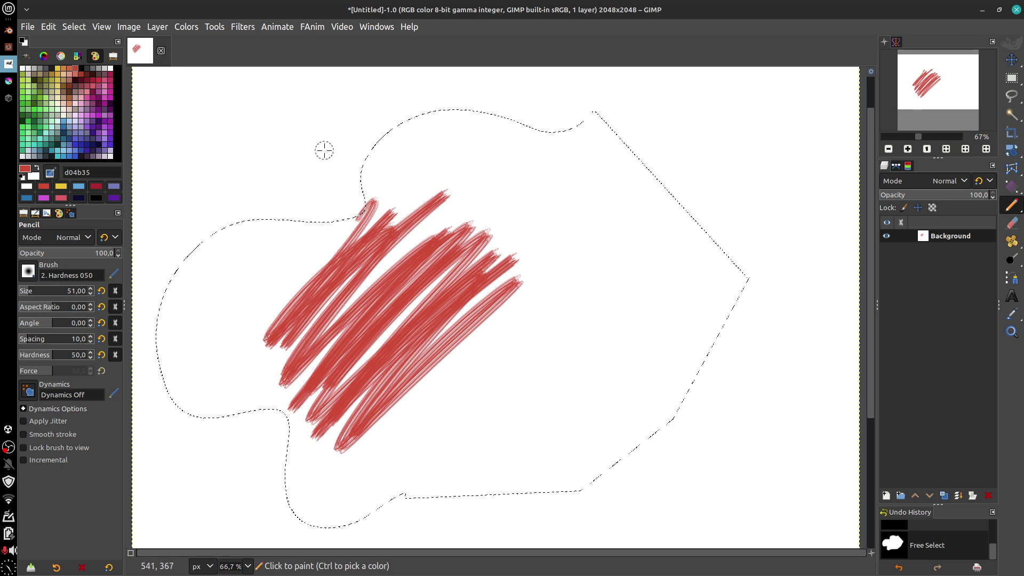
key("ctrl+shift+a")
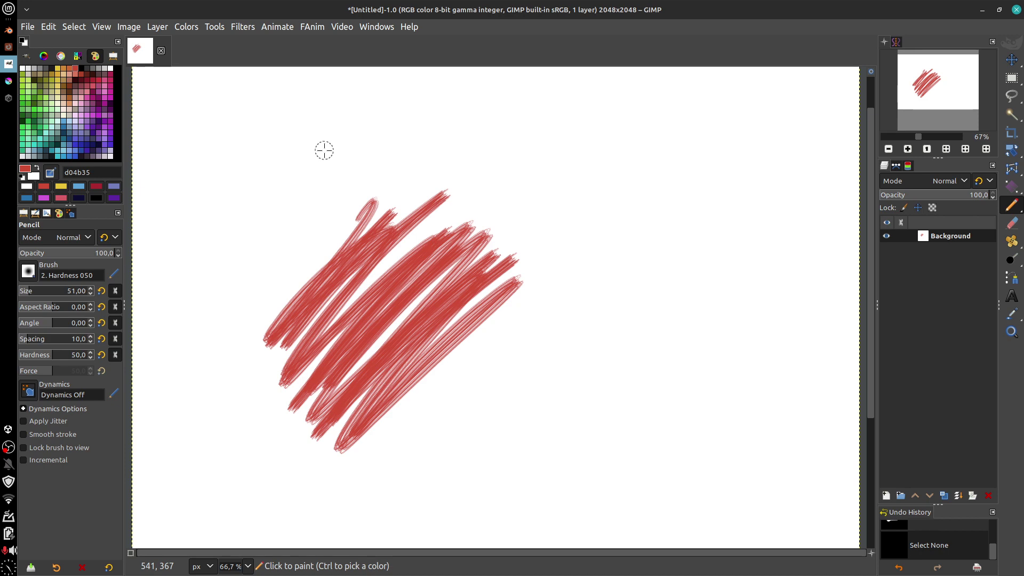
left_click(161, 51)
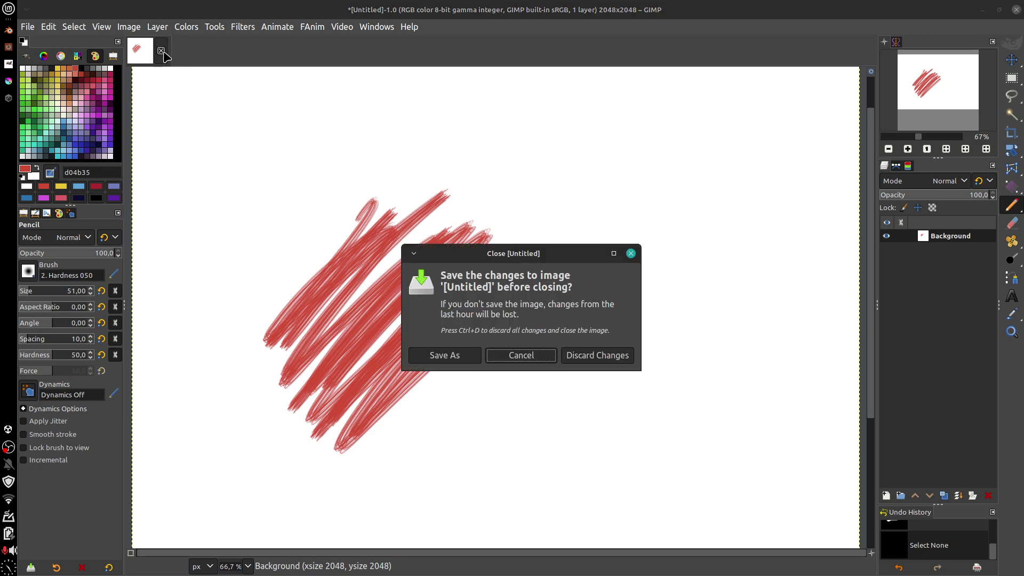
left_click(601, 357)
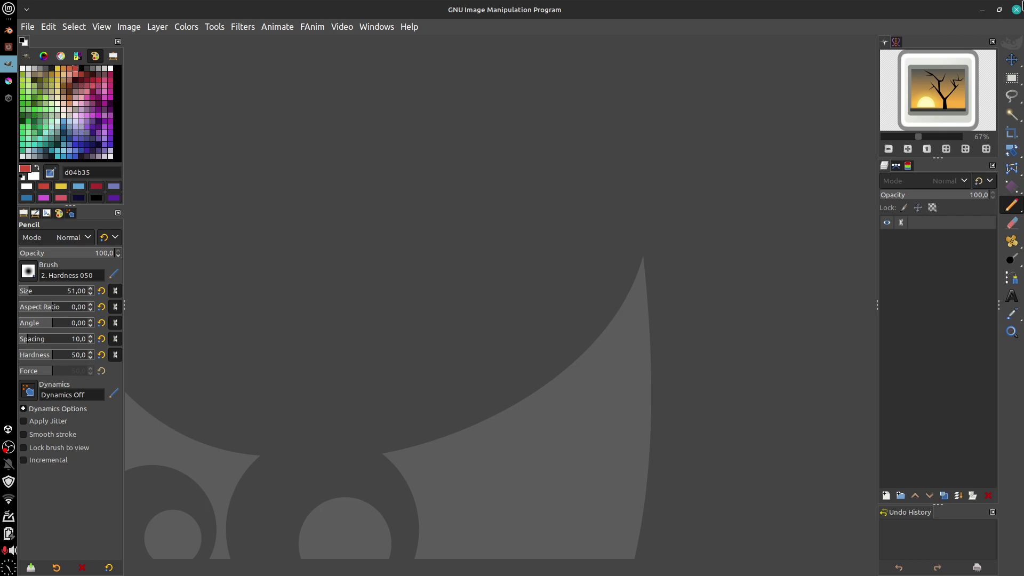
left_click(1015, 10)
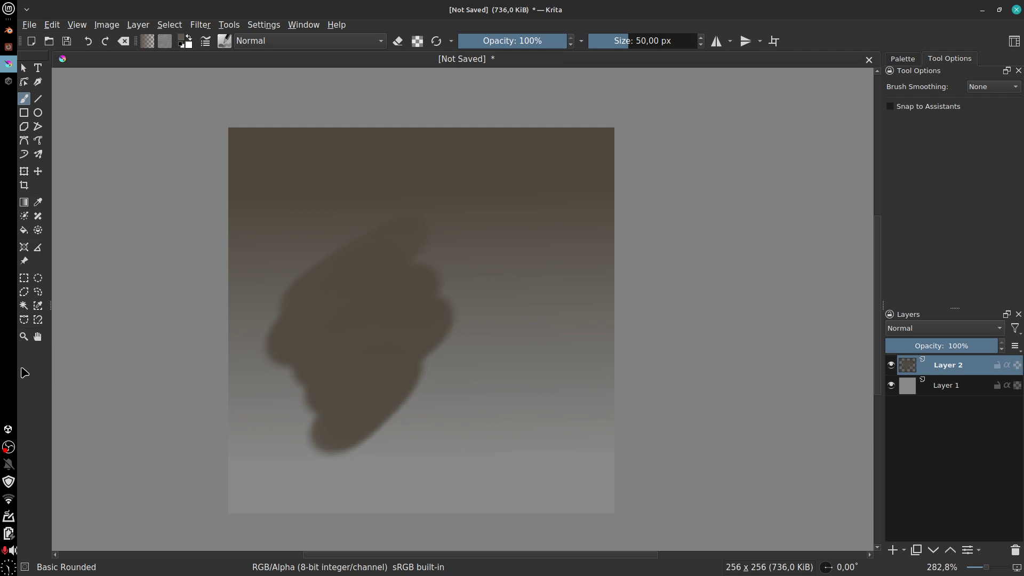
right_click(10, 451)
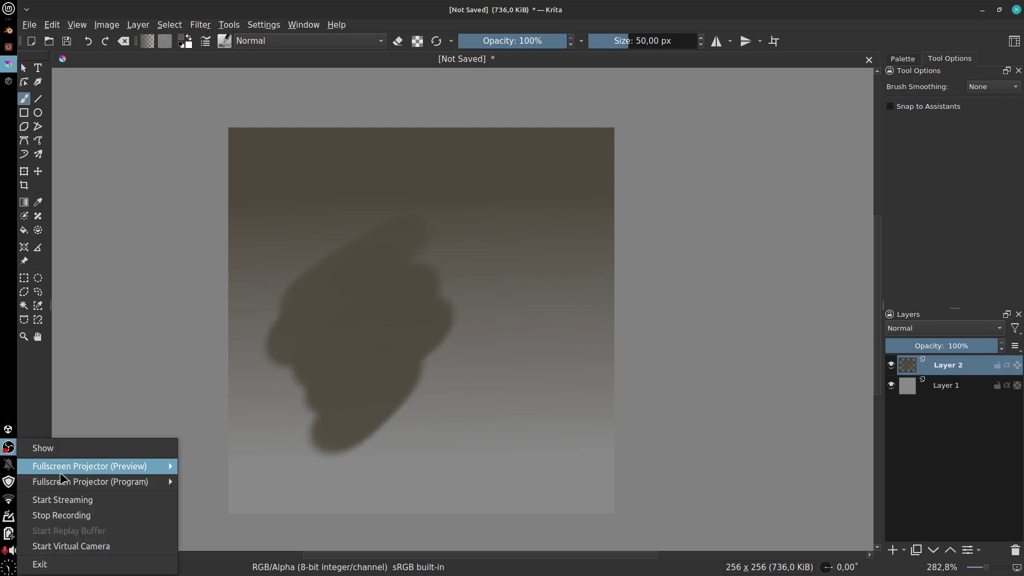
mouse_move(68, 482)
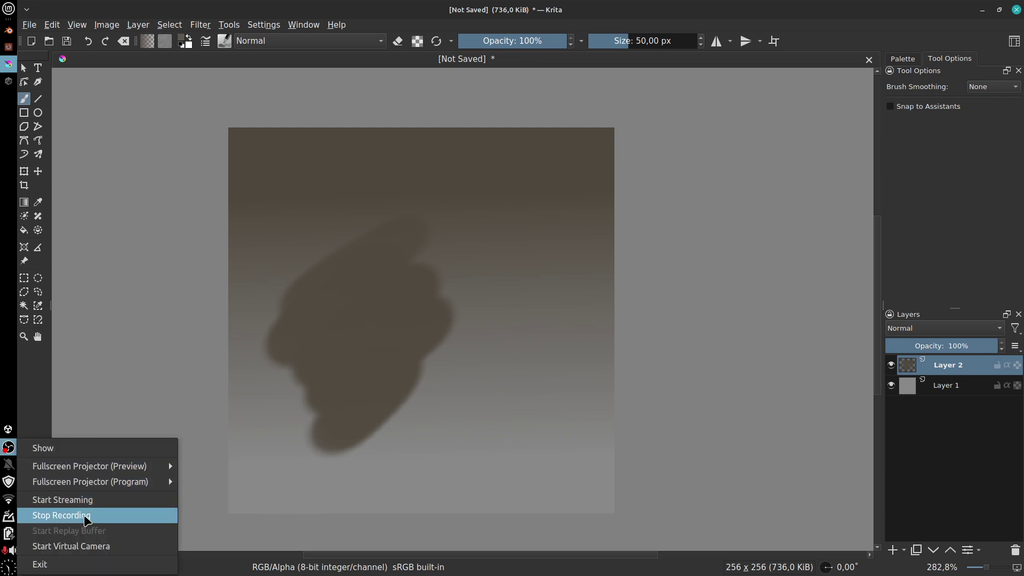